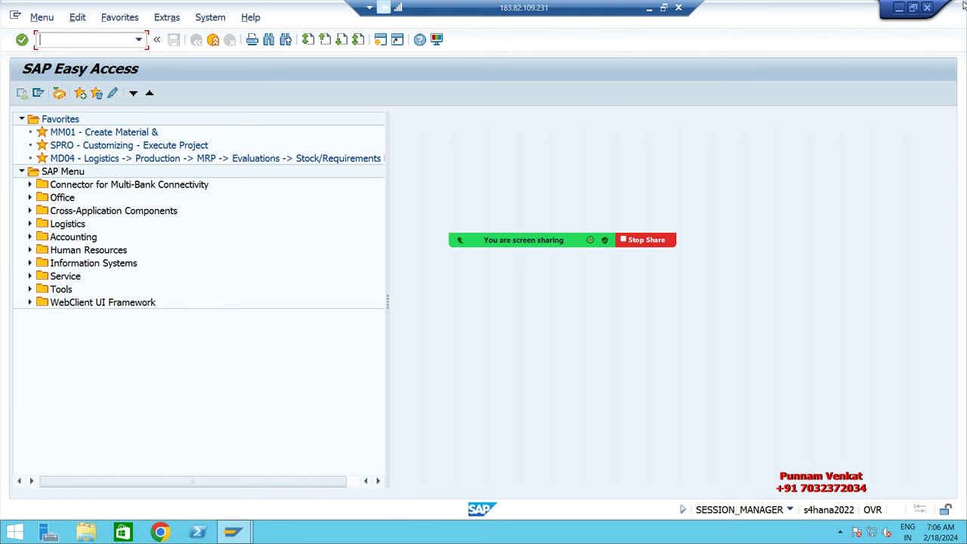
Step: Minimize the Remote Desktop session running SAP to reach the local Windows desktop
{"action": "mouse_move", "coordinate": [963, 4]}
{"action": "left_click", "coordinate": [649, 7]}
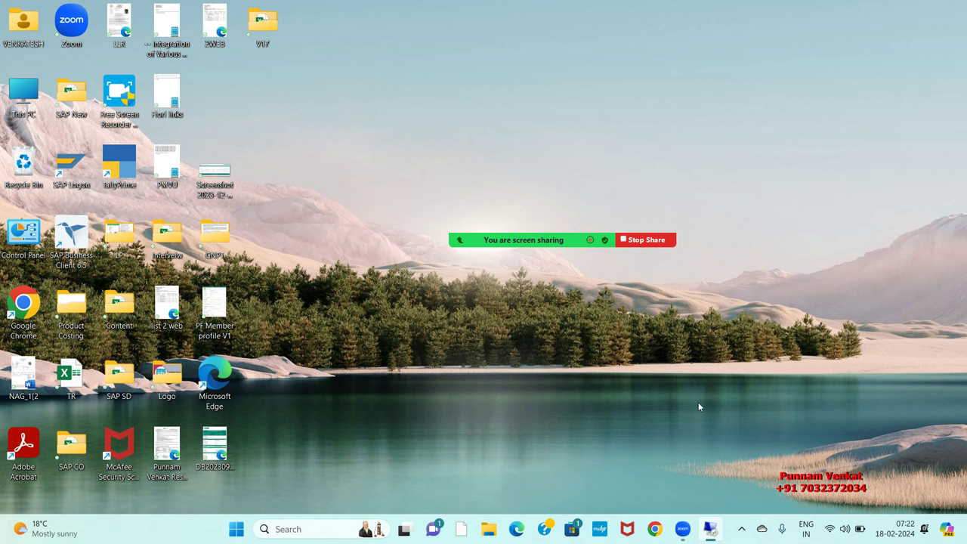
Step: Close the Remote Desktop Connection window
{"action": "key", "text": "super+r"}
{"action": "key", "text": "Return"}
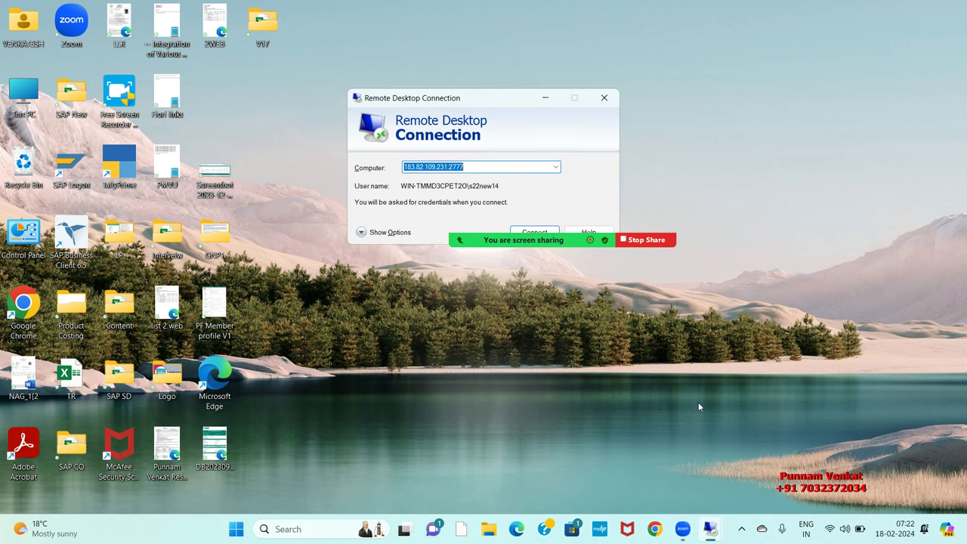
{"action": "left_click", "coordinate": [604, 98]}
Step: Launch Excel via the EXCEL entry in the Run history
{"action": "key", "text": "super+r"}
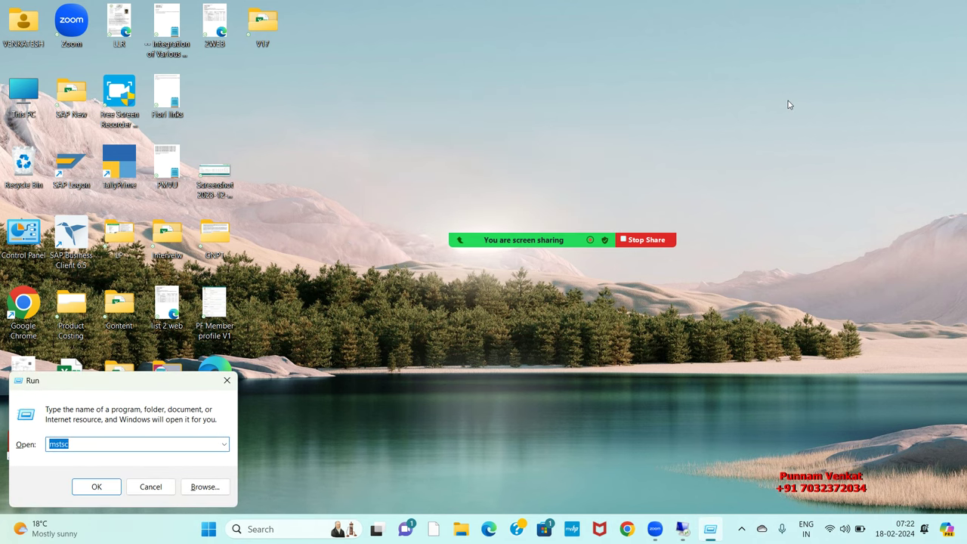
{"action": "key", "text": "Down"}
{"action": "key", "text": "Return"}
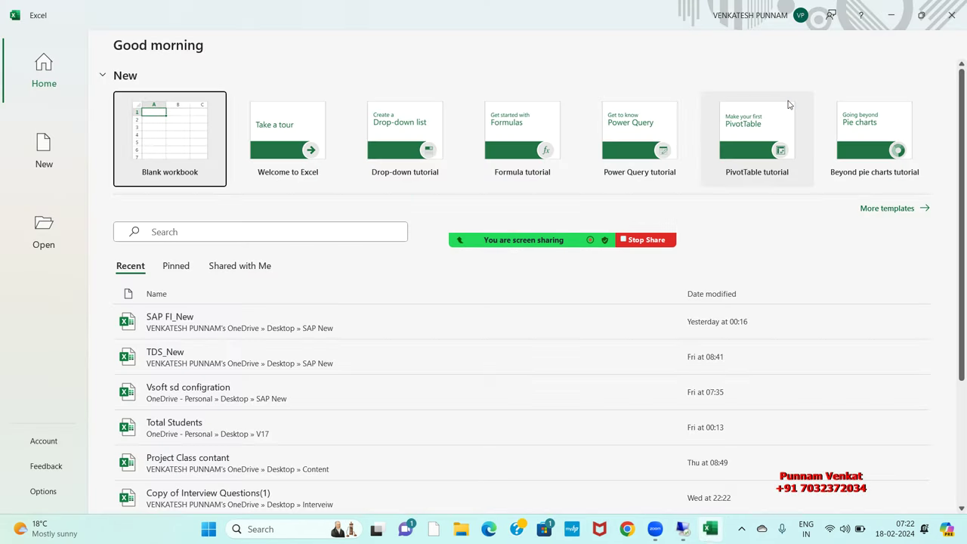
Step: Create a blank workbook, zoom the sheet to 160%, and select cell F7
{"action": "left_click", "coordinate": [182, 127]}
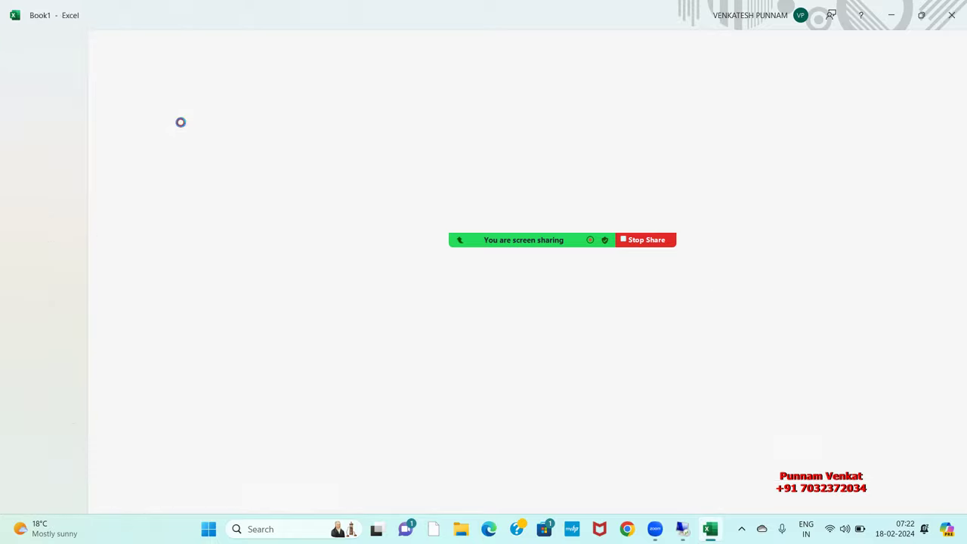
{"action": "left_click", "coordinate": [228, 315]}
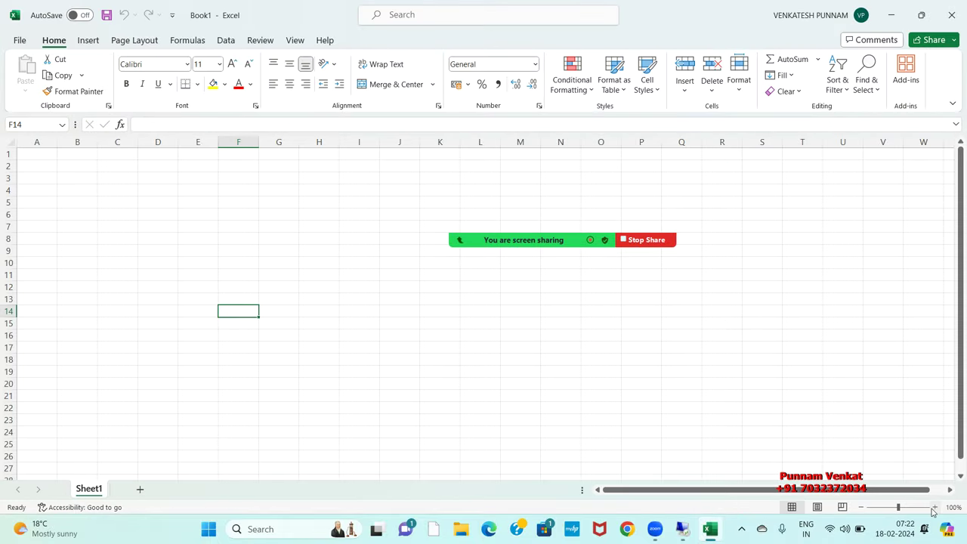
{"action": "left_click", "coordinate": [935, 507]}
{"action": "left_click", "coordinate": [935, 507]}
{"action": "left_click", "coordinate": [935, 507]}
{"action": "left_click", "coordinate": [935, 507]}
{"action": "left_click", "coordinate": [934, 507]}
{"action": "left_click", "coordinate": [935, 508]}
{"action": "mouse_move", "coordinate": [509, 241]}
{"action": "left_click", "coordinate": [358, 279]}
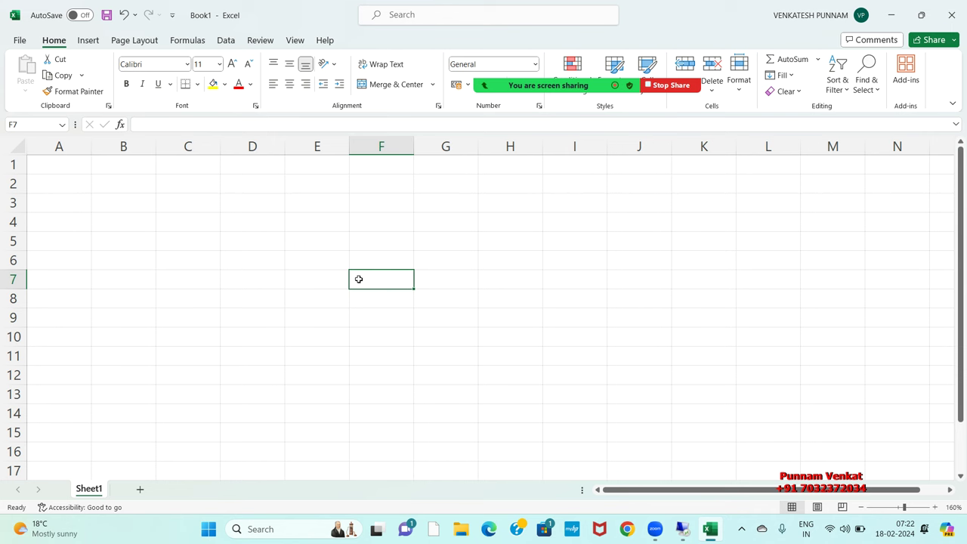
Step: Enter the heading 'SAP FIORI App' in F5 and an arrow '-->' in E7
{"action": "key", "text": "Up"}
{"action": "key", "text": "Up"}
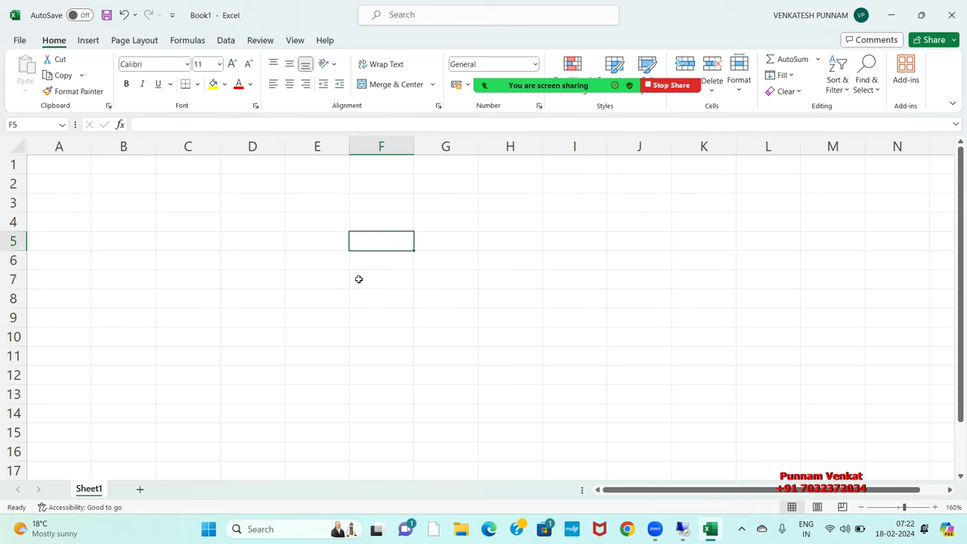
{"action": "type", "text": "SAP"}
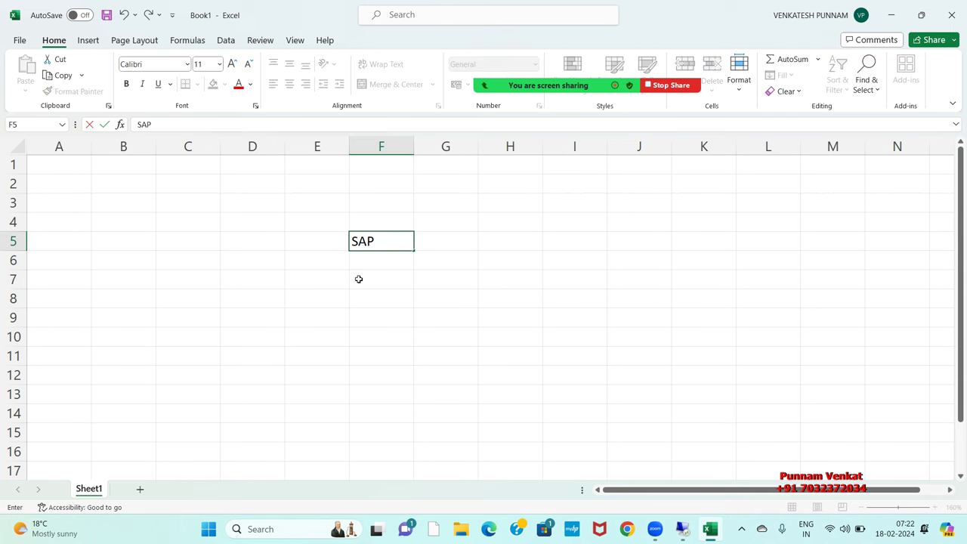
{"action": "type", "text": " FIORI Appa"}
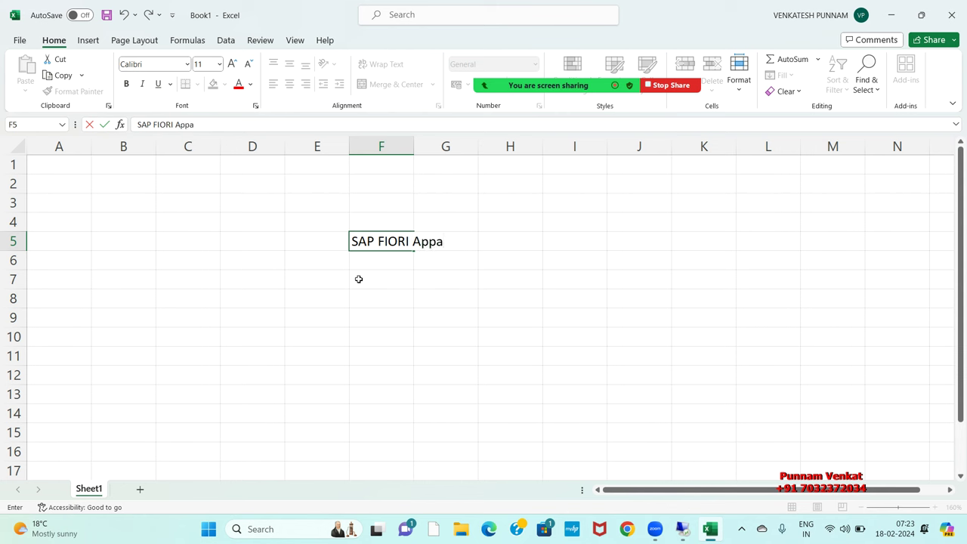
{"action": "key", "text": "BackSpace"}
{"action": "key", "text": "Return"}
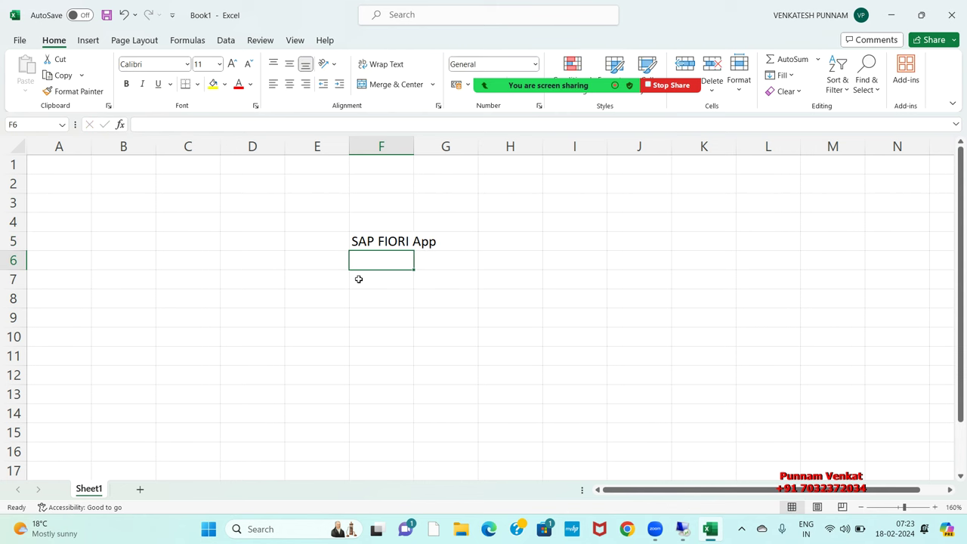
{"action": "key", "text": "Down"}
{"action": "key", "text": "Left"}
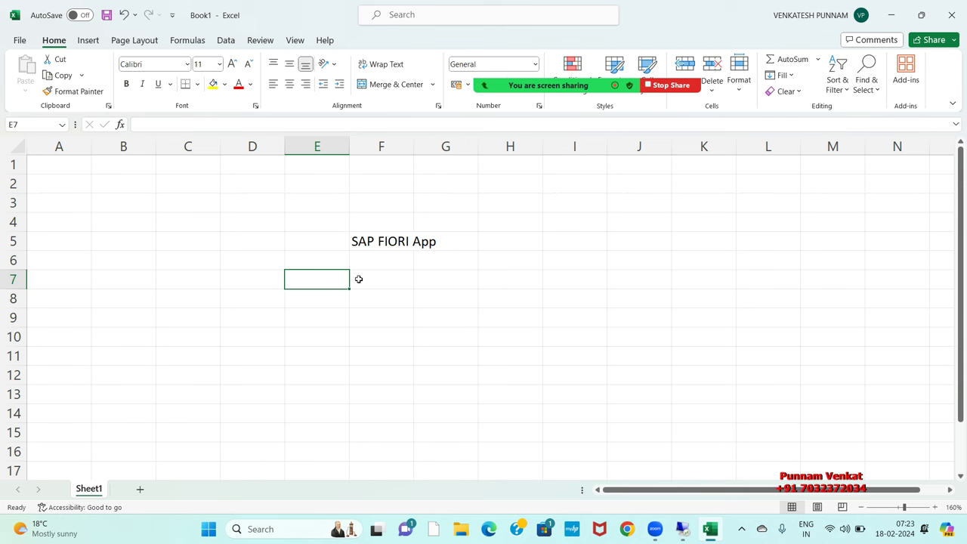
{"action": "type", "text": "'-->"}
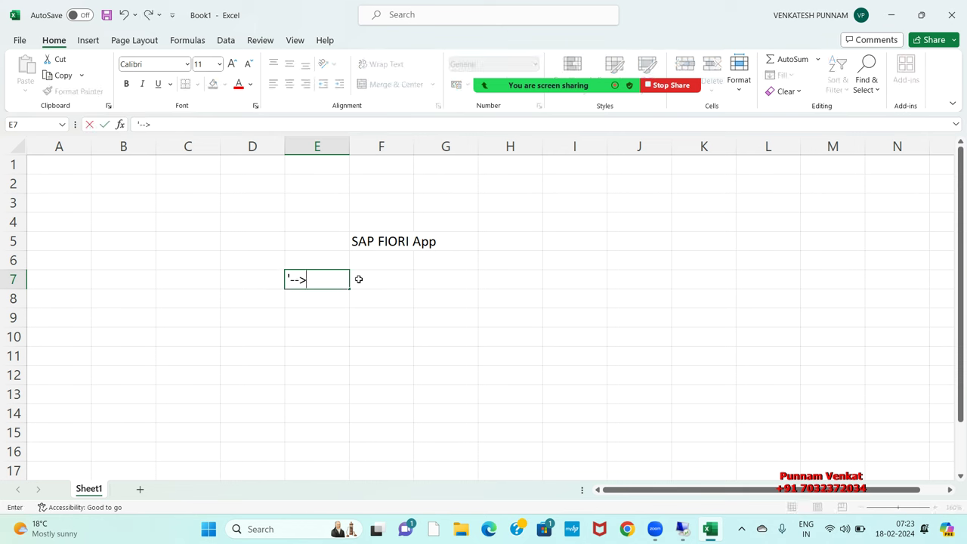
{"action": "key", "text": "Right"}
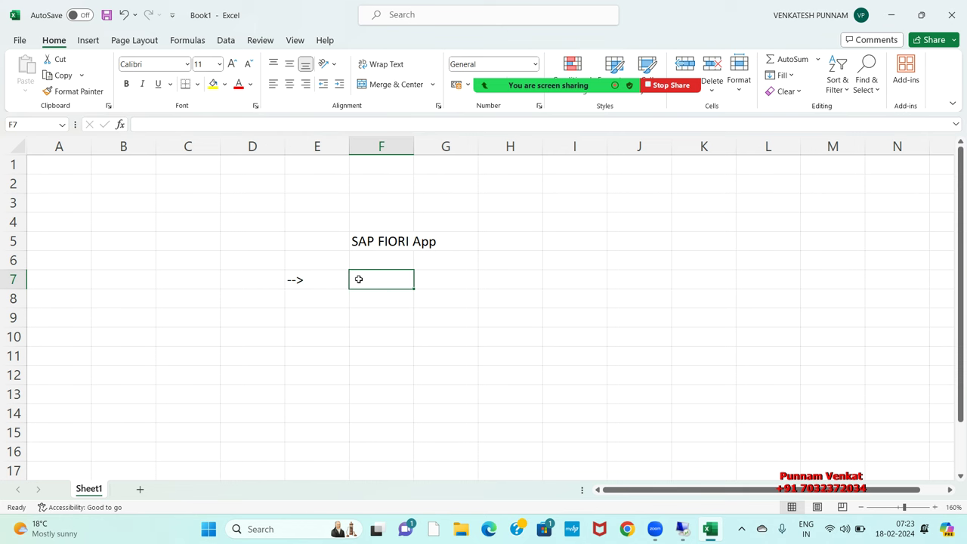
Step: Enter 'BP Creation ( Vendor )' in F7
{"action": "type", "text": "BP C"}
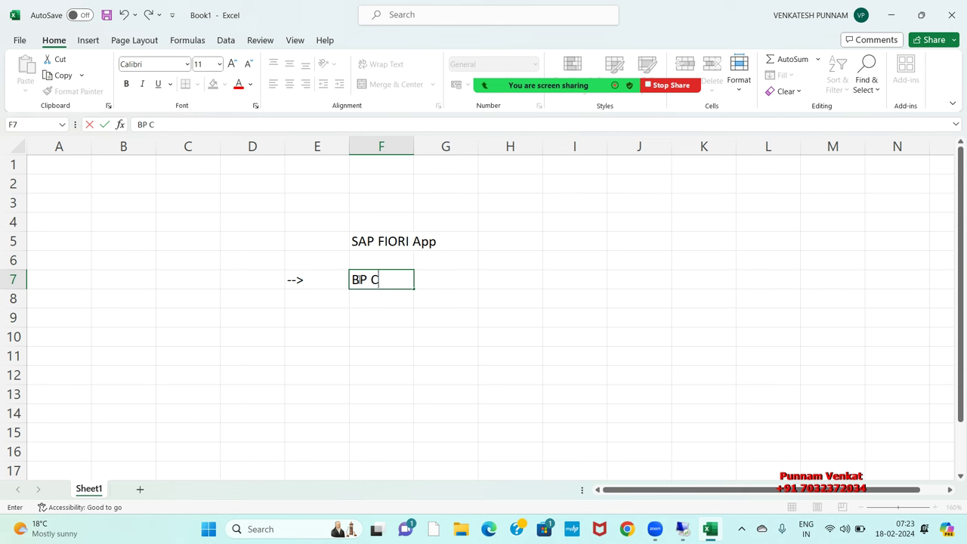
{"action": "type", "text": "reateion"}
{"action": "key", "text": "BackSpace"}
{"action": "key", "text": "BackSpace"}
{"action": "key", "text": "BackSpace"}
{"action": "key", "text": "BackSpace"}
{"action": "key", "text": "BackSpace"}
{"action": "key", "text": "BackSpace"}
{"action": "type", "text": "tion"}
{"action": "key", "text": "Right"}
{"action": "key", "text": "Right"}
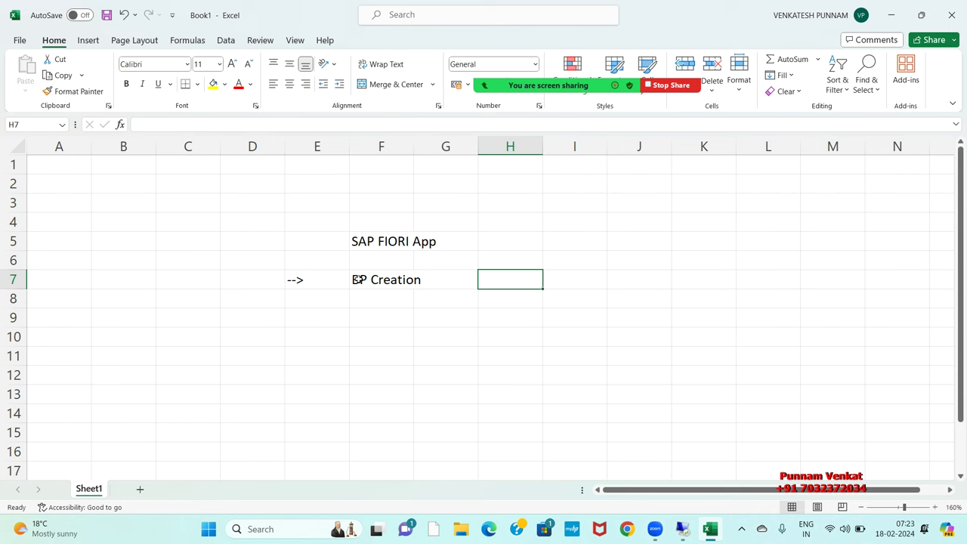
{"action": "key", "text": "Left"}
{"action": "key", "text": "Left"}
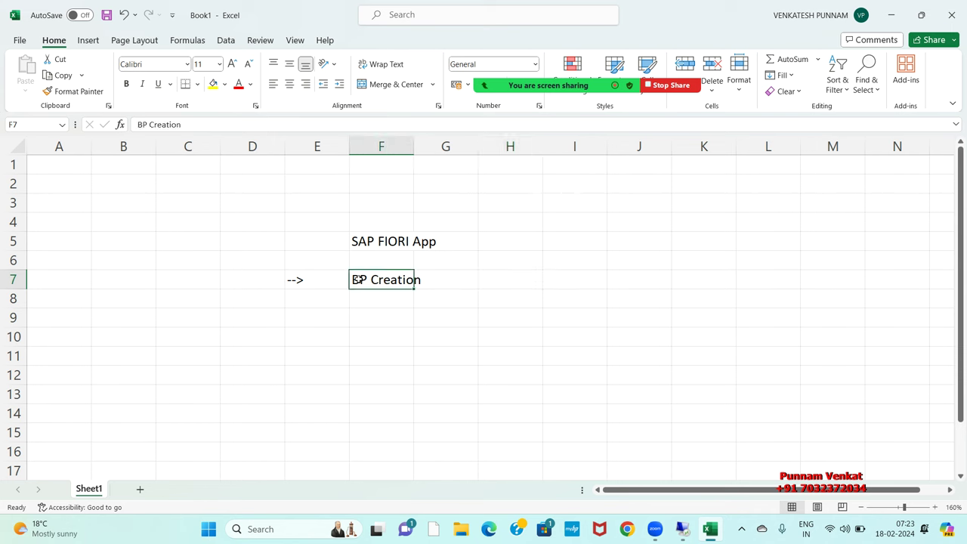
{"action": "left_click", "coordinate": [225, 125]}
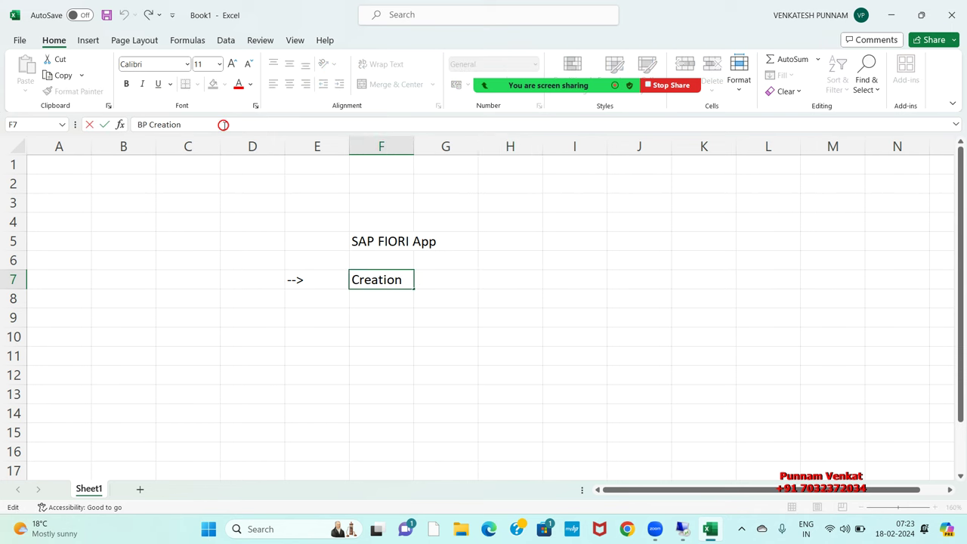
{"action": "type", "text": "( Vendor"}
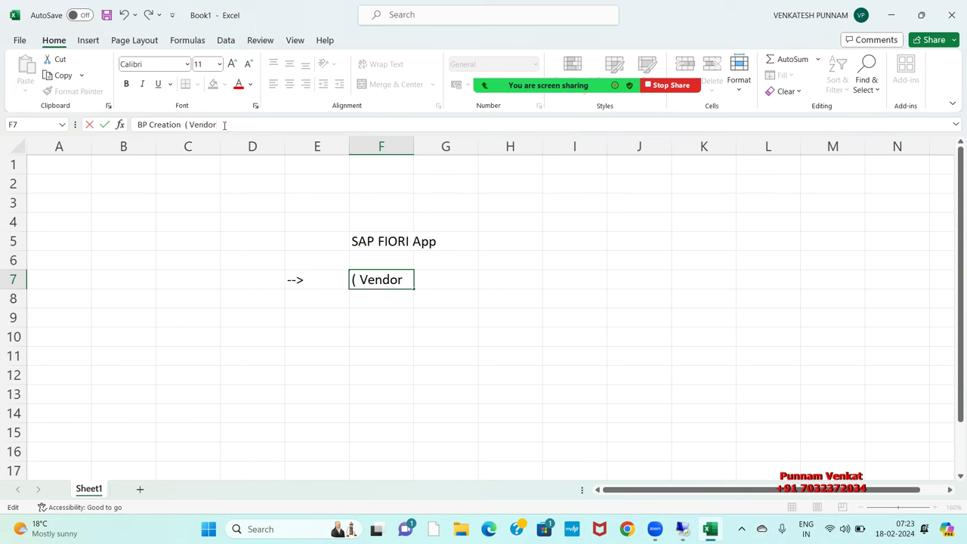
{"action": "type", "text": " )"}
{"action": "key", "text": "Return"}
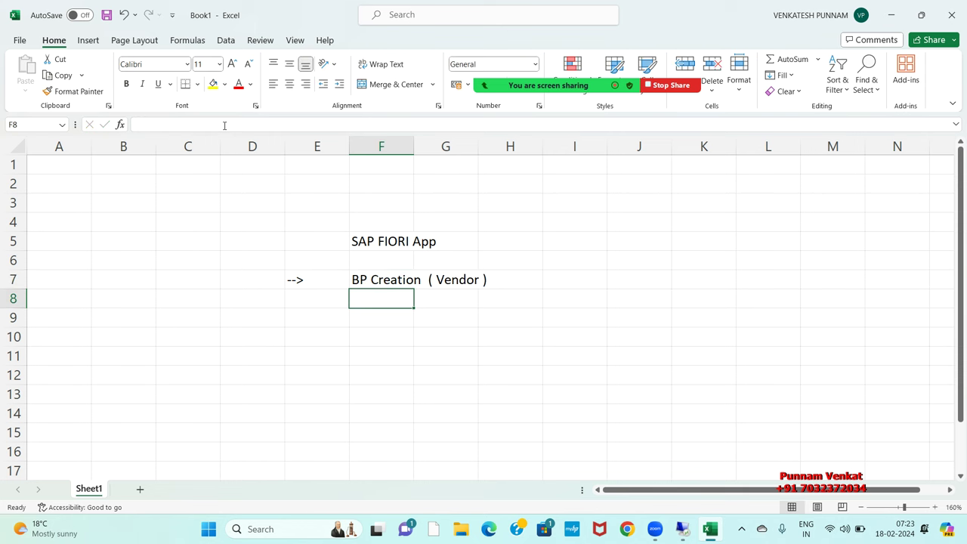
Step: Copy the arrow into E8 and enter 'Post Vendor Invoice' in F8
{"action": "key", "text": "Left"}
{"action": "key", "text": "Up"}
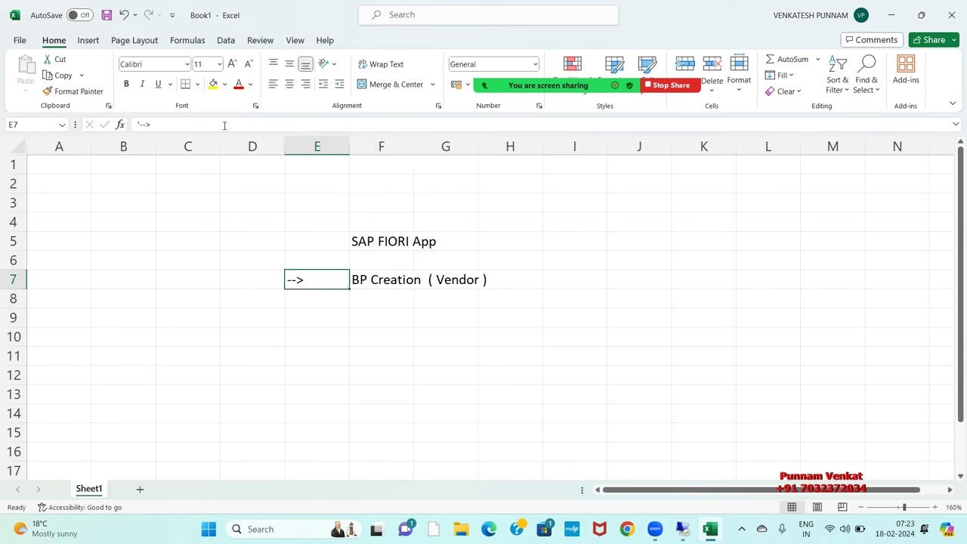
{"action": "key", "text": "Right"}
{"action": "key", "text": "Right"}
{"action": "key", "text": "Right"}
{"action": "key", "text": "Right"}
{"action": "key", "text": "Left"}
{"action": "key", "text": "Left"}
{"action": "key", "text": "Left"}
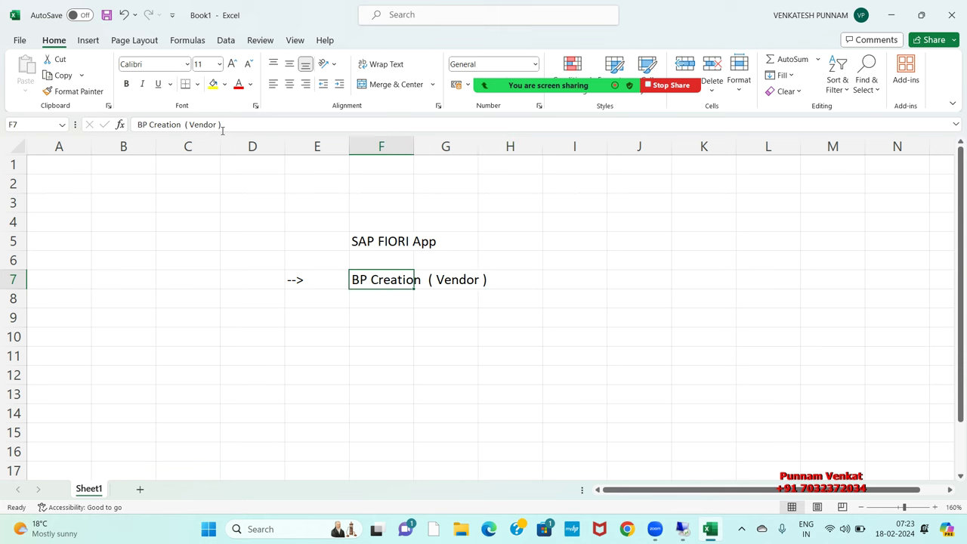
{"action": "key", "text": "Left"}
{"action": "key", "text": "ctrl+c"}
{"action": "key", "text": "Down"}
{"action": "key", "text": "ctrl+v"}
{"action": "key", "text": "Right"}
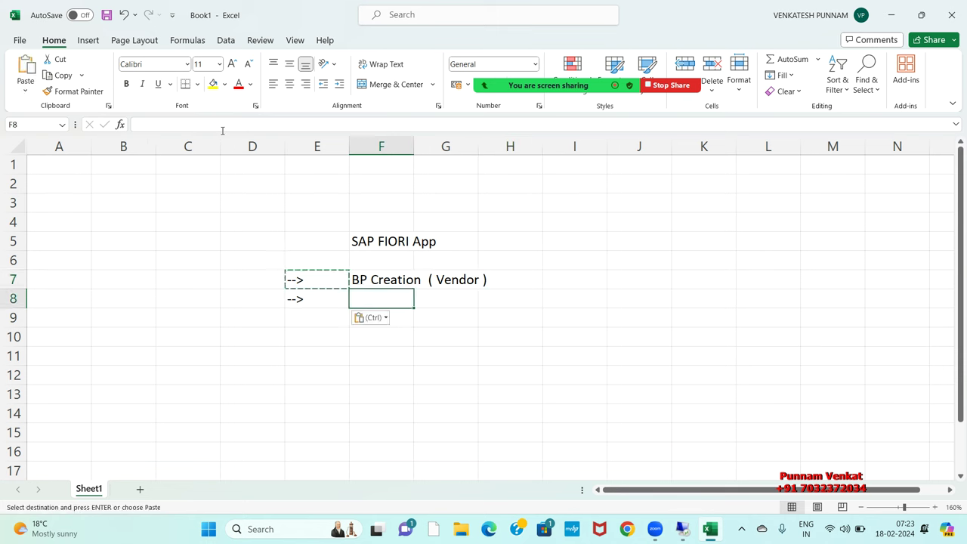
{"action": "type", "text": "Post Vendor Creation"}
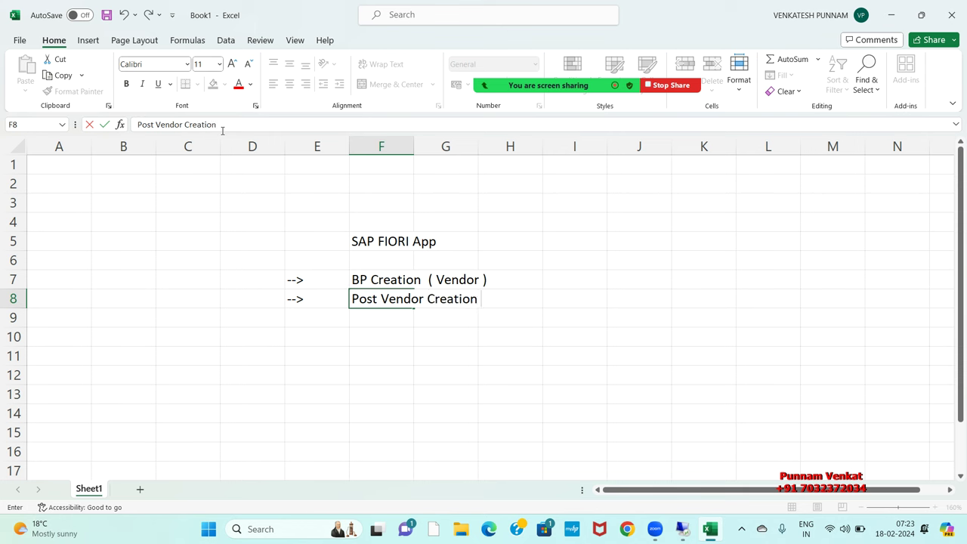
{"action": "key", "text": "BackSpace"}
{"action": "key", "text": "BackSpace"}
{"action": "key", "text": "BackSpace"}
{"action": "key", "text": "BackSpace"}
{"action": "key", "text": "BackSpace"}
{"action": "key", "text": "BackSpace"}
{"action": "key", "text": "BackSpace"}
{"action": "key", "text": "BackSpace"}
{"action": "key", "text": "BackSpace"}
{"action": "type", "text": "Invoice"}
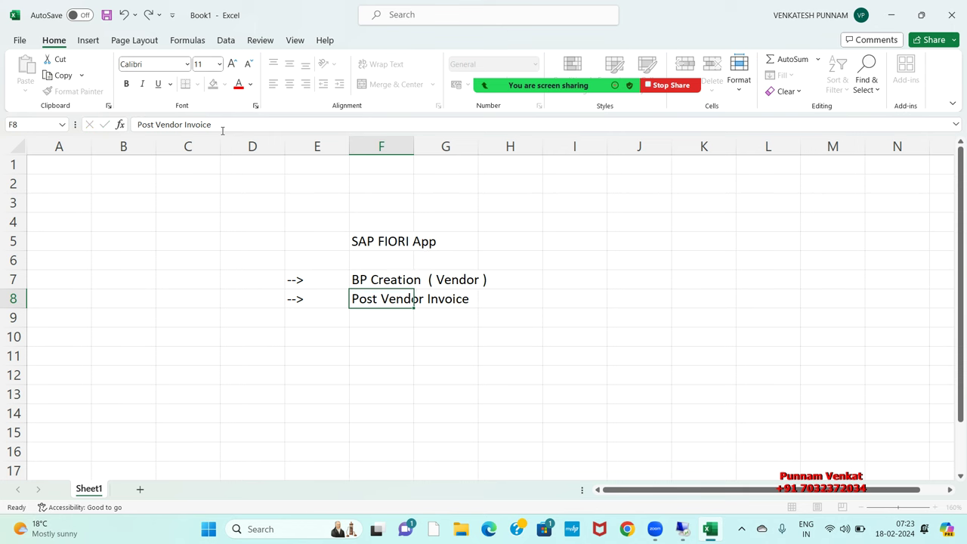
{"action": "key", "text": "Return"}
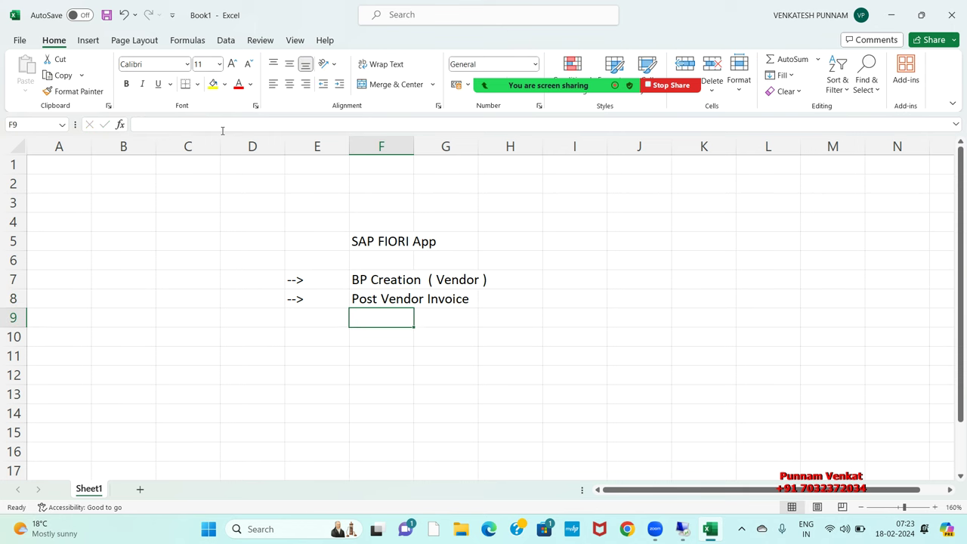
Step: Copy the arrow into E9 and enter 'Post Vendor Payment' in F9
{"action": "key", "text": "Down"}
{"action": "key", "text": "Left"}
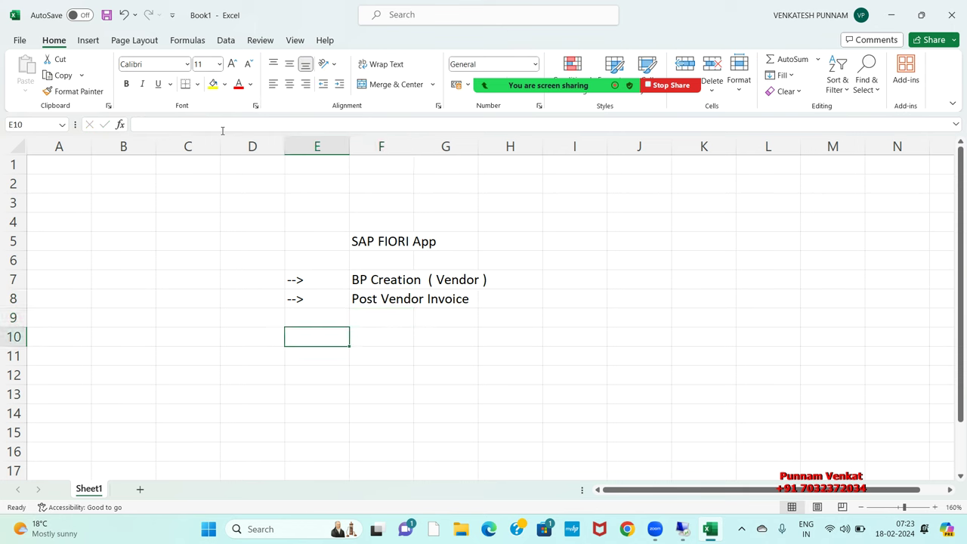
{"action": "key", "text": "Up"}
{"action": "key", "text": "Up"}
{"action": "key", "text": "ctrl+c"}
{"action": "key", "text": "Down"}
{"action": "key", "text": "ctrl+v"}
{"action": "key", "text": "Right"}
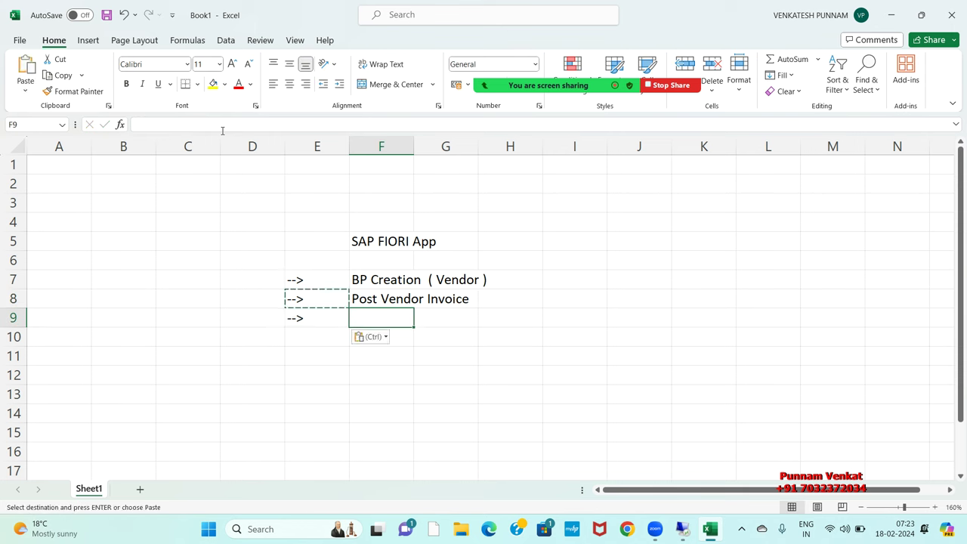
{"action": "type", "text": "Post Vendor Payment"}
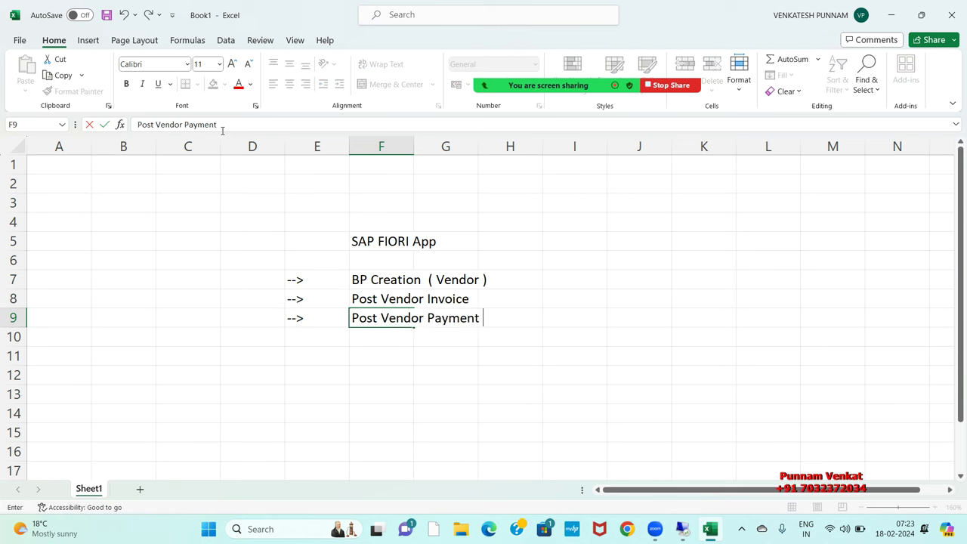
{"action": "key", "text": "Return"}
Step: Copy the arrow into E10 and enter 'Vendor Line item' in F10
{"action": "key", "text": "Up"}
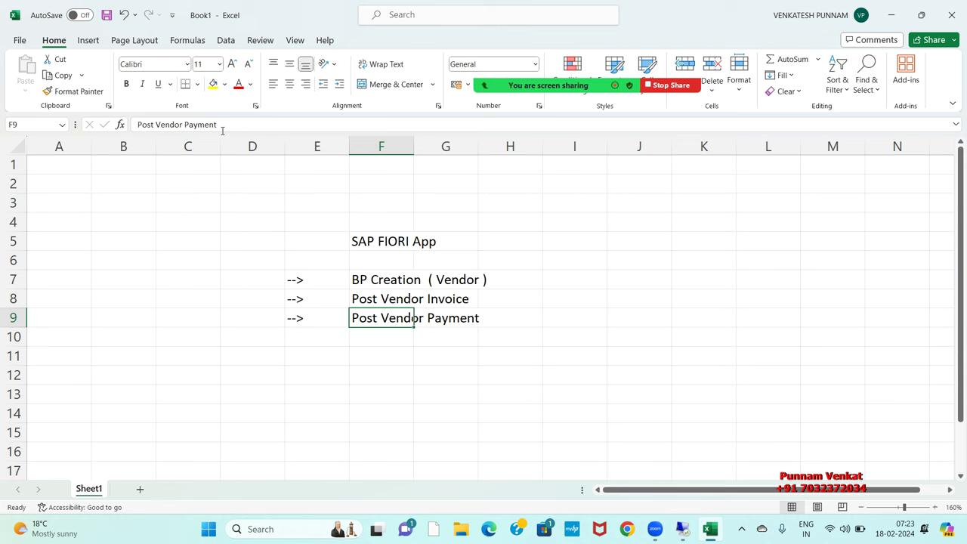
{"action": "key", "text": "Left"}
{"action": "key", "text": "ctrl+c"}
{"action": "key", "text": "Down"}
{"action": "key", "text": "ctrl+v"}
{"action": "key", "text": "Right"}
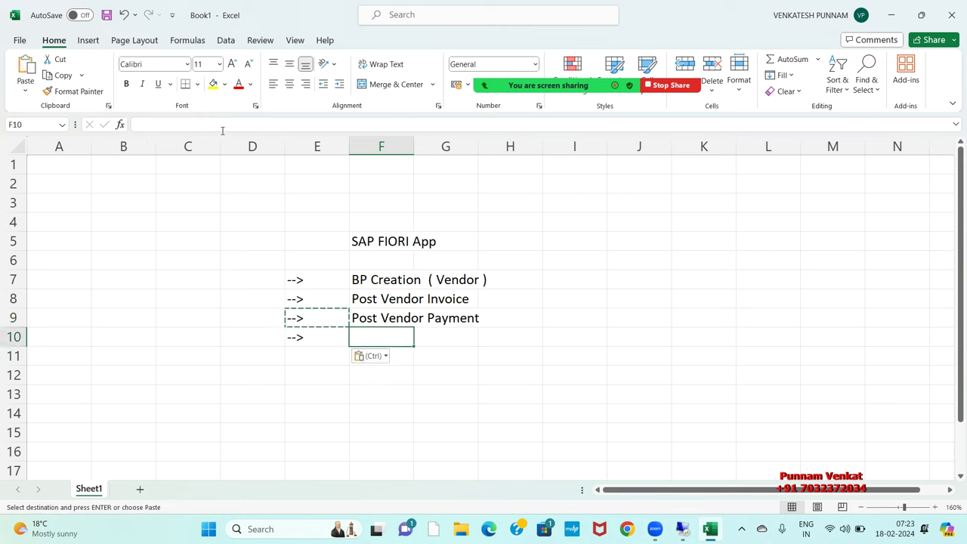
{"action": "type", "text": "Ve"}
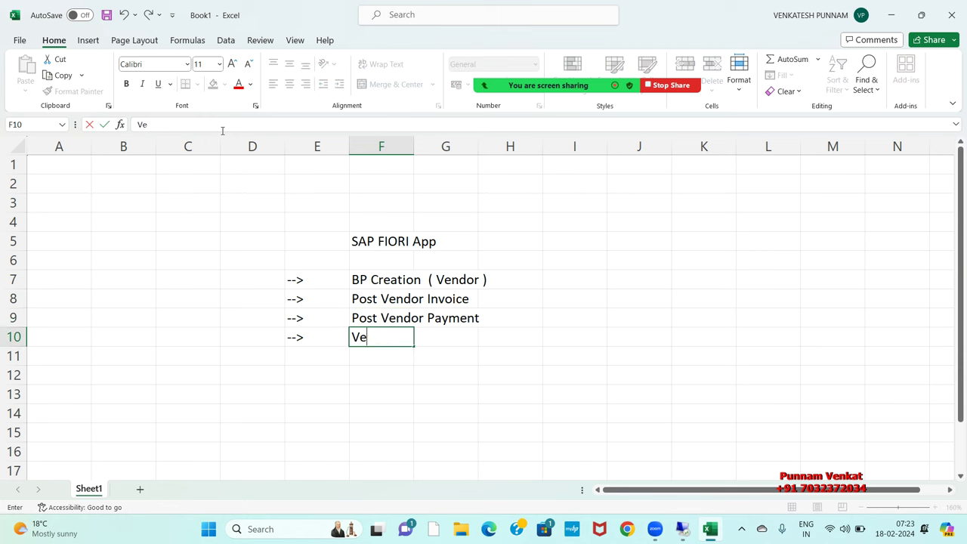
{"action": "type", "text": "ndor LIne item"}
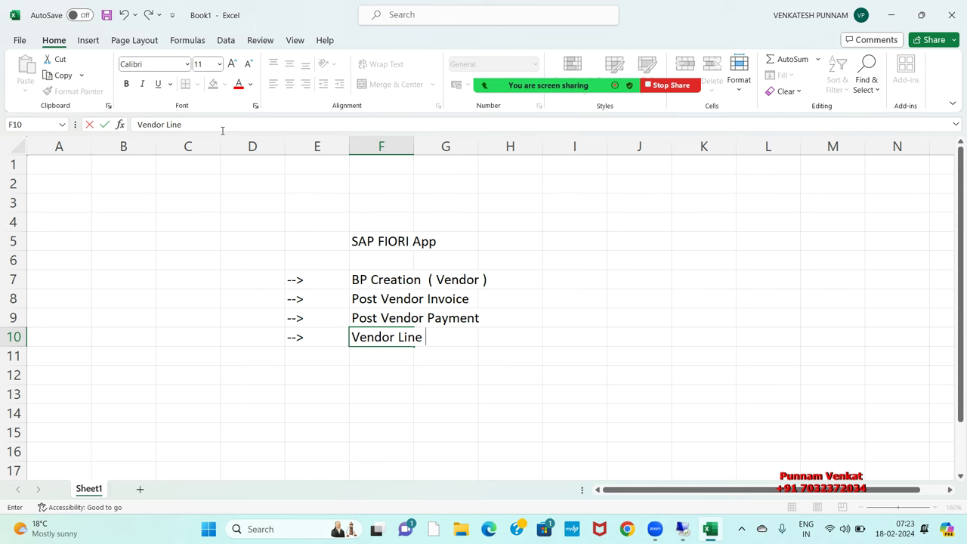
{"action": "key", "text": "Return"}
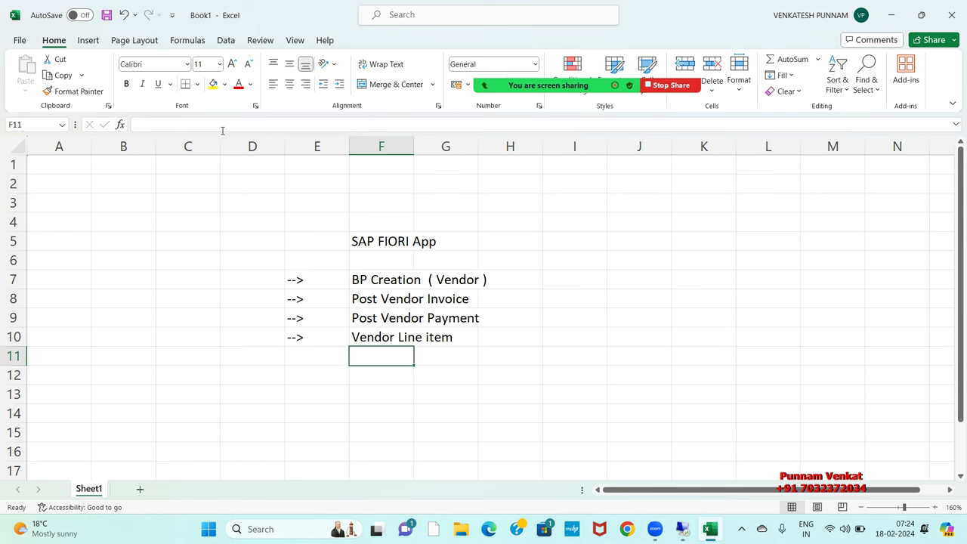
Step: Enter the heading 'SAP Easy Access Screen T.codes' in E12
{"action": "left_click_drag", "start_coordinate": [363, 242], "coordinate": [433, 240]}
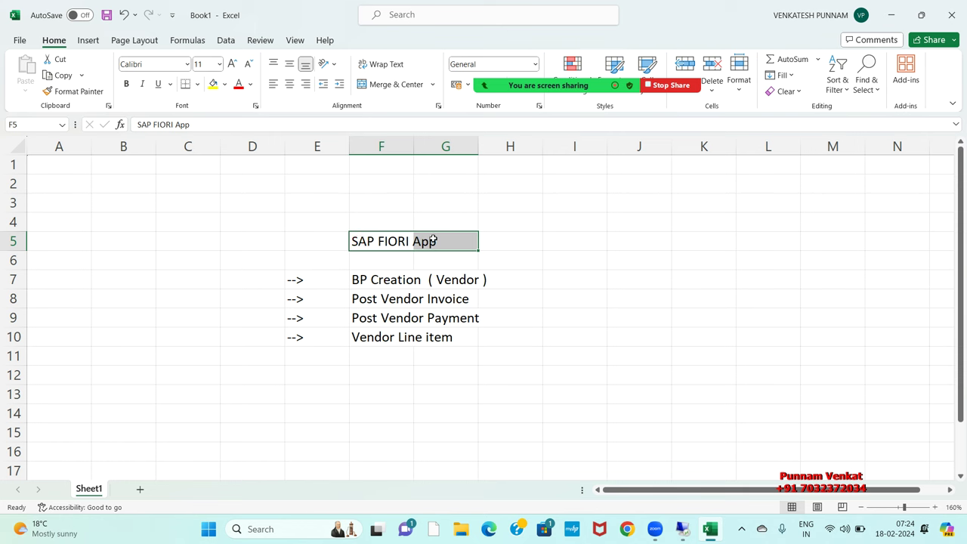
{"action": "left_click_drag", "start_coordinate": [360, 286], "coordinate": [479, 355]}
{"action": "left_click", "coordinate": [397, 286]}
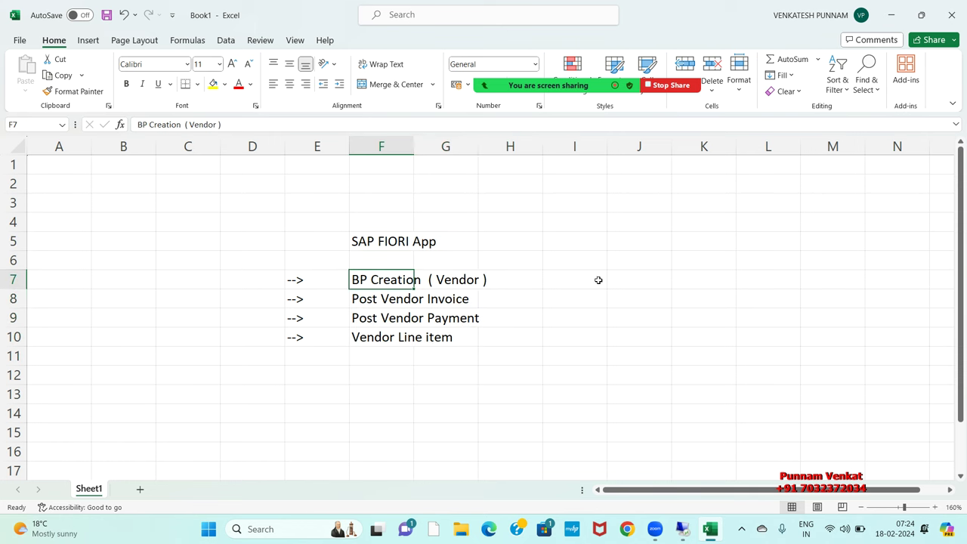
{"action": "left_click", "coordinate": [621, 280]}
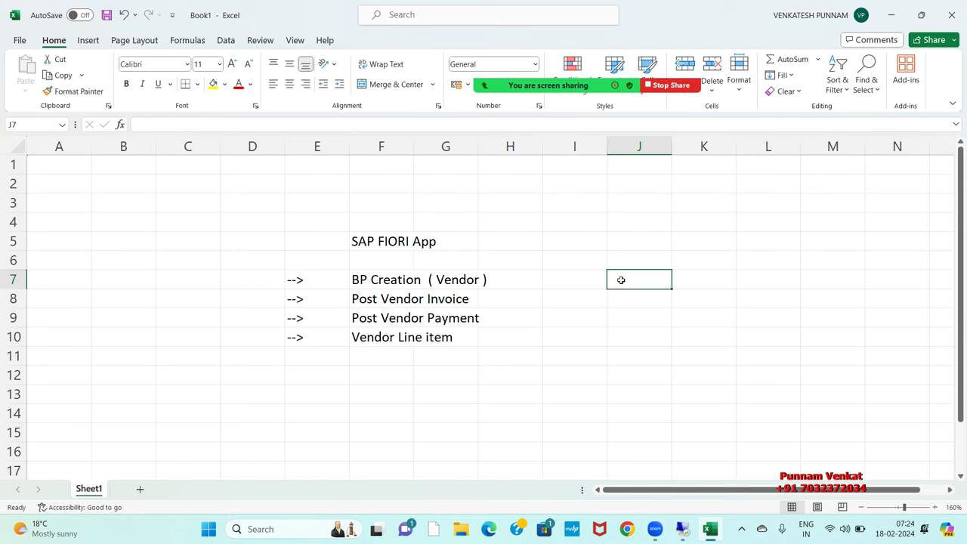
{"action": "left_click", "coordinate": [588, 280]}
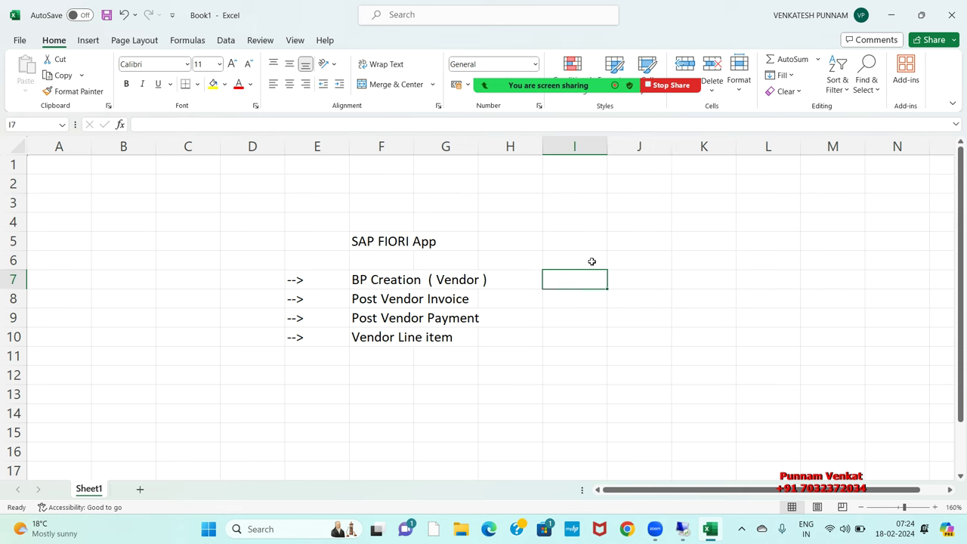
{"action": "key", "text": "Up"}
{"action": "key", "text": "Up"}
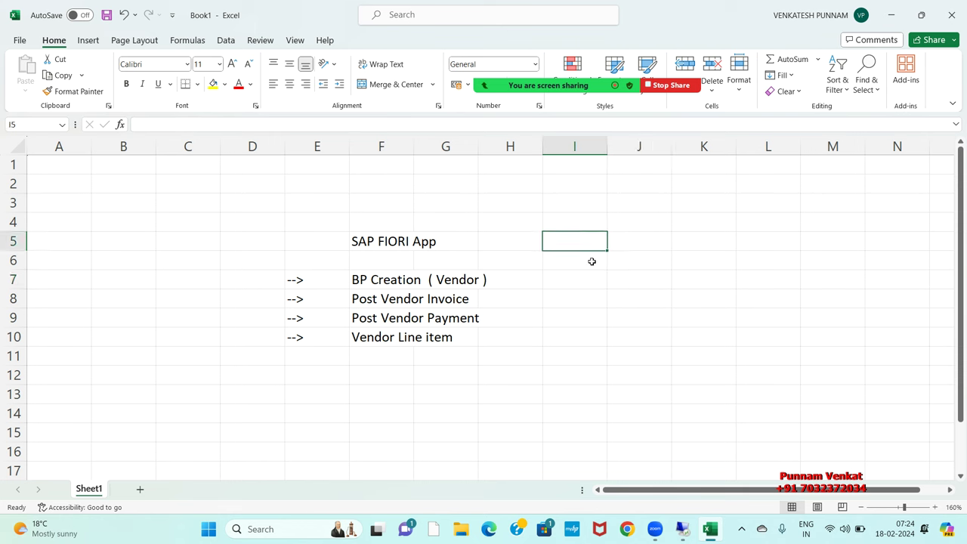
{"action": "key", "text": "Down"}
{"action": "key", "text": "Down"}
{"action": "key", "text": "Down"}
{"action": "key", "text": "Down"}
{"action": "key", "text": "Down"}
{"action": "key", "text": "Down"}
{"action": "key", "text": "Down"}
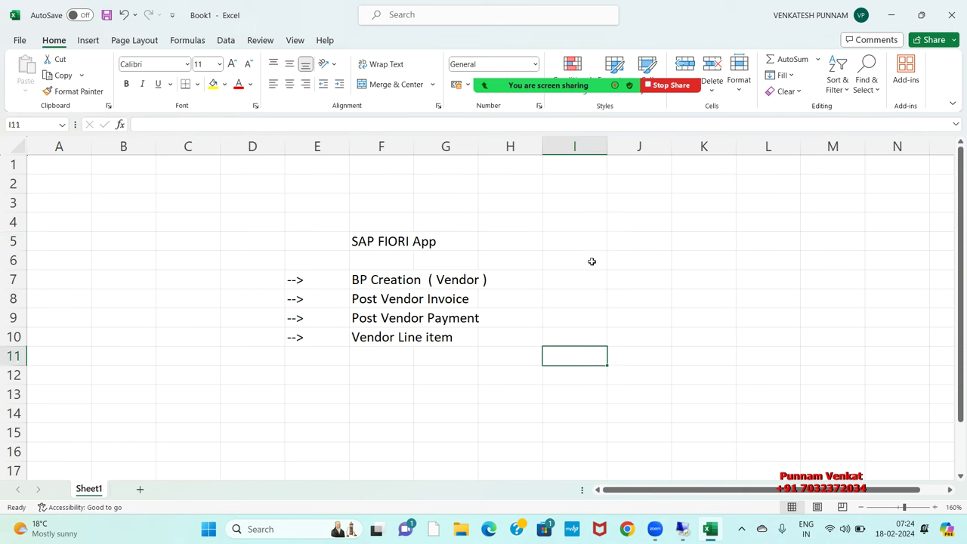
{"action": "key", "text": "Left"}
{"action": "key", "text": "Left"}
{"action": "key", "text": "Left"}
{"action": "key", "text": "Left"}
{"action": "type", "text": "S"}
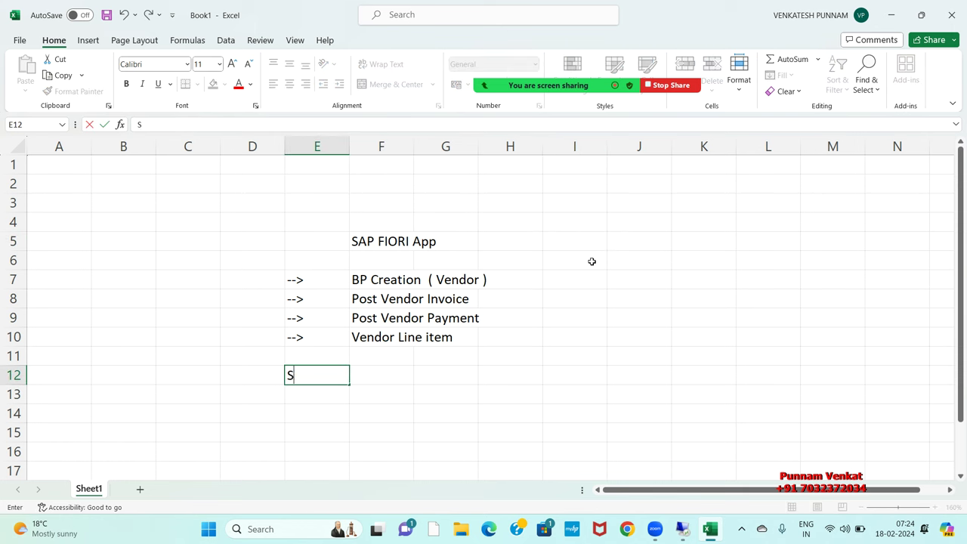
{"action": "type", "text": "AP Eacy Acc"}
{"action": "key", "text": "BackSpace"}
{"action": "key", "text": "BackSpace"}
{"action": "key", "text": "BackSpace"}
{"action": "key", "text": "BackSpace"}
{"action": "key", "text": "BackSpace"}
{"action": "type", "text": "sy Ac"}
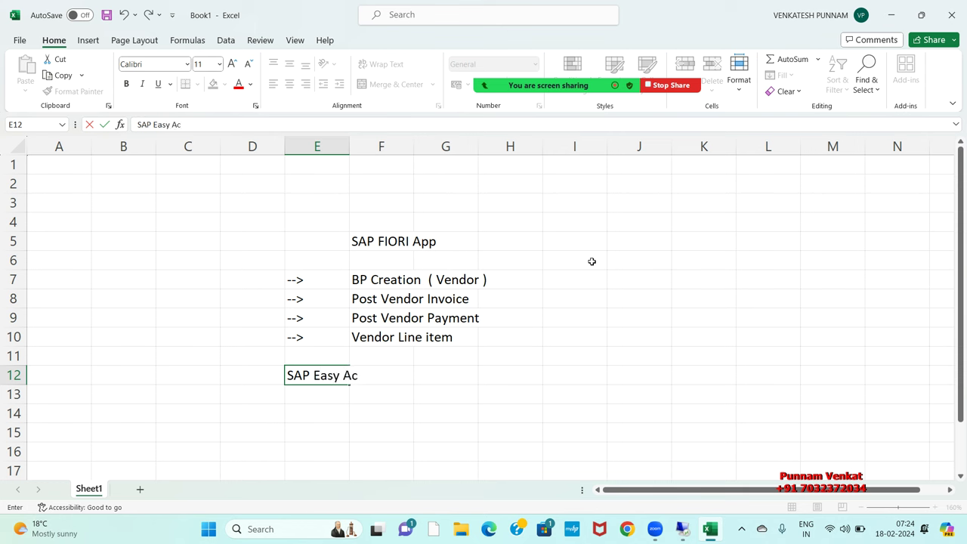
{"action": "type", "text": "cess Screen "}
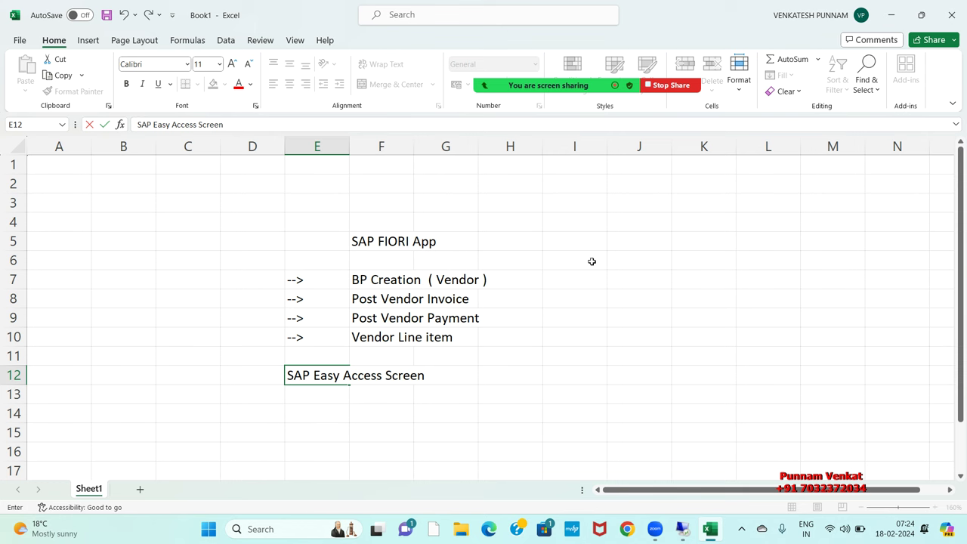
{"action": "type", "text": "T.codes"}
{"action": "key", "text": "Return"}
Step: Enter the heading 'FIORI APP Names' in I12, then move down to F14
{"action": "key", "text": "Up"}
{"action": "key", "text": "Right"}
{"action": "key", "text": "Right"}
{"action": "key", "text": "Right"}
{"action": "key", "text": "Right"}
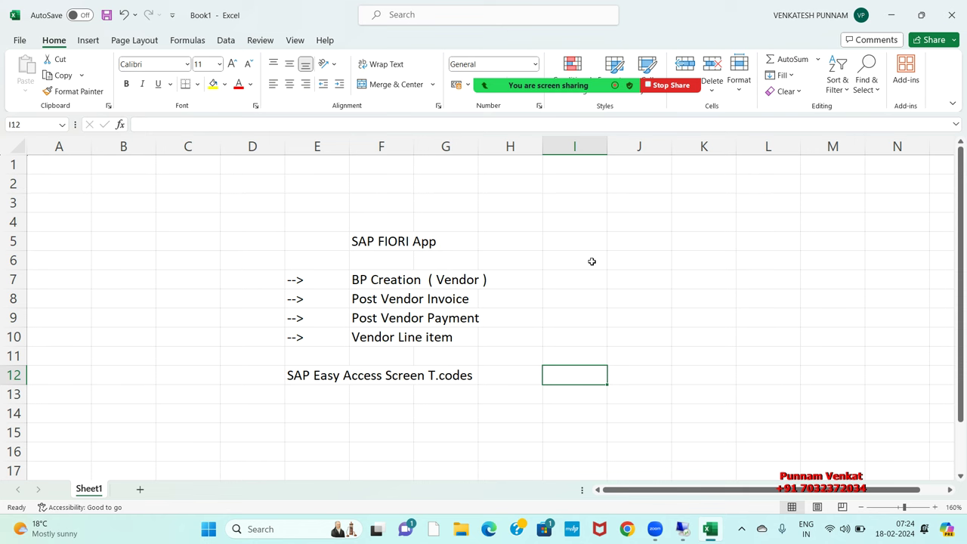
{"action": "type", "text": "FIORI "}
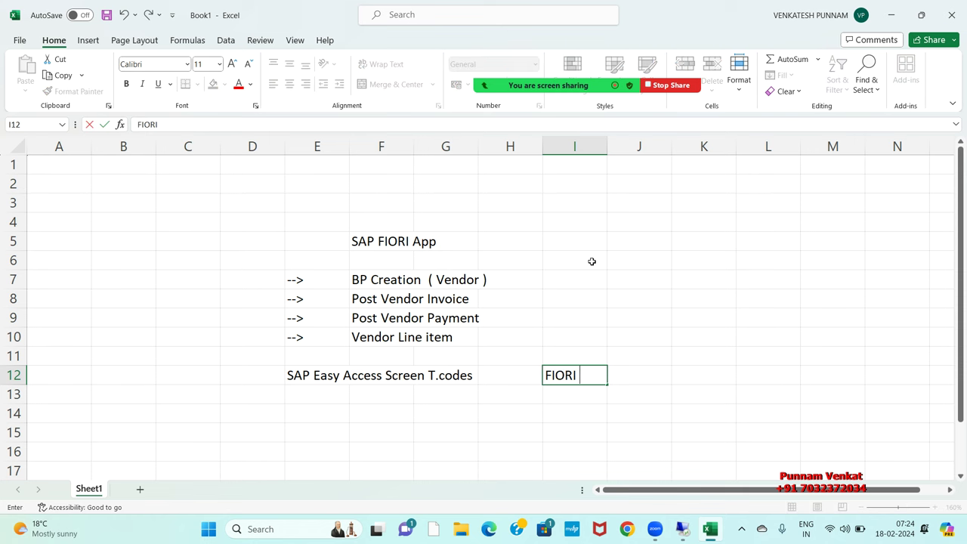
{"action": "type", "text": "APP nAMES"}
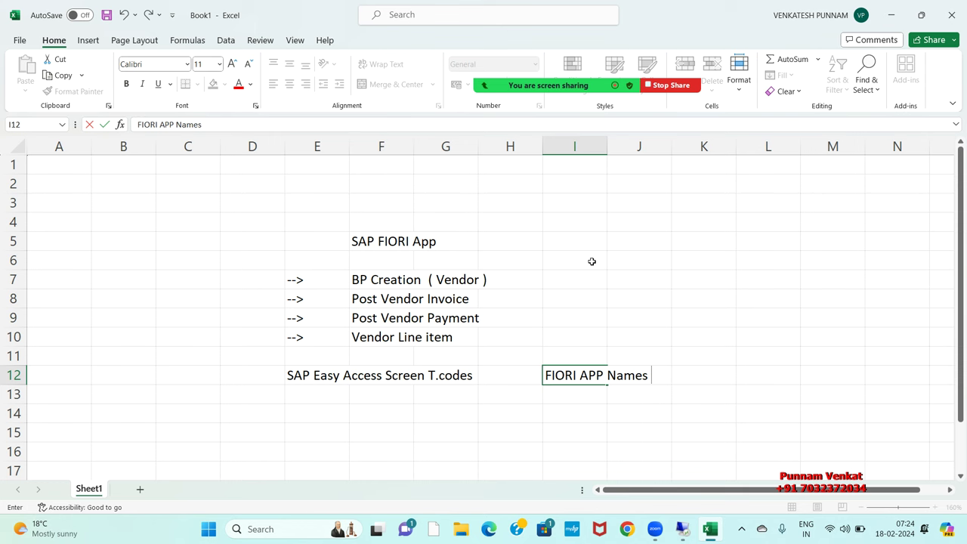
{"action": "key", "text": "Left"}
{"action": "key", "text": "Left"}
{"action": "key", "text": "Left"}
{"action": "key", "text": "Left"}
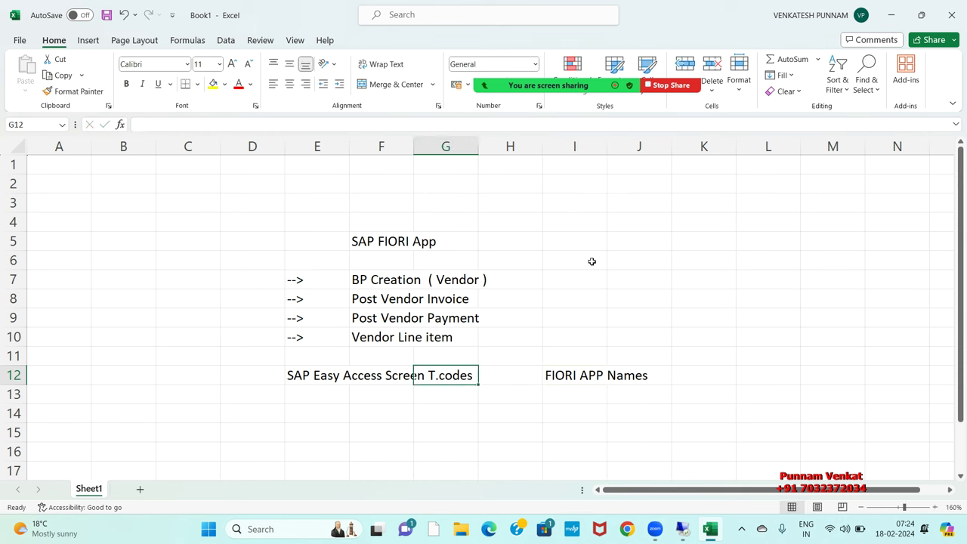
{"action": "key", "text": "Down"}
{"action": "key", "text": "Right"}
{"action": "key", "text": "Down"}
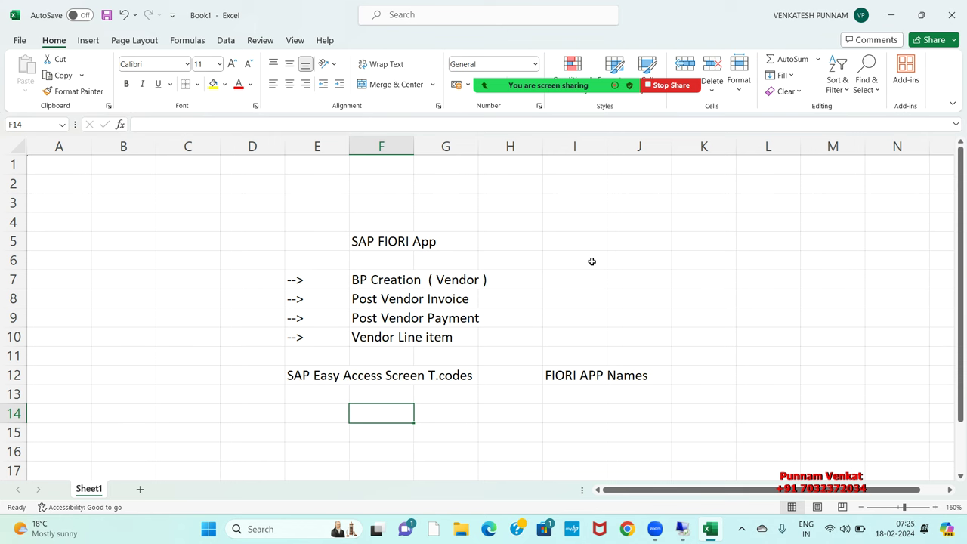
{"action": "type", "text": "BP"}
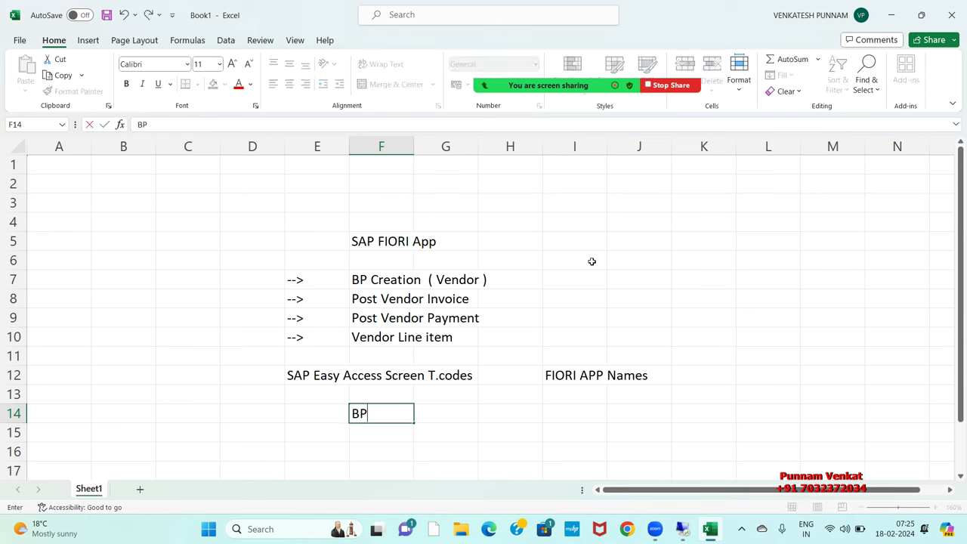
{"action": "key", "text": "Tab"}
{"action": "key", "text": "Tab"}
{"action": "key", "text": "Tab"}
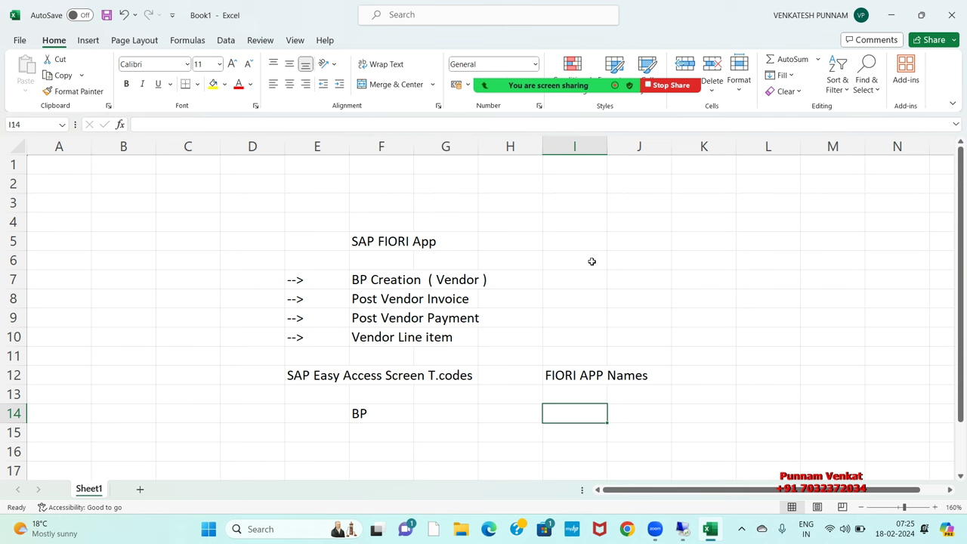
{"action": "type", "text": "Main"}
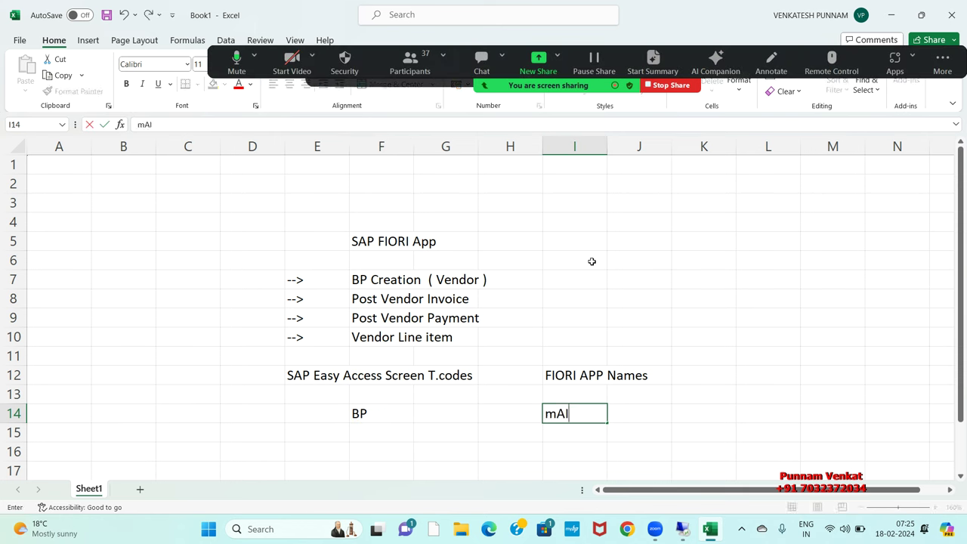
{"action": "type", "text": "tain "}
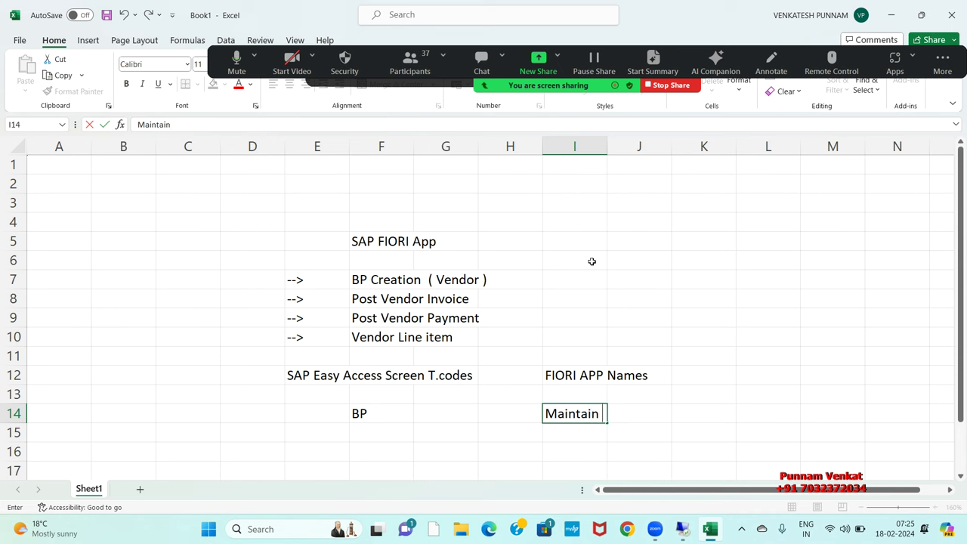
{"action": "type", "text": "Business Partner"}
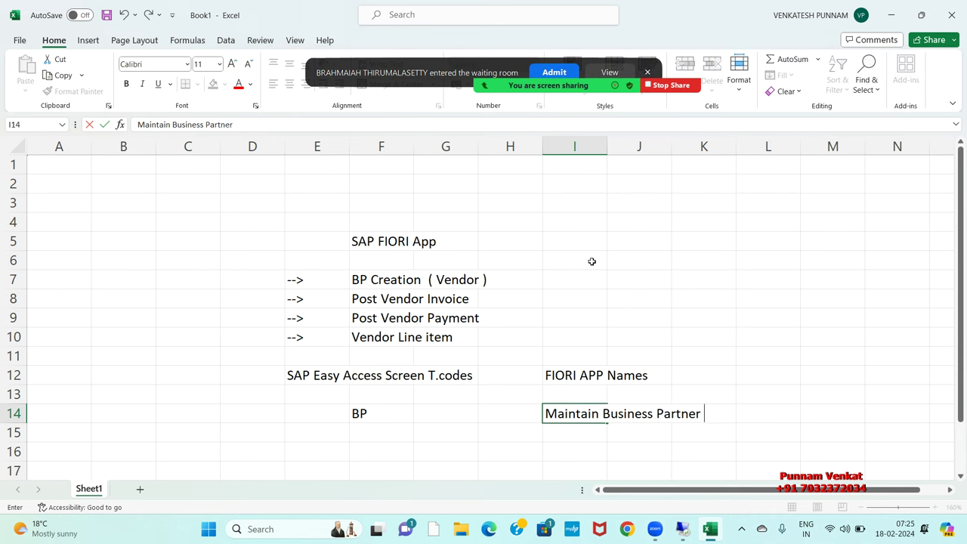
{"action": "key", "text": "Return"}
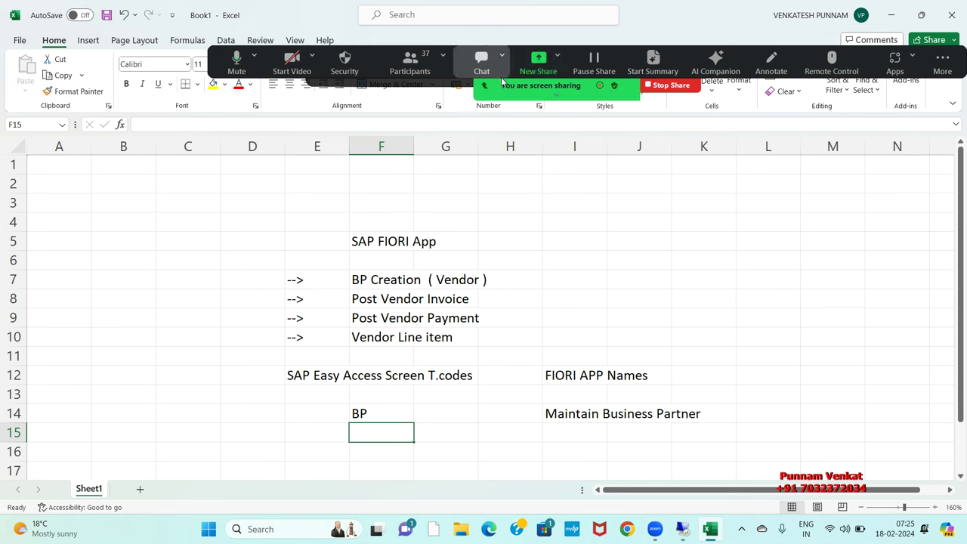
{"action": "left_click", "coordinate": [437, 72]}
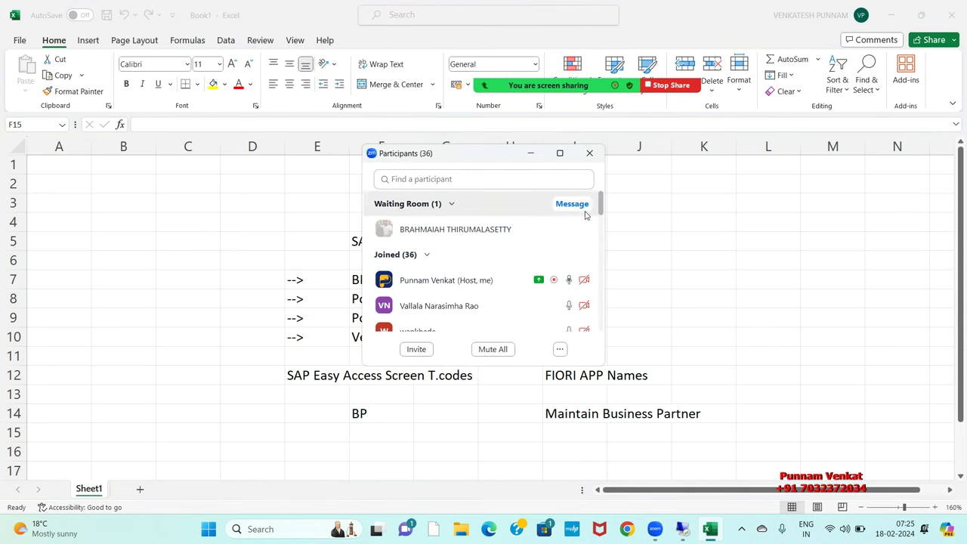
{"action": "left_click", "coordinate": [527, 229]}
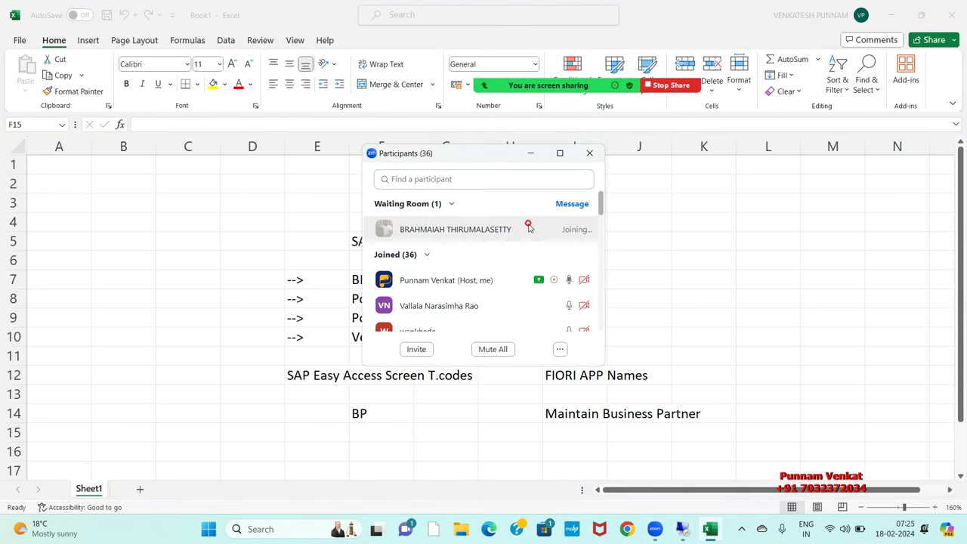
{"action": "left_click", "coordinate": [590, 152]}
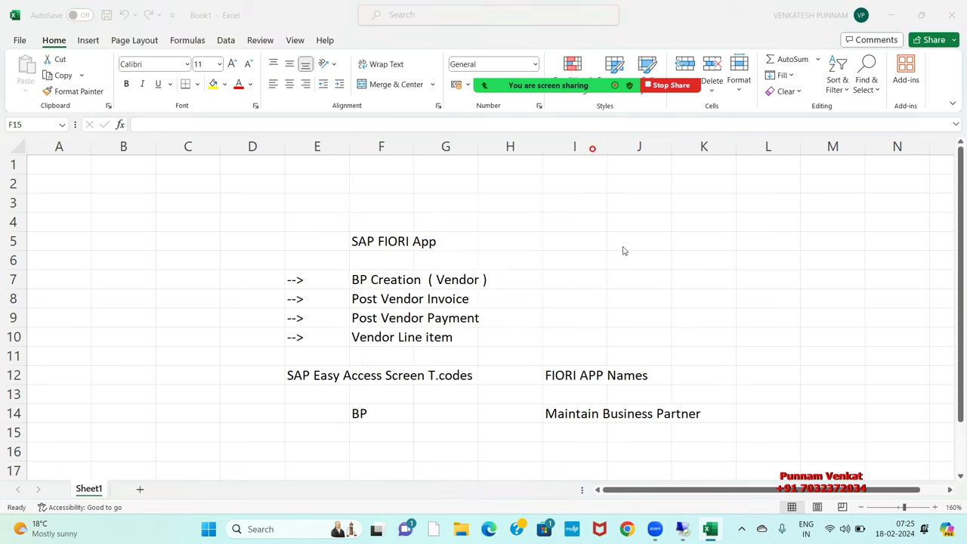
{"action": "left_click", "coordinate": [371, 439]}
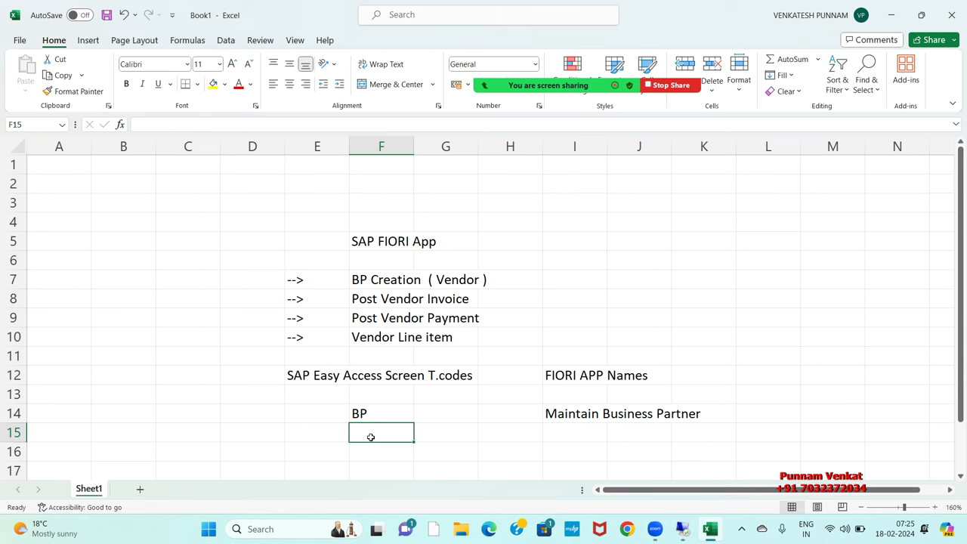
Step: Enter T-code FB60 in F15 and its app name 'Post Incoming Invoice' in I15
{"action": "type", "text": "FB60"}
{"action": "key", "text": "Tab"}
{"action": "key", "text": "Tab"}
{"action": "key", "text": "Tab"}
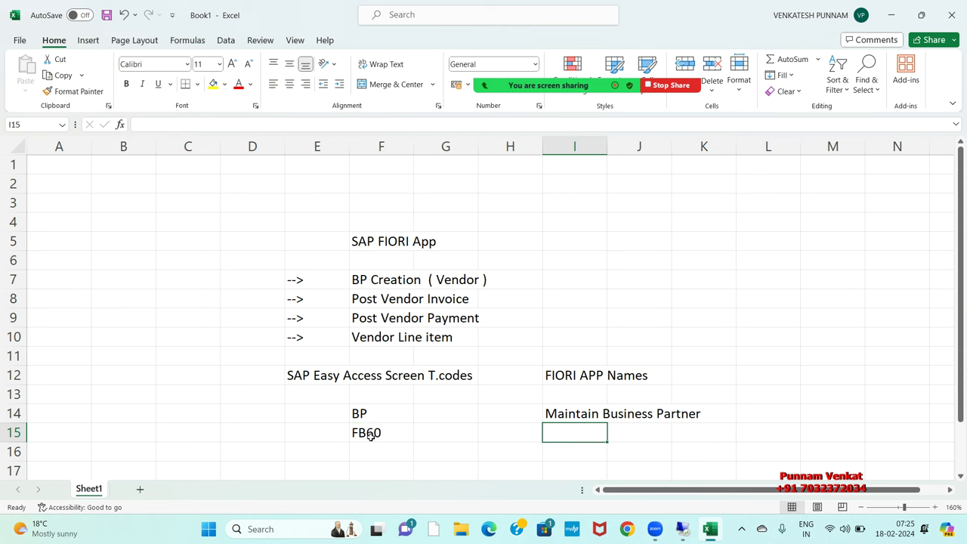
{"action": "type", "text": "Post"}
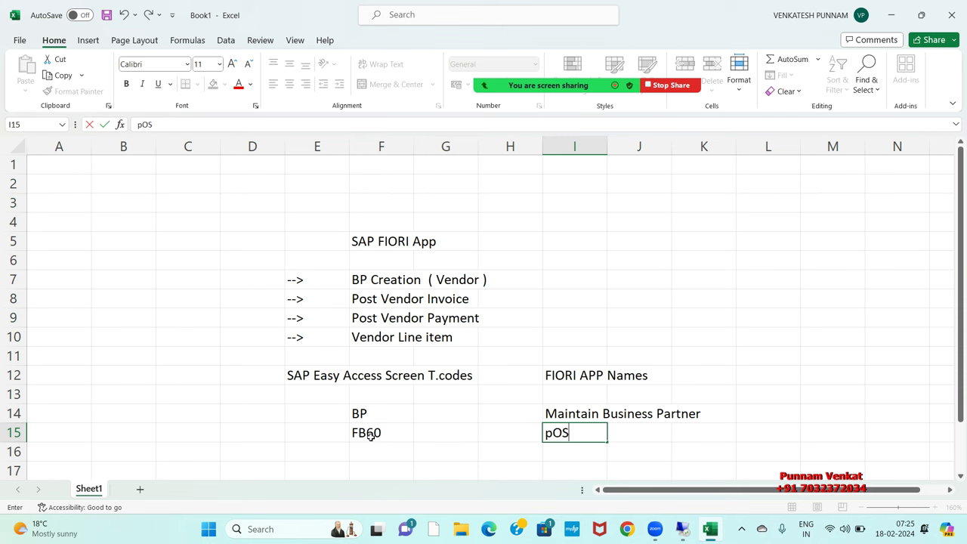
{"action": "type", "text": " Invo"}
{"action": "key", "text": "BackSpace"}
{"action": "key", "text": "BackSpace"}
{"action": "type", "text": "c"}
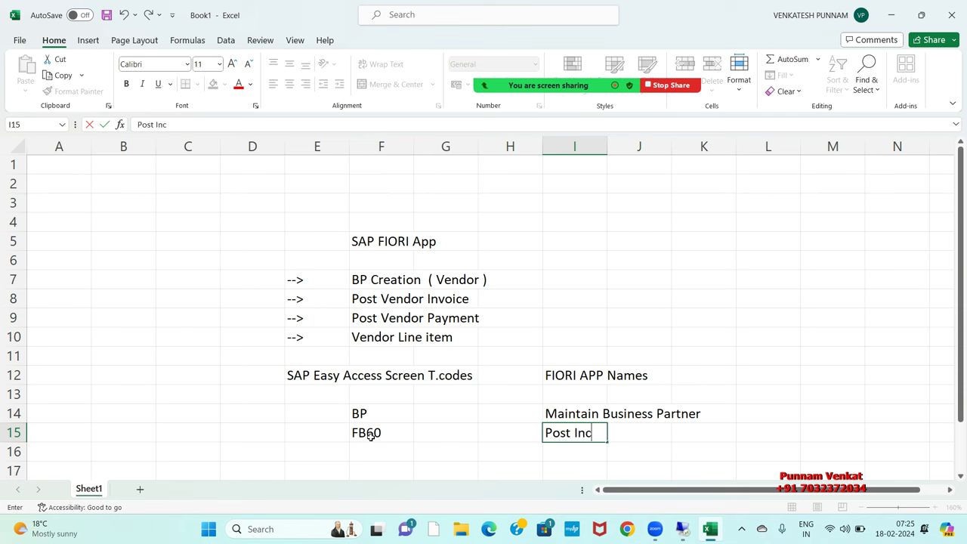
{"action": "type", "text": "oming Invoice"}
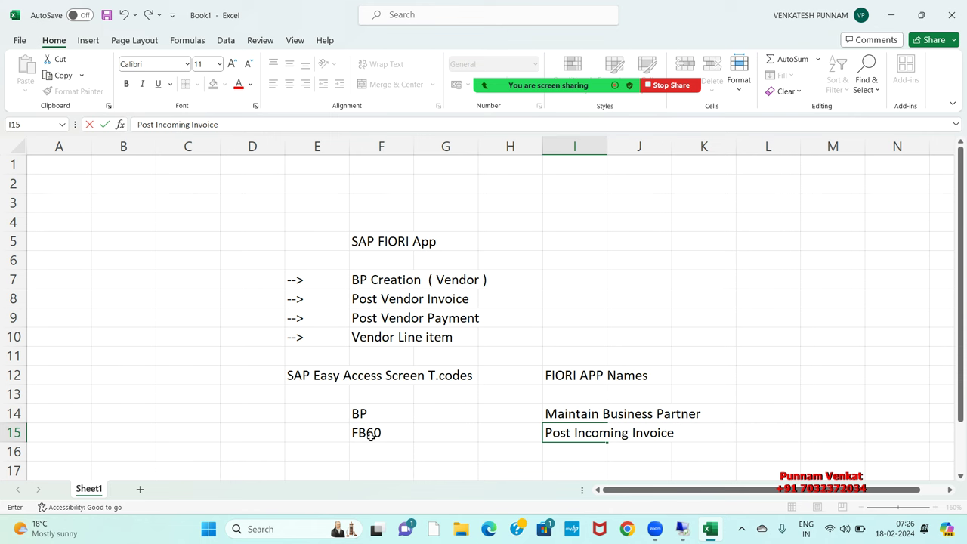
{"action": "key", "text": "Return"}
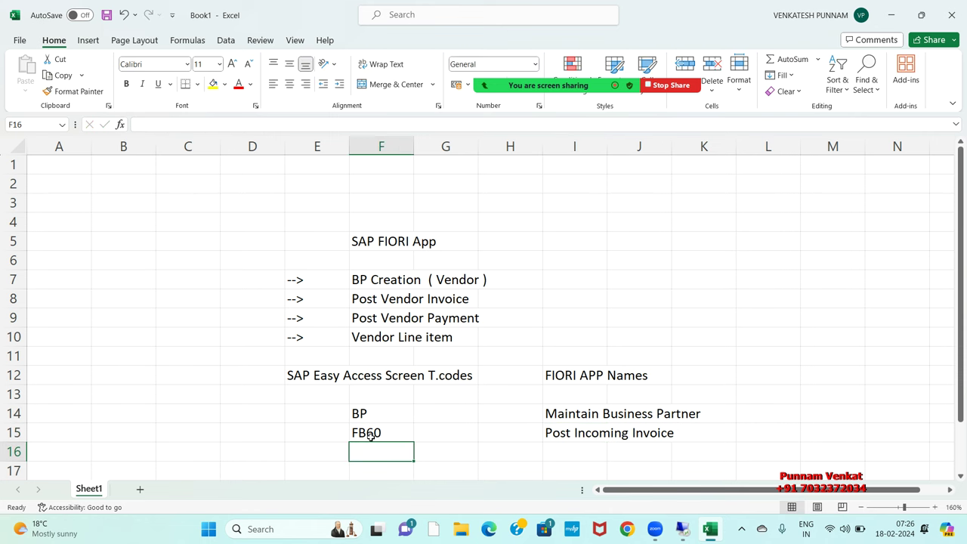
Step: Enter T-code F-53 in F16 with app name 'Post Outgoing Payment' in I16
{"action": "left_click", "coordinate": [371, 436]}
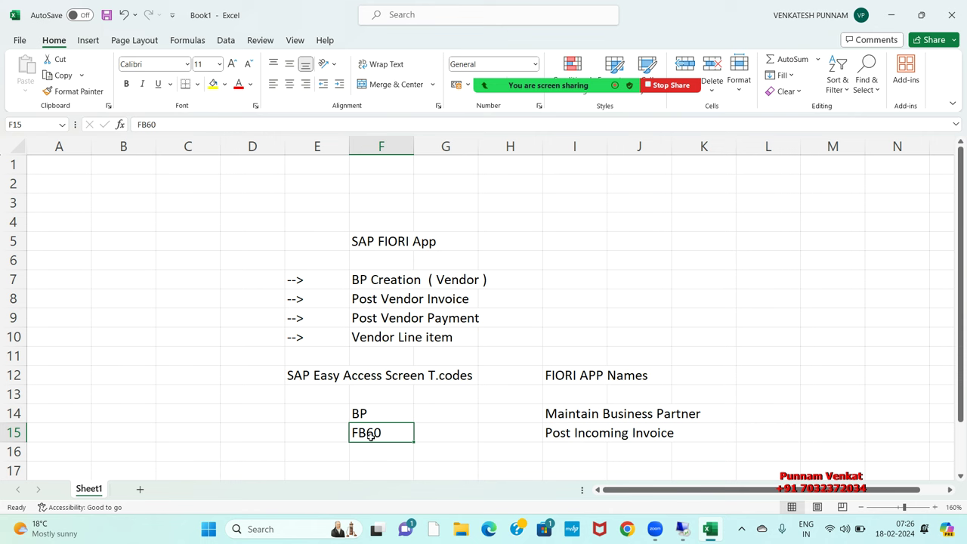
{"action": "left_click", "coordinate": [376, 454]}
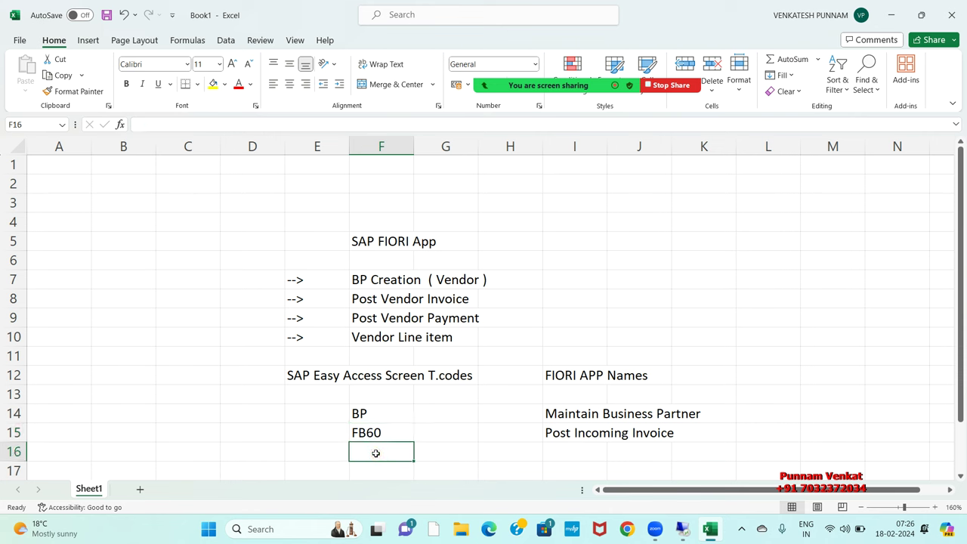
{"action": "type", "text": "F-"}
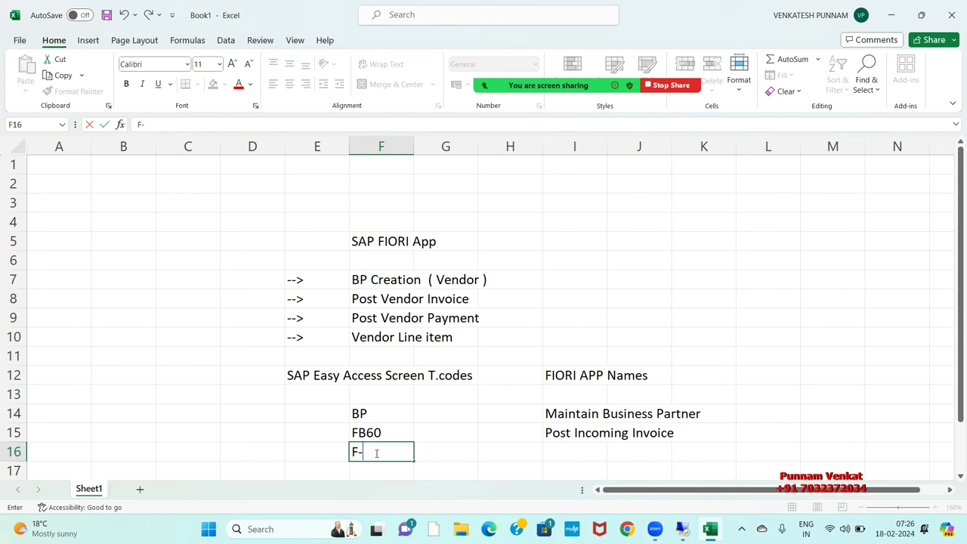
{"action": "type", "text": "53"}
{"action": "key", "text": "Tab"}
{"action": "key", "text": "Tab"}
{"action": "key", "text": "Tab"}
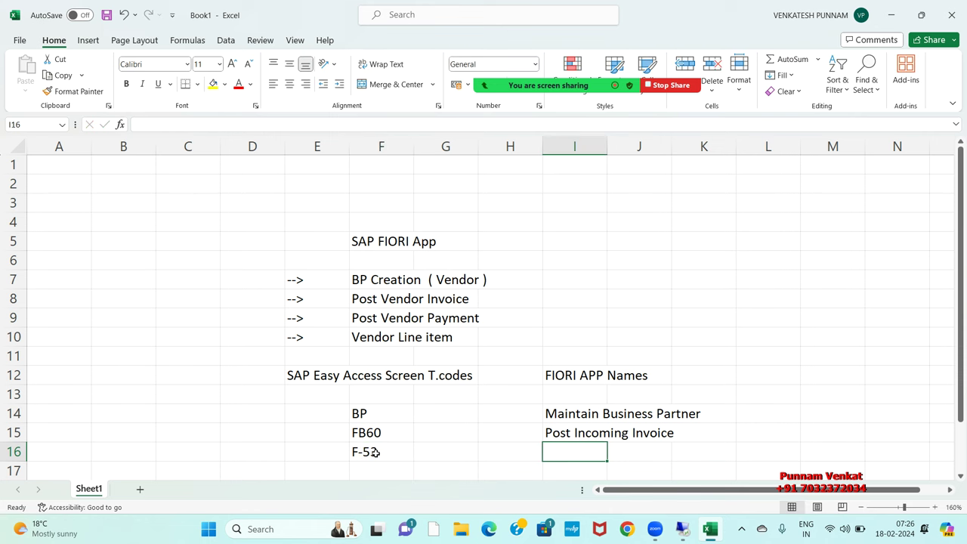
{"action": "type", "text": "POST"}
{"action": "key", "text": "BackSpace"}
{"action": "key", "text": "BackSpace"}
{"action": "key", "text": "BackSpace"}
{"action": "key", "text": "BackSpace"}
{"action": "key", "text": "BackSpace"}
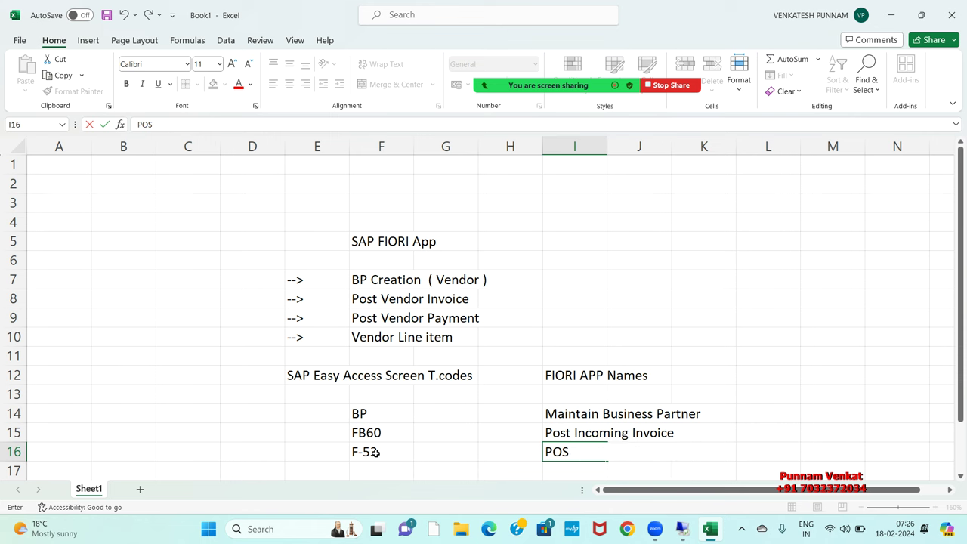
{"action": "type", "text": "ost Outgoing Payment"}
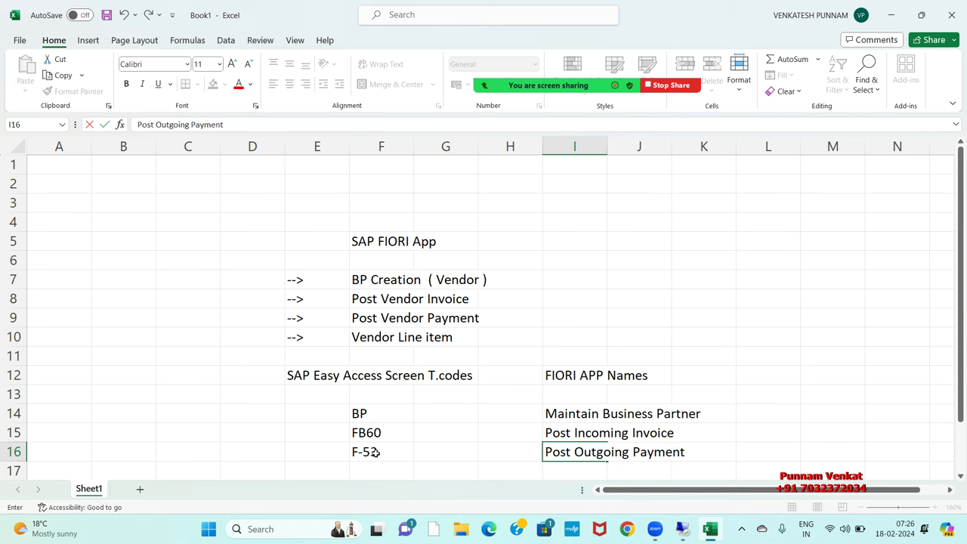
{"action": "key", "text": "Return"}
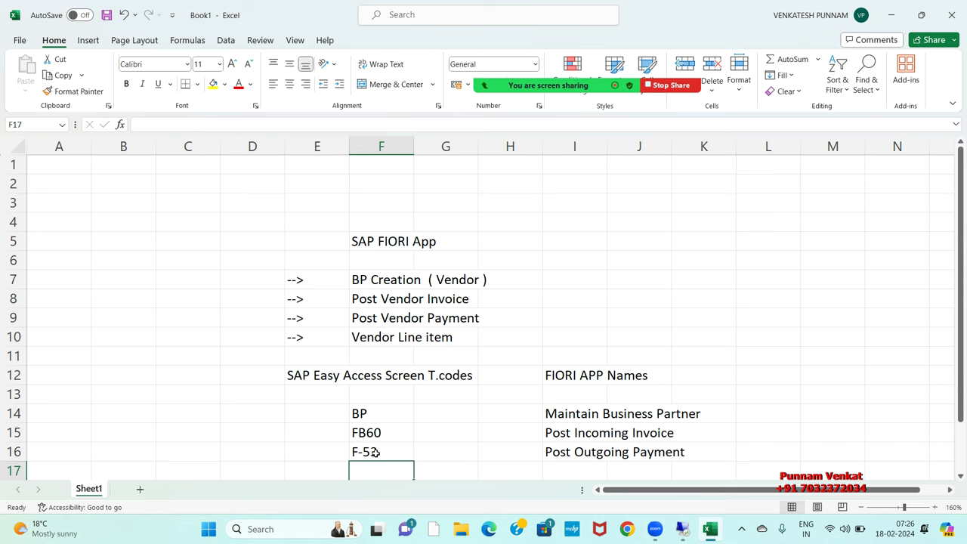
Step: Admit the waiting participant into the meeting from the participant list
{"action": "scroll", "coordinate": [375, 452], "scroll_direction": "down", "scroll_amount": 1}
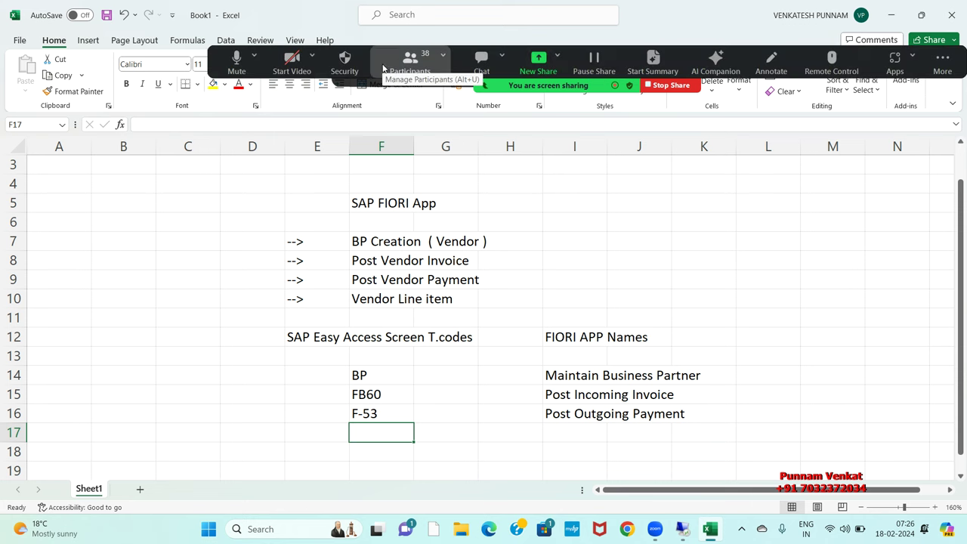
{"action": "left_click", "coordinate": [405, 66]}
{"action": "left_click", "coordinate": [523, 229]}
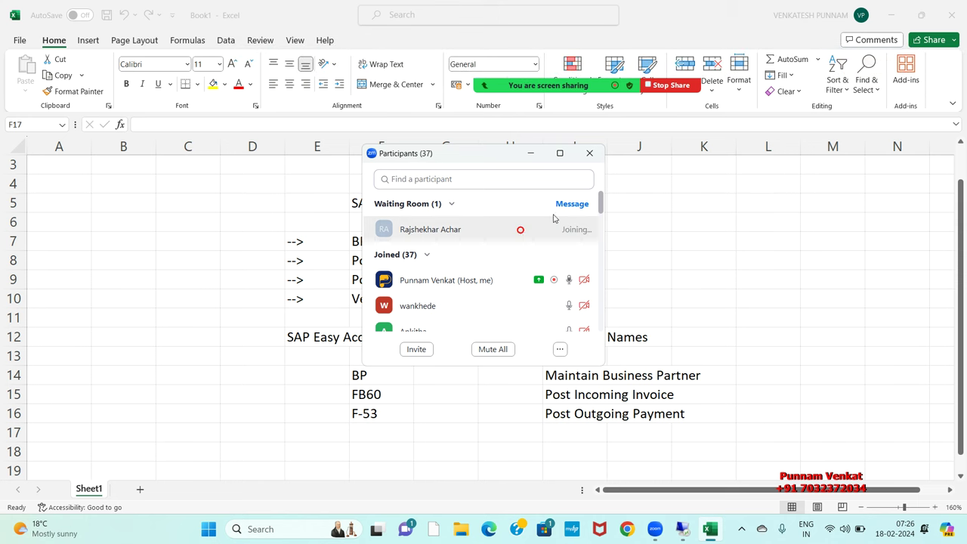
{"action": "left_click", "coordinate": [591, 152]}
Step: Enter T-code FBL1N in F17 and open a new browser tab
{"action": "left_click", "coordinate": [406, 432]}
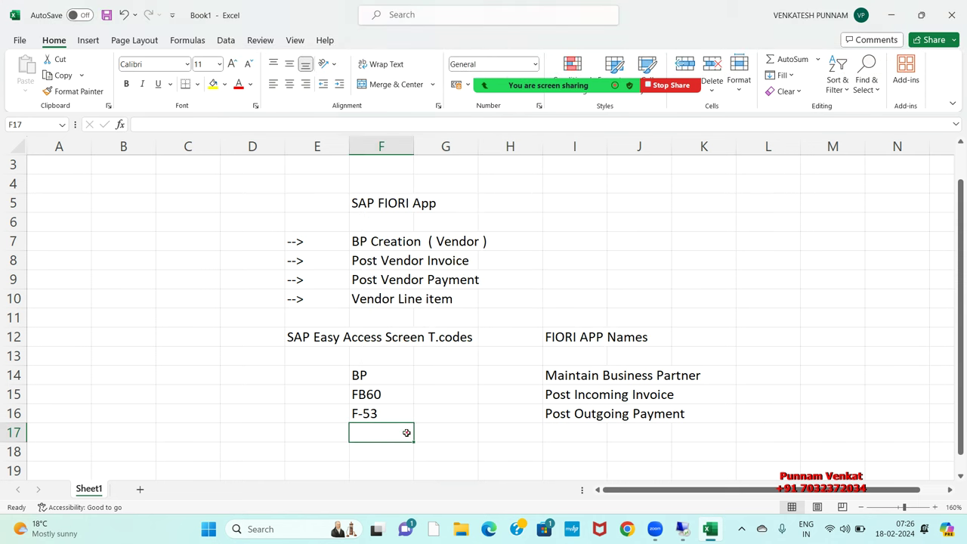
{"action": "type", "text": "FBL1N"}
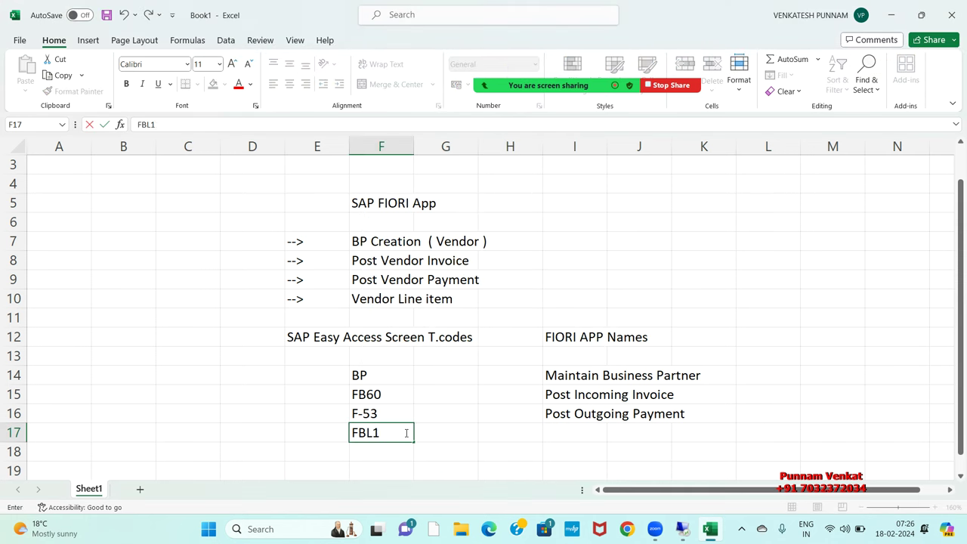
{"action": "key", "text": "Tab"}
{"action": "key", "text": "Tab"}
{"action": "key", "text": "Tab"}
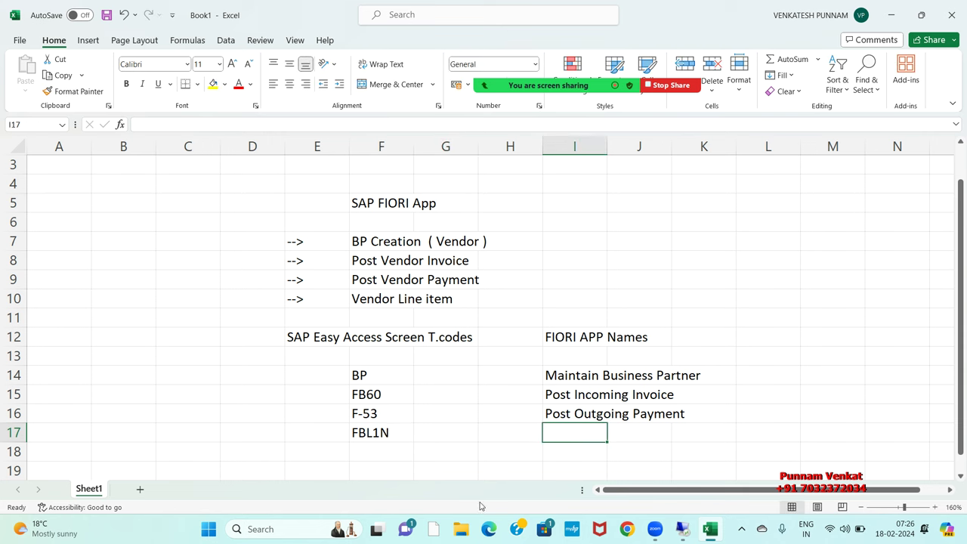
{"action": "left_click", "coordinate": [489, 529]}
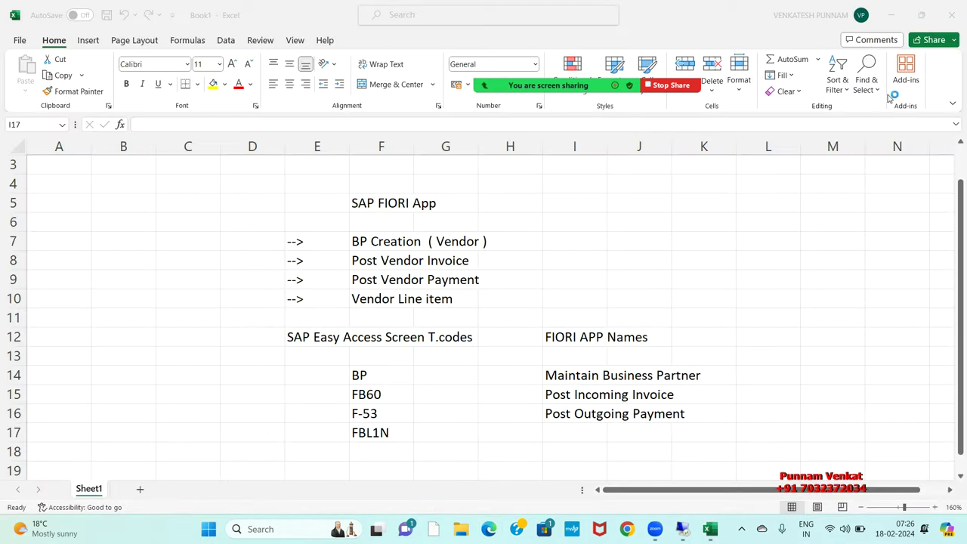
{"action": "left_click", "coordinate": [627, 532]}
Step: Search the SAP Fiori Apps Reference Library app list for FB60
{"action": "type", "text": "SA"}
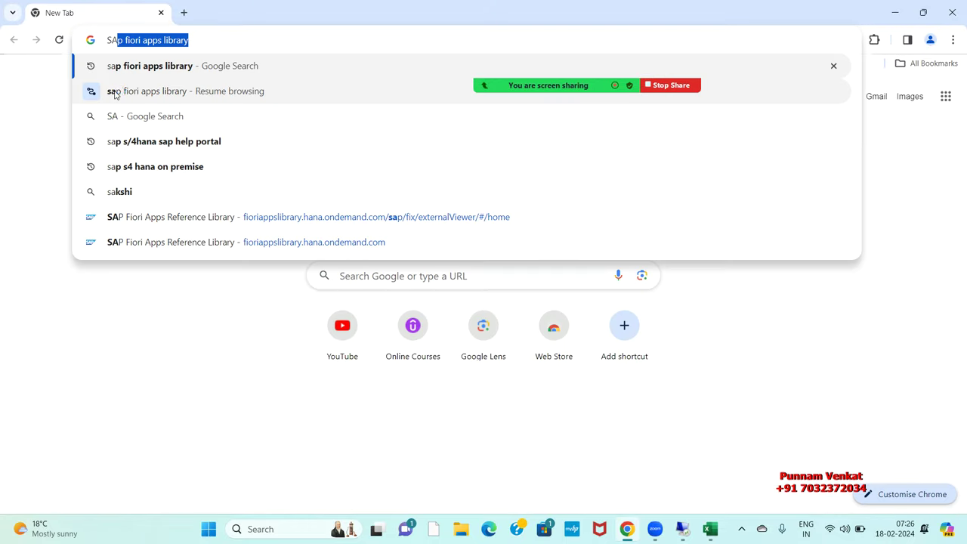
{"action": "key", "text": "Return"}
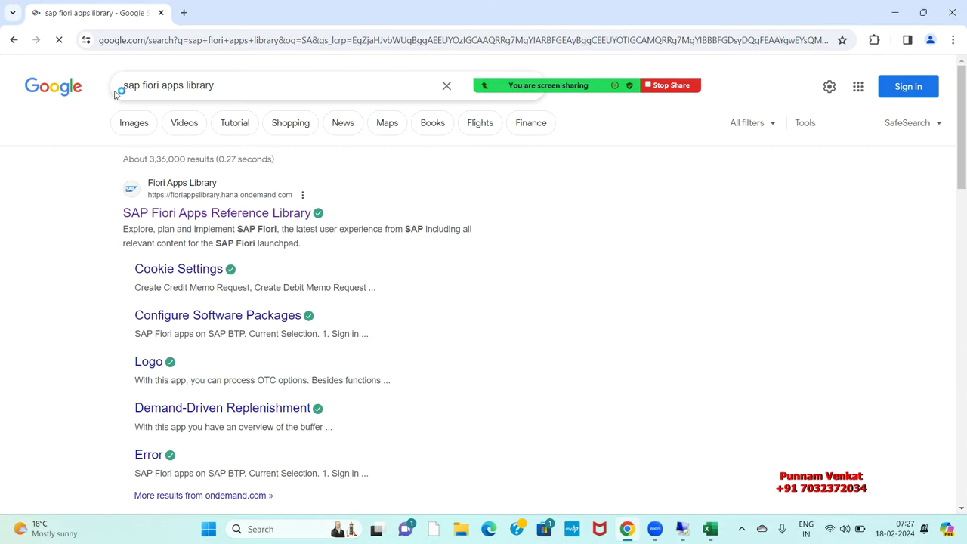
{"action": "left_click", "coordinate": [187, 215]}
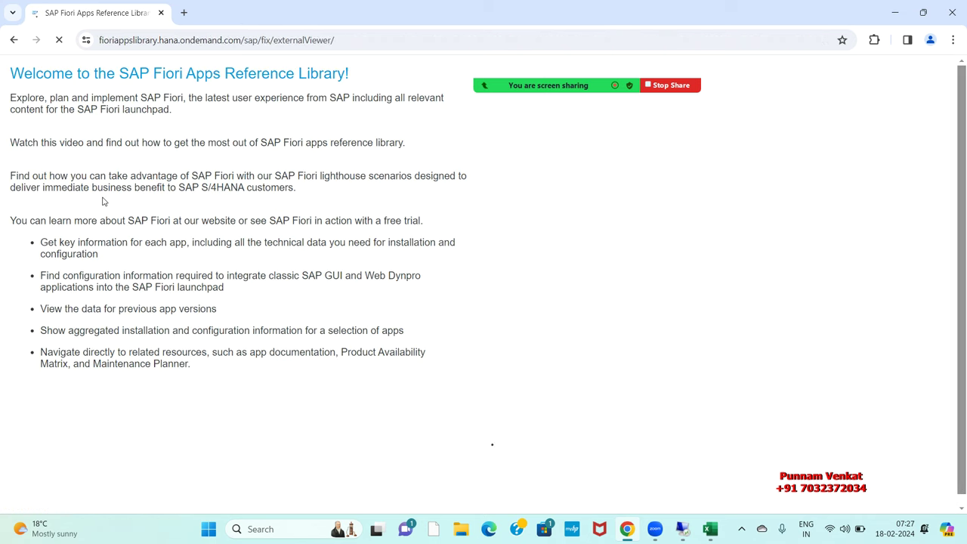
{"action": "left_click", "coordinate": [28, 121]}
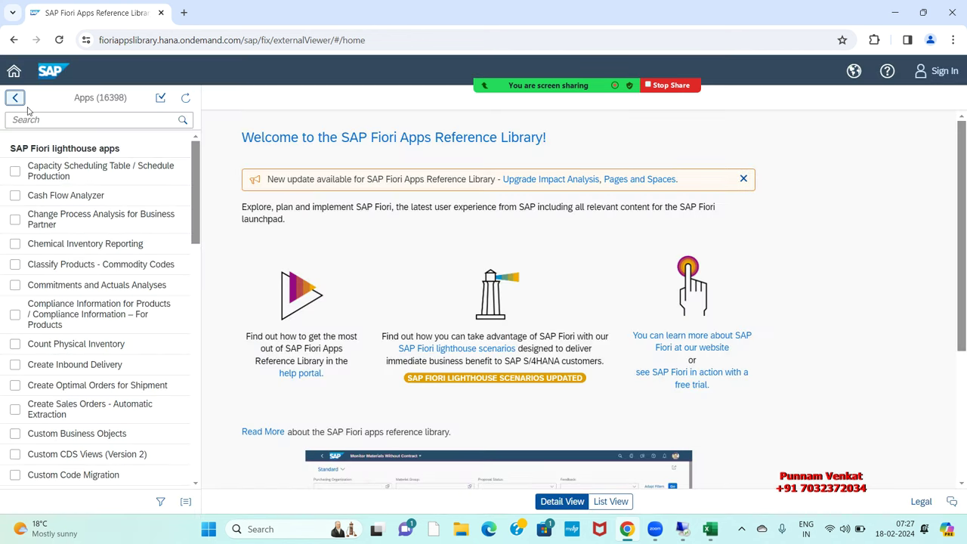
{"action": "left_click", "coordinate": [48, 121]}
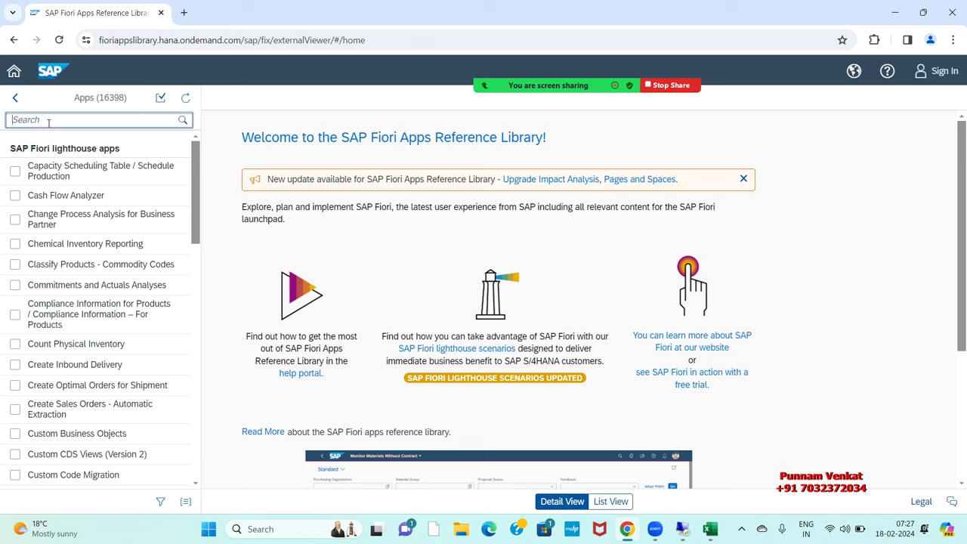
{"action": "type", "text": "FB60"}
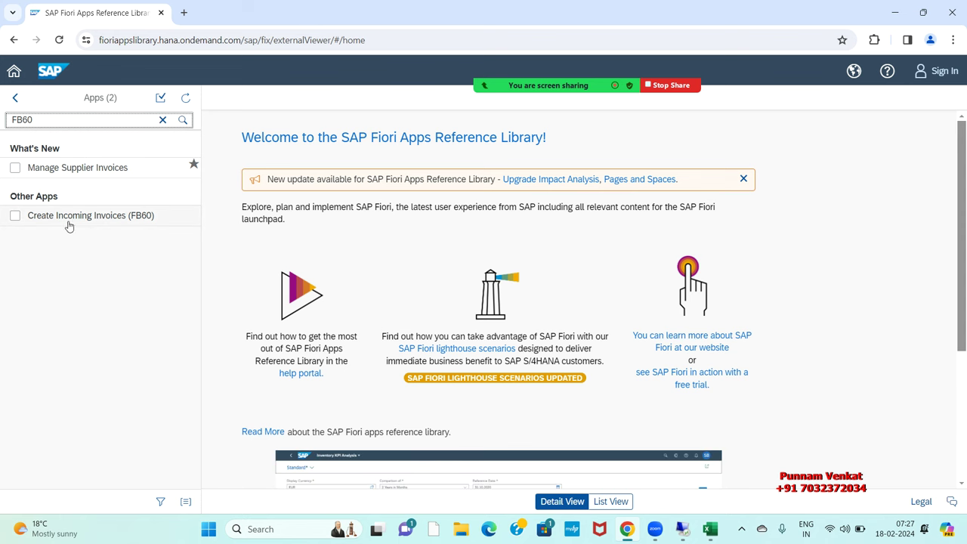
Step: Replace 'Post' with 'Create' in the I15 app name
{"action": "left_click", "coordinate": [895, 12]}
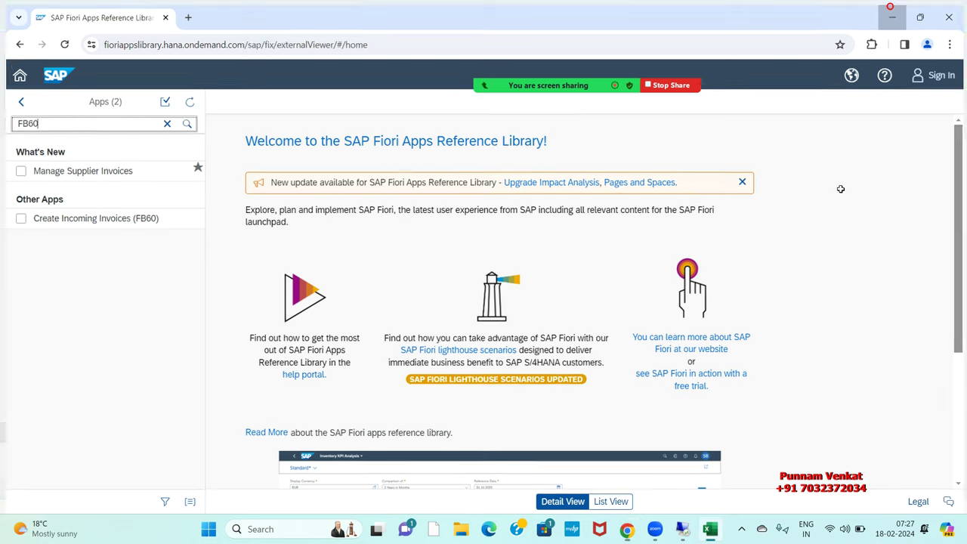
{"action": "left_click", "coordinate": [563, 393]}
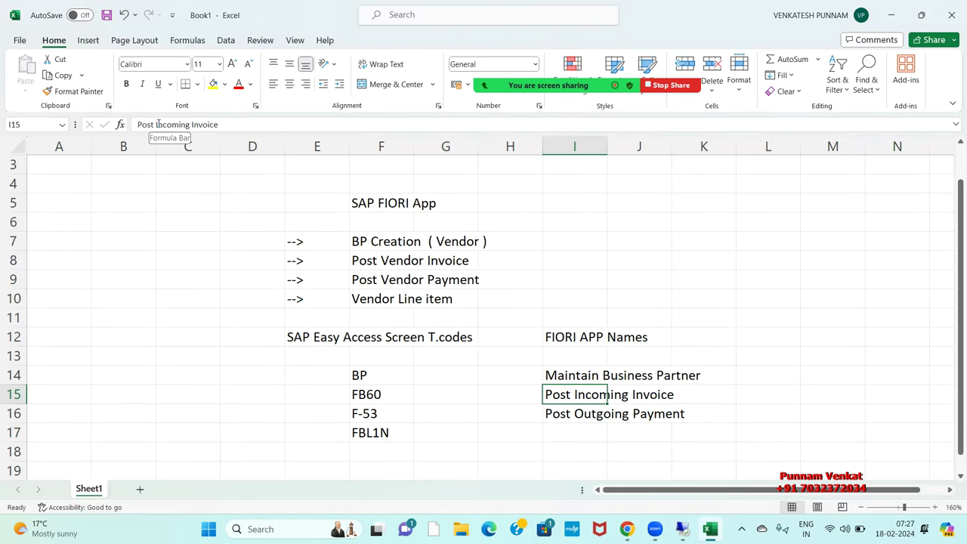
{"action": "double_click", "coordinate": [158, 124]}
{"action": "key", "text": "BackSpace"}
{"action": "key", "text": "BackSpace"}
{"action": "key", "text": "BackSpace"}
{"action": "key", "text": "BackSpace"}
{"action": "key", "text": "BackSpace"}
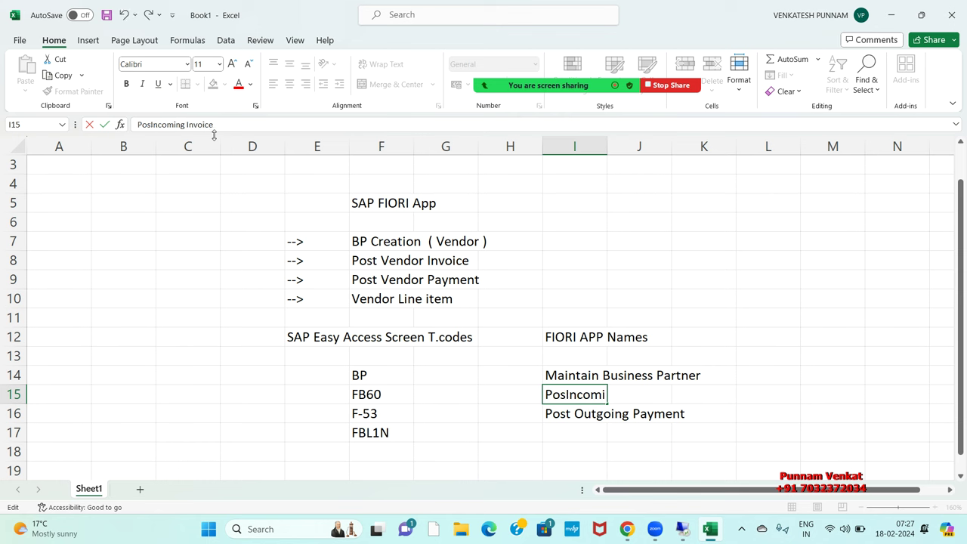
{"action": "type", "text": "cREATE"}
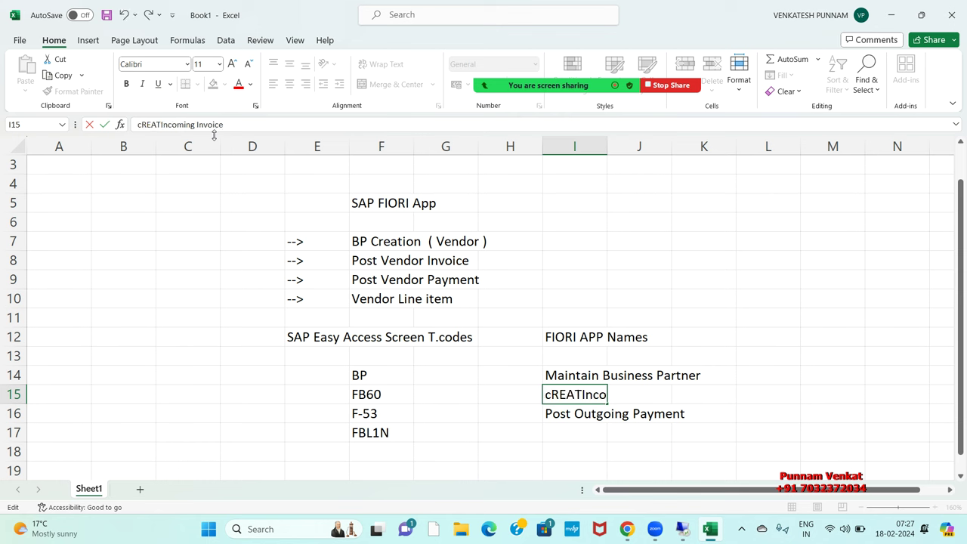
Step: Commit the I15 entry and search the Fiori Apps Library for F-53
{"action": "key", "text": "Return"}
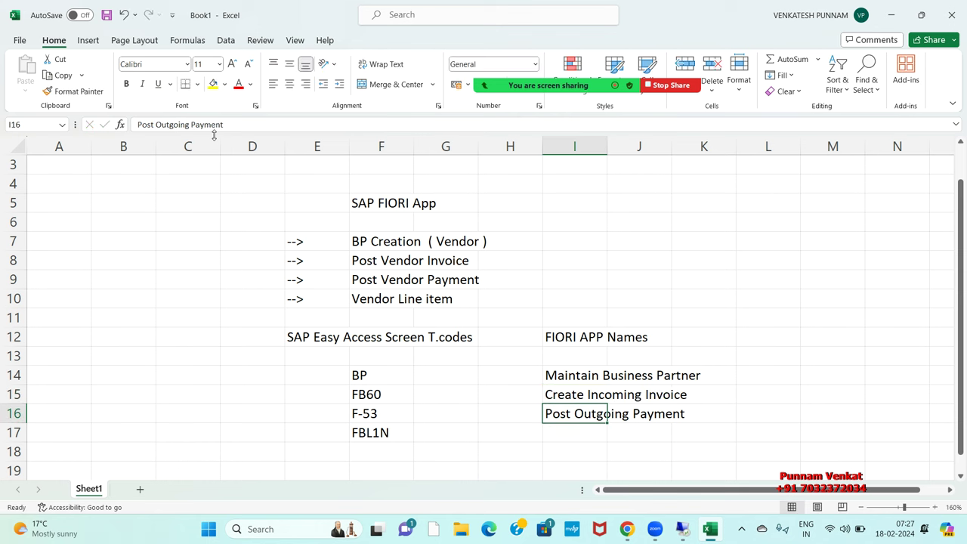
{"action": "key", "text": "alt+Tab"}
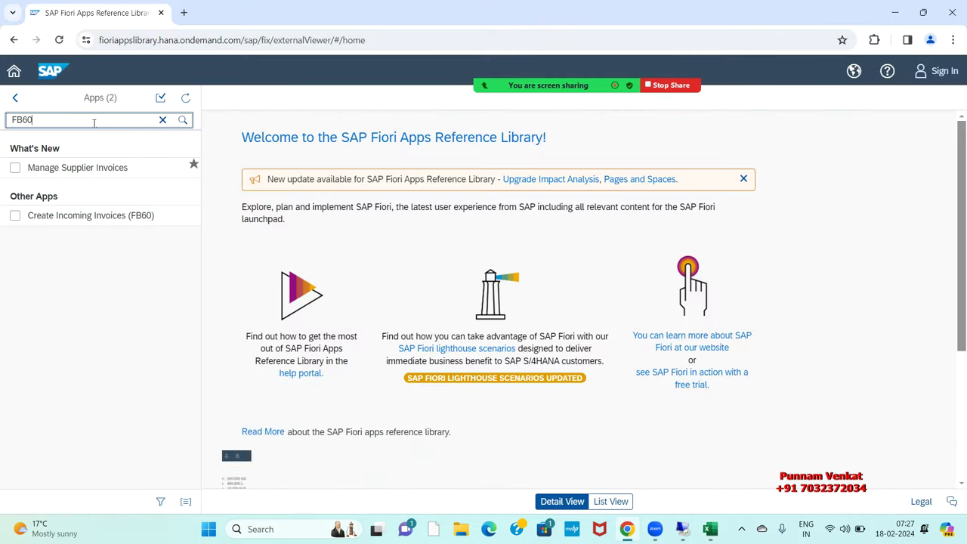
{"action": "left_click", "coordinate": [160, 122]}
{"action": "type", "text": "f"}
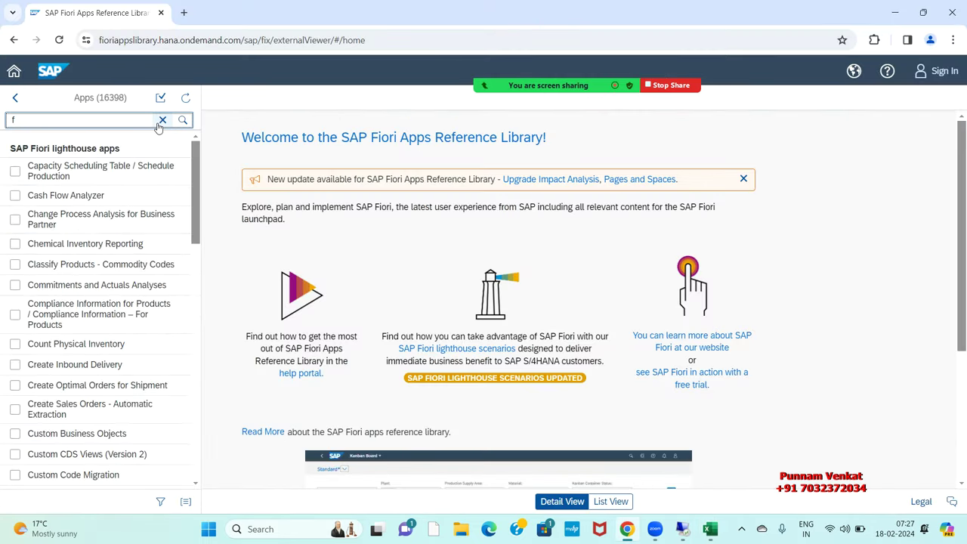
{"action": "left_click", "coordinate": [160, 122]}
{"action": "type", "text": "F-53"}
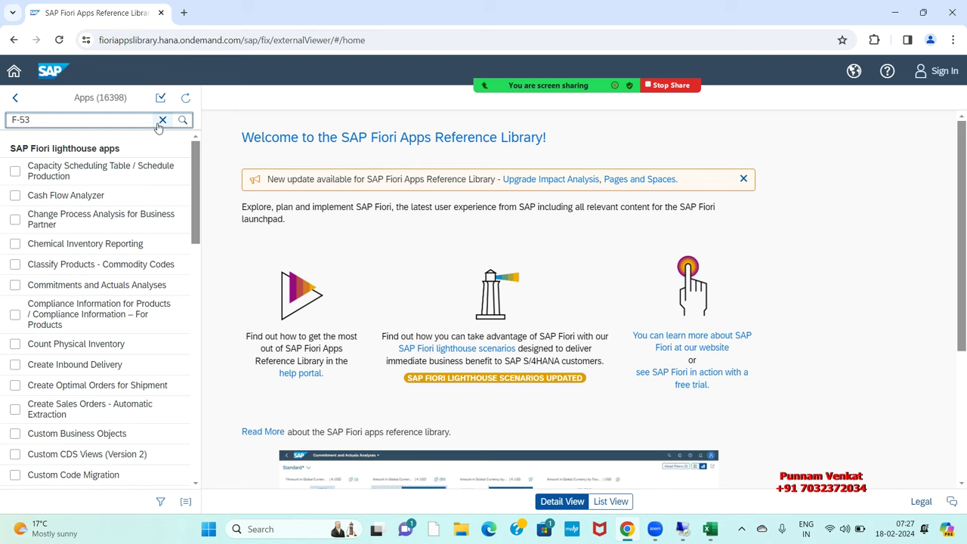
{"action": "key", "text": "Return"}
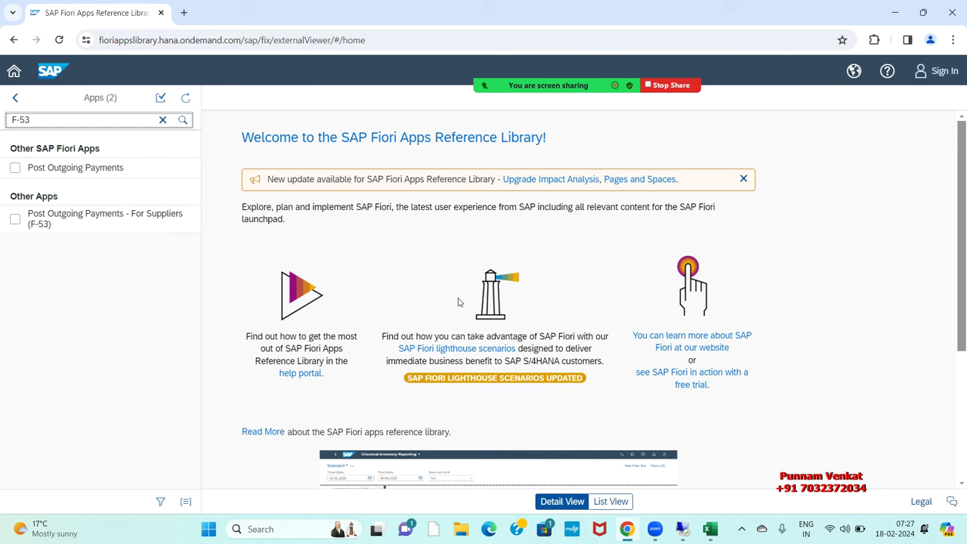
Step: Check the Post Outgoing Payment entry in I16 and select FBL1N in F17 for lookup
{"action": "key", "text": "alt+Tab"}
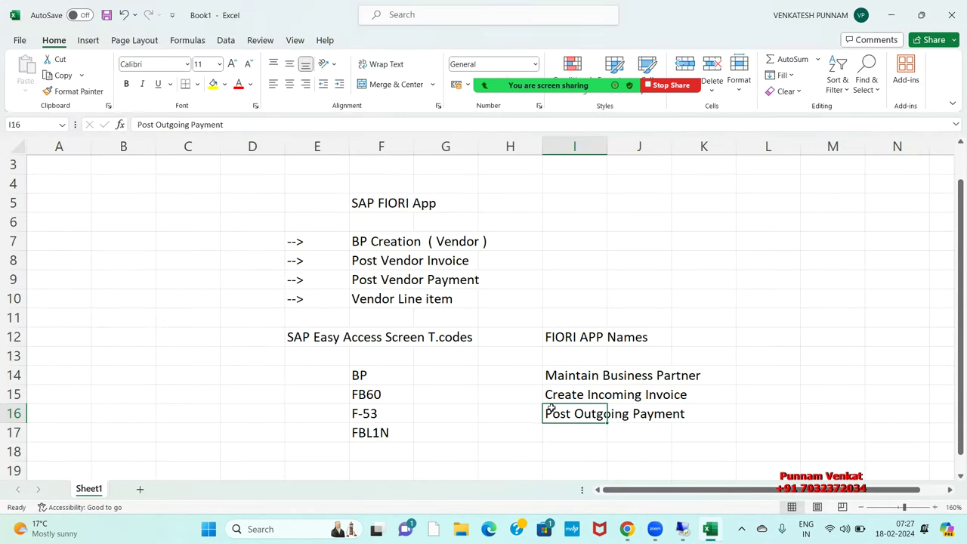
{"action": "left_click", "coordinate": [564, 430]}
{"action": "left_click", "coordinate": [566, 416]}
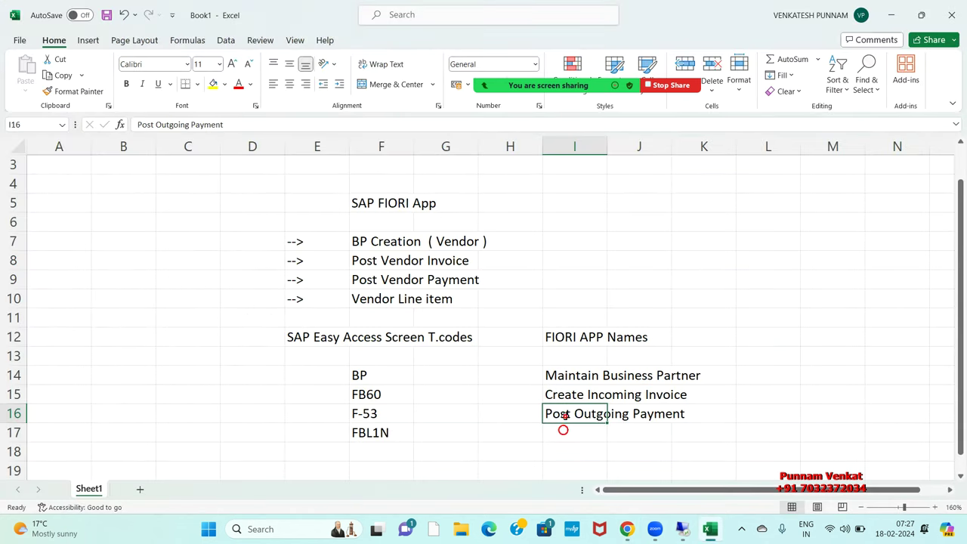
{"action": "left_click", "coordinate": [356, 436]}
{"action": "key", "text": "alt+Tab"}
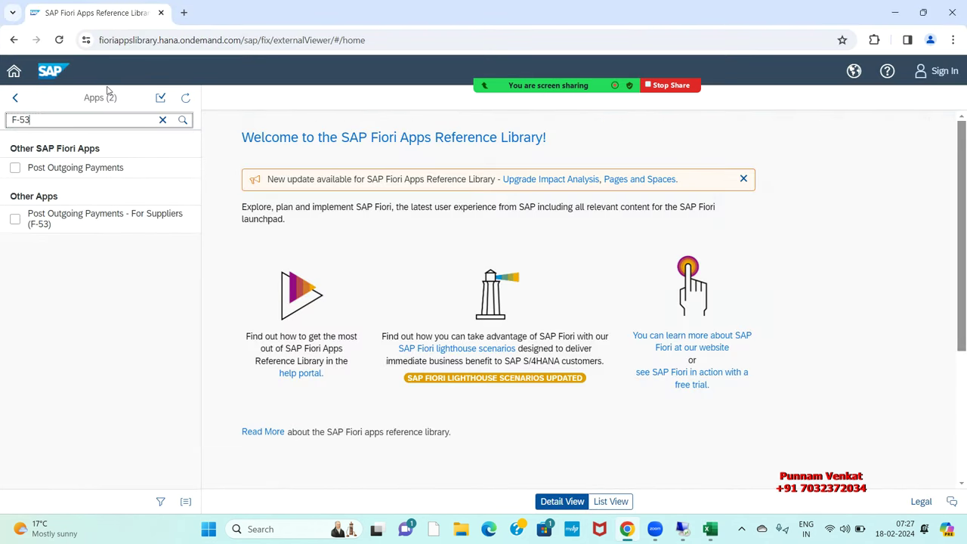
Step: Replace the F-53 search with FBL1N in the Fiori Apps Reference Library, then return to Excel
{"action": "left_click", "coordinate": [163, 121]}
{"action": "type", "text": "FB"}
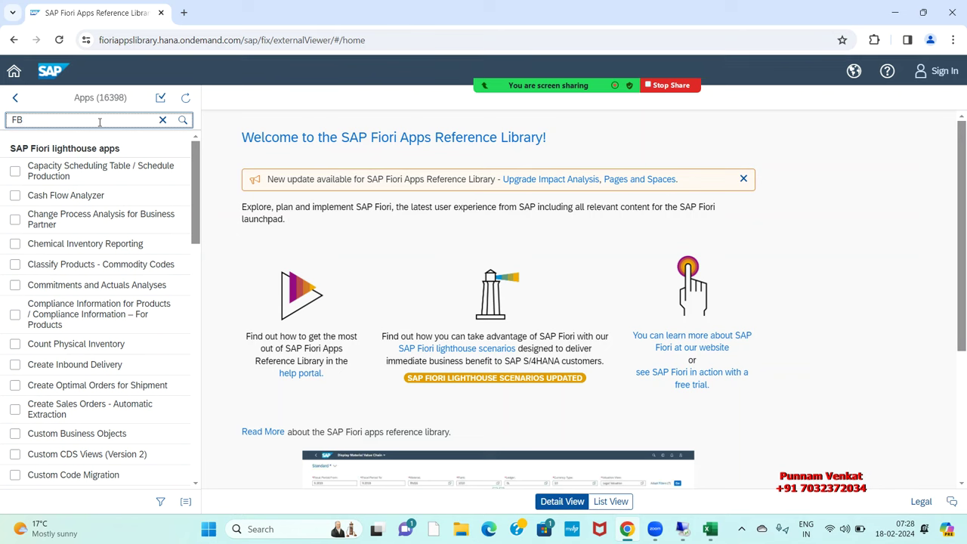
{"action": "type", "text": "L1N"}
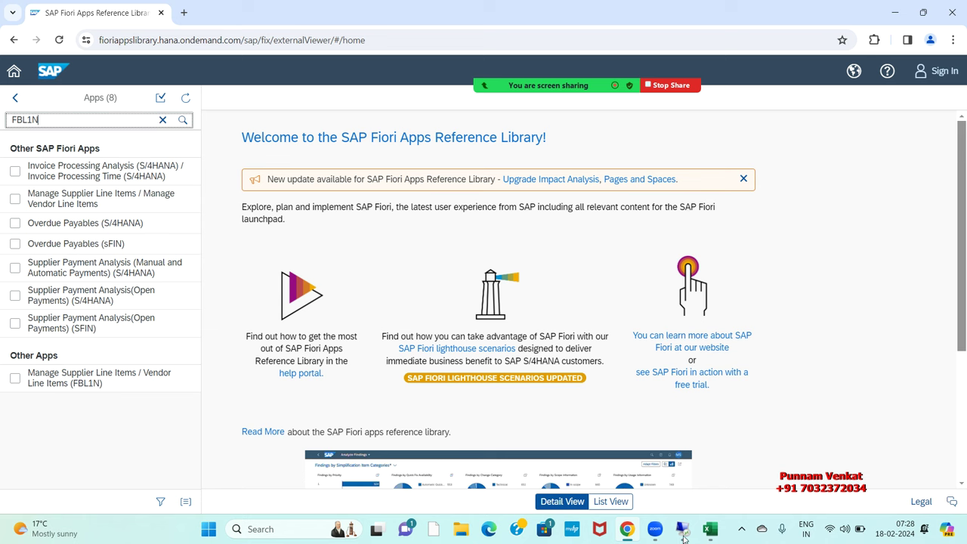
{"action": "mouse_move", "coordinate": [709, 531]}
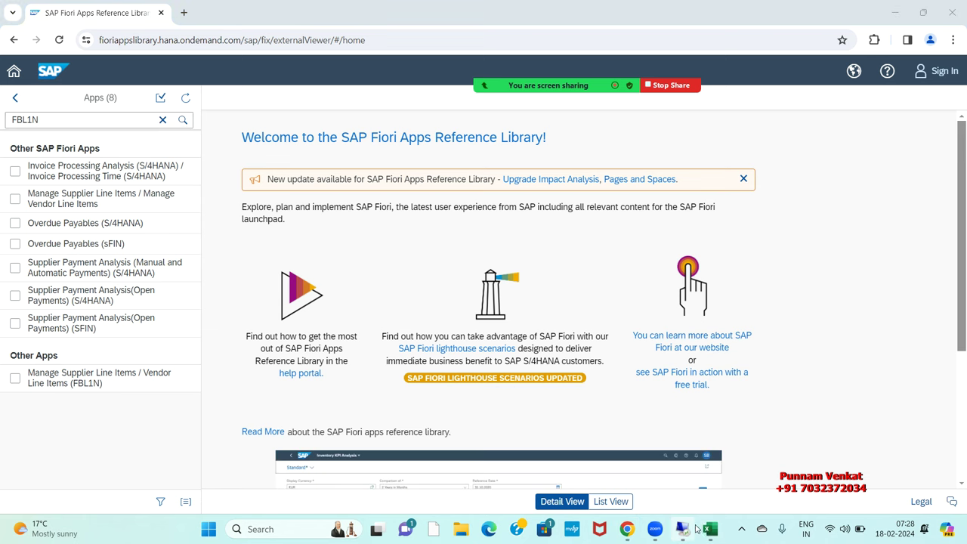
{"action": "left_click", "coordinate": [707, 530]}
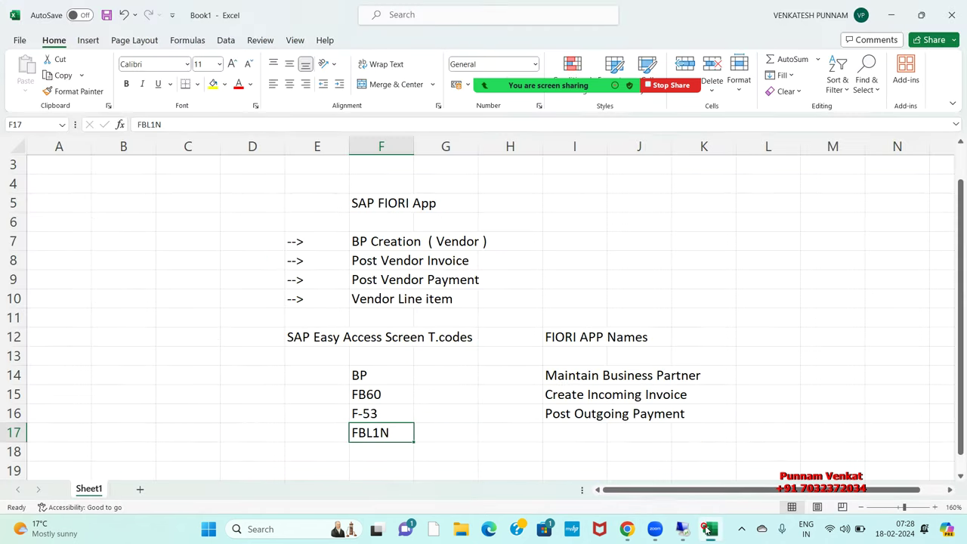
Step: Enter 'Manage Supplier Line item' in cell I17 beside FBL1N
{"action": "left_click", "coordinate": [558, 433]}
{"action": "type", "text": "m"}
{"action": "key", "text": "BackSpace"}
{"action": "key", "text": "BackSpace"}
{"action": "type", "text": "Man"}
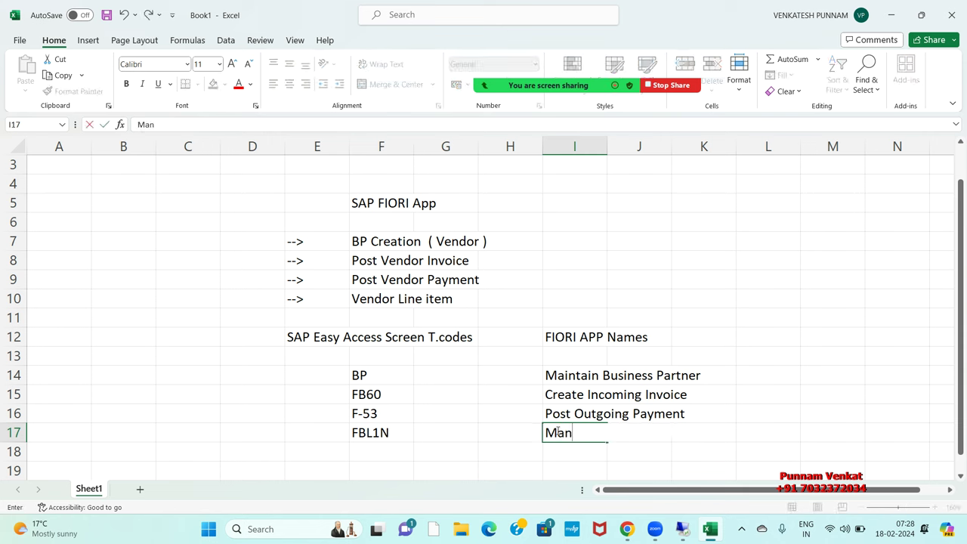
{"action": "key", "text": "BackSpace"}
{"action": "type", "text": "nage Suppl"}
{"action": "key", "text": "BackSpace"}
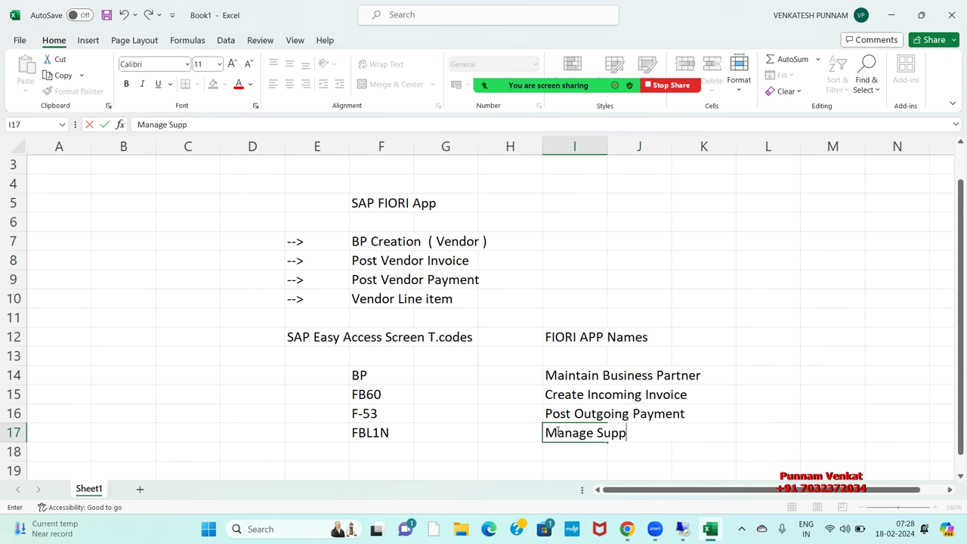
{"action": "type", "text": "ies"}
{"action": "key", "text": "BackSpace"}
{"action": "type", "text": "r Line item"}
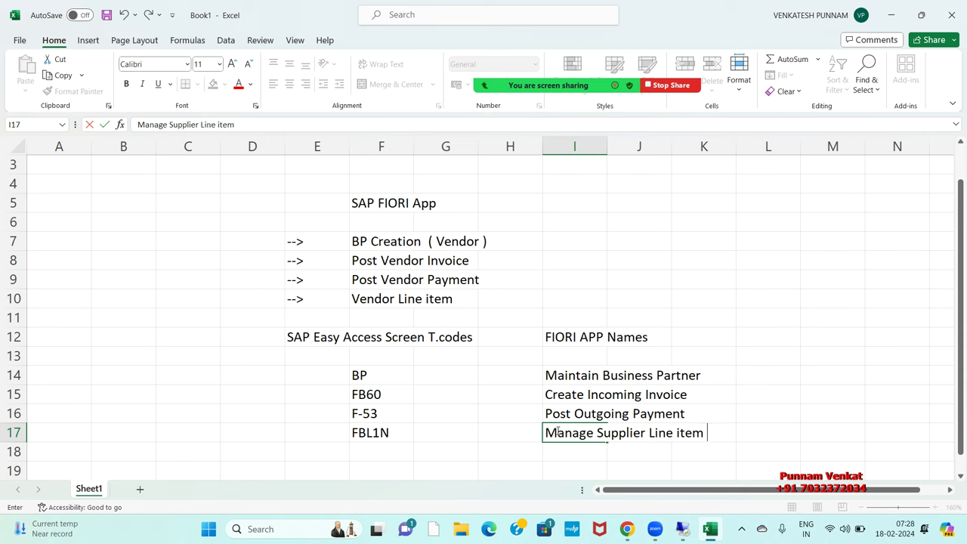
{"action": "key", "text": "Return"}
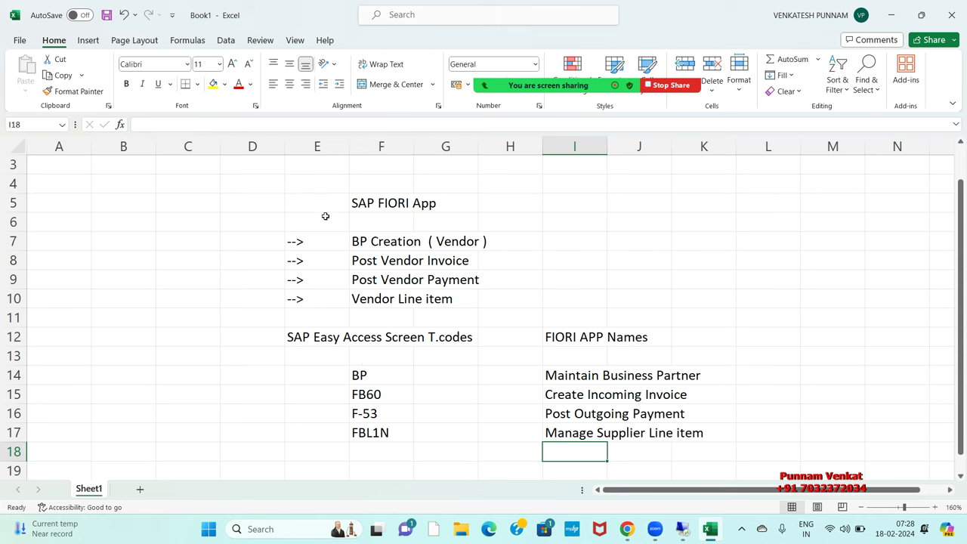
{"action": "left_click_drag", "start_coordinate": [308, 200], "coordinate": [507, 302]}
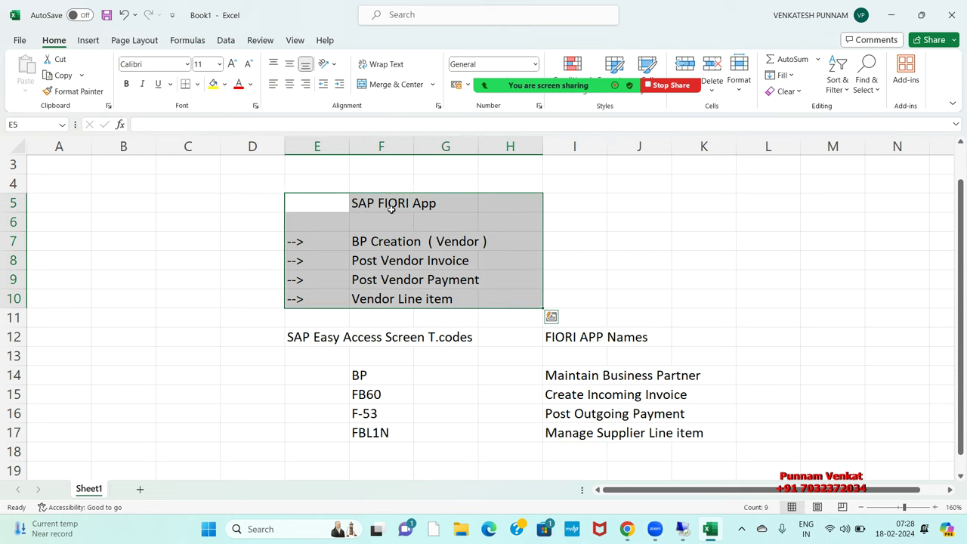
{"action": "mouse_move", "coordinate": [301, 321]}
{"action": "left_mouse_down"}
{"action": "mouse_move", "coordinate": [383, 317]}
{"action": "mouse_move", "coordinate": [442, 347]}
{"action": "left_mouse_up"}
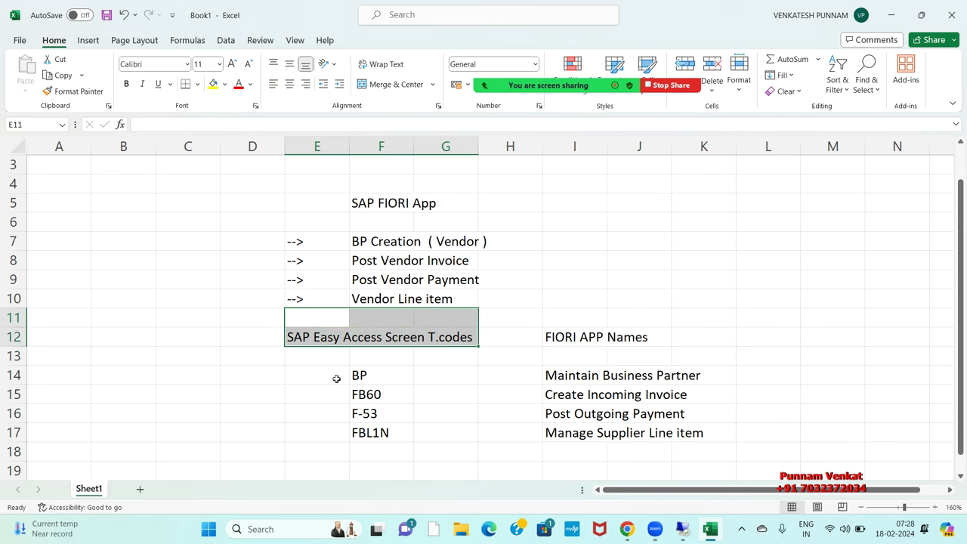
{"action": "left_click", "coordinate": [302, 361]}
{"action": "left_click_drag", "start_coordinate": [290, 325], "coordinate": [461, 347]}
{"action": "left_click", "coordinate": [308, 369]}
{"action": "left_click_drag", "start_coordinate": [309, 369], "coordinate": [440, 449]}
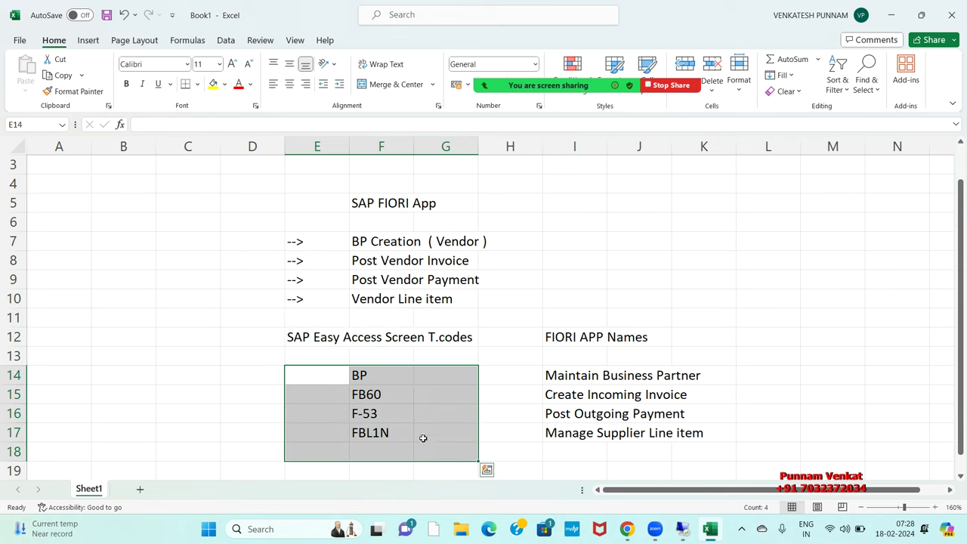
{"action": "left_click", "coordinate": [374, 378]}
{"action": "left_click", "coordinate": [377, 396]}
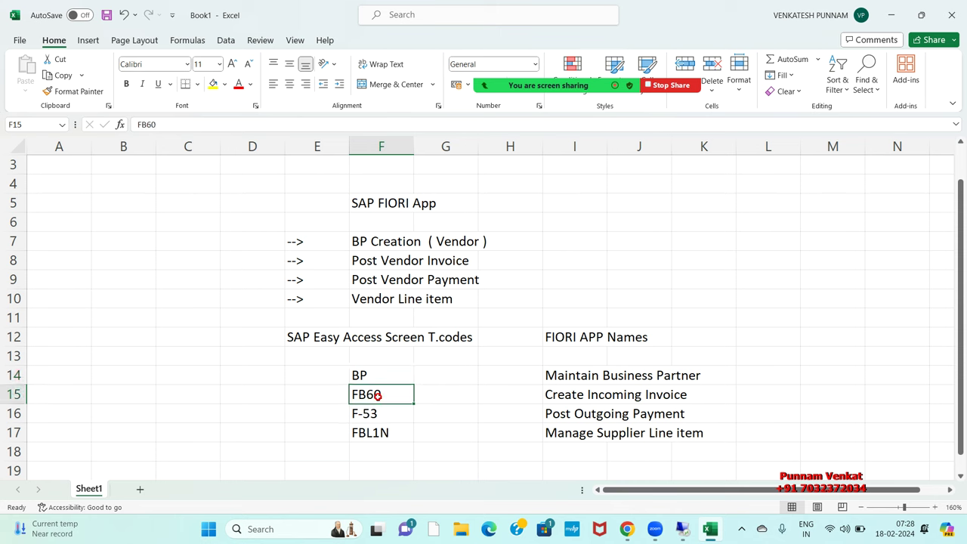
{"action": "left_click", "coordinate": [384, 421]}
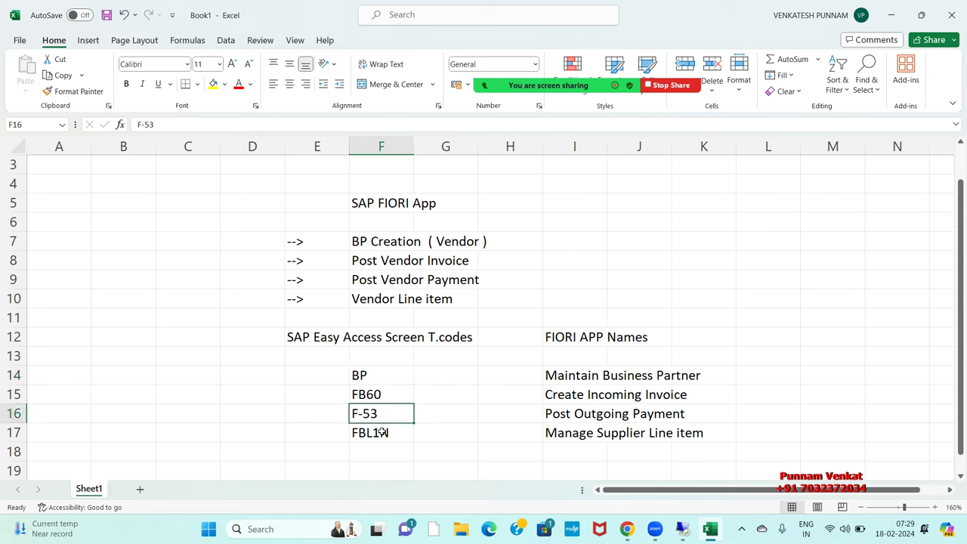
{"action": "left_click", "coordinate": [383, 433]}
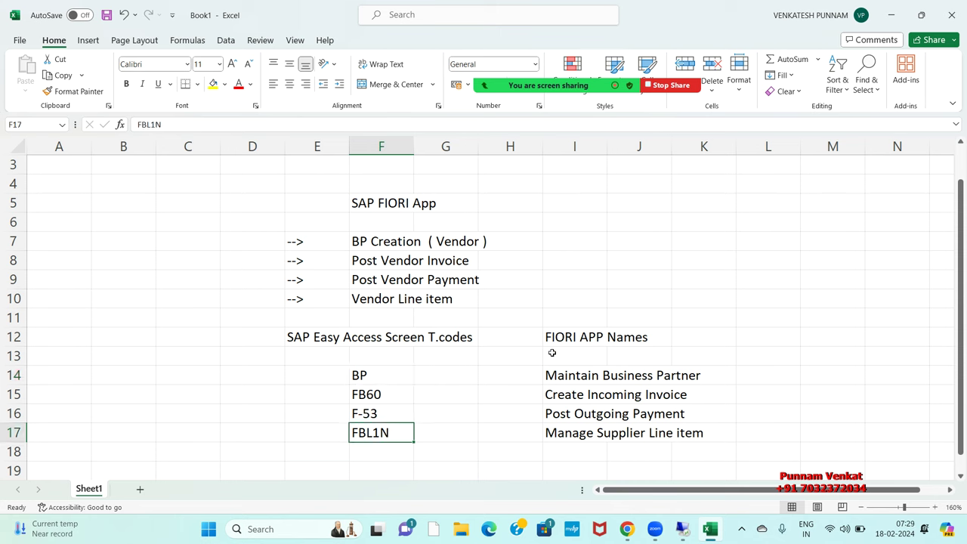
{"action": "left_click_drag", "start_coordinate": [557, 320], "coordinate": [651, 337]}
{"action": "left_click_drag", "start_coordinate": [568, 357], "coordinate": [704, 445]}
{"action": "left_click_drag", "start_coordinate": [263, 186], "coordinate": [720, 435]}
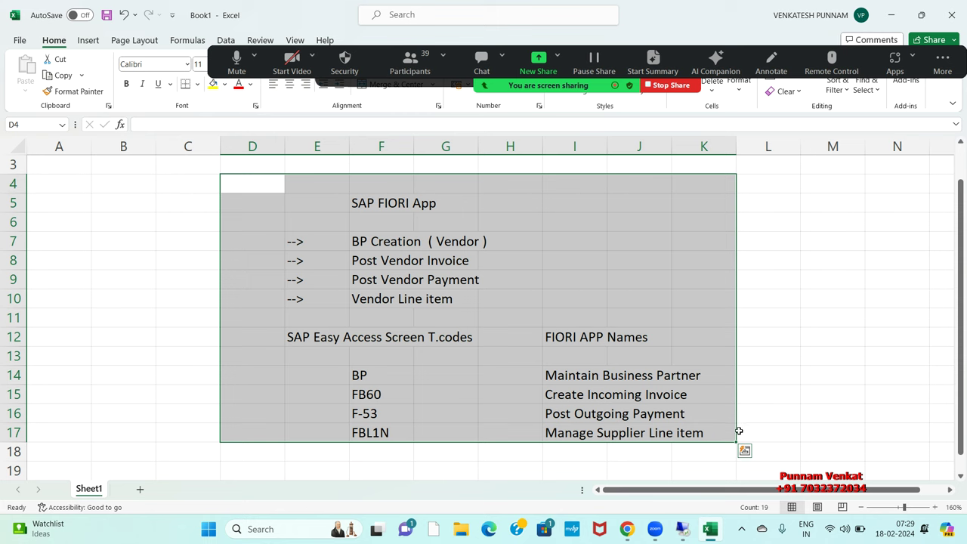
Step: Clear the table selection, dismiss the Zoom meeting notice, and switch to the SAP GUI session
{"action": "left_click", "coordinate": [830, 409]}
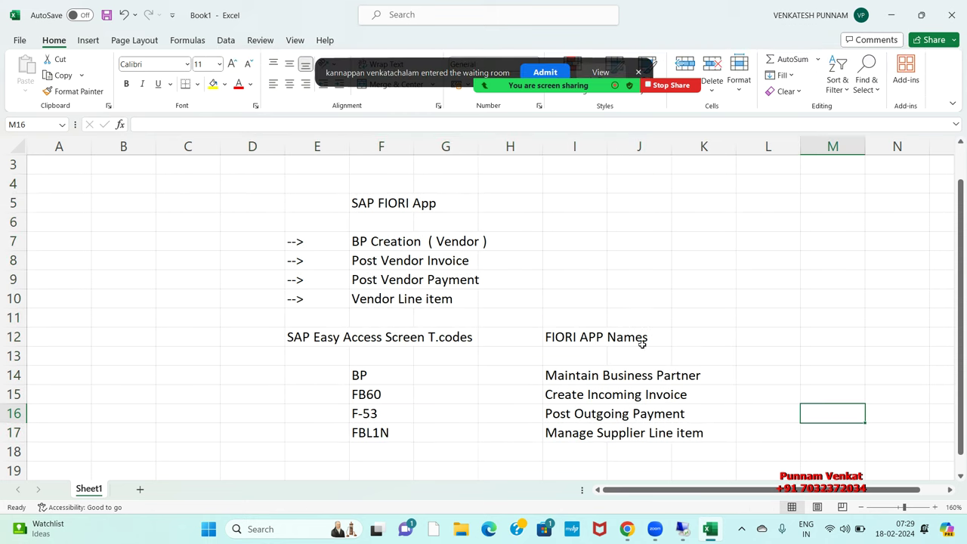
{"action": "left_click", "coordinate": [545, 72]}
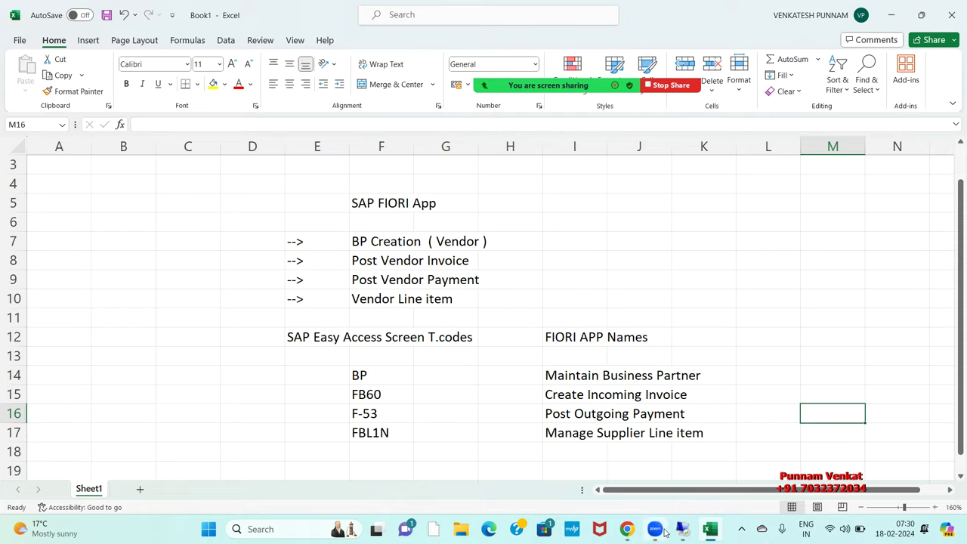
{"action": "left_click", "coordinate": [695, 535]}
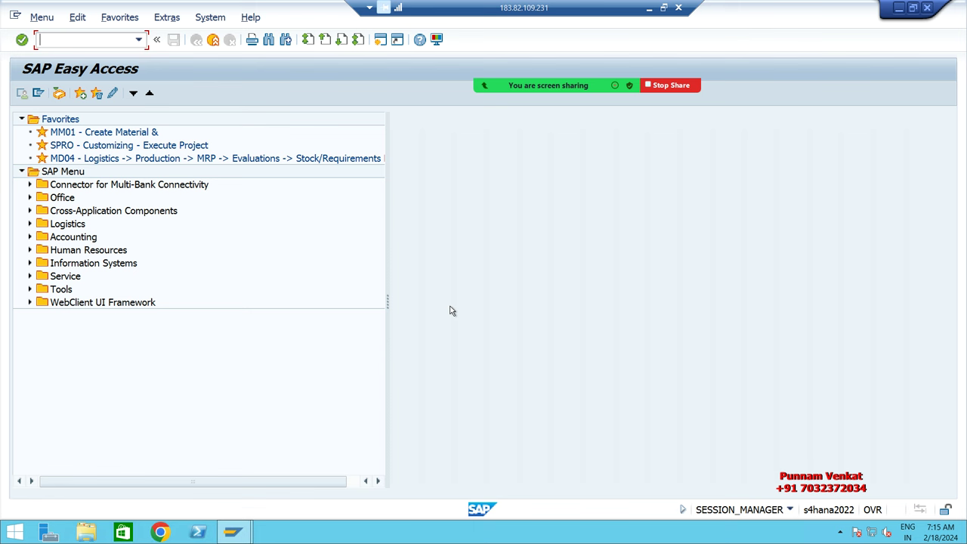
Step: Run the /n/ui2/flp command from history and accept the security prompt
{"action": "left_click", "coordinate": [136, 40]}
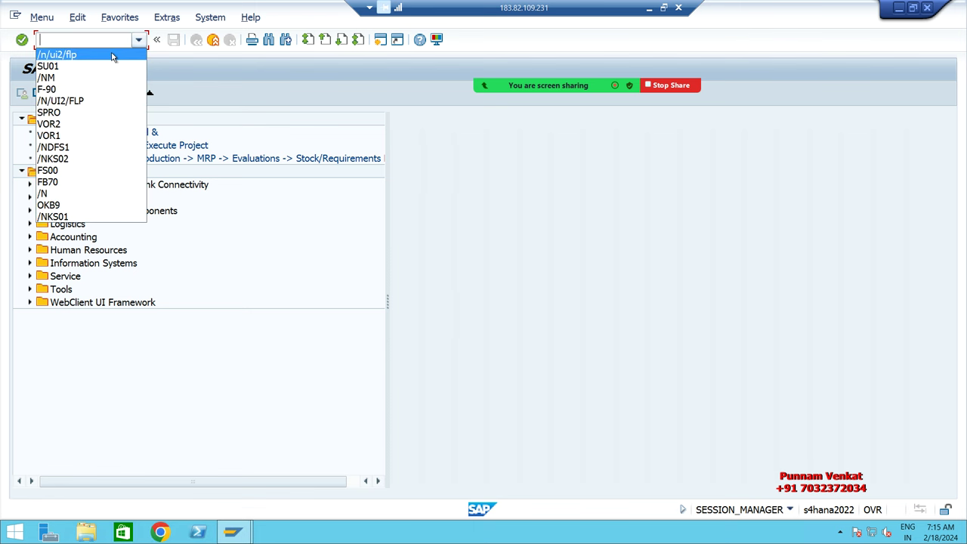
{"action": "left_click", "coordinate": [112, 55]}
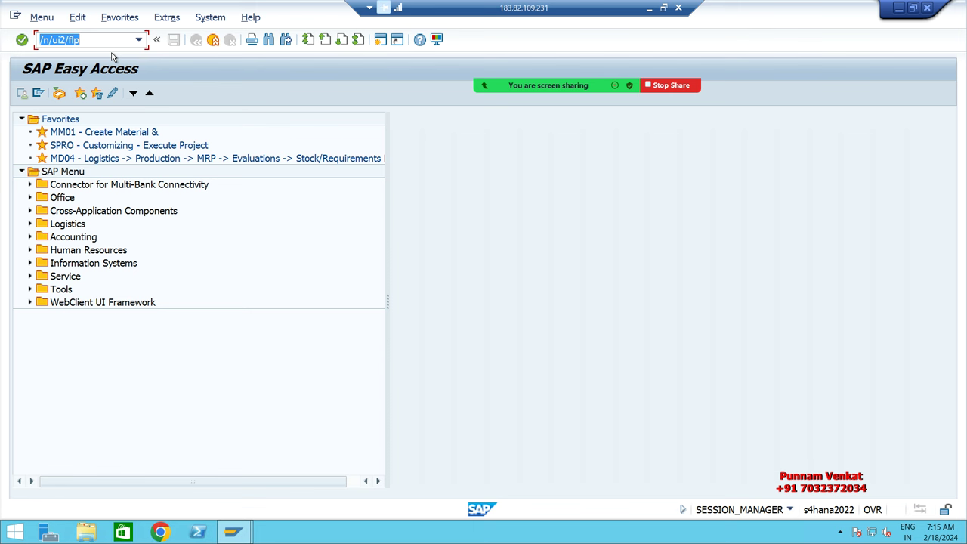
{"action": "key", "text": "Return"}
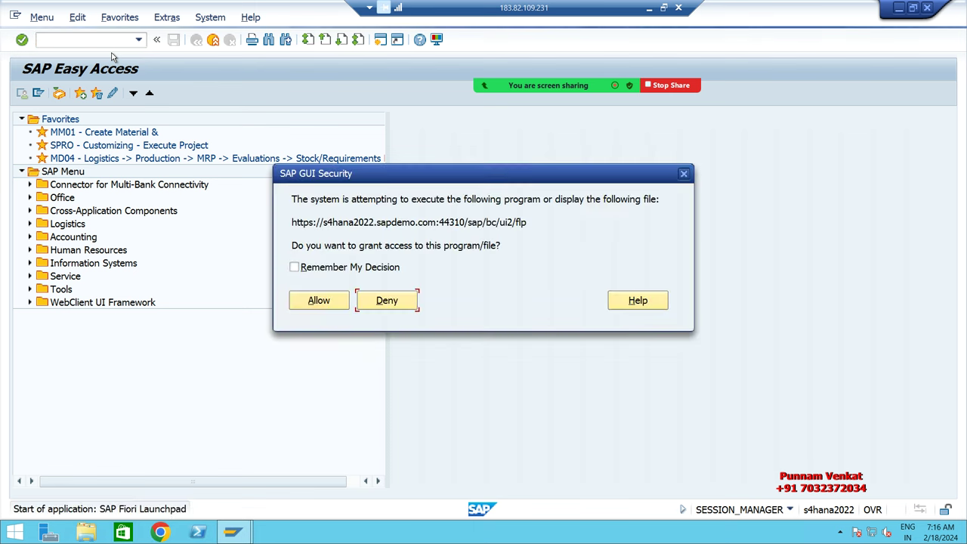
{"action": "key", "text": "Return"}
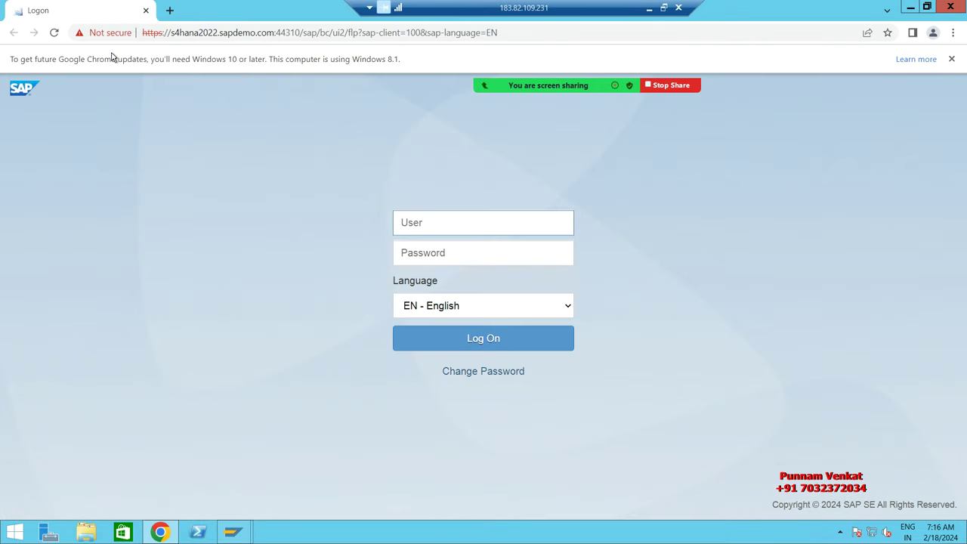
Step: Log on to the Fiori launchpad with the user name and password
{"action": "left_click", "coordinate": [482, 254]}
{"action": "left_click", "coordinate": [464, 225]}
{"action": "type", "text": "king"}
{"action": "key", "text": "Tab"}
{"action": "type", "text": "••••••••••"}
{"action": "key", "text": "Return"}
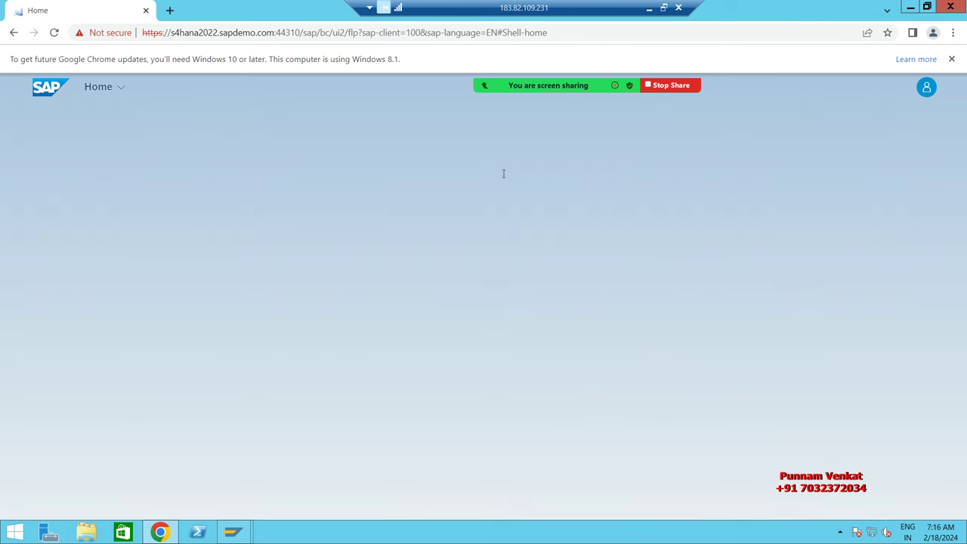
Step: Let the launchpad Home tiles load, then minimize the remote session to show Excel
{"action": "left_click_drag", "start_coordinate": [594, 63], "coordinate": [594, 440]}
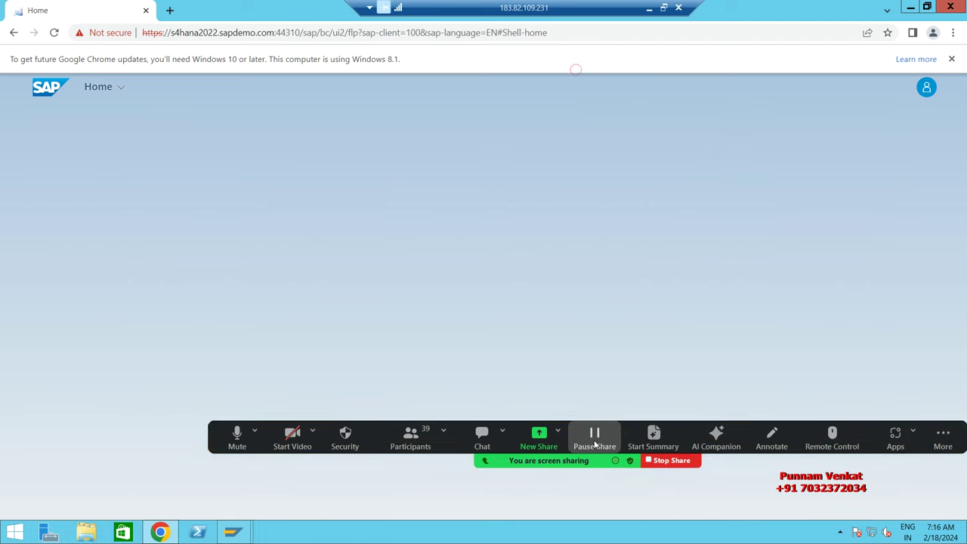
{"action": "left_click", "coordinate": [677, 355]}
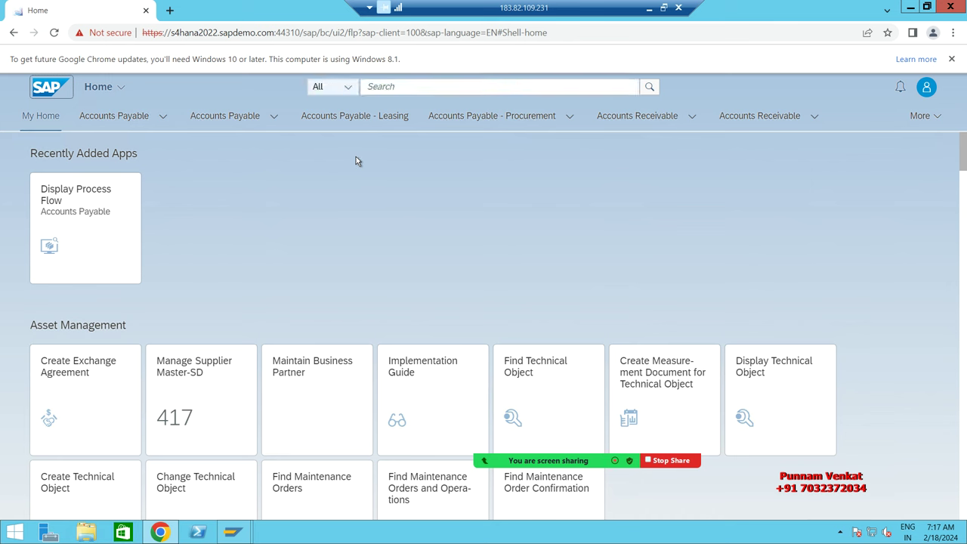
{"action": "left_click", "coordinate": [648, 9]}
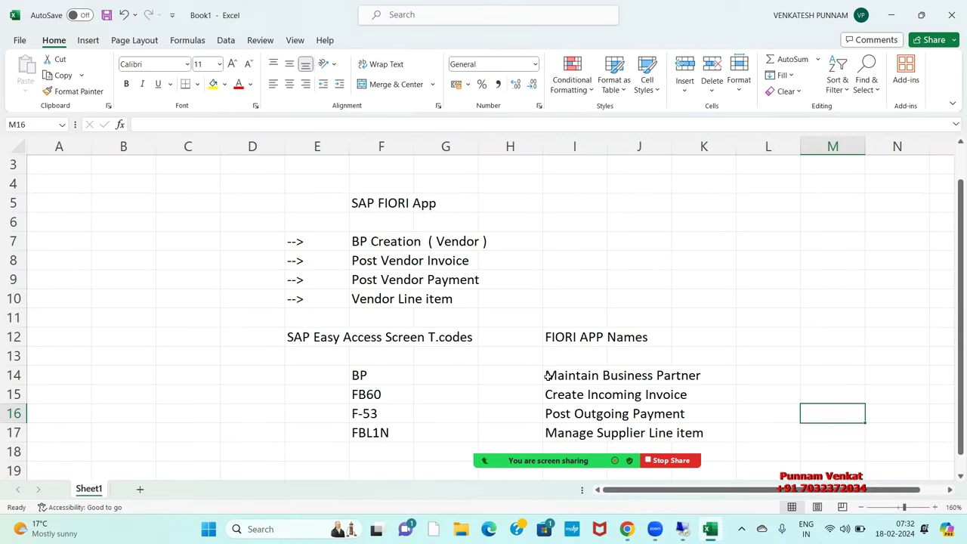
Step: Highlight the Maintain Business Partner entry in I14:J14, then switch to the Fiori Apps library
{"action": "left_click_drag", "start_coordinate": [547, 375], "coordinate": [649, 372]}
{"action": "left_click", "coordinate": [746, 365]}
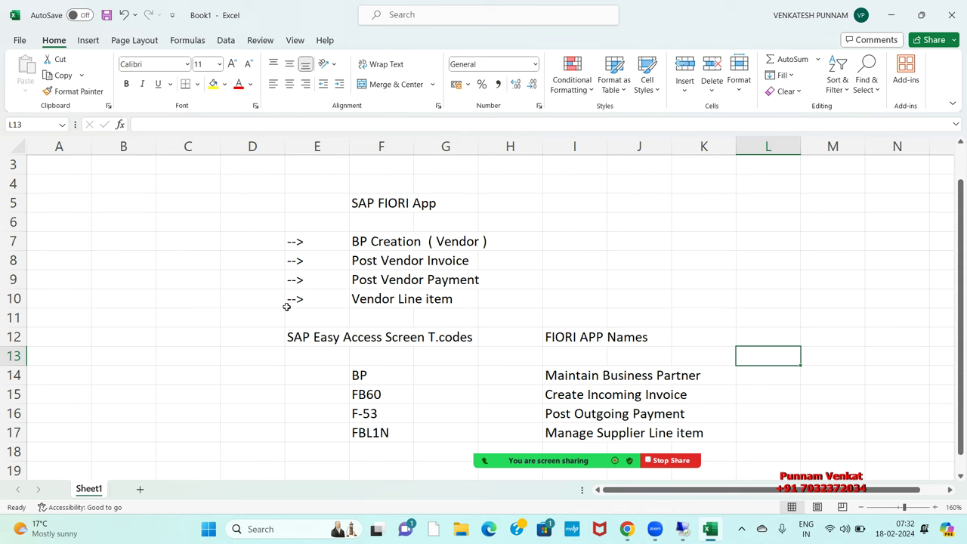
{"action": "left_click", "coordinate": [620, 535]}
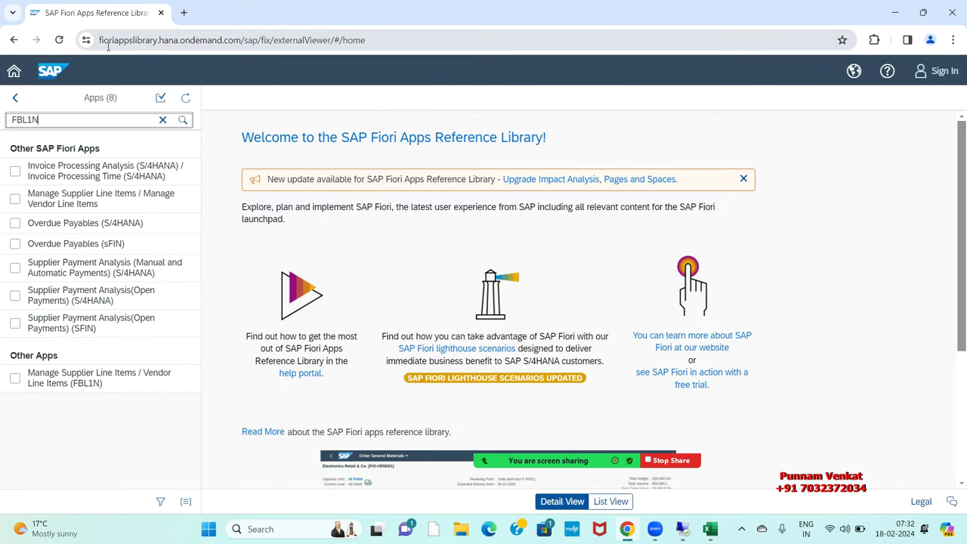
Step: Select the FBL1N search term in the library and return to the remote SAP session
{"action": "double_click", "coordinate": [59, 125]}
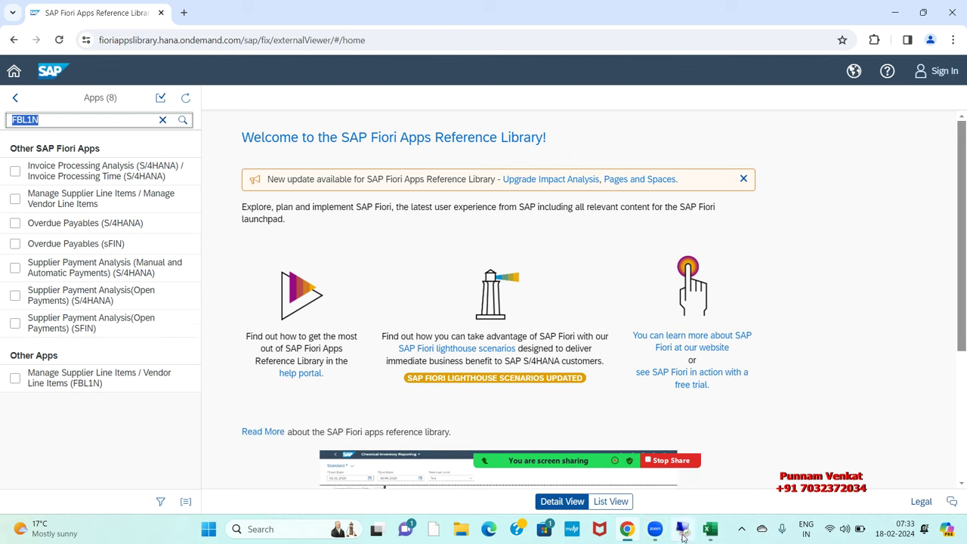
{"action": "left_click", "coordinate": [682, 531]}
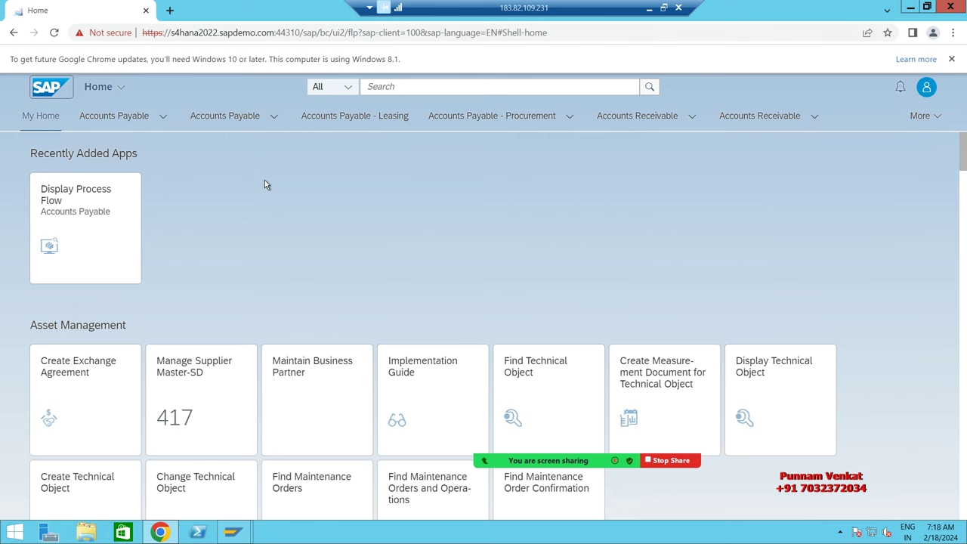
Step: Activate the search field at the top of the Fiori launchpad
{"action": "left_click", "coordinate": [376, 84]}
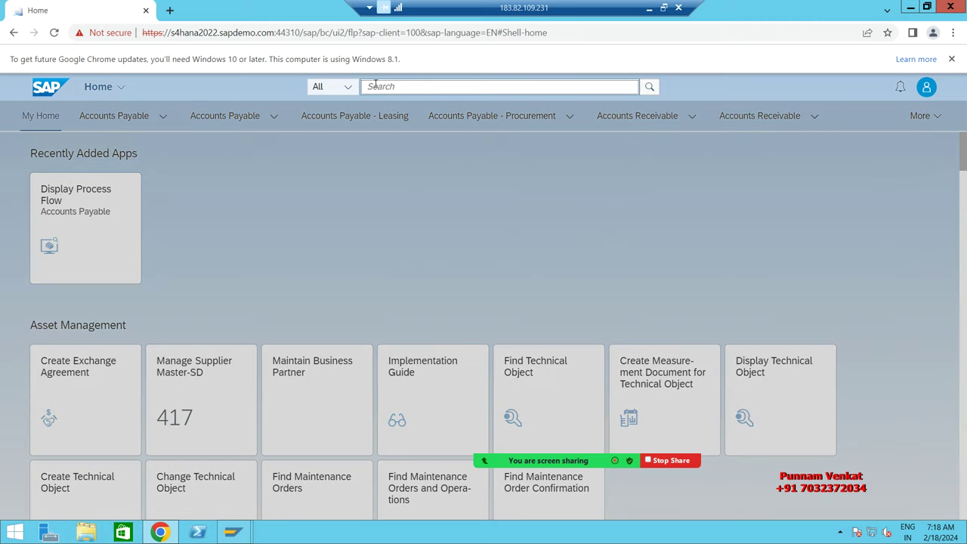
Step: Search the launchpad apps for 'Maintain Business Partner'
{"action": "type", "text": "M"}
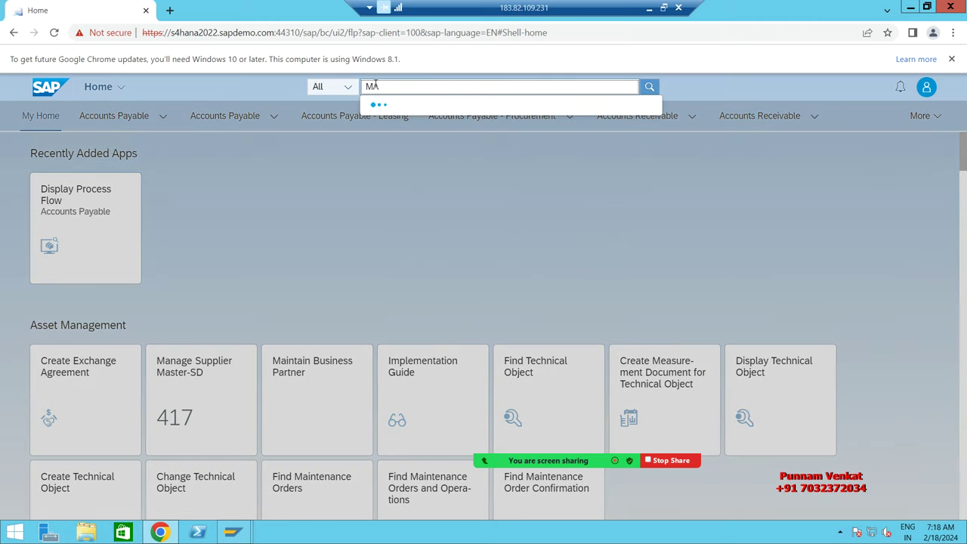
{"action": "type", "text": "an"}
{"action": "key", "text": "BackSpace"}
{"action": "type", "text": "intain"}
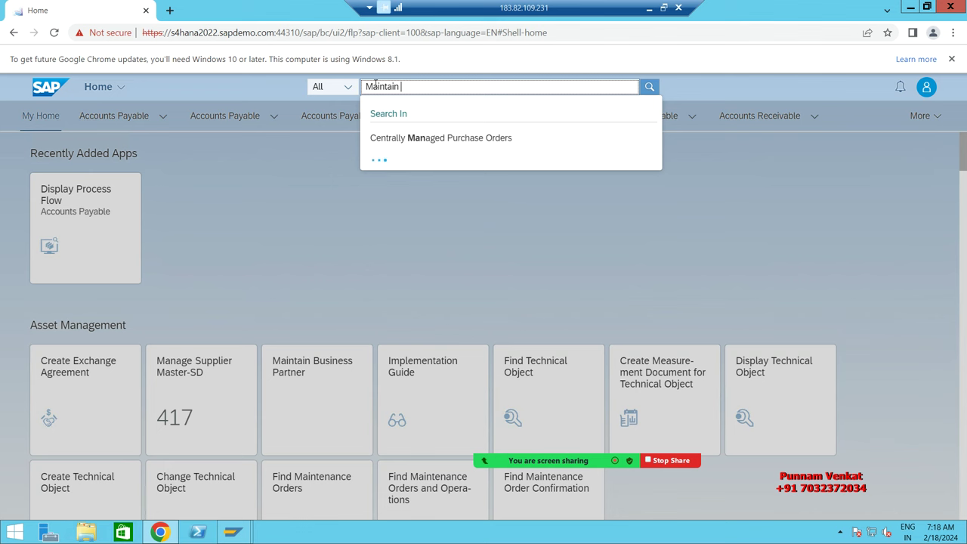
{"action": "type", "text": "Business Partner"}
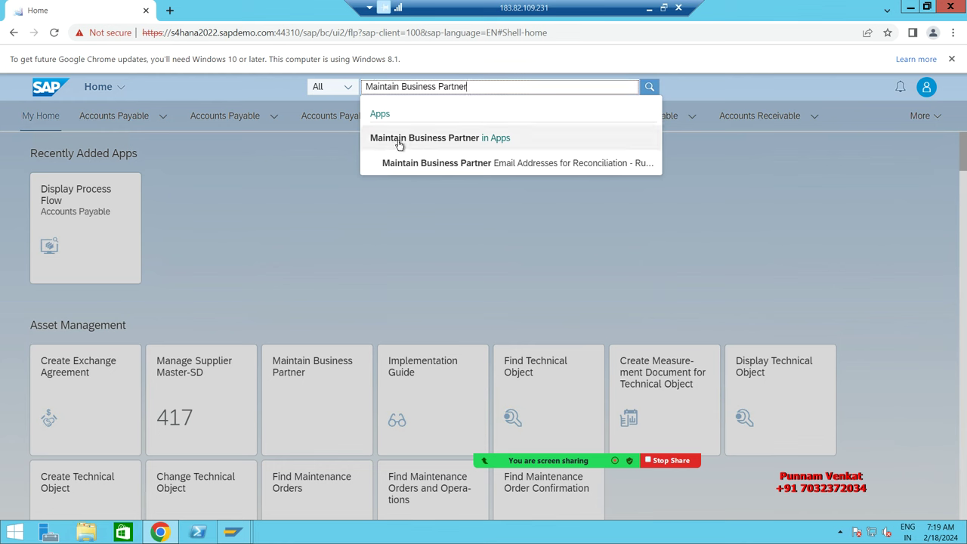
{"action": "left_click", "coordinate": [398, 142]}
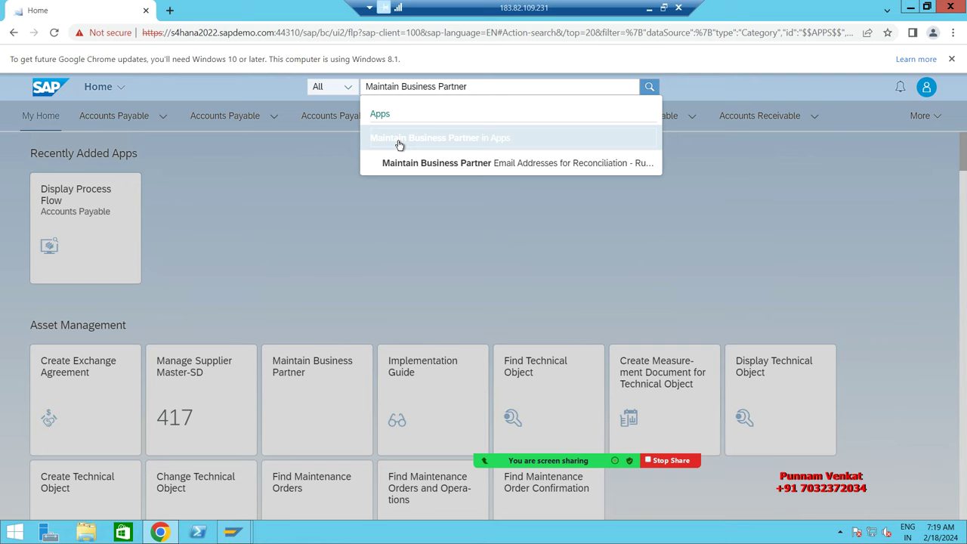
Step: Open the first Maintain Business Partner app from the three search results
{"action": "left_click", "coordinate": [399, 142]}
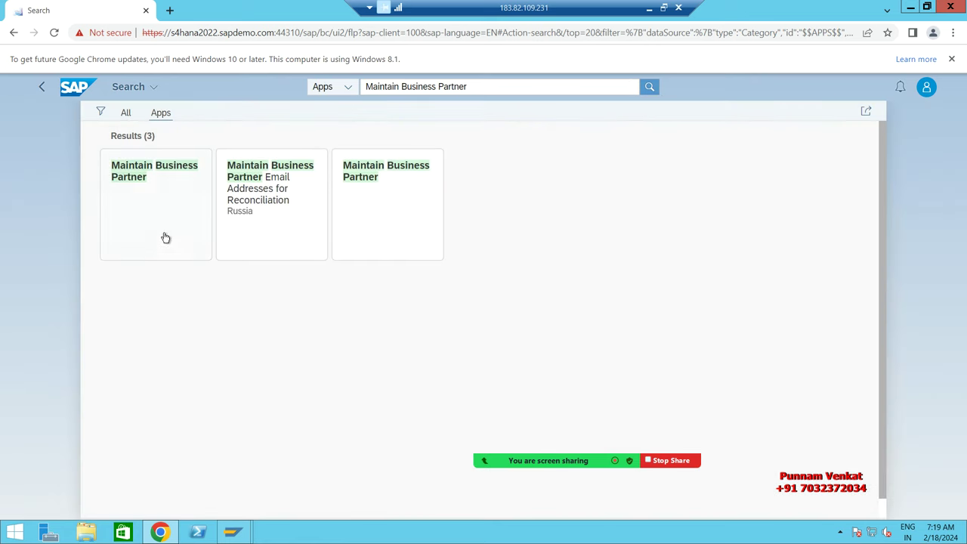
{"action": "left_click", "coordinate": [142, 177]}
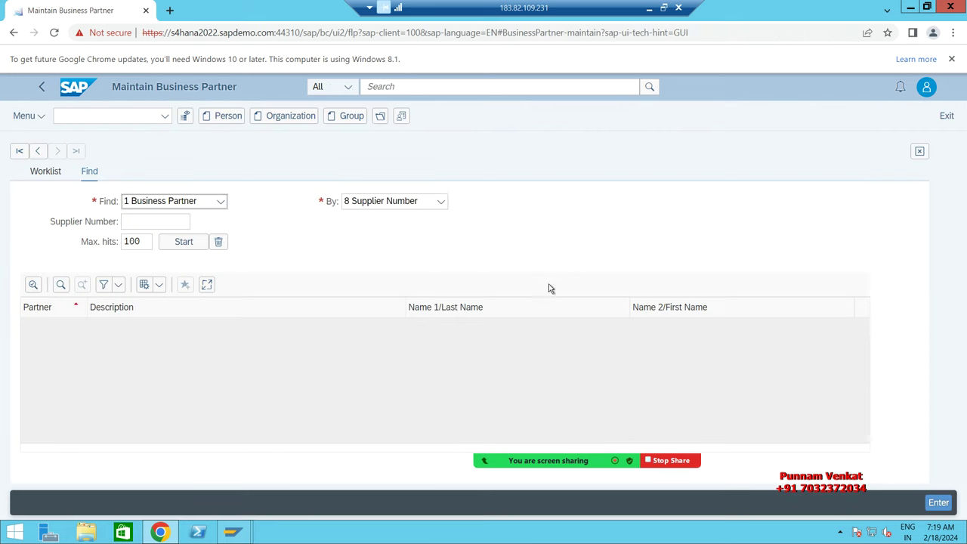
Step: Leave and return to the remote session, then run transaction BP in SAP GUI
{"action": "left_click", "coordinate": [650, 8]}
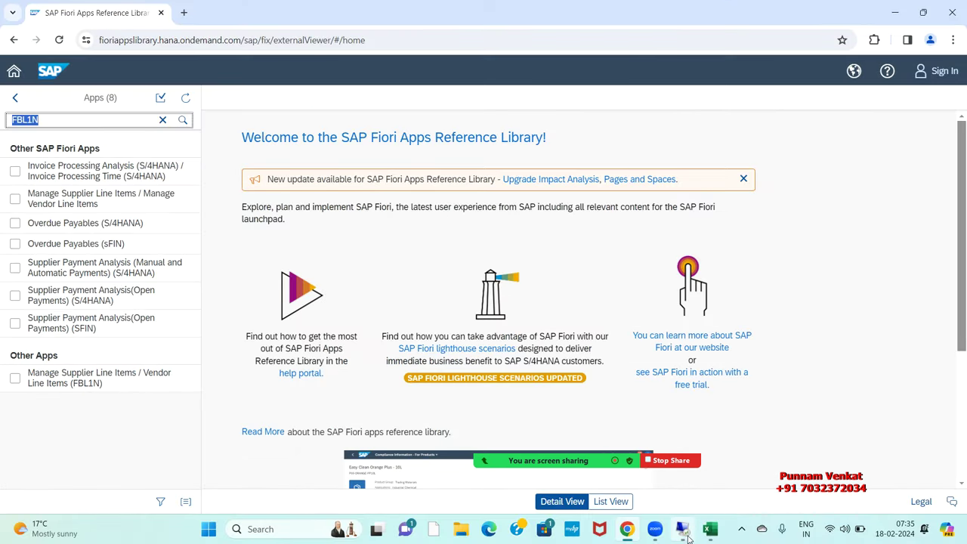
{"action": "left_click", "coordinate": [682, 529]}
{"action": "left_click", "coordinate": [909, 9]}
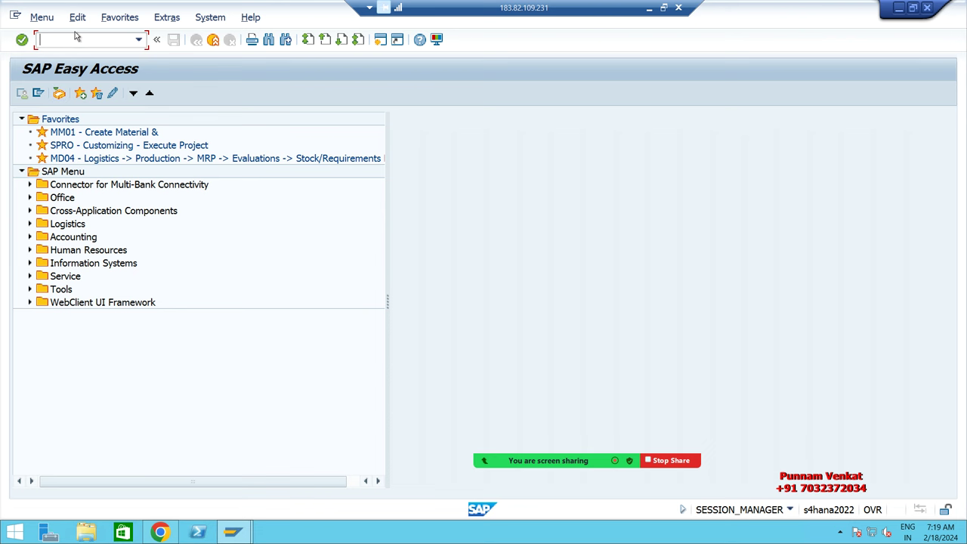
{"action": "type", "text": "bp"}
{"action": "key", "text": "Return"}
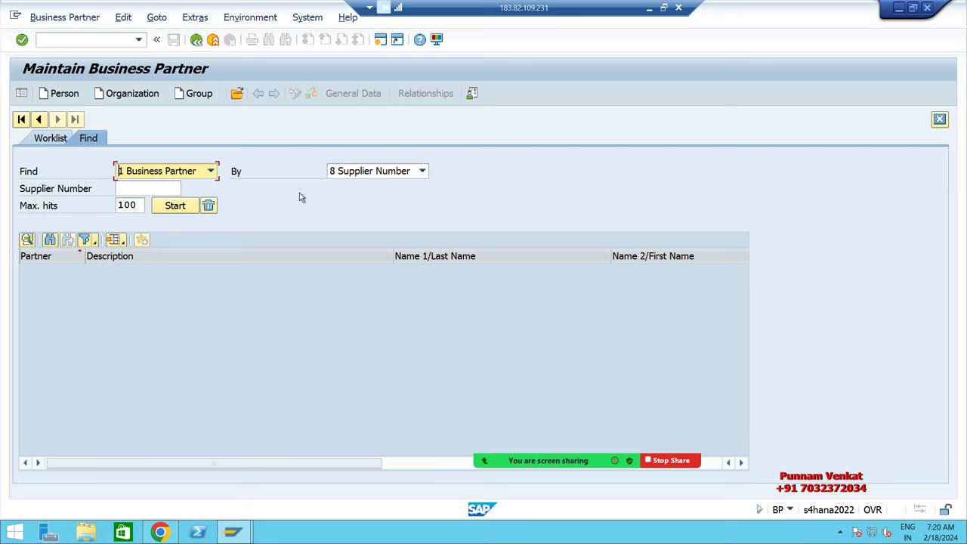
Step: Start a new Organization business partner, comparing it with the browser's Maintain Business Partner app
{"action": "key", "text": "alt+Tab"}
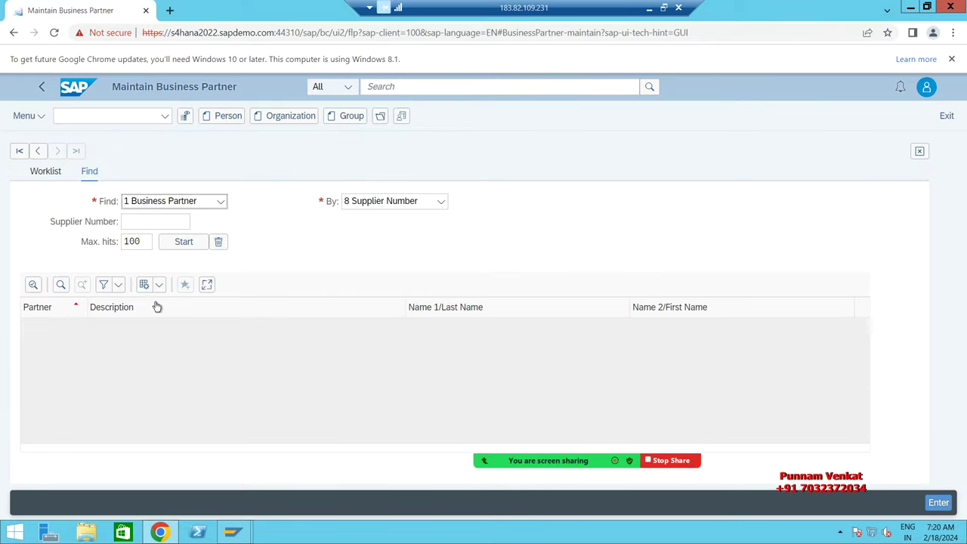
{"action": "key", "text": "alt+Tab"}
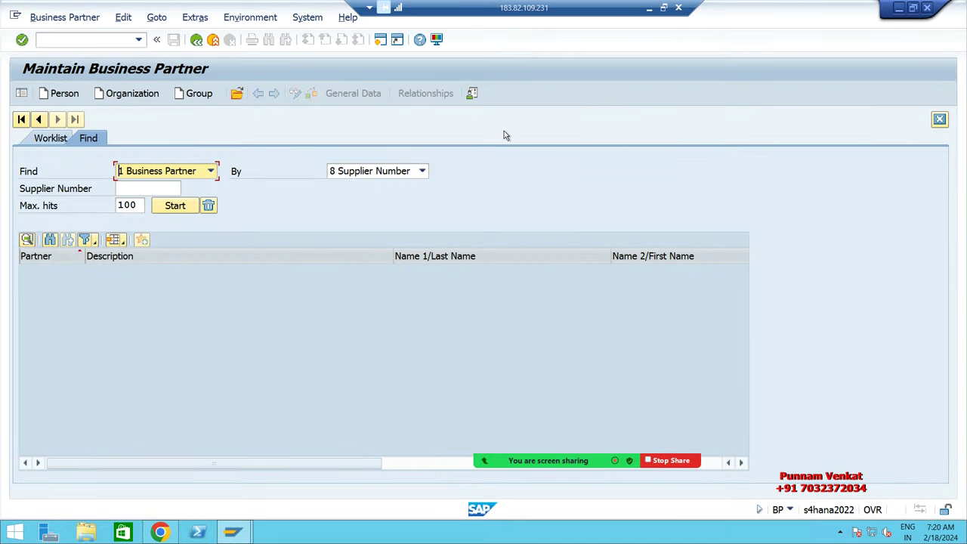
{"action": "left_click", "coordinate": [133, 95]}
{"action": "key", "text": "alt+Tab"}
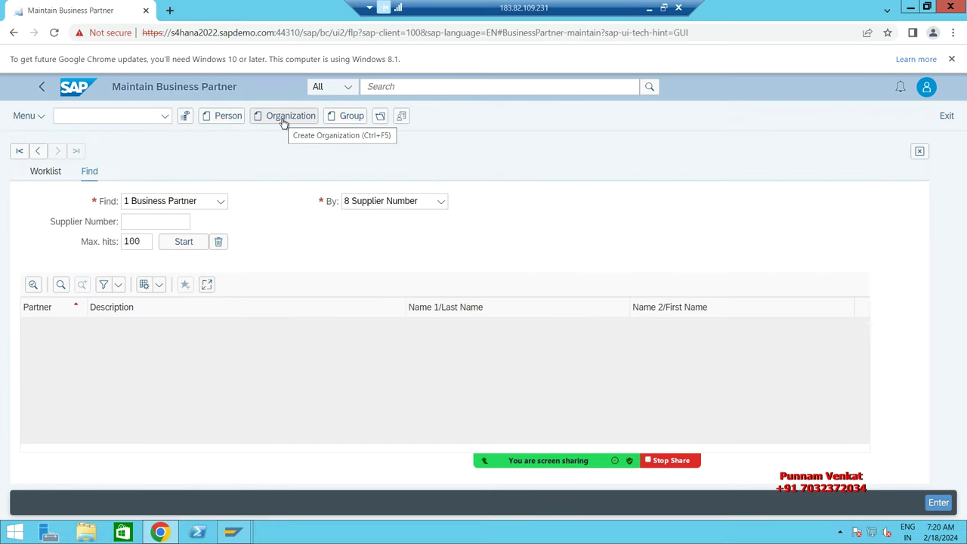
{"action": "key", "text": "alt+Tab"}
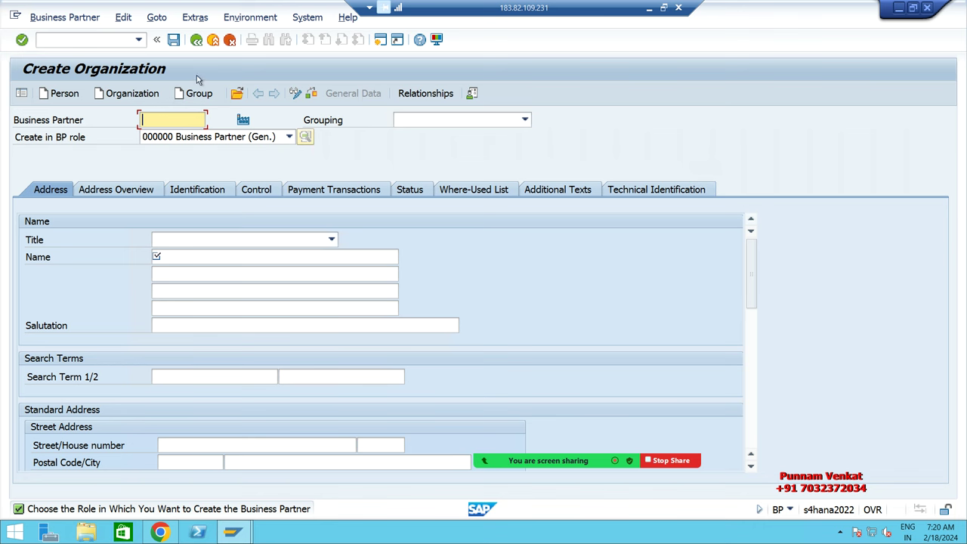
Step: Exit Create Organization with /n, then start a new organization in the browser's Maintain Business Partner app
{"action": "left_click", "coordinate": [93, 39]}
{"action": "type", "text": "/n"}
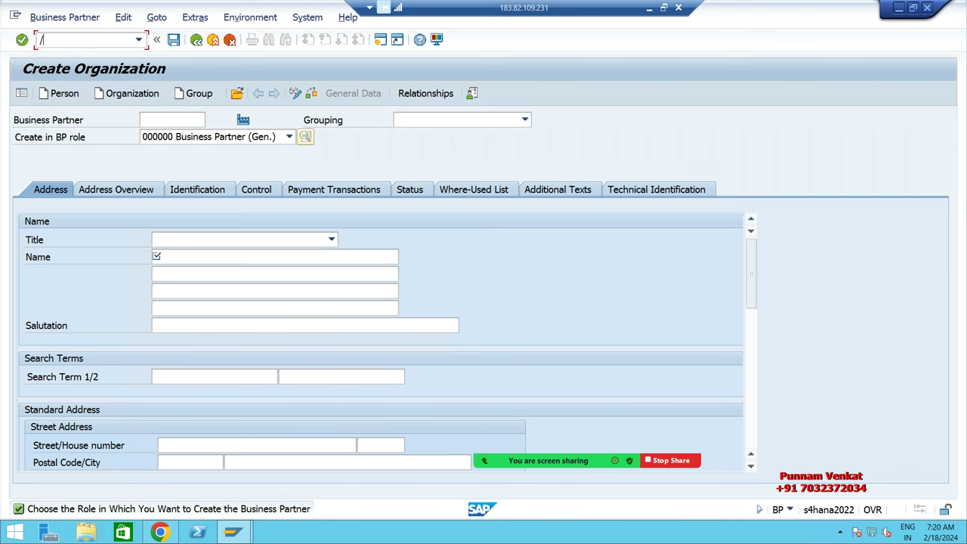
{"action": "key", "text": "Return"}
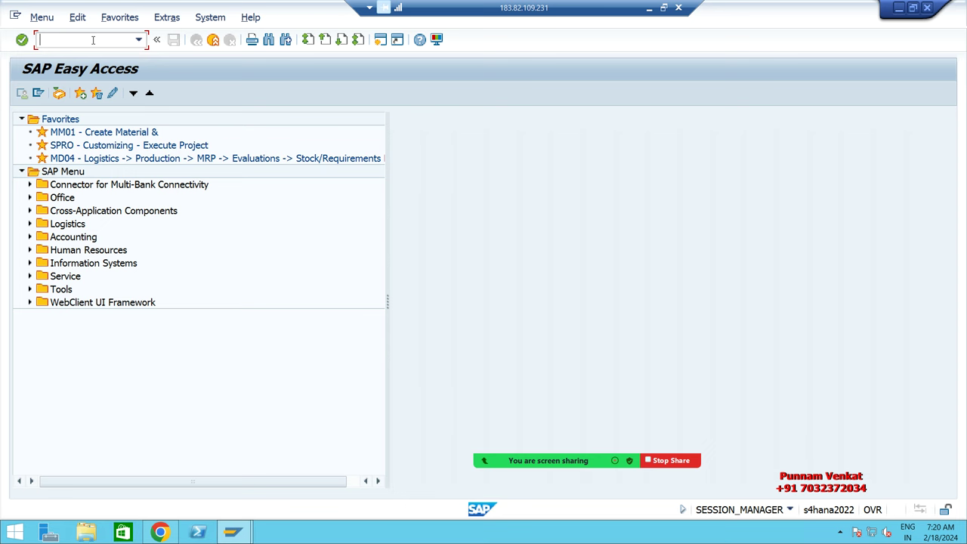
{"action": "key", "text": "alt+Tab"}
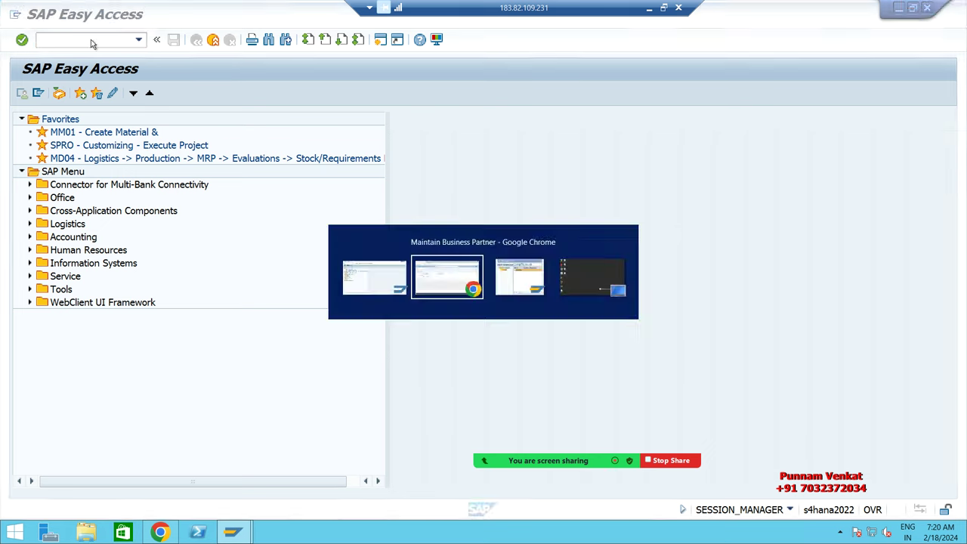
{"action": "left_click", "coordinate": [287, 119]}
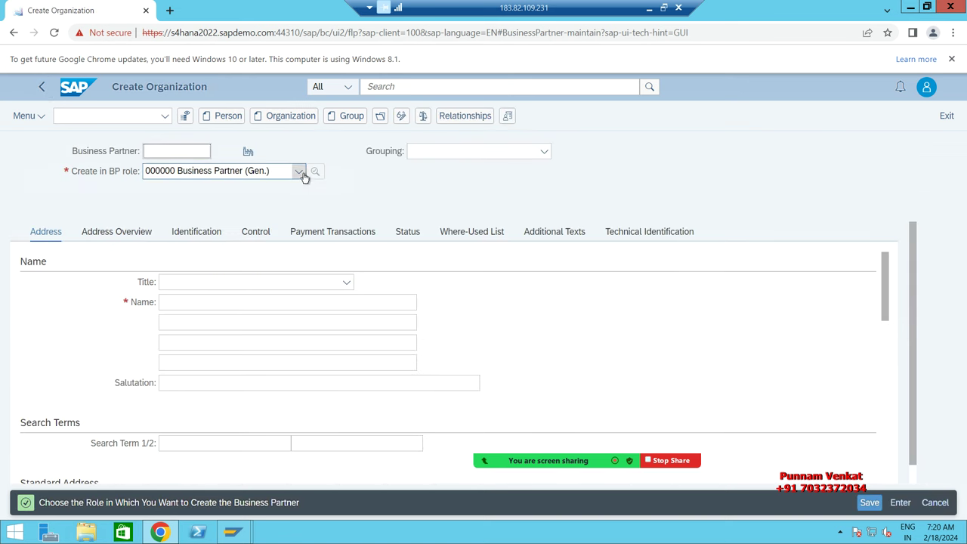
Step: Pick FLVN00 Supplier (Fin.Accounting) from the 'Create in BP role' list
{"action": "left_click", "coordinate": [300, 172]}
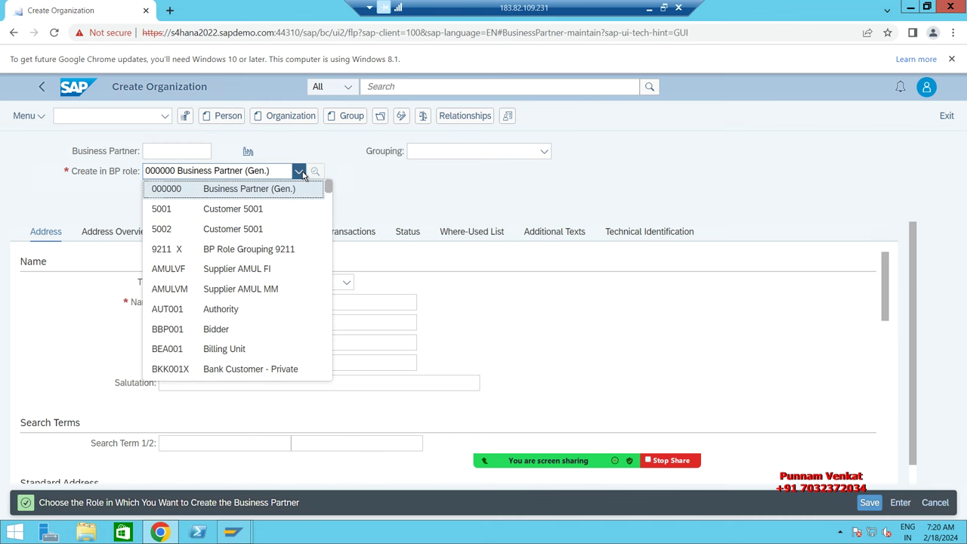
{"action": "key", "text": "Down"}
{"action": "key", "text": "Down"}
{"action": "key", "text": "Down"}
{"action": "key", "text": "Down"}
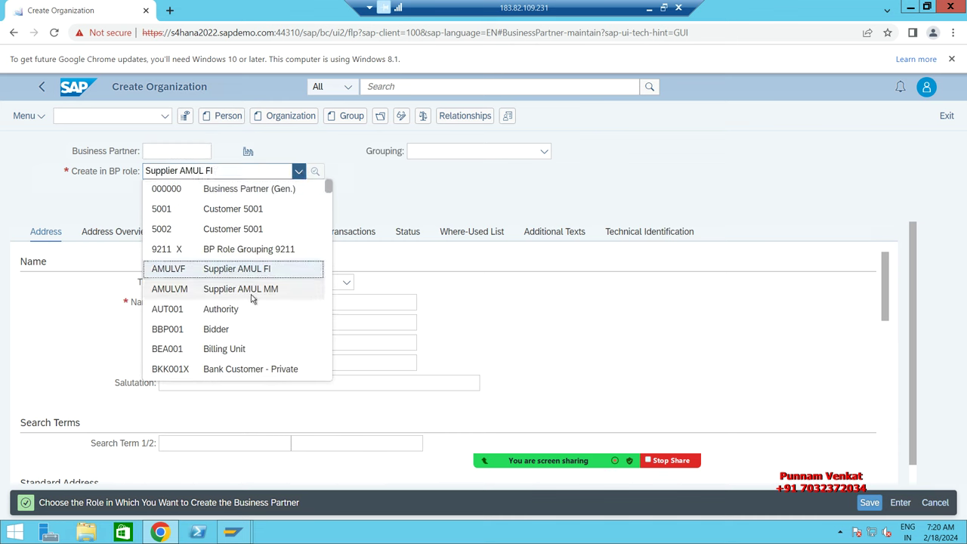
{"action": "scroll", "coordinate": [266, 285], "scroll_direction": "down", "scroll_amount": 1}
{"action": "scroll", "coordinate": [266, 286], "scroll_direction": "down", "scroll_amount": 12}
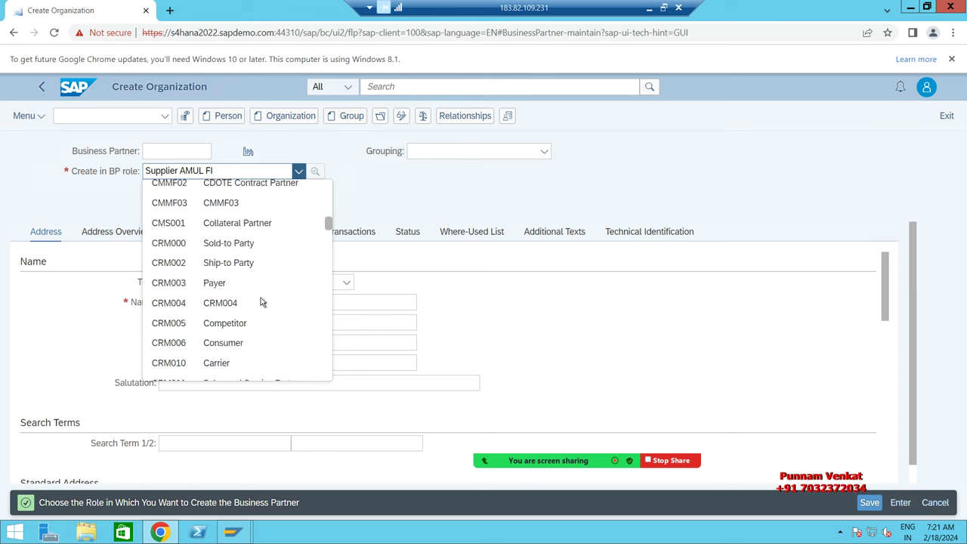
{"action": "scroll", "coordinate": [261, 312], "scroll_direction": "up", "scroll_amount": 2}
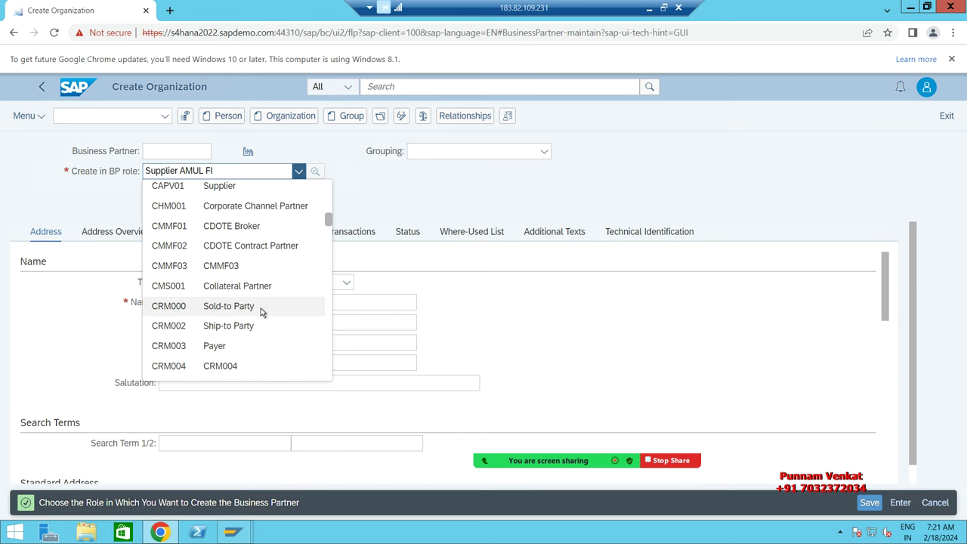
{"action": "scroll", "coordinate": [261, 312], "scroll_direction": "down", "scroll_amount": 3}
{"action": "scroll", "coordinate": [261, 312], "scroll_direction": "down", "scroll_amount": 3}
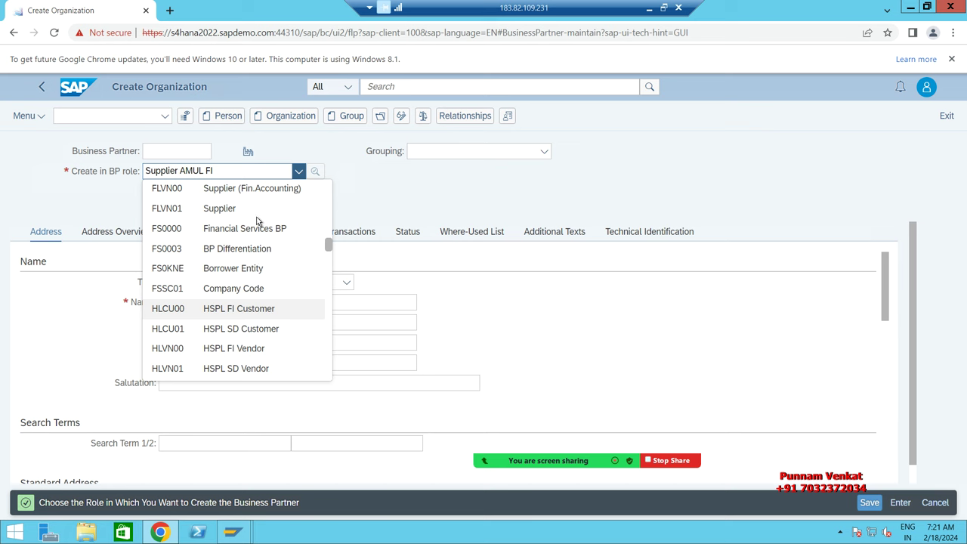
{"action": "scroll", "coordinate": [261, 195], "scroll_direction": "up", "scroll_amount": 1}
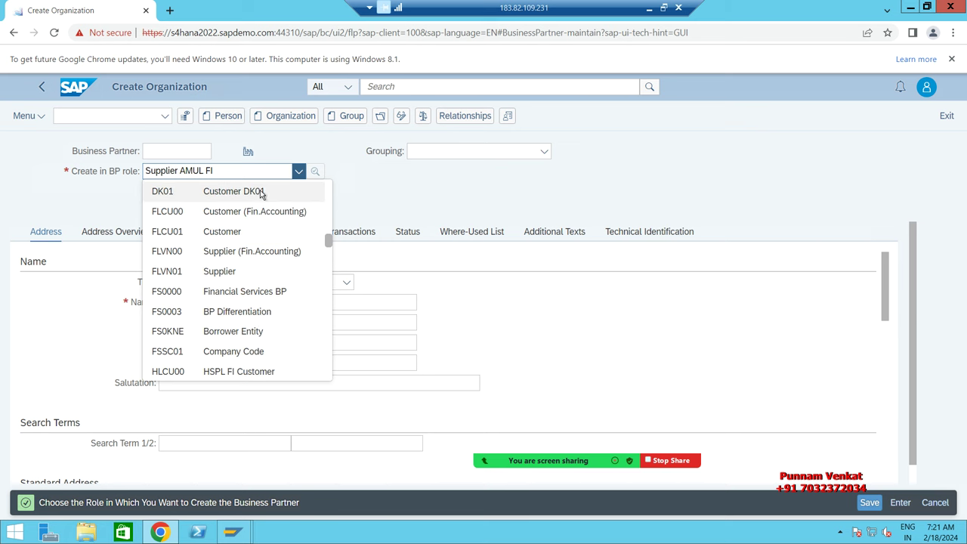
{"action": "left_click", "coordinate": [263, 252]}
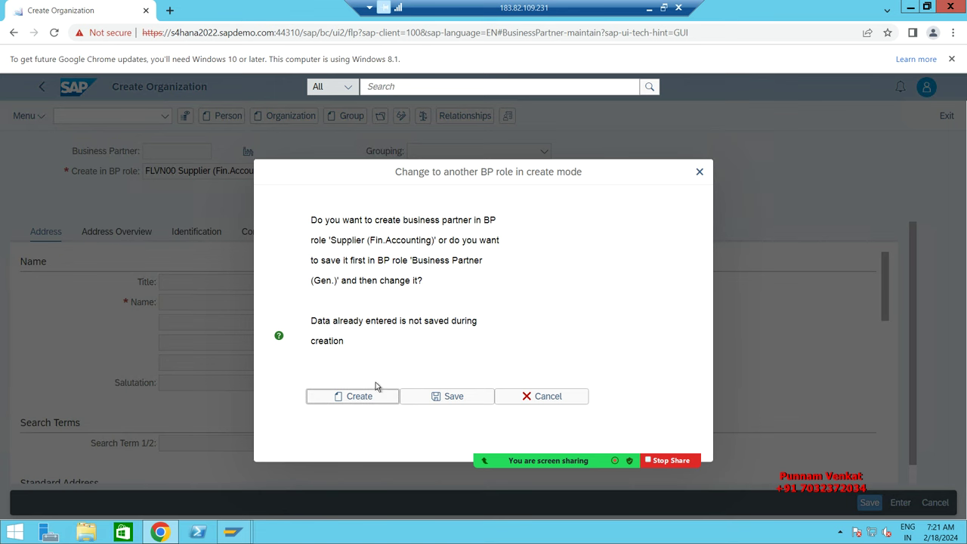
Step: Confirm the Supplier role and set Grouping to BMBD BM BP Group of Domestic
{"action": "key", "text": "Return"}
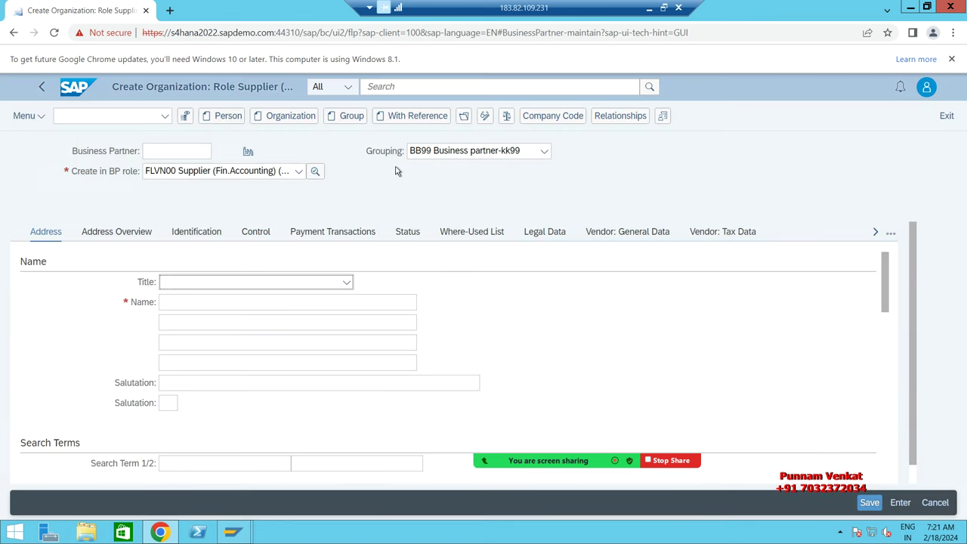
{"action": "left_click", "coordinate": [545, 152]}
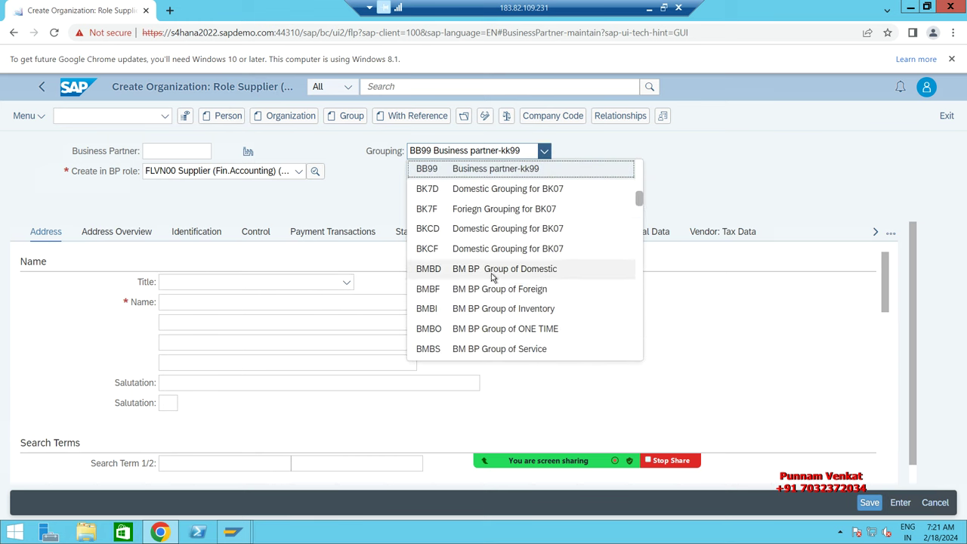
{"action": "left_click", "coordinate": [493, 274]}
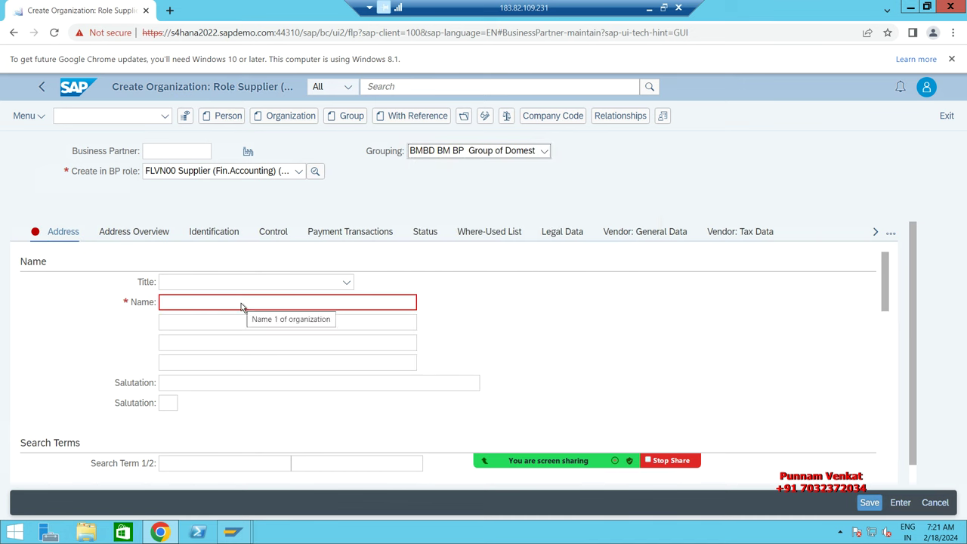
{"action": "key", "text": "Down"}
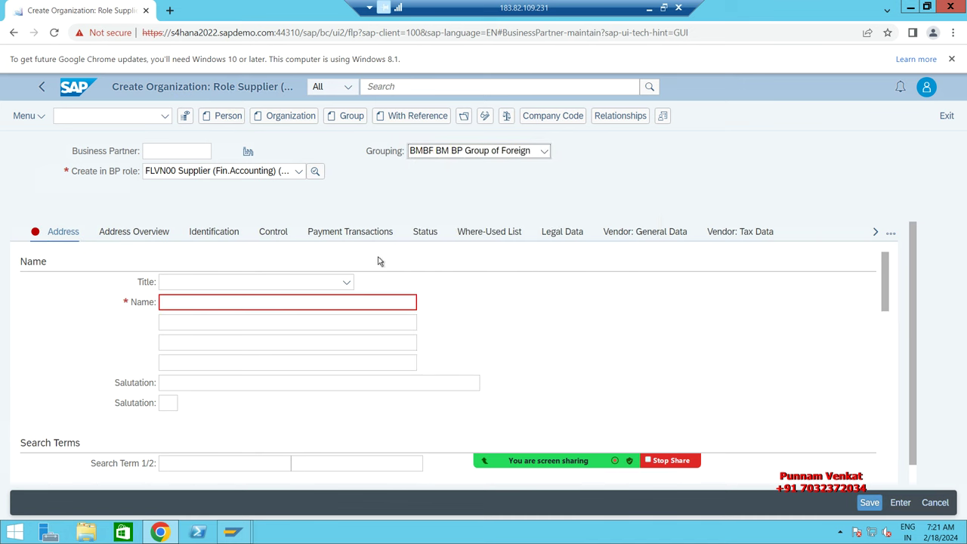
{"action": "left_click", "coordinate": [503, 151]}
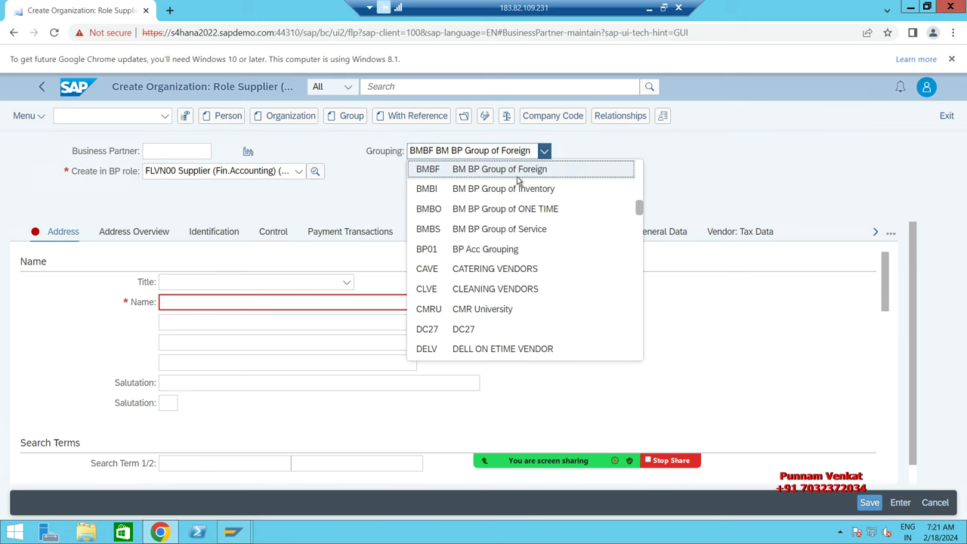
{"action": "scroll", "coordinate": [520, 189], "scroll_direction": "up", "scroll_amount": 1}
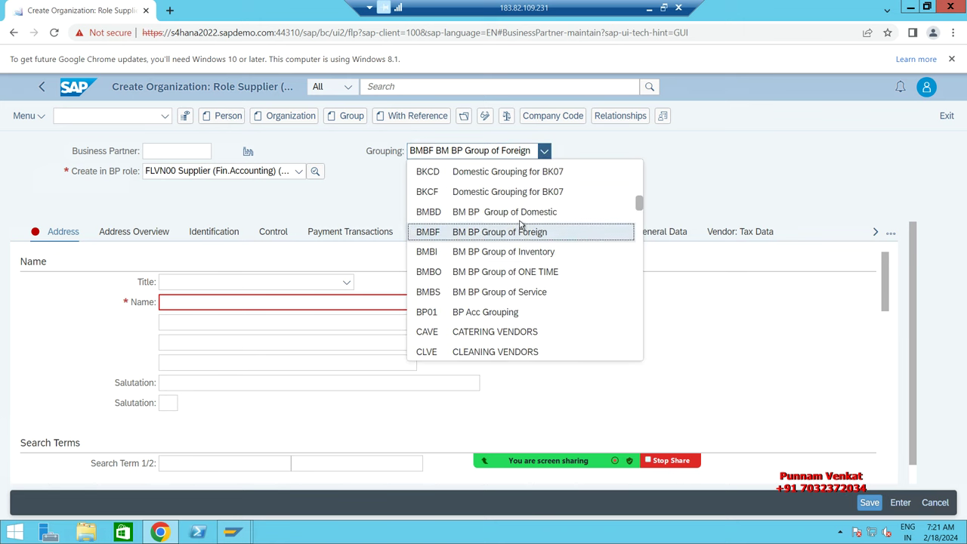
{"action": "left_click", "coordinate": [519, 213]}
{"action": "left_click", "coordinate": [251, 305]}
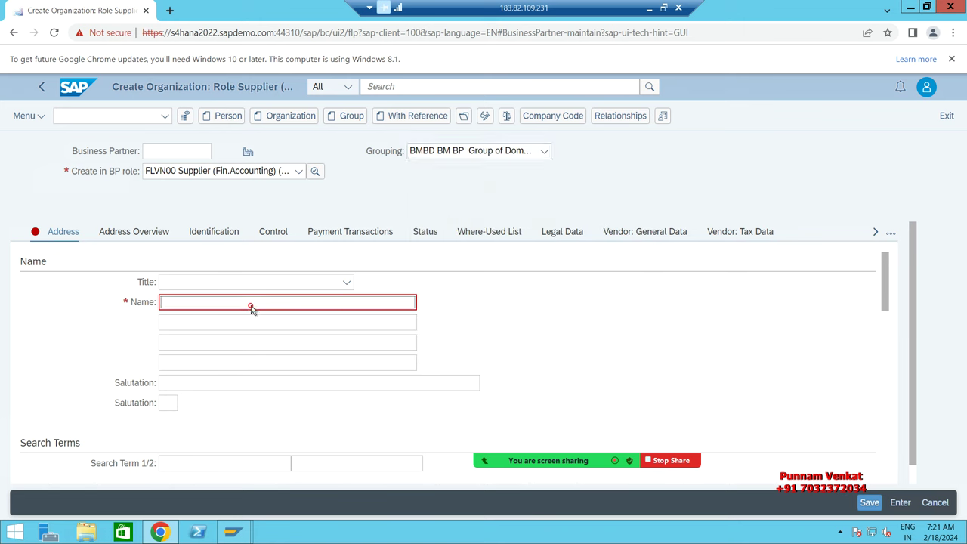
Step: Name the organization 'BM Test Vendor Pvt Ltd'
{"action": "type", "text": "BM Test Vendroot Pv"}
{"action": "key", "text": "BackSpace"}
{"action": "key", "text": "BackSpace"}
{"action": "type", "text": "dor Pvt TL"}
{"action": "key", "text": "BackSpace"}
{"action": "type", "text": "Ltd"}
{"action": "left_click_drag", "start_coordinate": [882, 292], "coordinate": [910, 387]}
{"action": "left_click", "coordinate": [228, 310]}
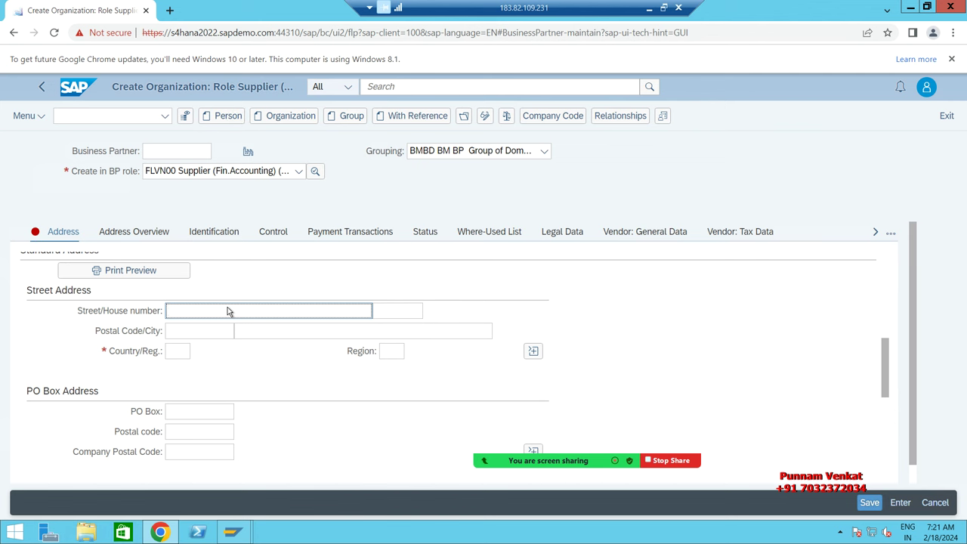
{"action": "type", "text": "Balaji Nagar"}
{"action": "key", "text": "Tab"}
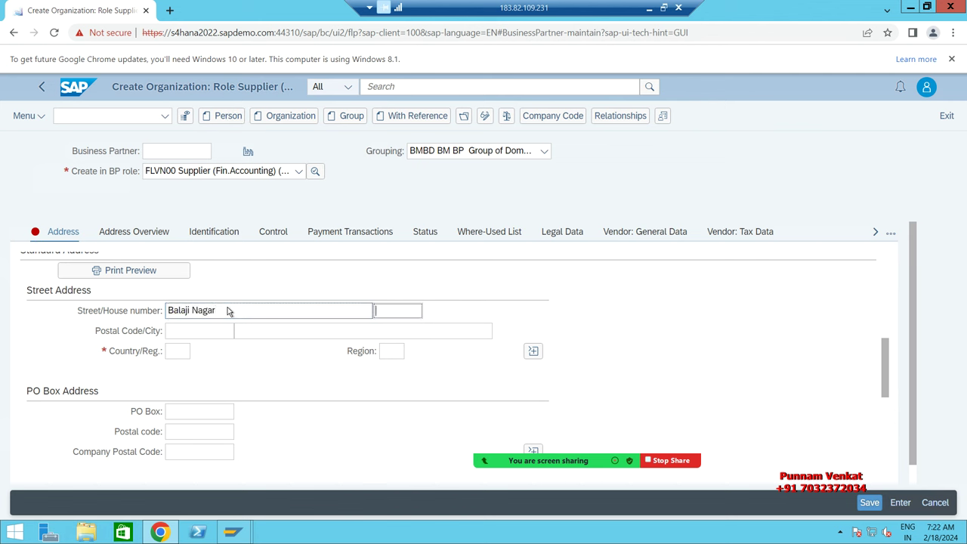
{"action": "type", "text": "4343123"}
{"action": "key", "text": "Tab"}
{"action": "type", "text": "500"}
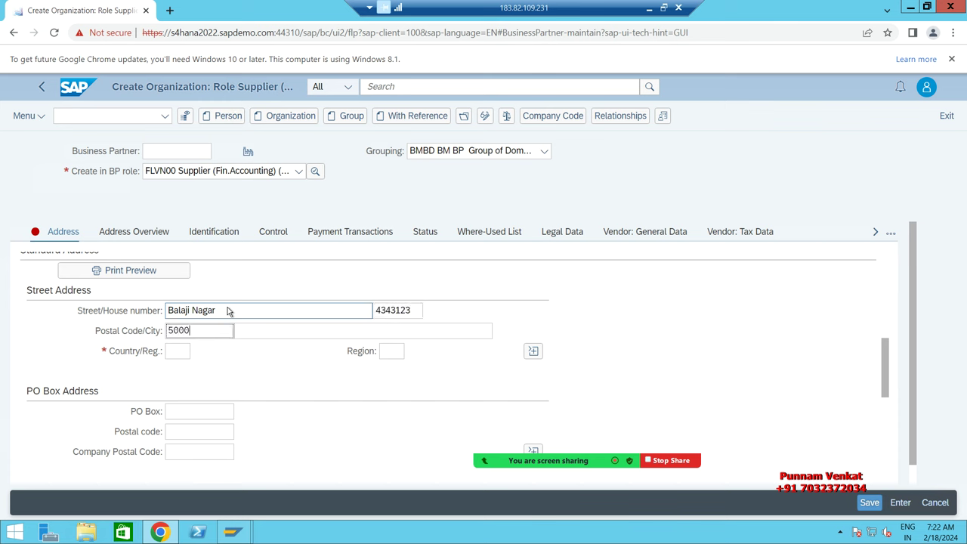
{"action": "key", "text": "Tab"}
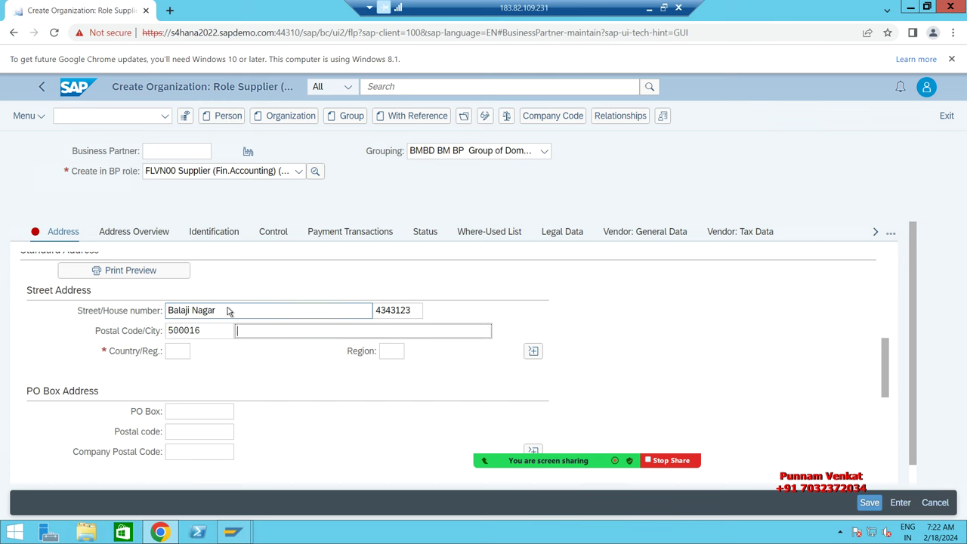
{"action": "type", "text": "hy"}
{"action": "key", "text": "BackSpace"}
{"action": "key", "text": "BackSpace"}
{"action": "type", "text": "Tirupati"}
{"action": "key", "text": "Tab"}
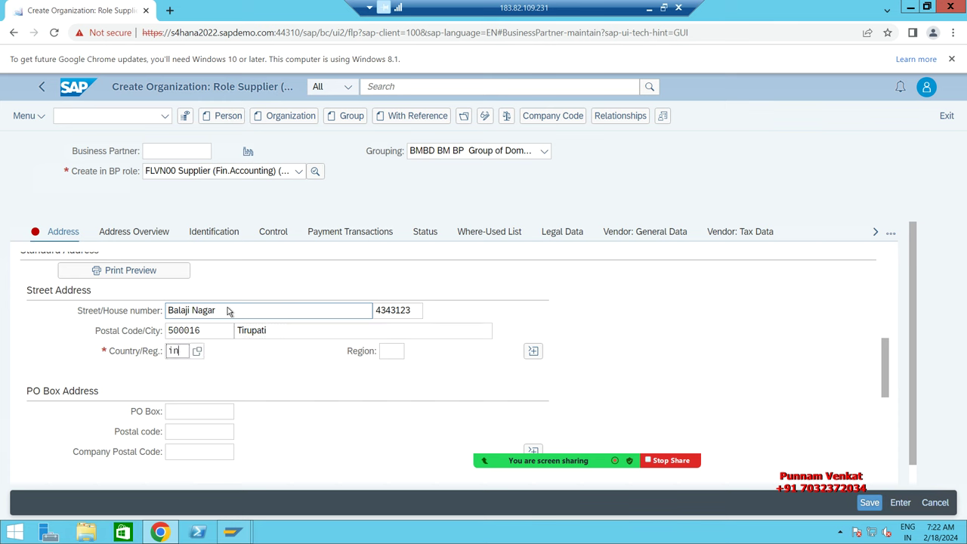
{"action": "key", "text": "Down"}
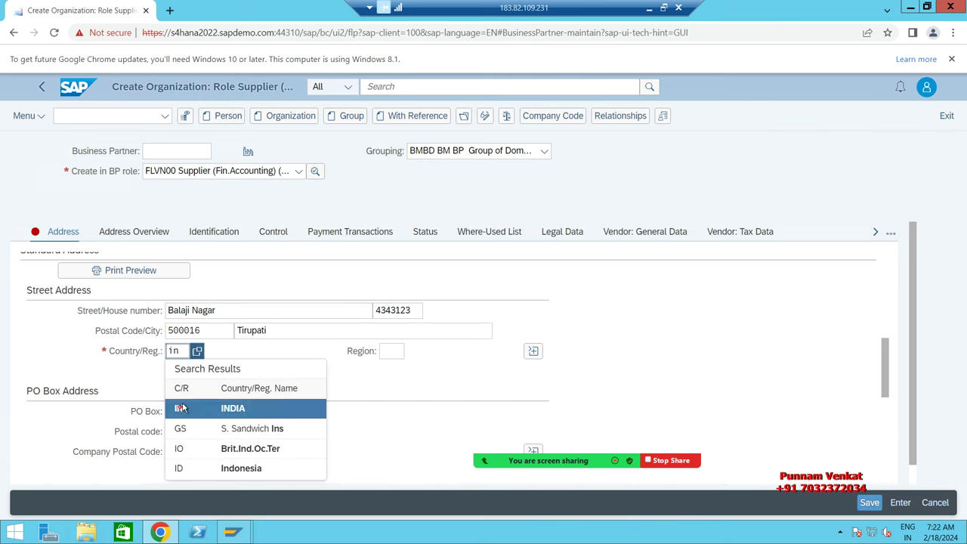
{"action": "key", "text": "Return"}
Step: Copy postal code 500016 into the PO Box and PO Box postal code fields
{"action": "double_click", "coordinate": [205, 333]}
{"action": "key", "text": "ctrl+c"}
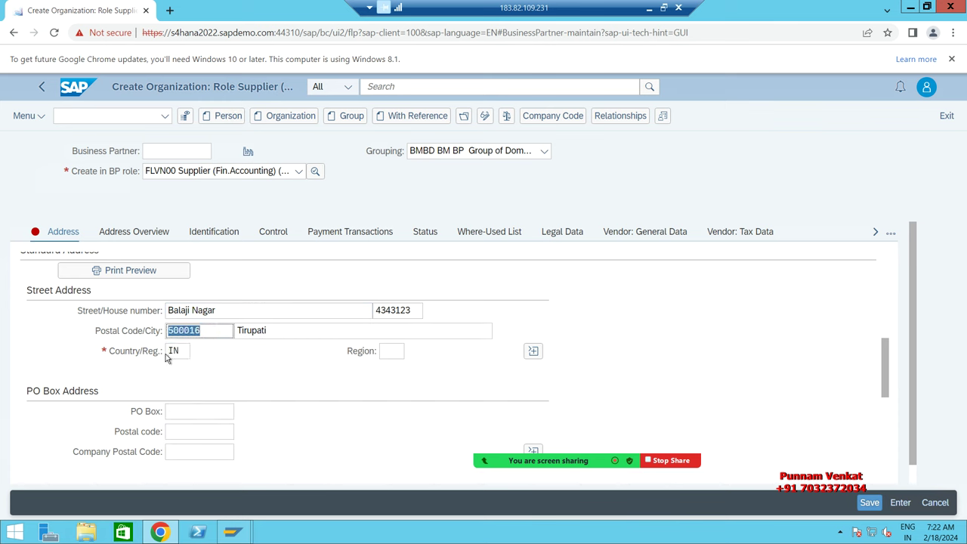
{"action": "left_click", "coordinate": [192, 409]}
{"action": "key", "text": "ctrl+v"}
{"action": "left_click", "coordinate": [194, 433]}
{"action": "key", "text": "ctrl+v"}
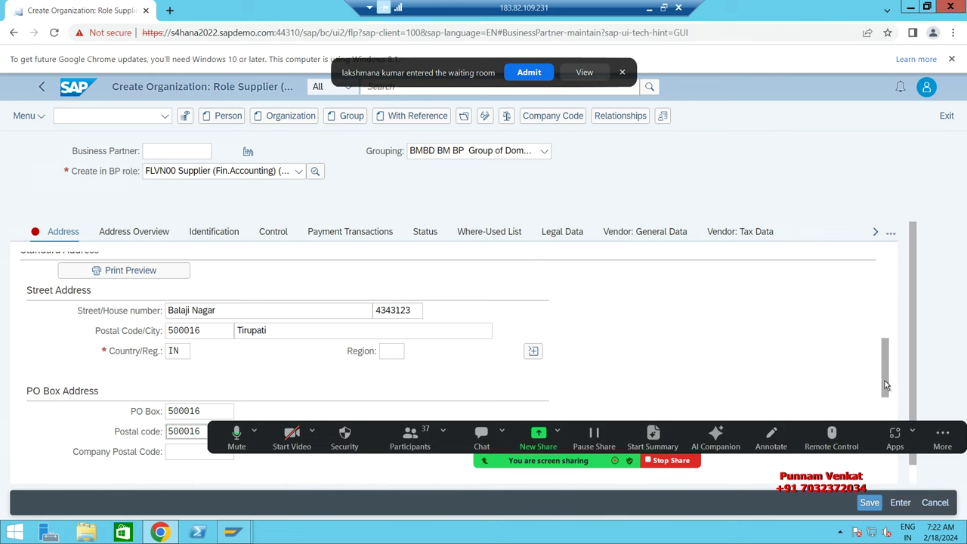
Step: Set the supplier's communication language to EN English
{"action": "scroll", "coordinate": [887, 394], "scroll_direction": "down", "scroll_amount": 3}
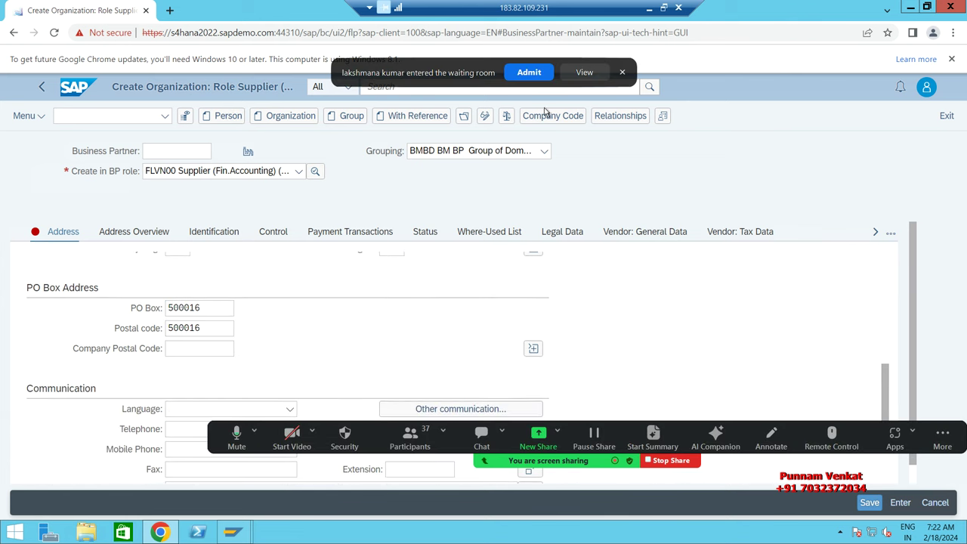
{"action": "left_click", "coordinate": [529, 73]}
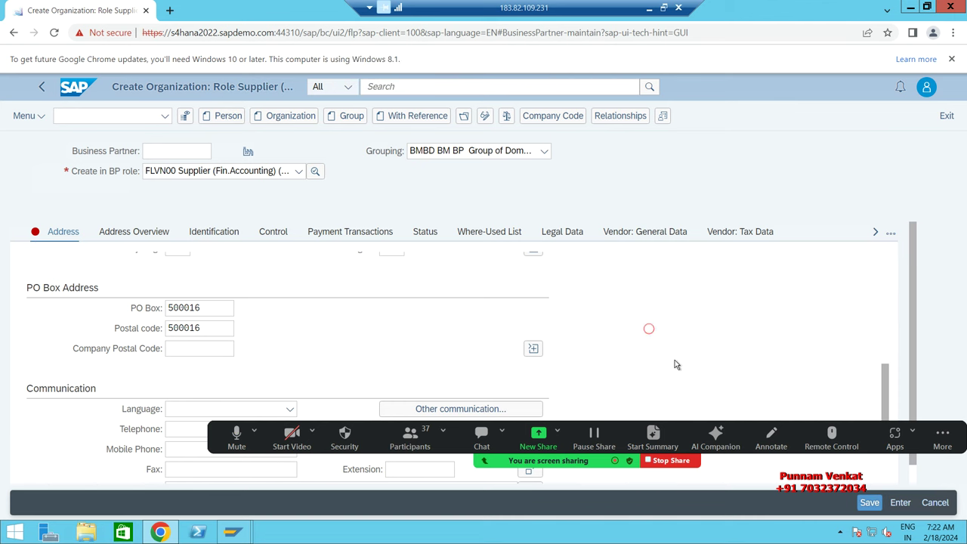
{"action": "left_click", "coordinate": [291, 409]}
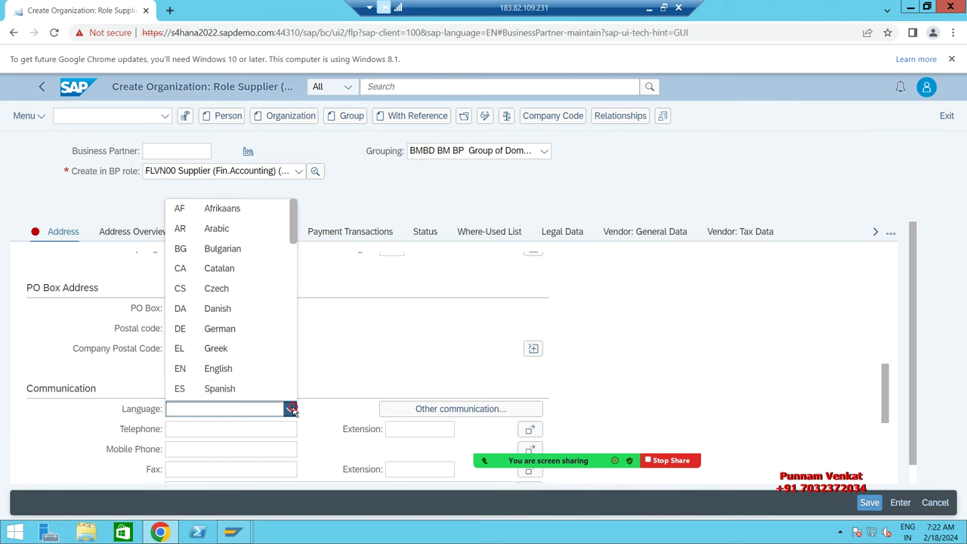
{"action": "key", "text": "e"}
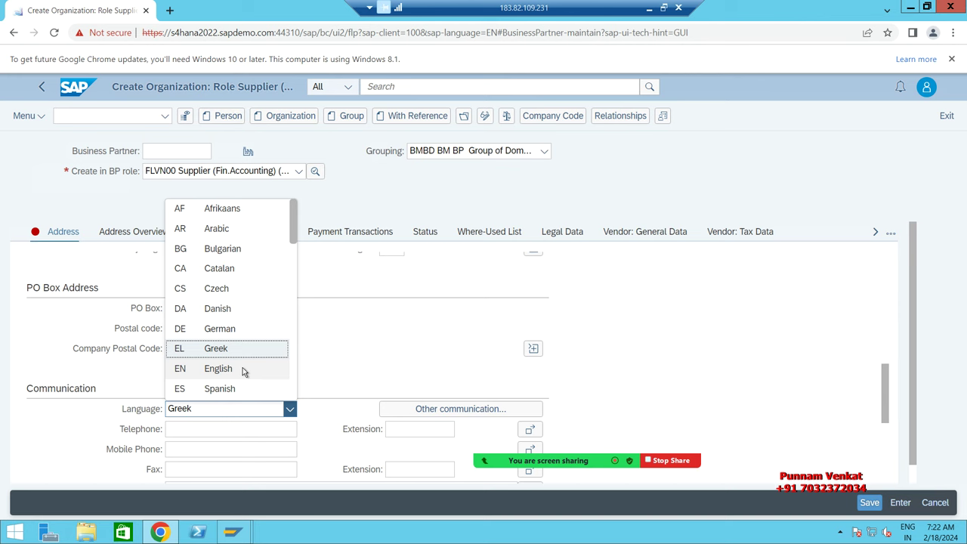
{"action": "left_click", "coordinate": [242, 368]}
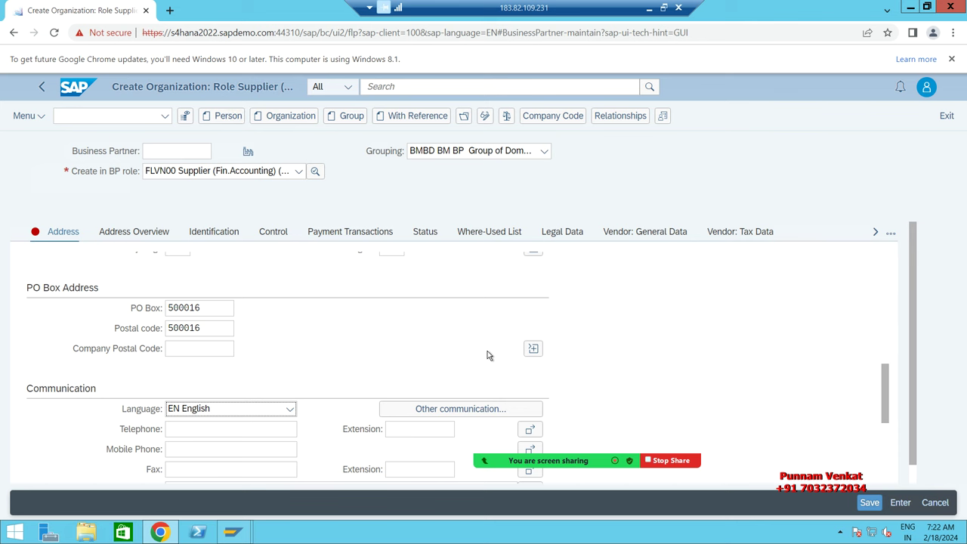
{"action": "left_click", "coordinate": [549, 123]}
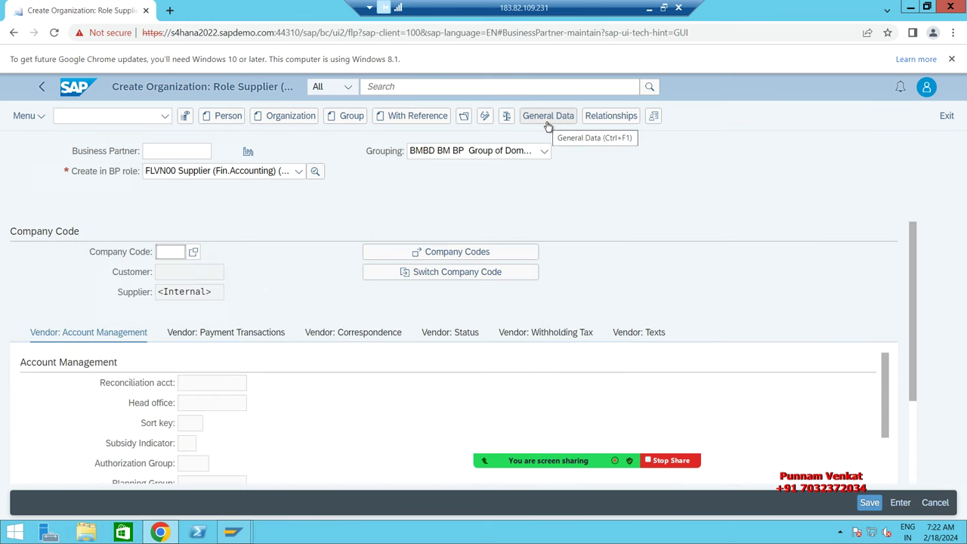
Step: Assign company code BM10 (BM Steels Pvt Ltd) to the supplier and validate it
{"action": "left_click", "coordinate": [175, 251]}
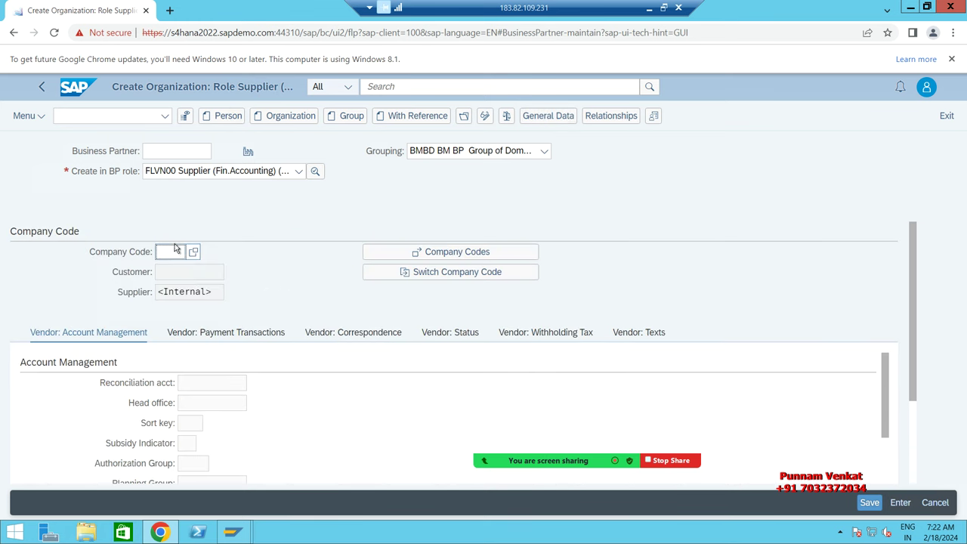
{"action": "type", "text": "BM10"}
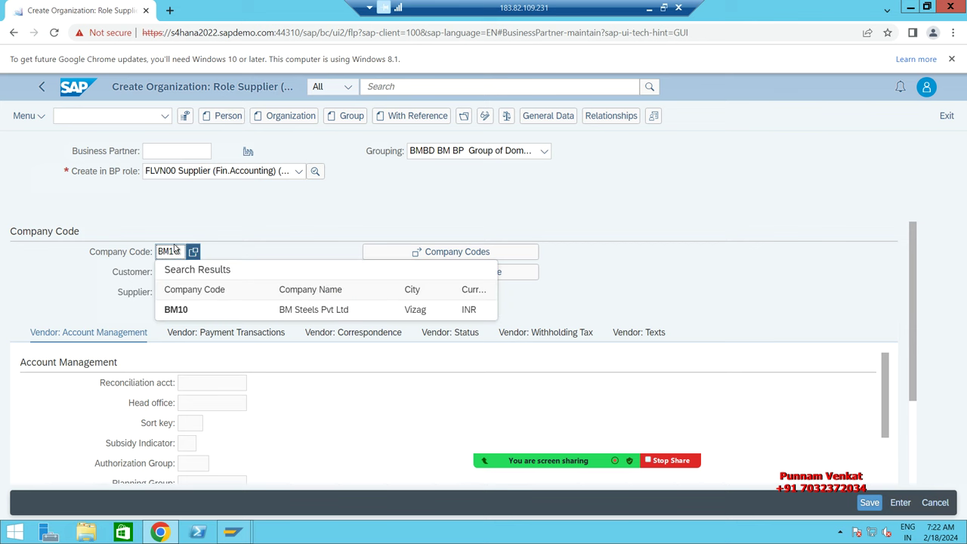
{"action": "left_click", "coordinate": [178, 310]}
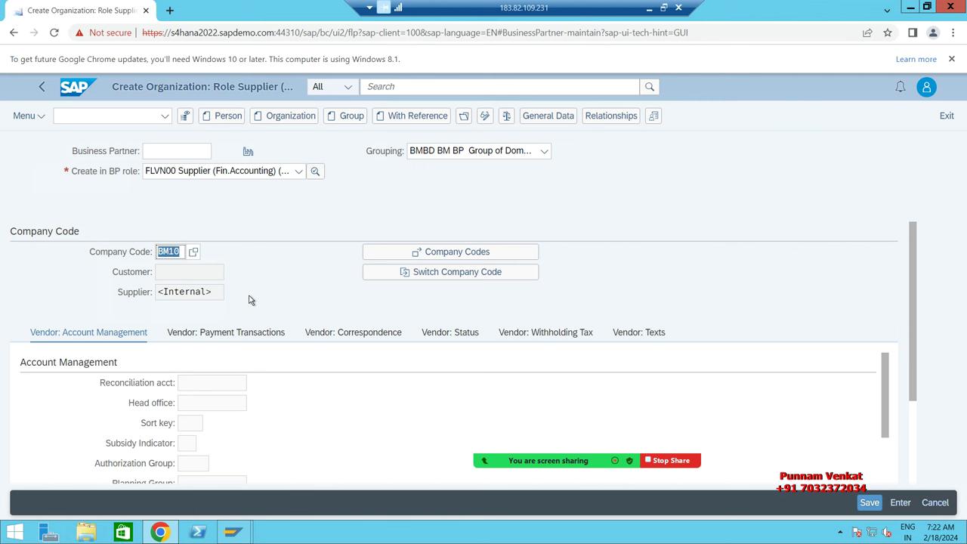
{"action": "key", "text": "Return"}
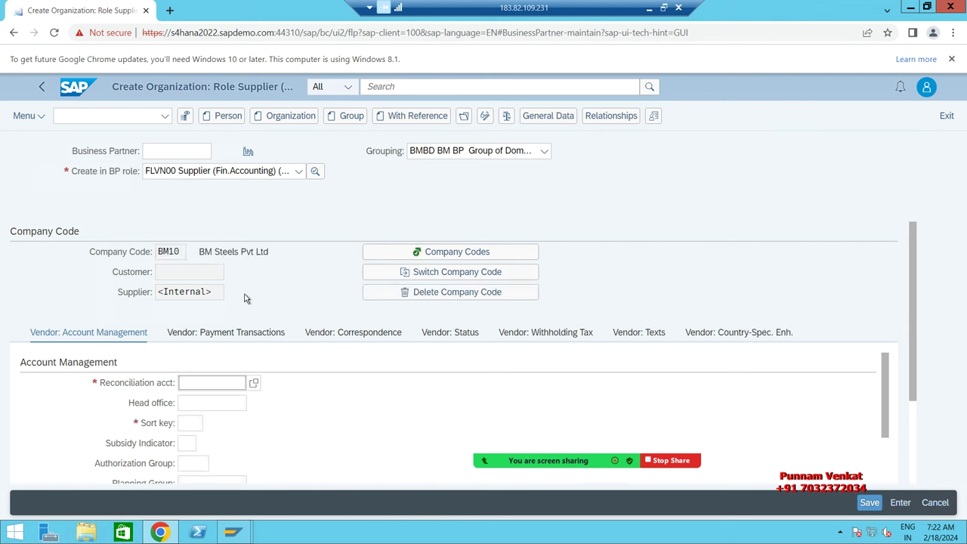
Step: Set reconciliation account 140000 Domestic Vendors A/c and sort key 012 Vendor number
{"action": "left_click", "coordinate": [255, 384]}
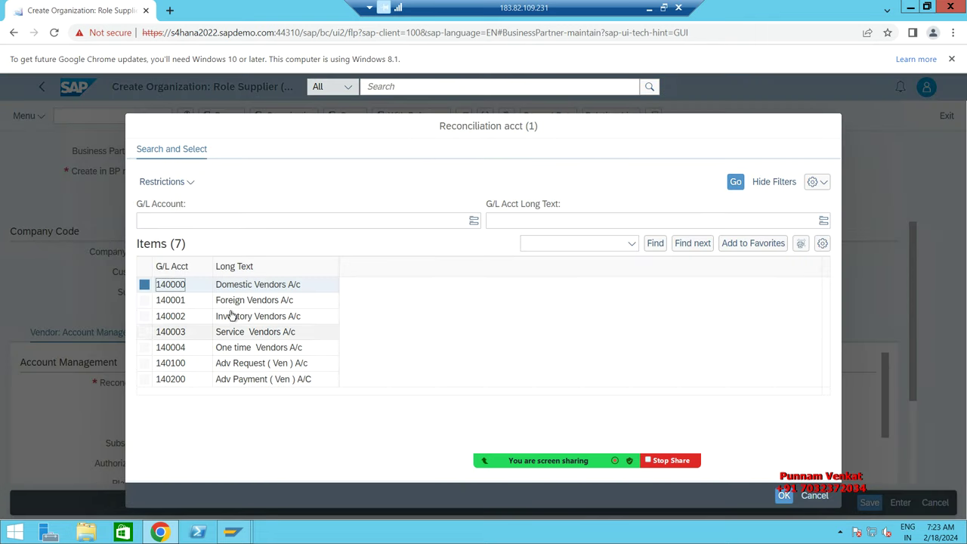
{"action": "left_click", "coordinate": [232, 287]}
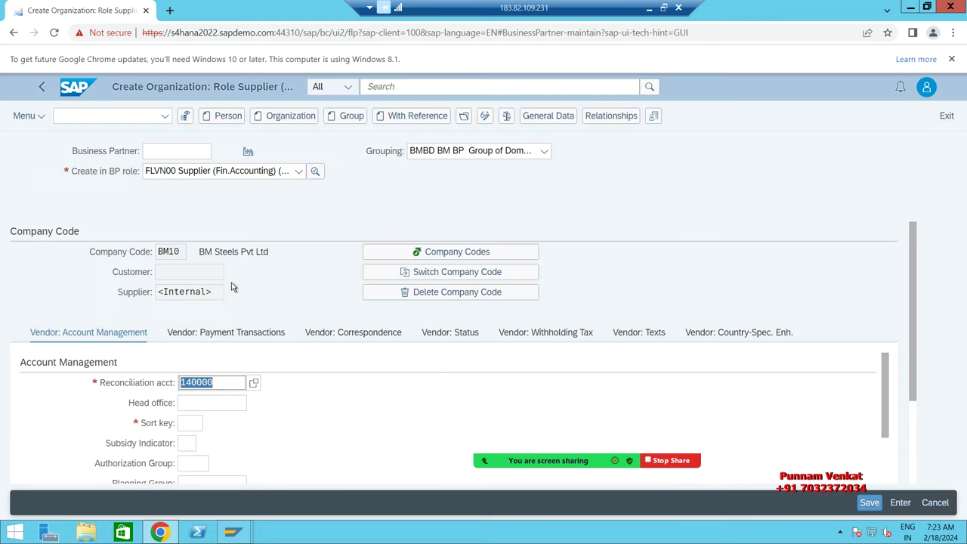
{"action": "left_click", "coordinate": [181, 425]}
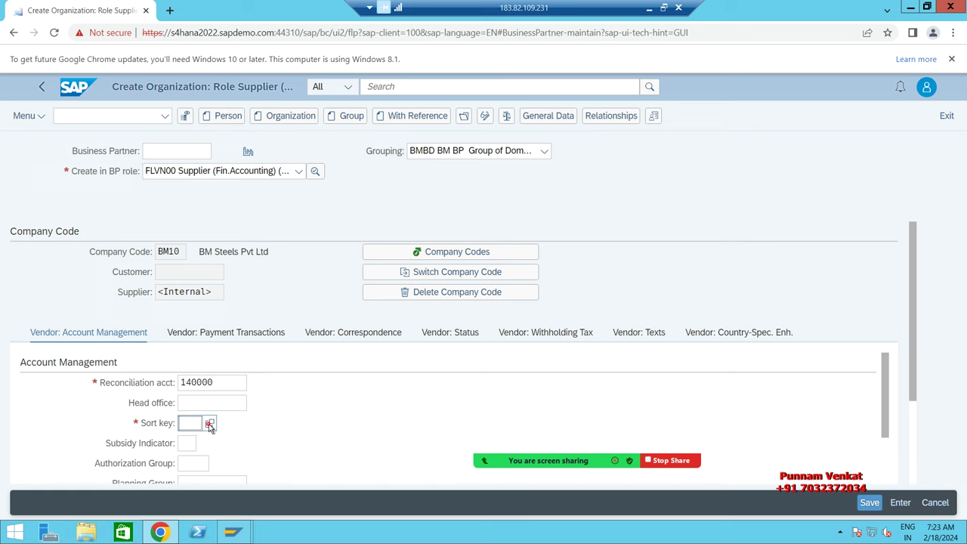
{"action": "left_click", "coordinate": [211, 425]}
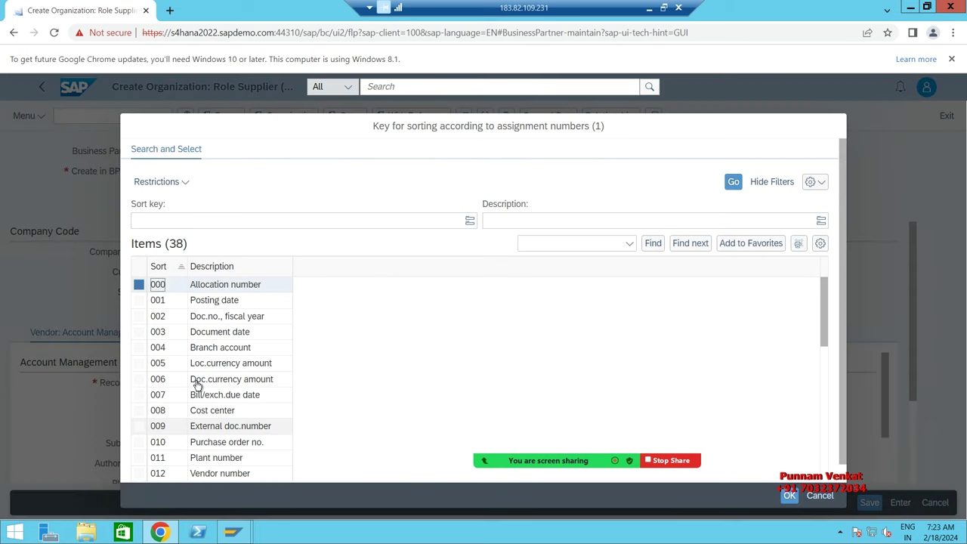
{"action": "left_click", "coordinate": [173, 475]}
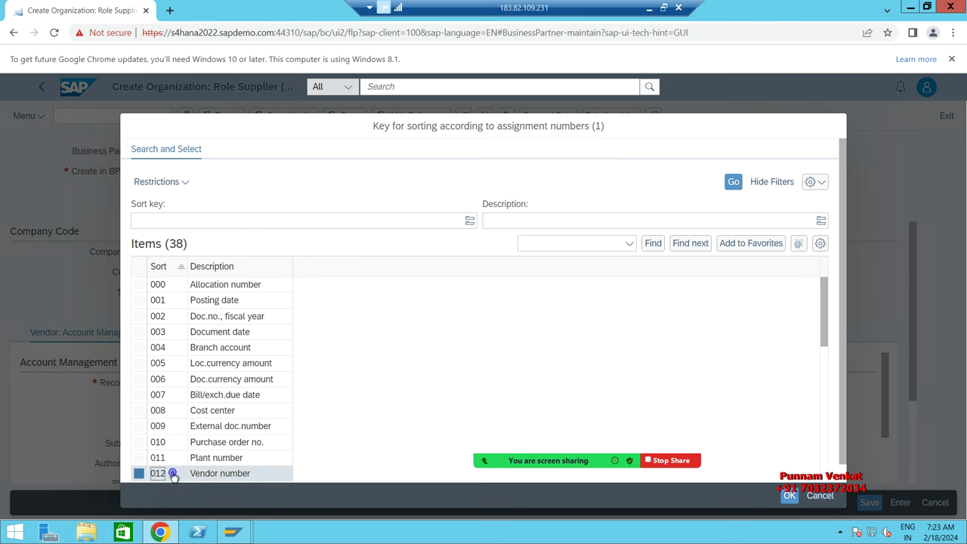
{"action": "double_click", "coordinate": [173, 475]}
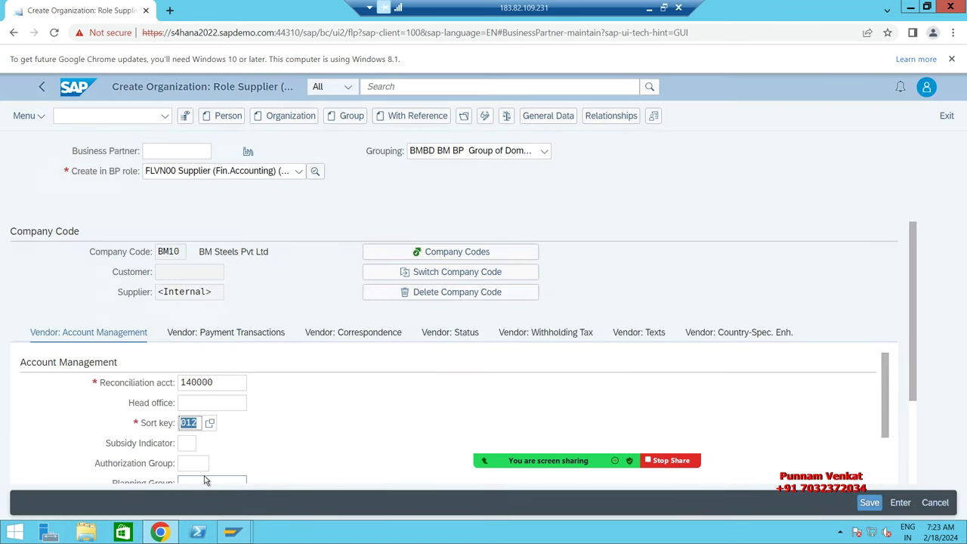
Step: Set payment terms 0001 Pay Immediately w/o Deduction under Payment Transactions
{"action": "left_click", "coordinate": [217, 336]}
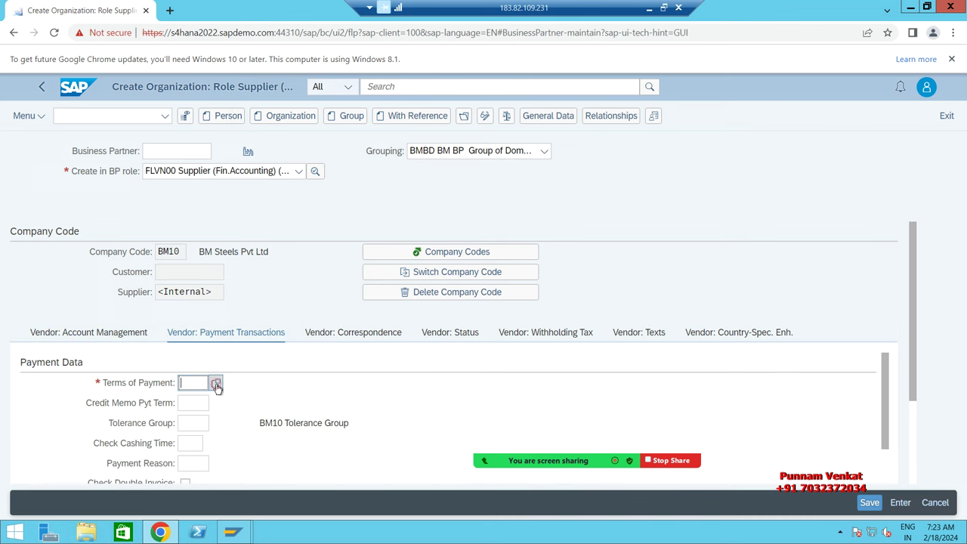
{"action": "left_click", "coordinate": [216, 385]}
{"action": "double_click", "coordinate": [157, 285]}
Step: Save the supplier, copy its new supplier number, and minimize the browser
{"action": "left_click", "coordinate": [869, 504]}
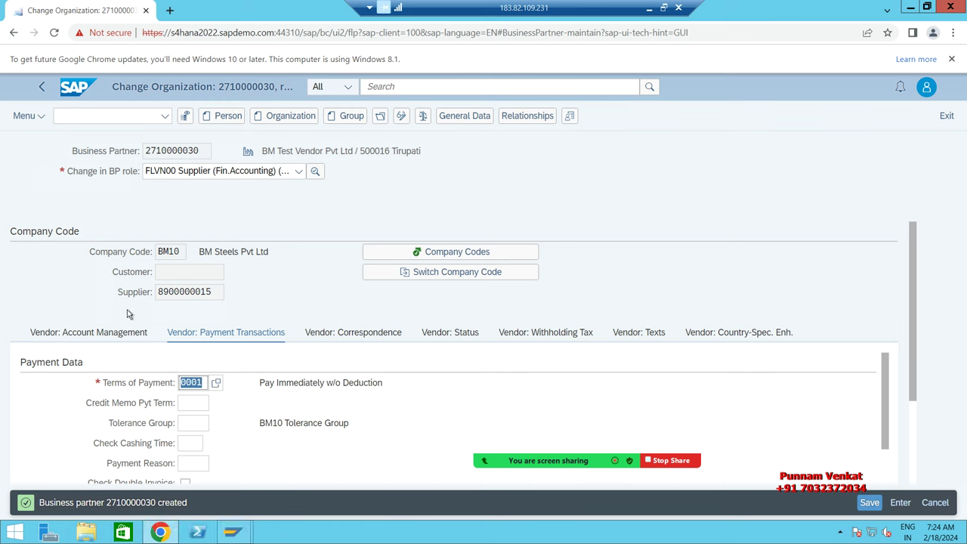
{"action": "left_click_drag", "start_coordinate": [214, 295], "coordinate": [156, 301]}
{"action": "key", "text": "ctrl+c"}
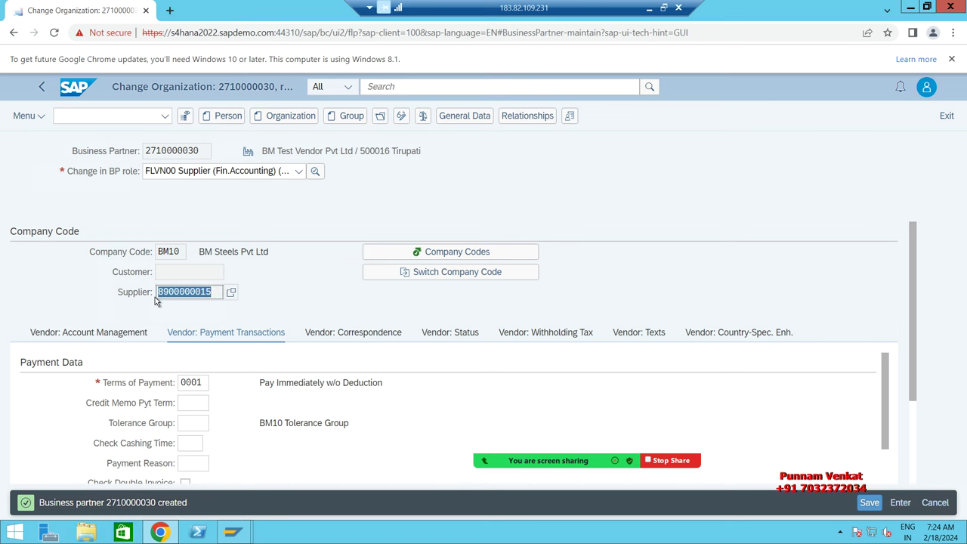
{"action": "left_click", "coordinate": [910, 10]}
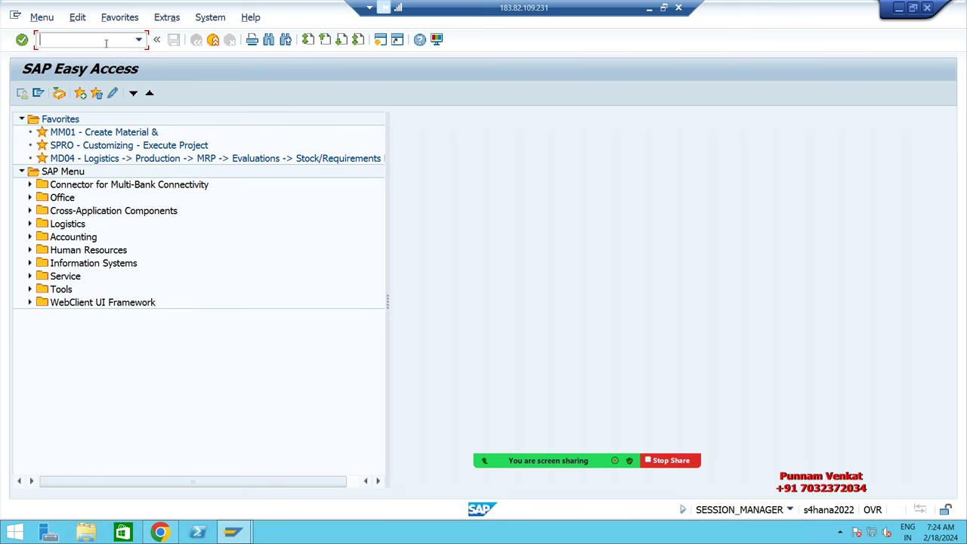
Step: In transaction BP, search by the copied supplier number and open BM Test Vendor Pvt Ltd
{"action": "type", "text": "BP"}
{"action": "key", "text": "Return"}
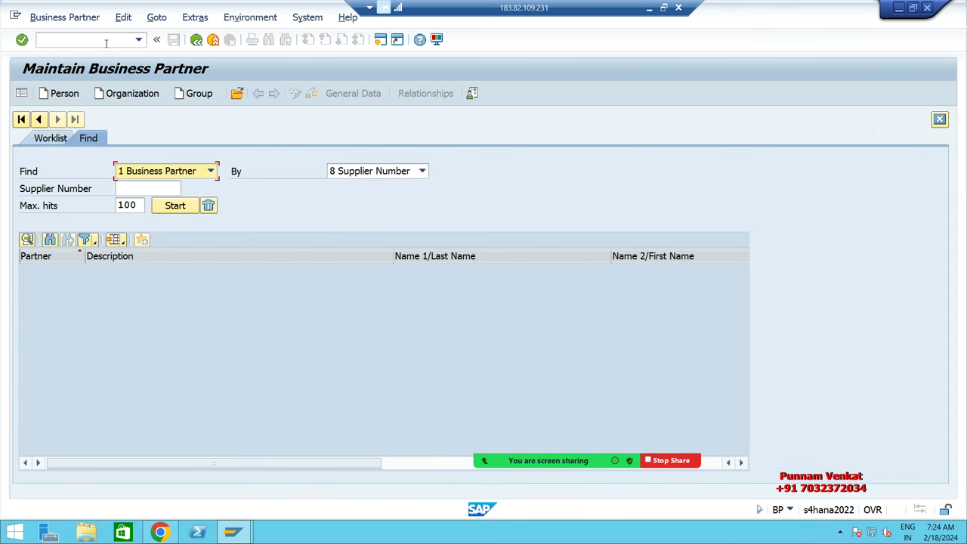
{"action": "left_click", "coordinate": [386, 177]}
{"action": "left_click", "coordinate": [385, 176]}
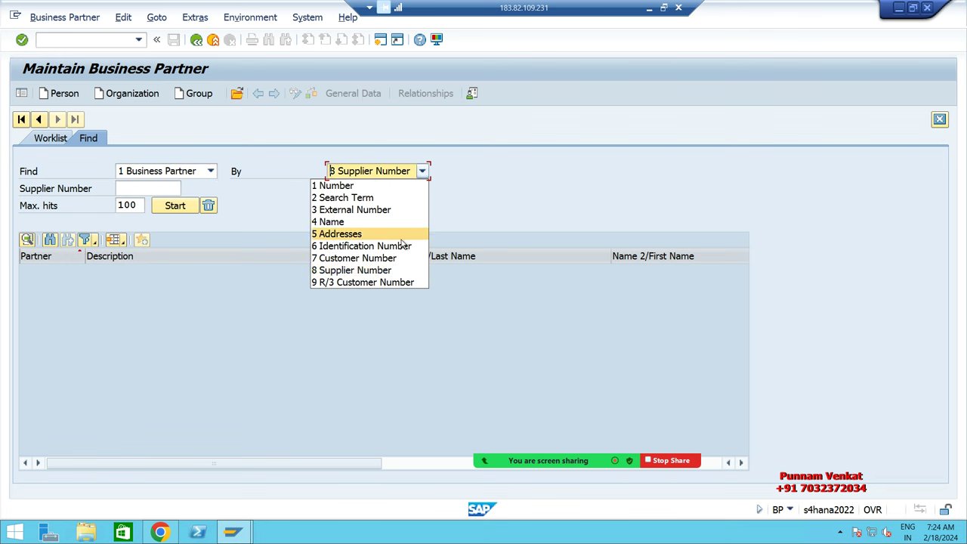
{"action": "left_click", "coordinate": [391, 270]}
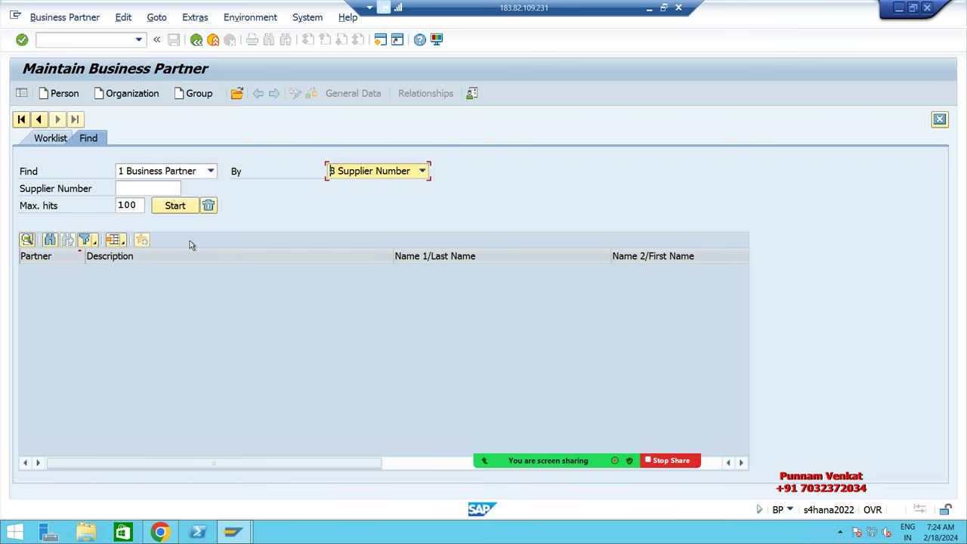
{"action": "left_click", "coordinate": [128, 189]}
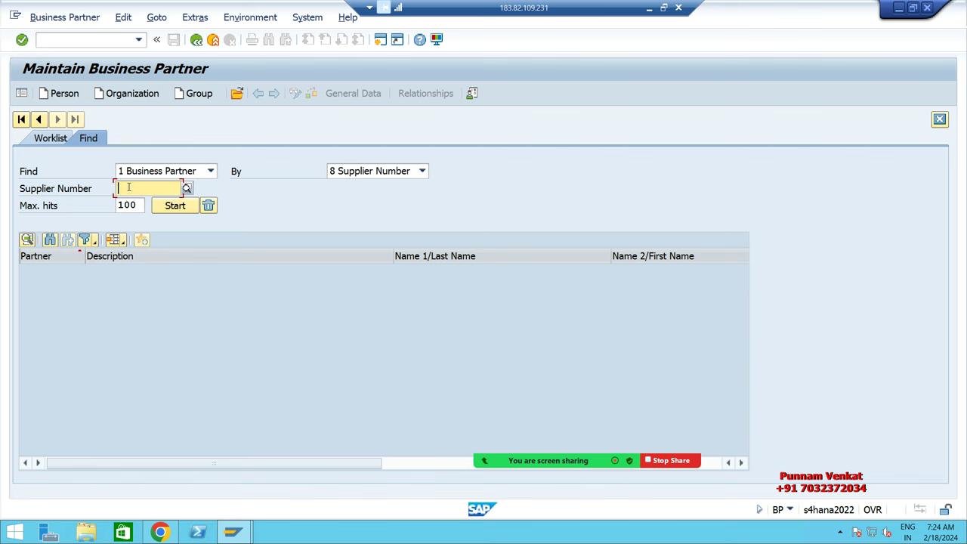
{"action": "key", "text": "ctrl+v"}
{"action": "key", "text": "Return"}
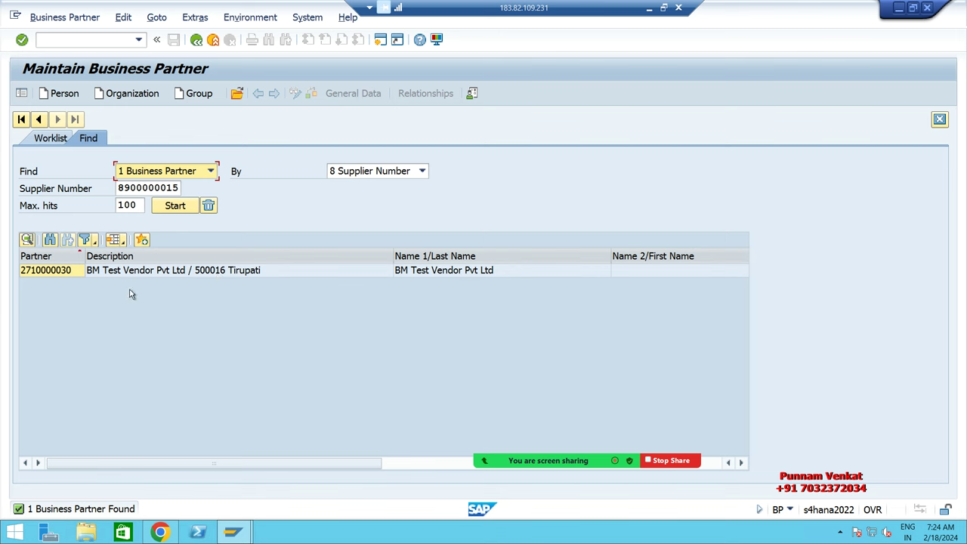
{"action": "double_click", "coordinate": [133, 272]}
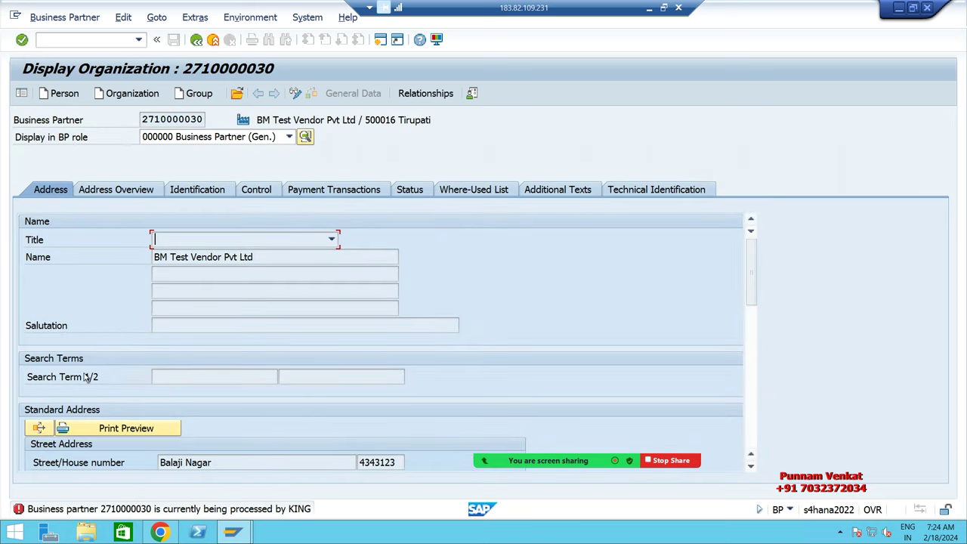
Step: Show it in role FLVN00 Supplier (Fin.Accounting) and review its BM10 company code data
{"action": "scroll", "coordinate": [273, 392], "scroll_direction": "down", "scroll_amount": 8}
{"action": "scroll", "coordinate": [273, 393], "scroll_direction": "up", "scroll_amount": 10}
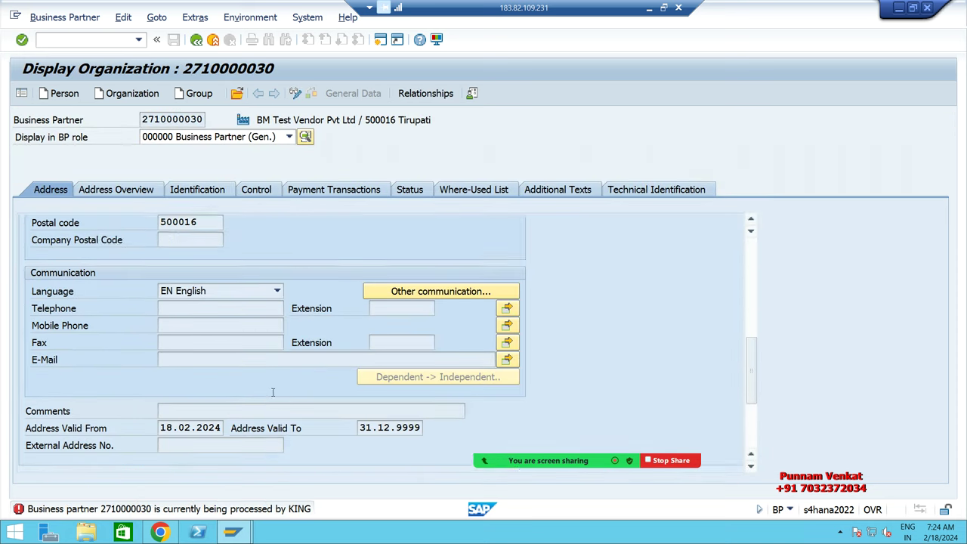
{"action": "scroll", "coordinate": [274, 397], "scroll_direction": "down", "scroll_amount": 10}
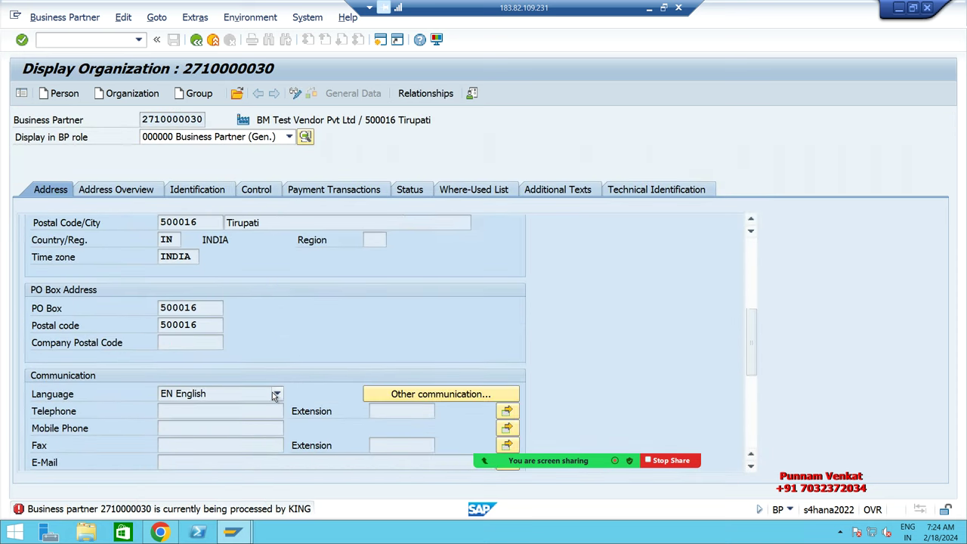
{"action": "scroll", "coordinate": [273, 393], "scroll_direction": "up", "scroll_amount": 12}
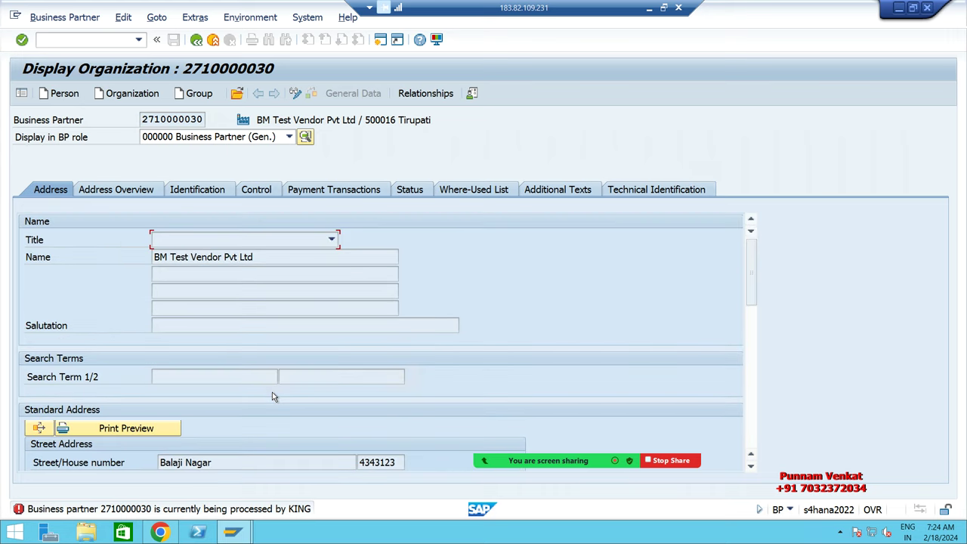
{"action": "left_click", "coordinate": [289, 138]}
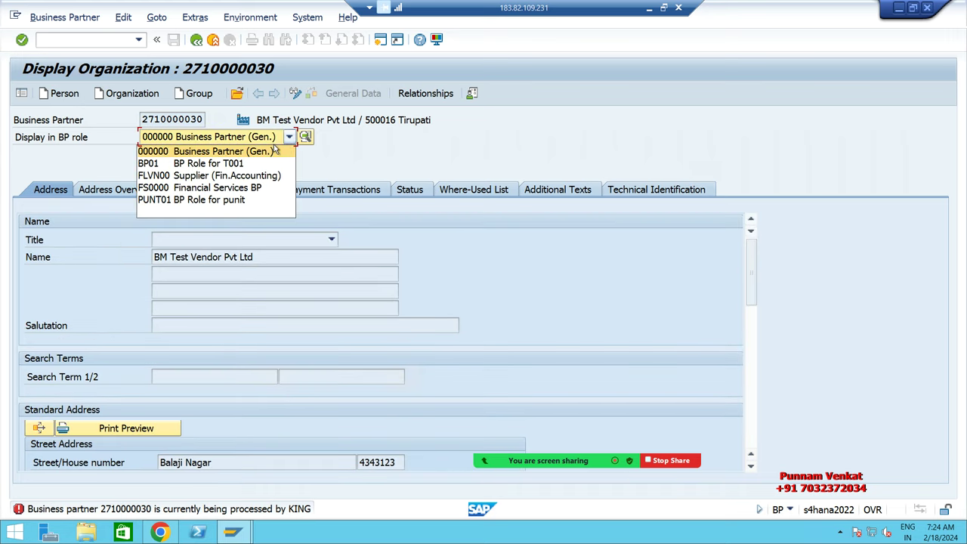
{"action": "left_click", "coordinate": [268, 176]}
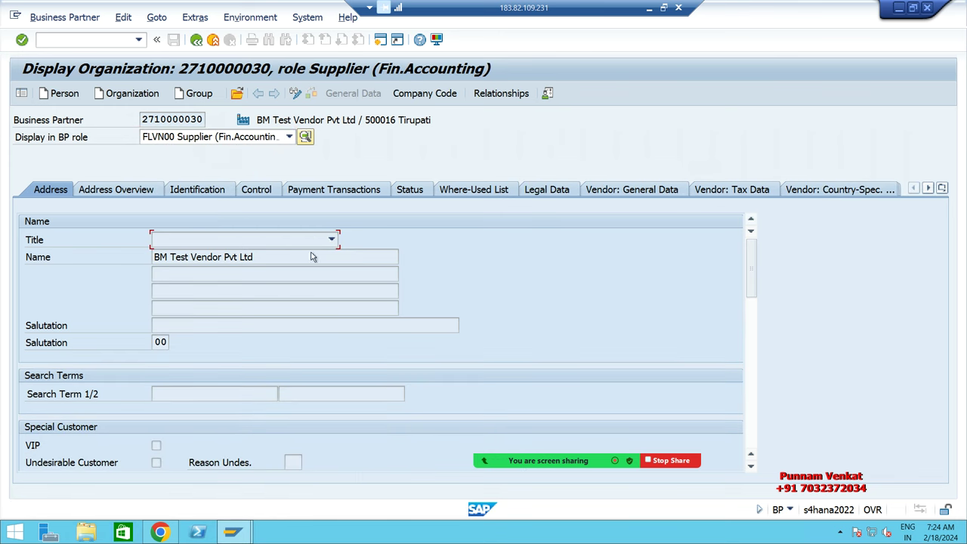
{"action": "left_click", "coordinate": [412, 94]}
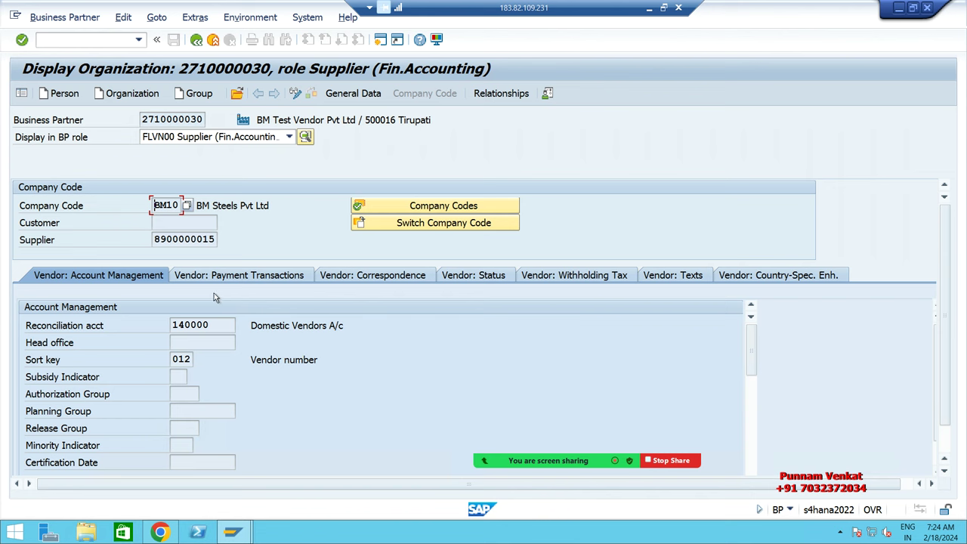
{"action": "left_click", "coordinate": [232, 277]}
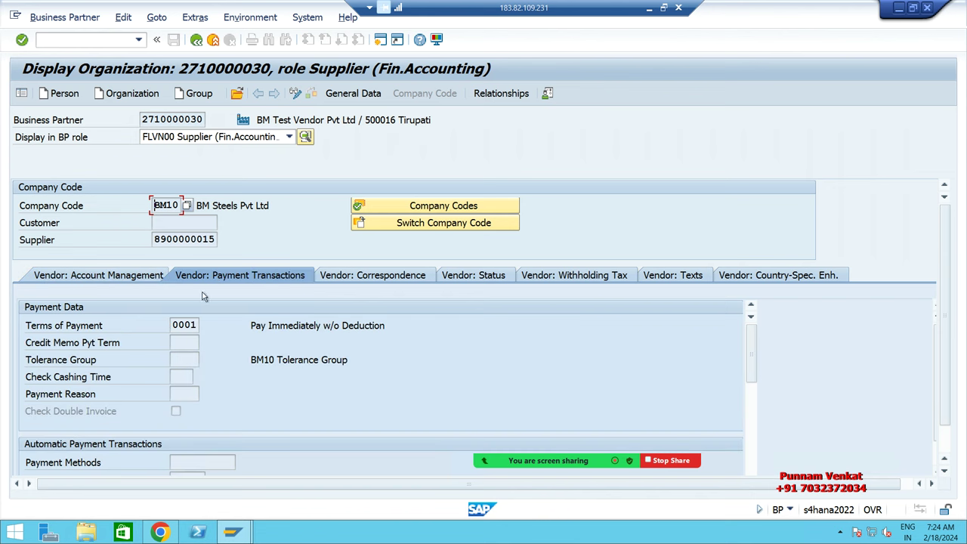
{"action": "left_click", "coordinate": [138, 275]}
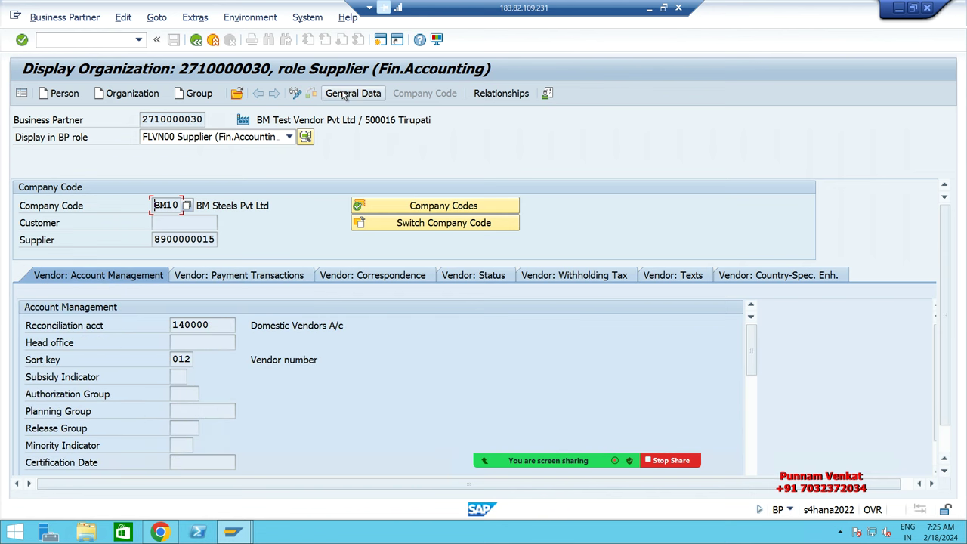
{"action": "left_click", "coordinate": [342, 93]}
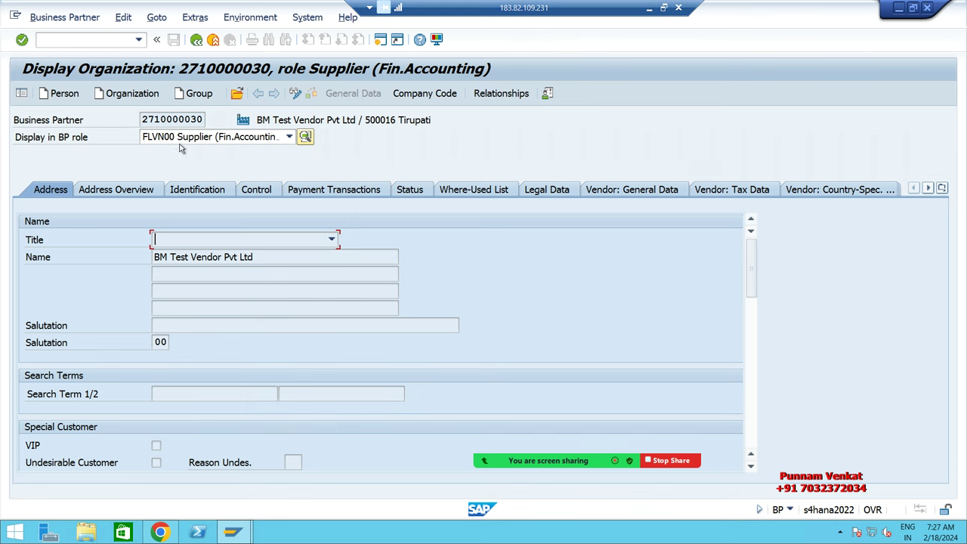
Step: Leave transaction BP with /n for the Easy Access menu, then step out of the remote session
{"action": "left_click", "coordinate": [114, 40]}
{"action": "type", "text": "/n"}
{"action": "key", "text": "Return"}
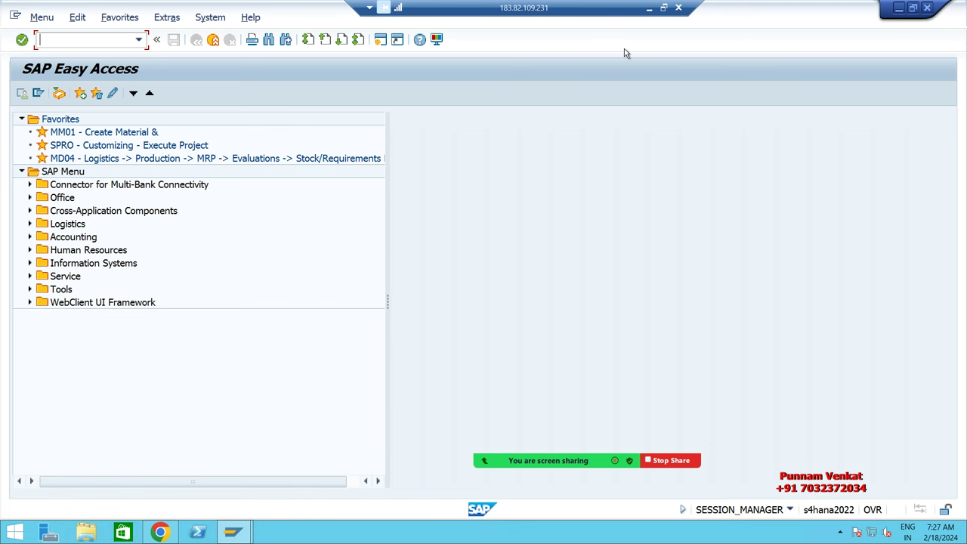
{"action": "left_click", "coordinate": [646, 9]}
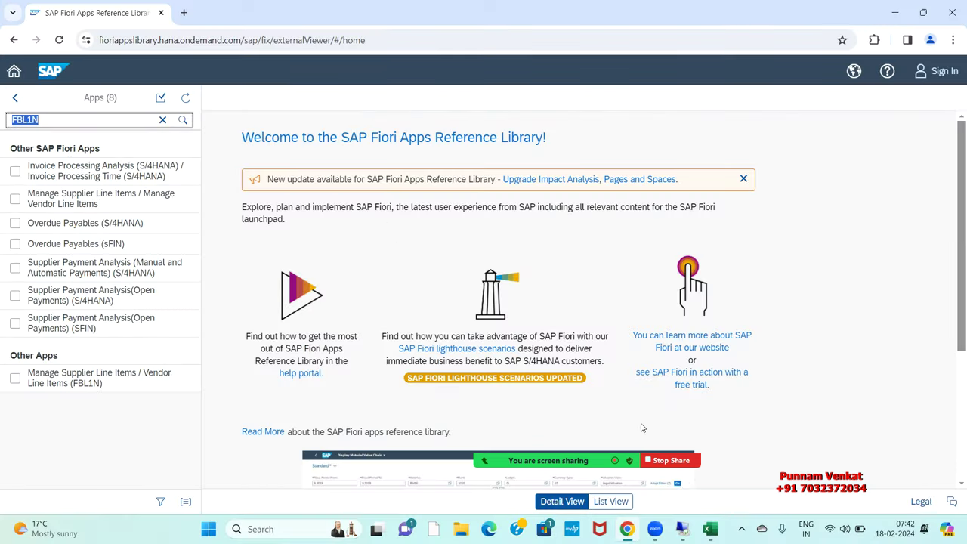
Step: Check in the Excel notes that FB60 maps to Create Incoming Invoice, then return to SAP
{"action": "left_click", "coordinate": [709, 530]}
{"action": "left_click", "coordinate": [743, 320]}
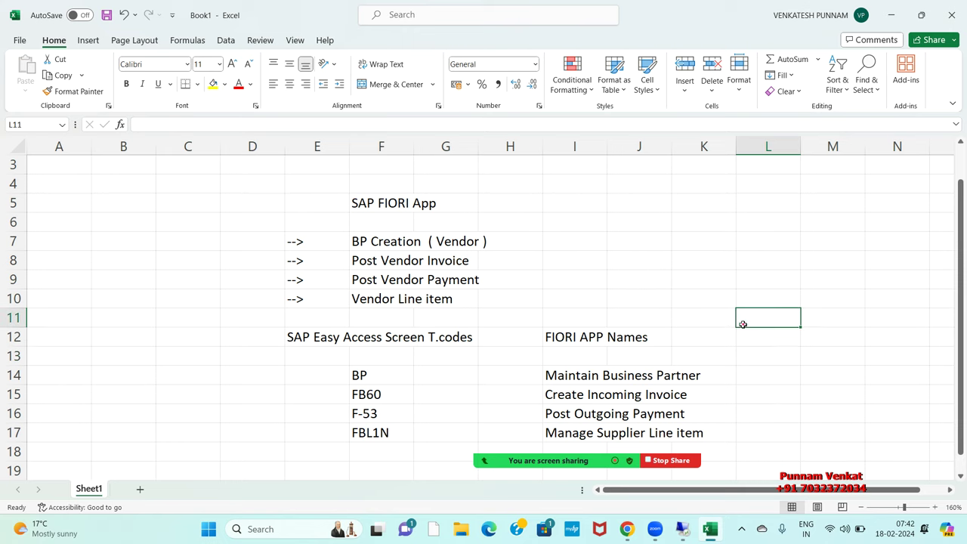
{"action": "scroll", "coordinate": [742, 323], "scroll_direction": "down", "scroll_amount": 3}
{"action": "left_click", "coordinate": [384, 225]}
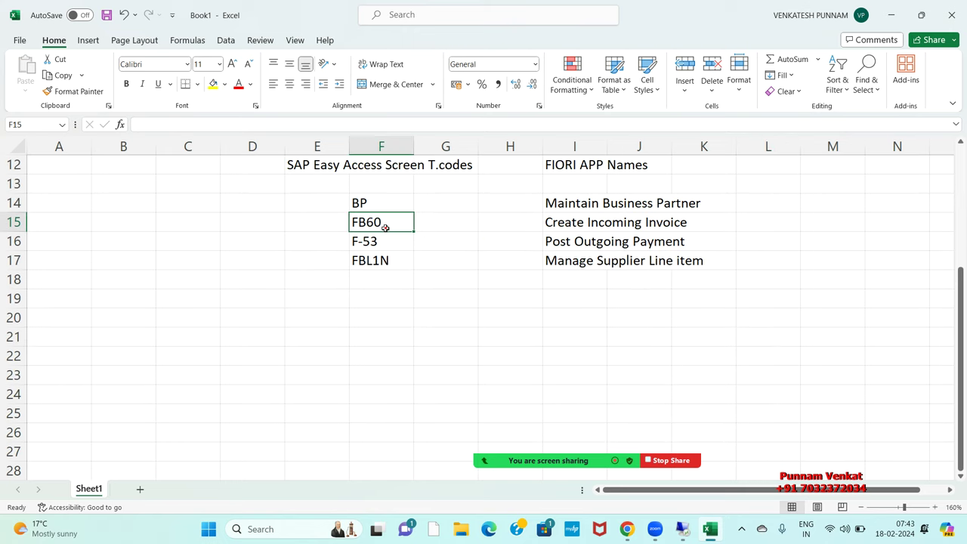
{"action": "left_click", "coordinate": [580, 226]}
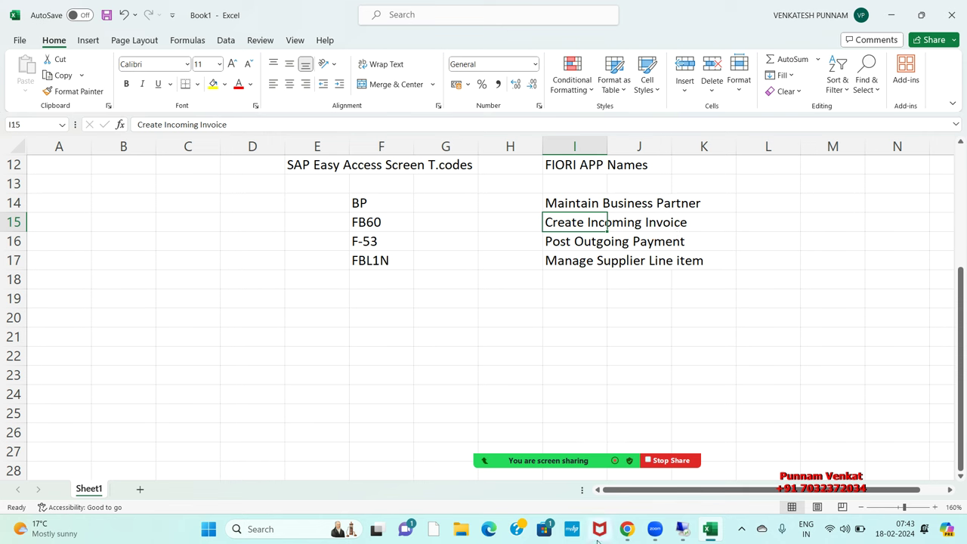
{"action": "left_click", "coordinate": [680, 530]}
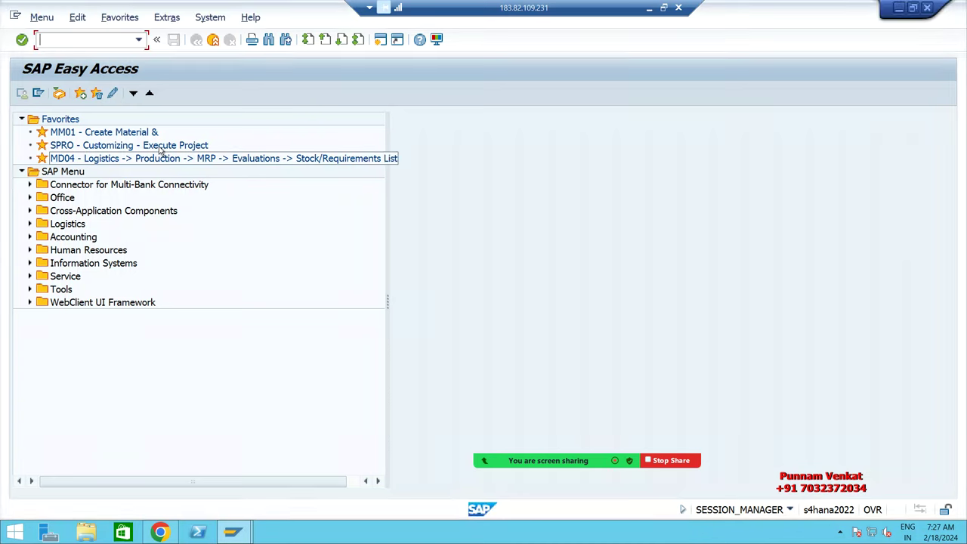
Step: Switch to the browser and go back to the Fiori launchpad Home page
{"action": "key", "text": "alt+Tab"}
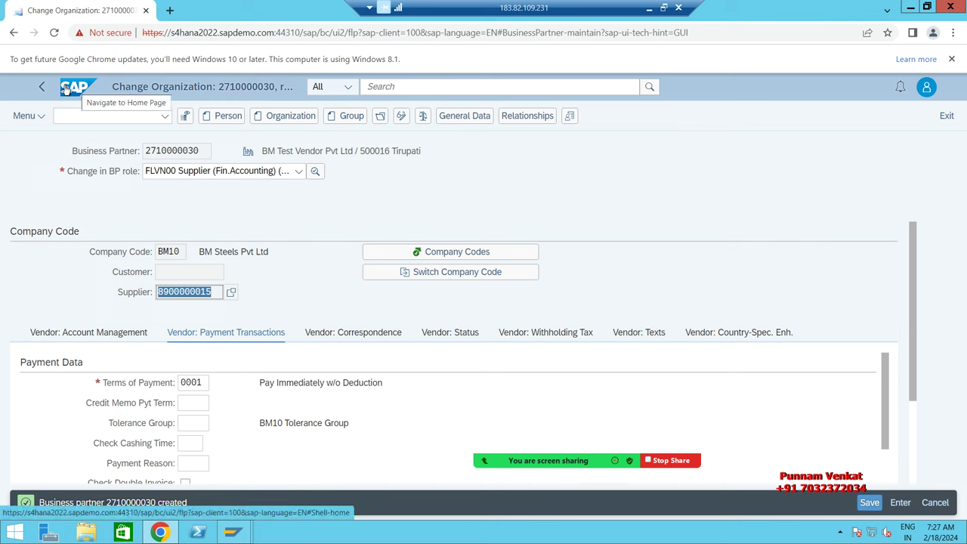
{"action": "left_click", "coordinate": [68, 89]}
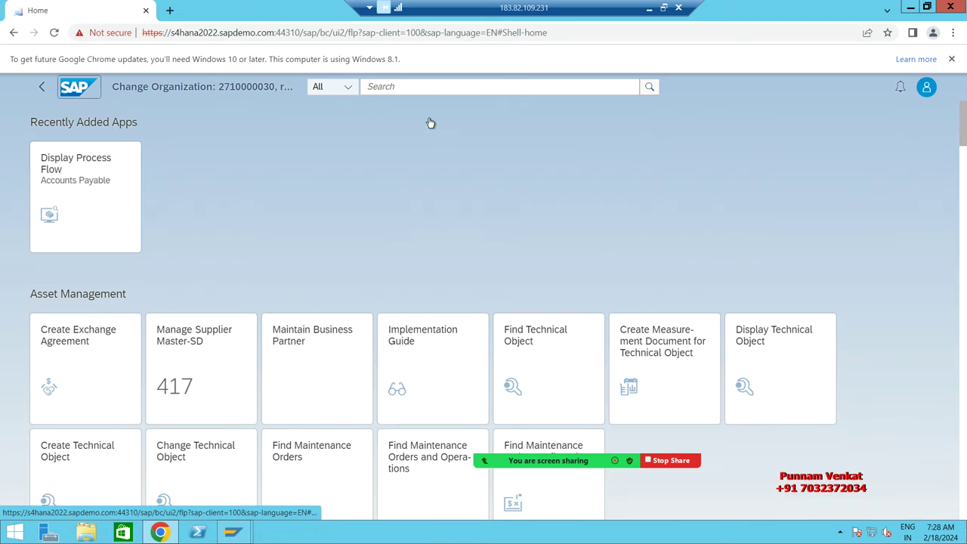
Step: Search the launchpad for 'CREATE INCOMING INVOICE' and open the Create Incoming Invoices app
{"action": "scroll", "coordinate": [391, 189], "scroll_direction": "down", "scroll_amount": 3}
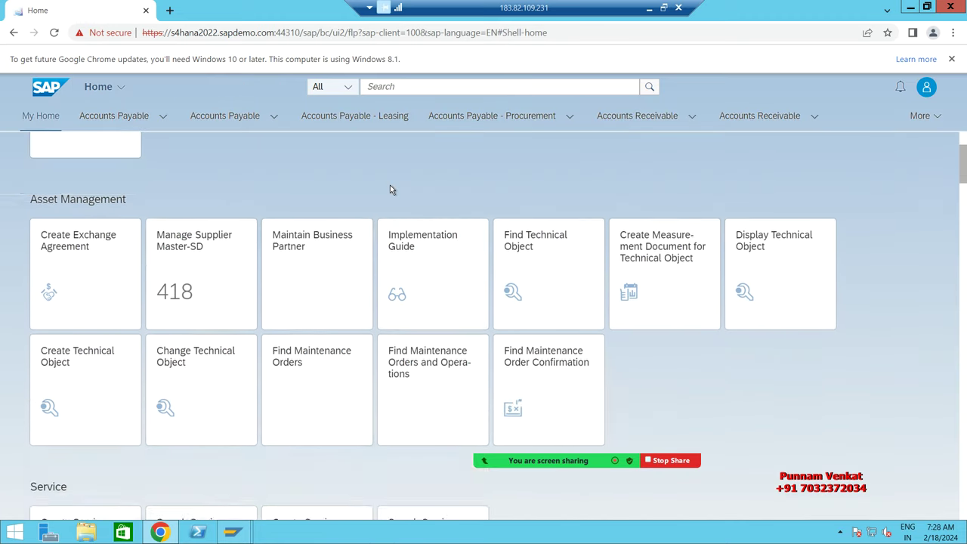
{"action": "scroll", "coordinate": [392, 190], "scroll_direction": "up", "scroll_amount": 3}
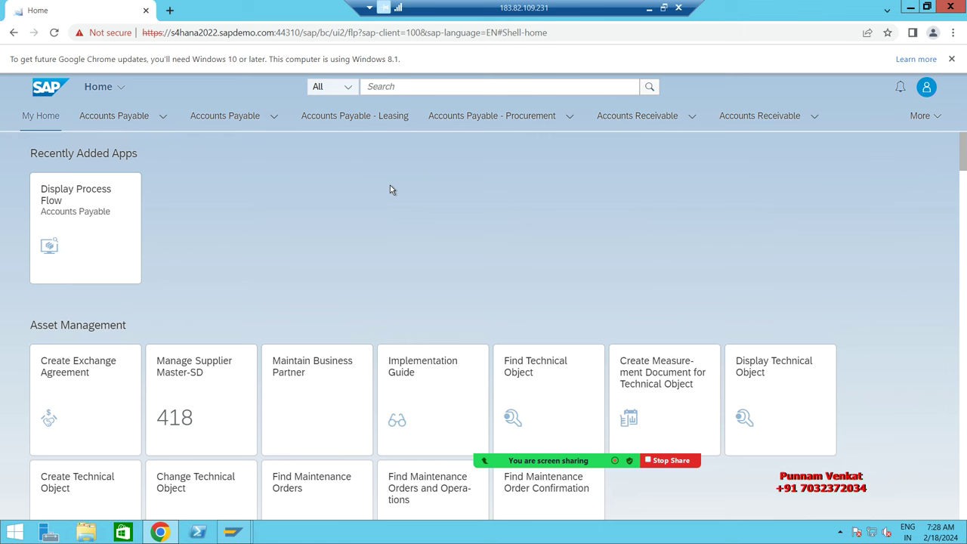
{"action": "left_click", "coordinate": [380, 86]}
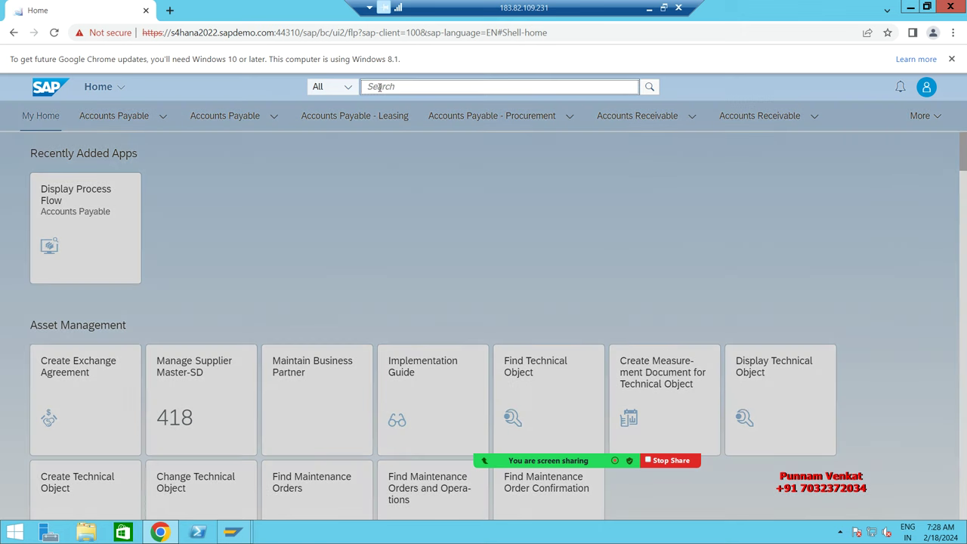
{"action": "type", "text": "CREATE"}
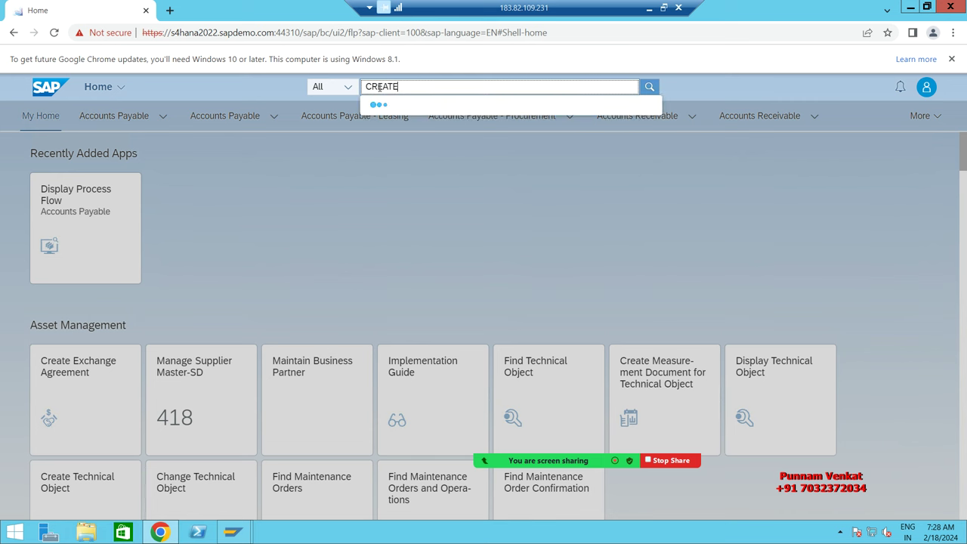
{"action": "type", "text": " INCOME"}
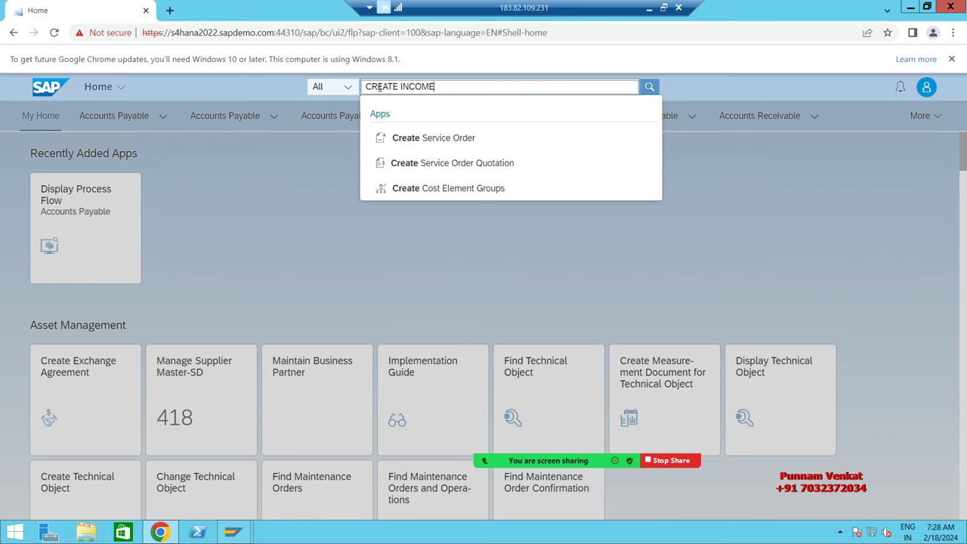
{"action": "key", "text": "BackSpace"}
{"action": "type", "text": "ING INVOICE"}
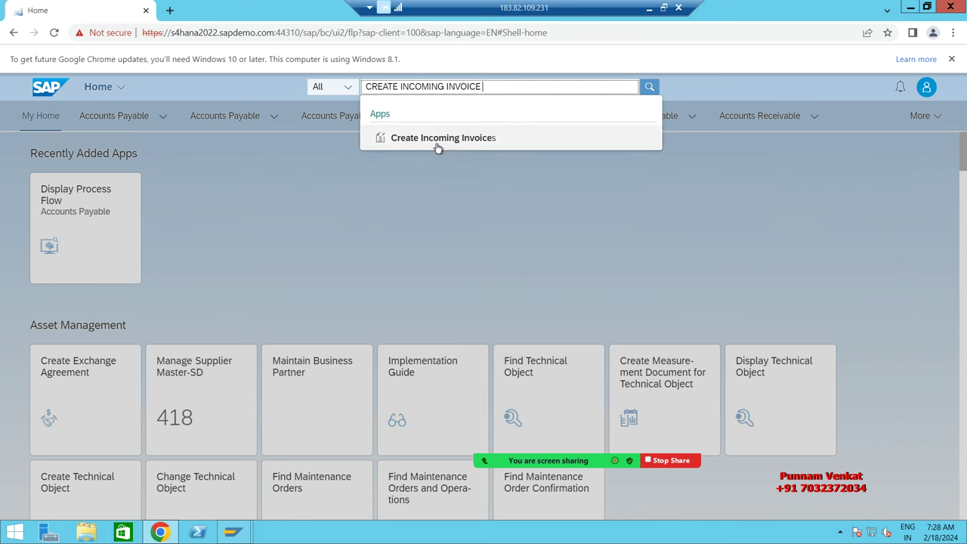
{"action": "left_click", "coordinate": [427, 143]}
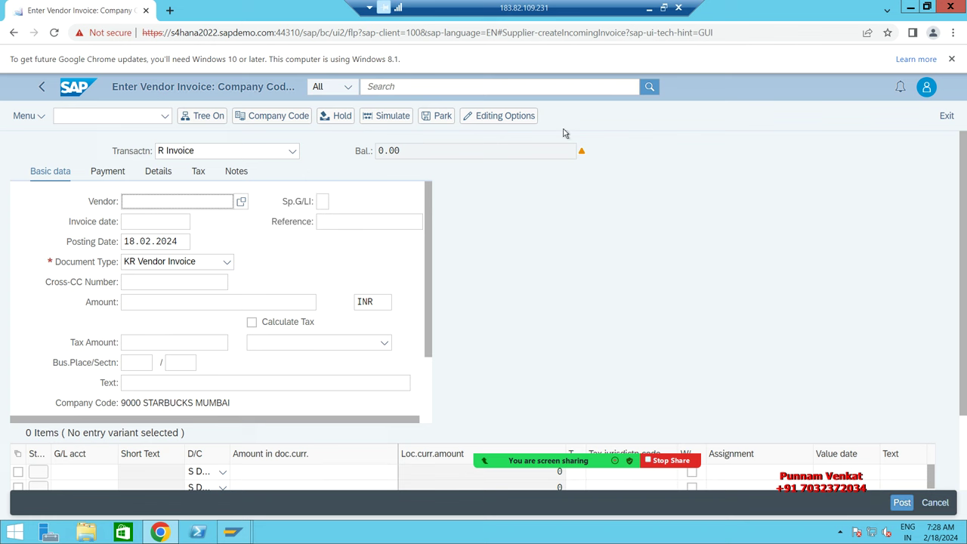
{"action": "key", "text": "alt+Tab"}
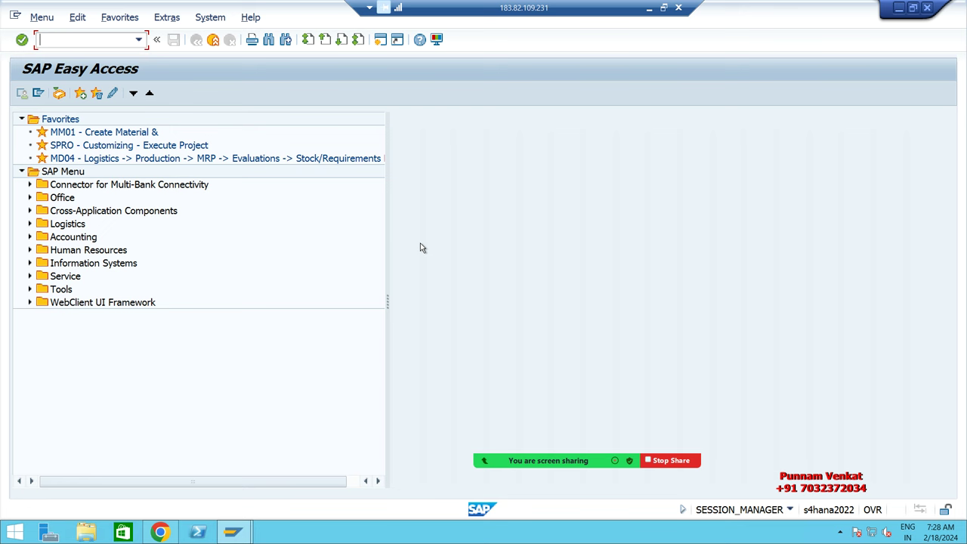
{"action": "type", "text": "FB60"}
{"action": "key", "text": "Return"}
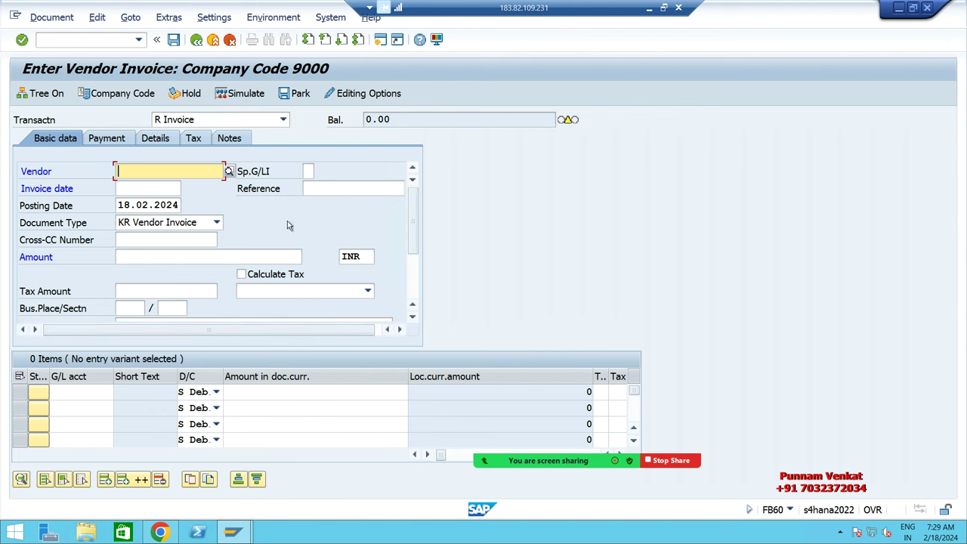
{"action": "left_click", "coordinate": [74, 395]}
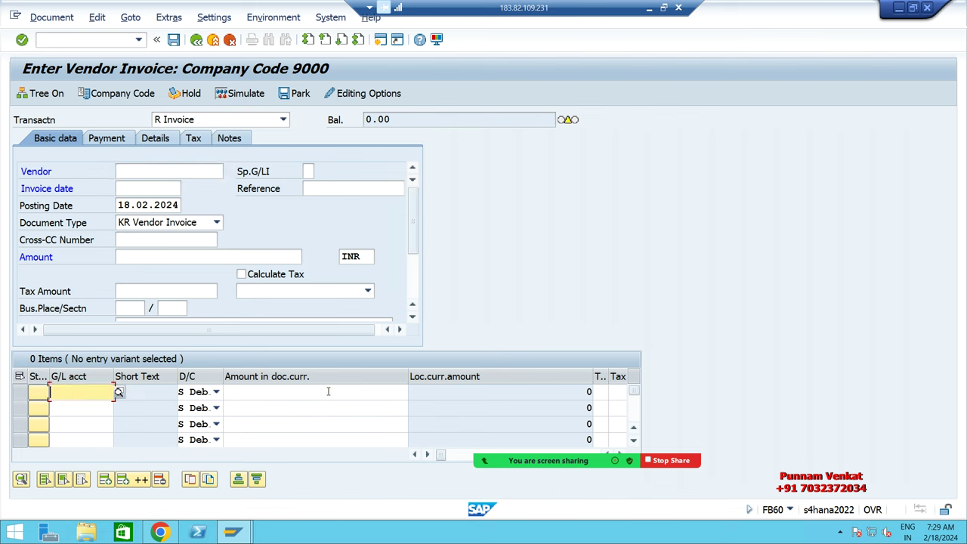
{"action": "left_click", "coordinate": [328, 391]}
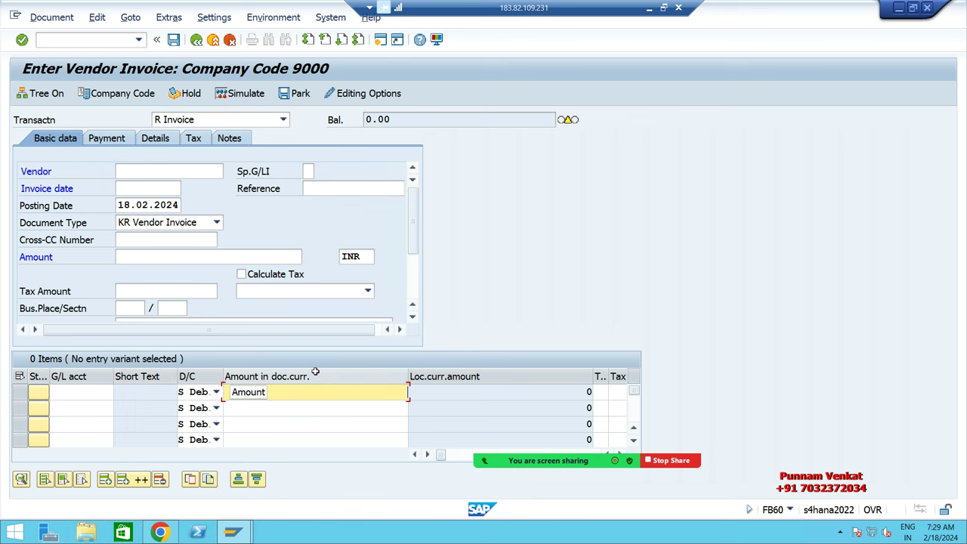
{"action": "key", "text": "alt+Tab"}
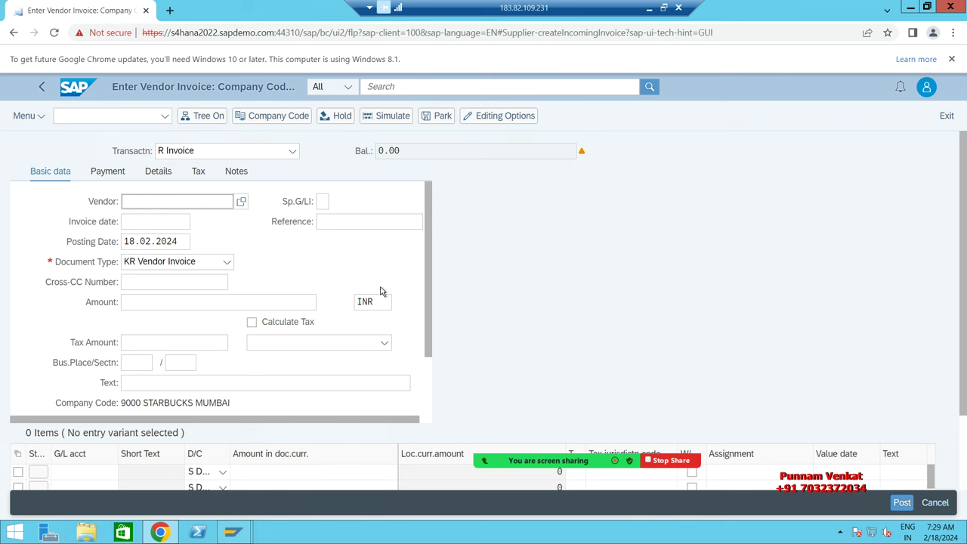
Step: Change the invoice's company code from 9000 to BM10 (BM Steels Pvt Ltd Vizag)
{"action": "left_click", "coordinate": [280, 119]}
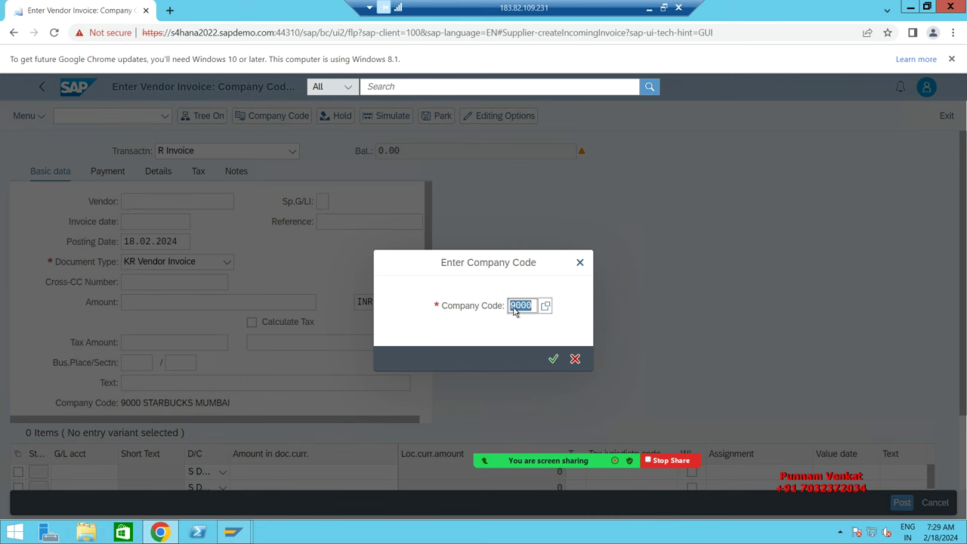
{"action": "left_click", "coordinate": [510, 310]}
{"action": "key", "text": "BackSpace"}
{"action": "type", "text": "BM10"}
{"action": "left_click", "coordinate": [540, 364]}
{"action": "left_click", "coordinate": [557, 361]}
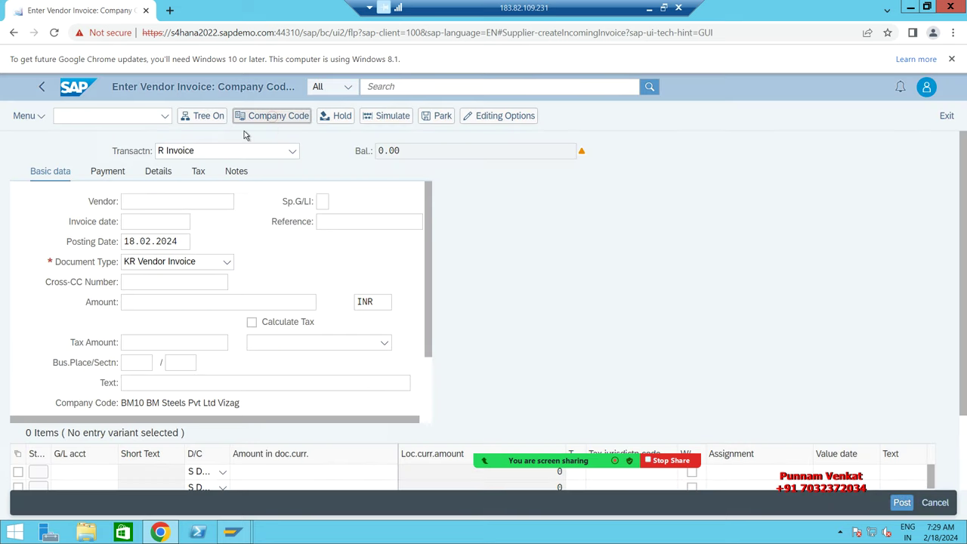
{"action": "left_click", "coordinate": [274, 120]}
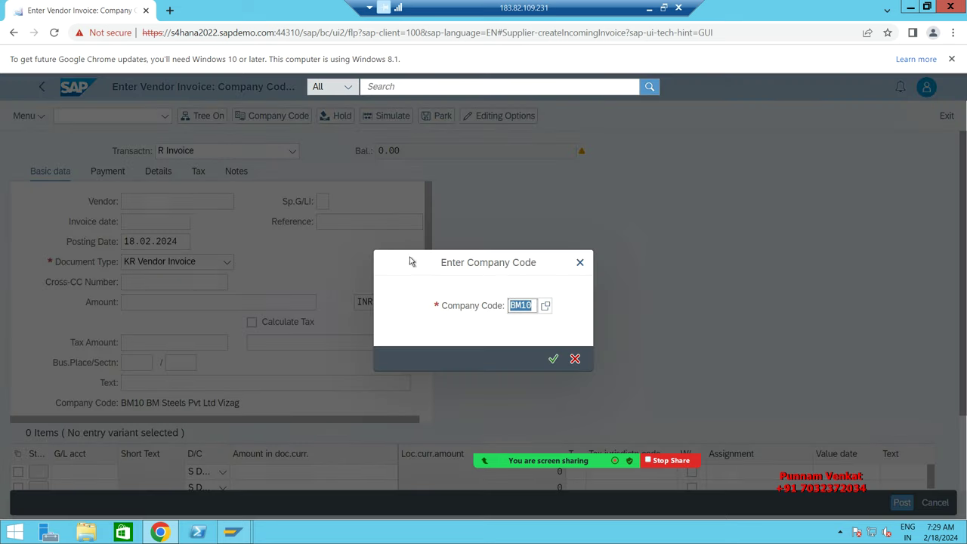
{"action": "left_click", "coordinate": [554, 360]}
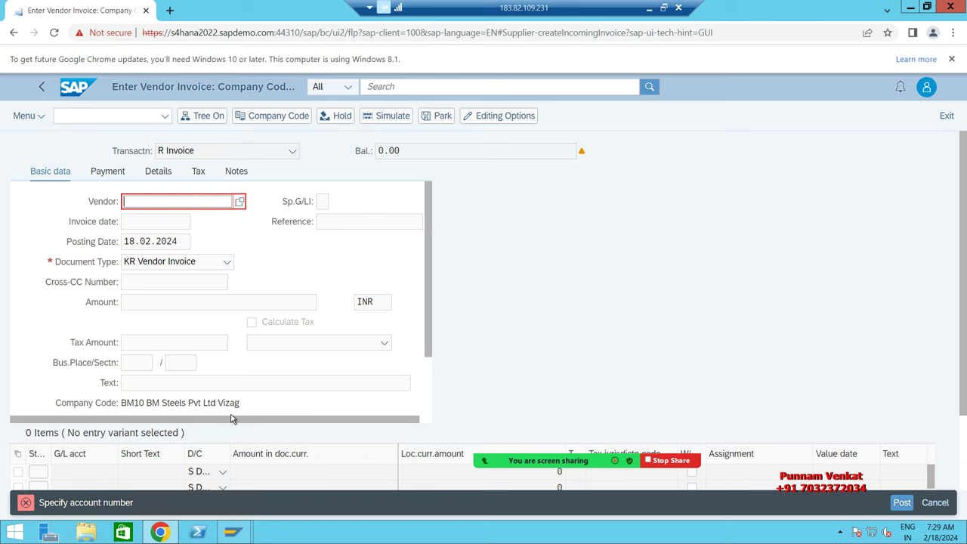
Step: Search suppliers by name 'BM TEST' and select BM TEST VENDOR PVT LTD as vendor
{"action": "left_click", "coordinate": [242, 203]}
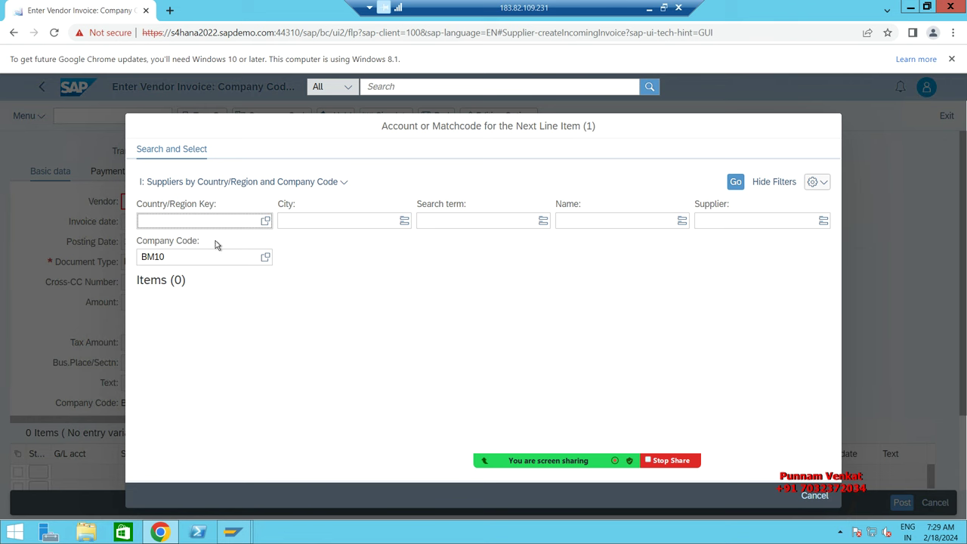
{"action": "left_click", "coordinate": [572, 227]}
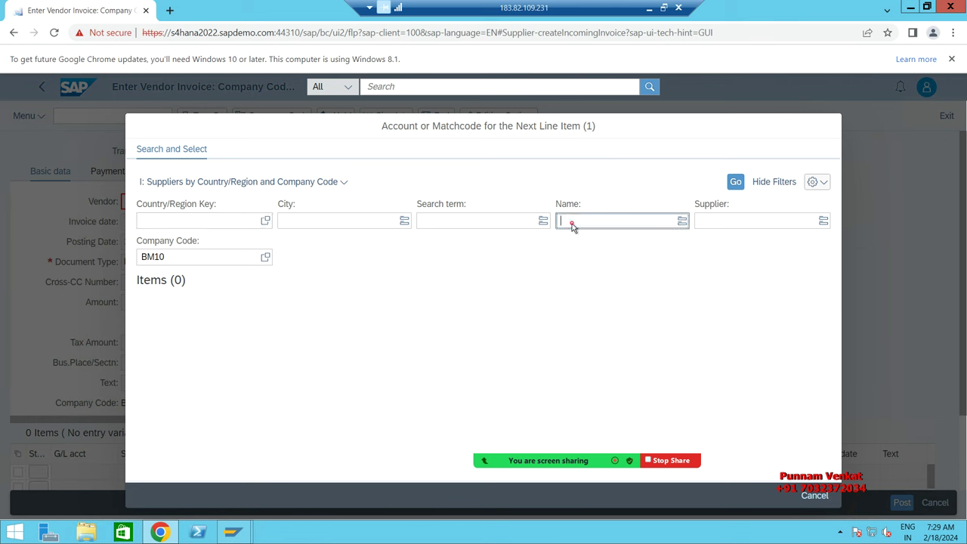
{"action": "type", "text": "BM"}
{"action": "type", "text": "TEST*"}
{"action": "left_click", "coordinate": [734, 183]}
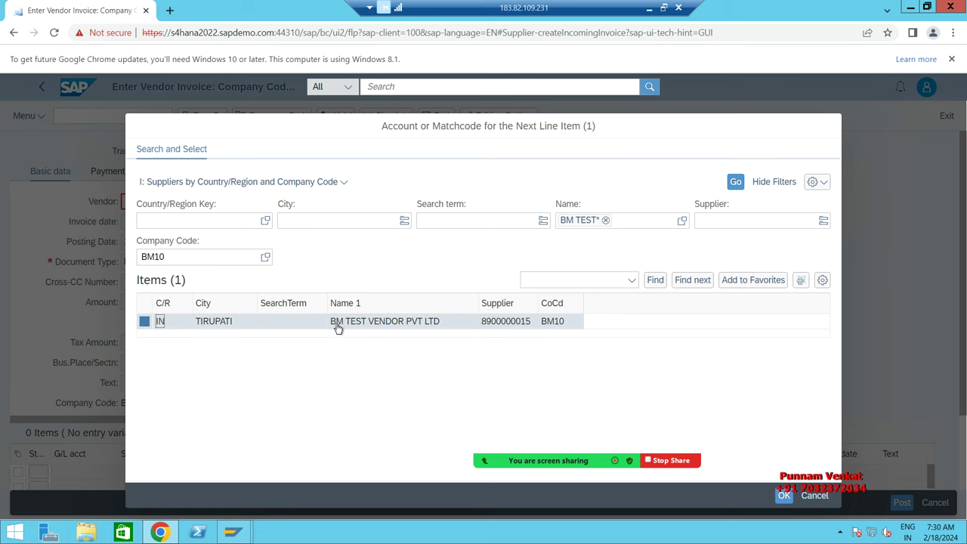
{"action": "double_click", "coordinate": [387, 321]}
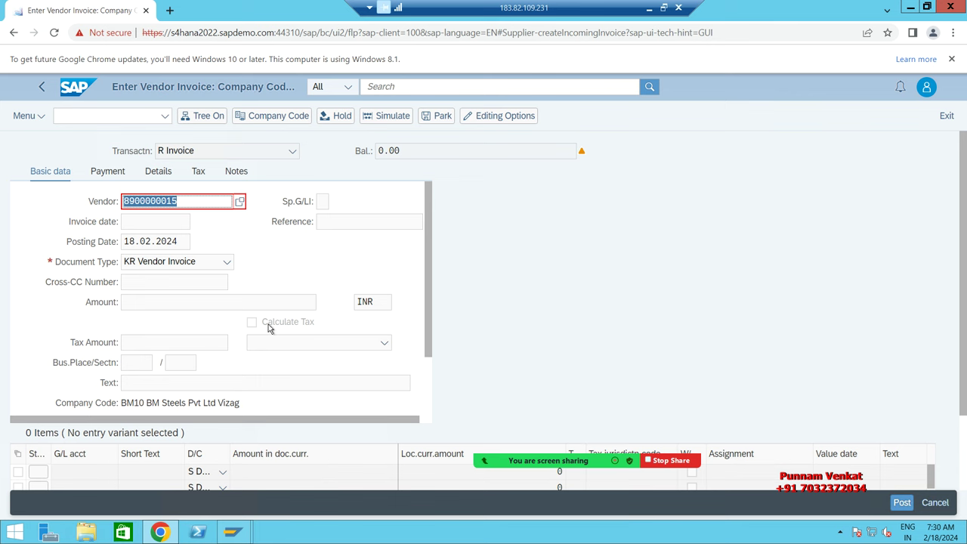
Step: Accept the vendor and set the invoice date to 18.02.2024
{"action": "key", "text": "Return"}
{"action": "key", "text": "Tab"}
{"action": "key", "text": "ctrl+c"}
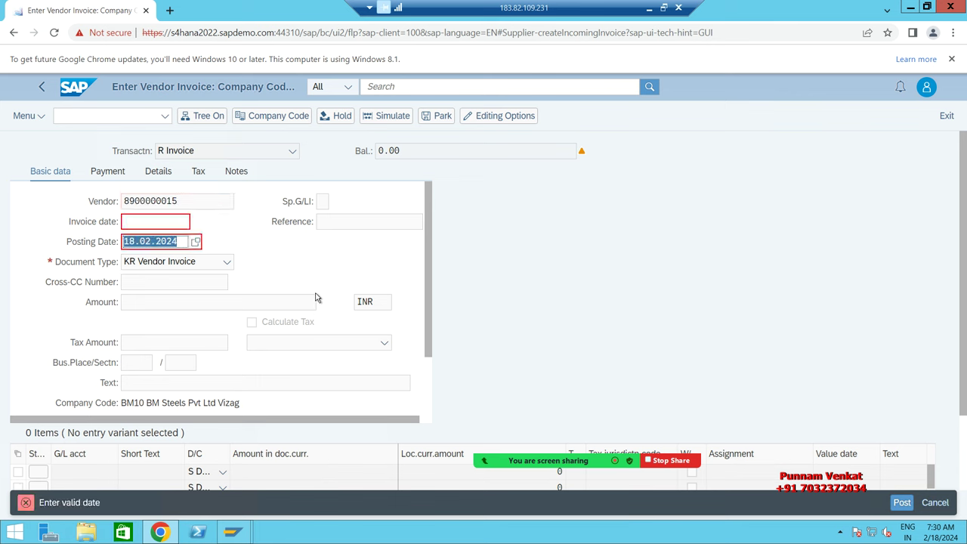
{"action": "key", "text": "shift+Tab"}
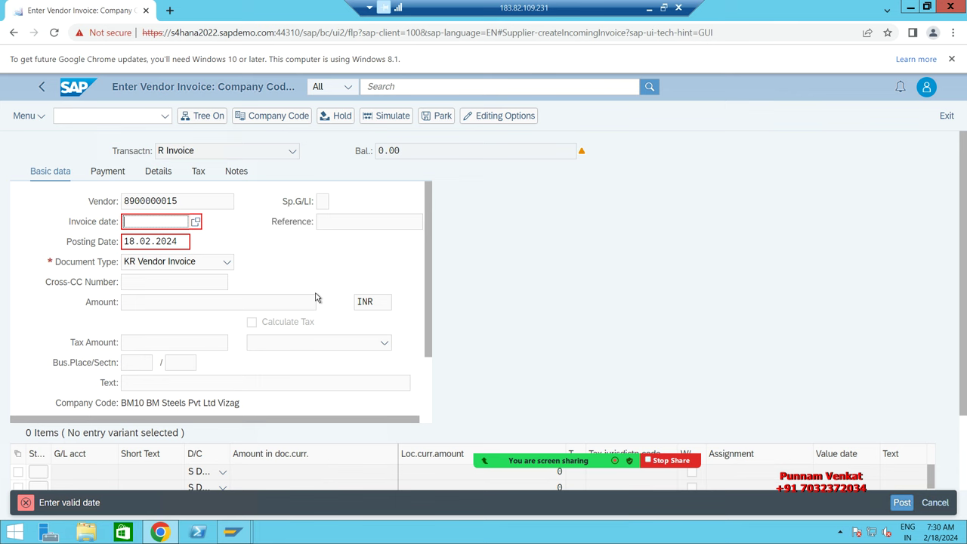
{"action": "key", "text": "ctrl+v"}
{"action": "key", "text": "Return"}
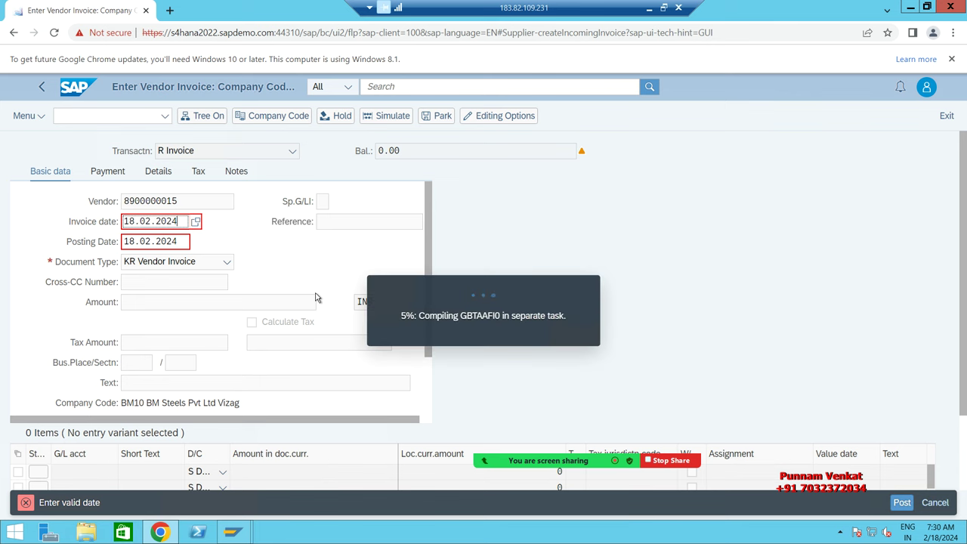
Step: Enter reference 'Testing' and header text 'Being Vendor Invoice posting'
{"action": "left_click", "coordinate": [320, 225]}
{"action": "type", "text": "TESTING"}
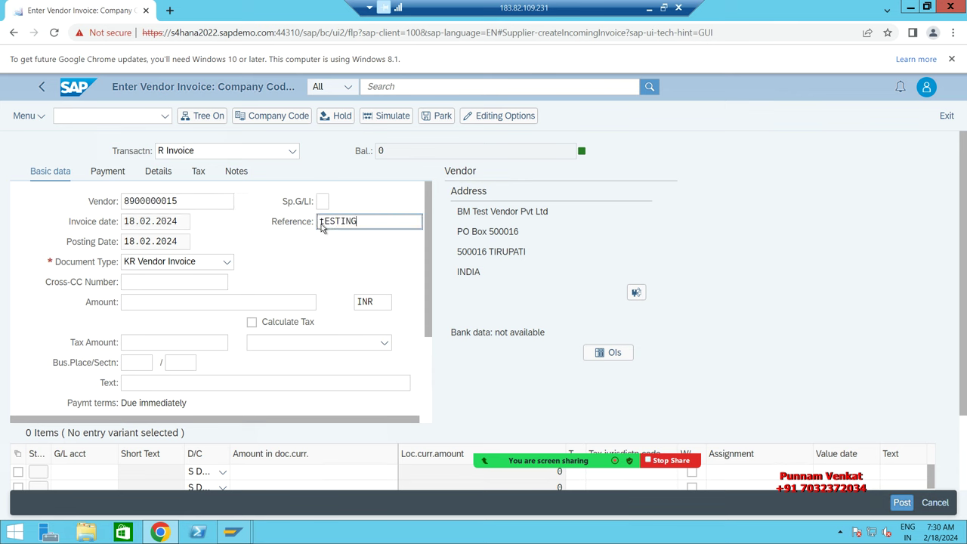
{"action": "key", "text": "BackSpace"}
{"action": "key", "text": "BackSpace"}
{"action": "key", "text": "BackSpace"}
{"action": "type", "text": "Testing"}
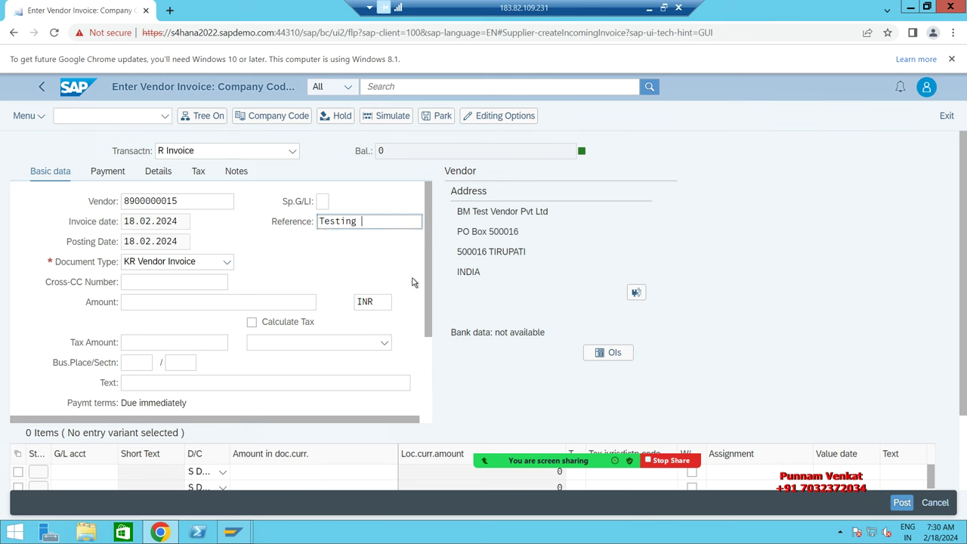
{"action": "key", "text": "Return"}
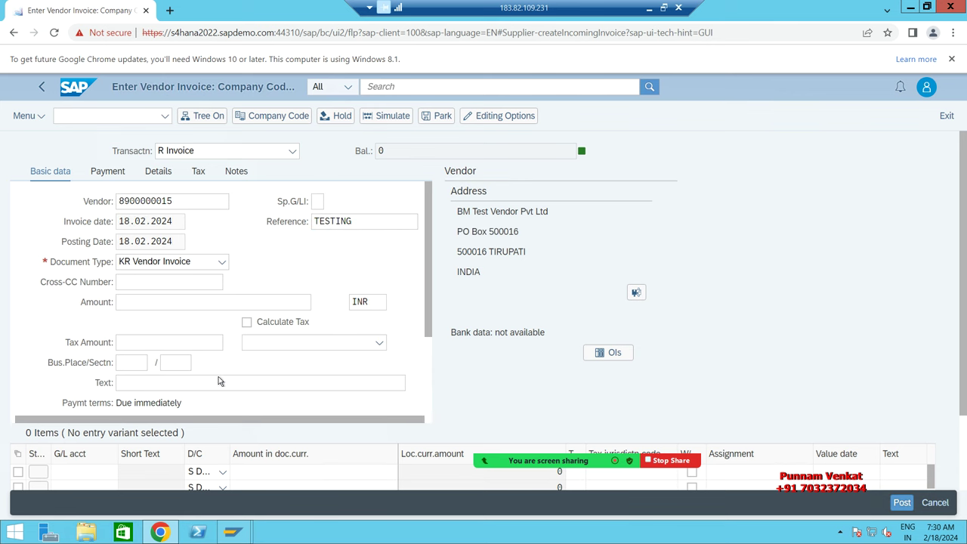
{"action": "left_click", "coordinate": [215, 385]}
{"action": "type", "text": "Bein"}
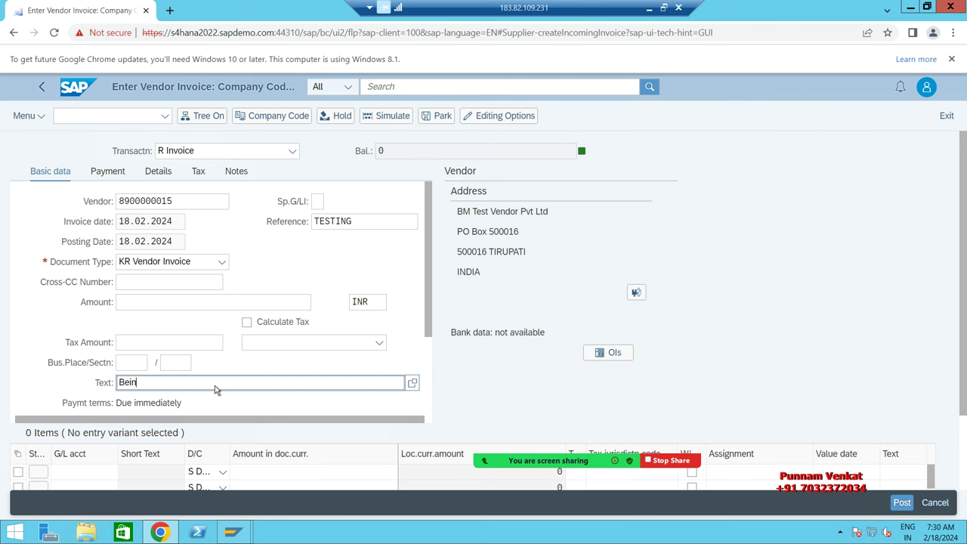
{"action": "type", "text": "g Vendor Invoice posting"}
{"action": "left_click", "coordinate": [81, 474]}
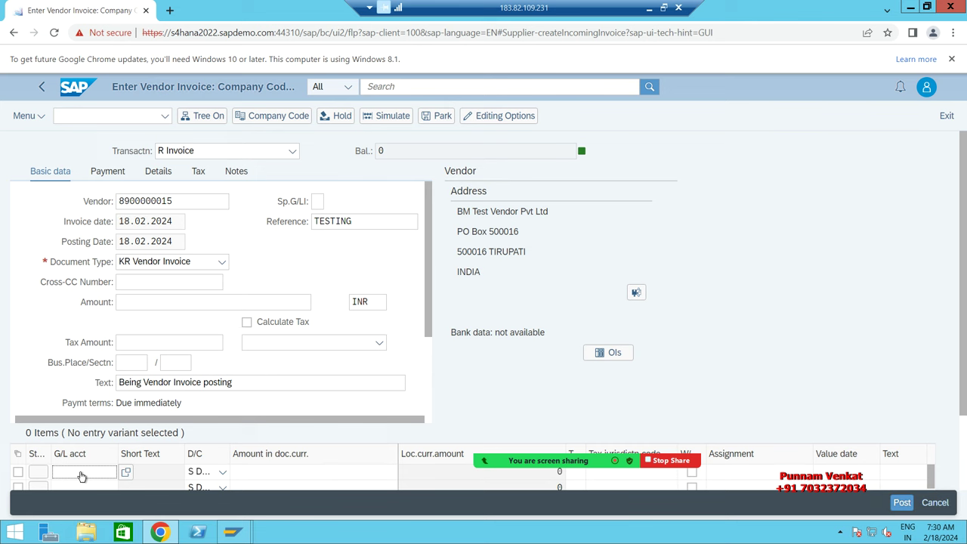
Step: Enter G/L account 440000 and amount 100000 in the first line item
{"action": "type", "text": "440000"}
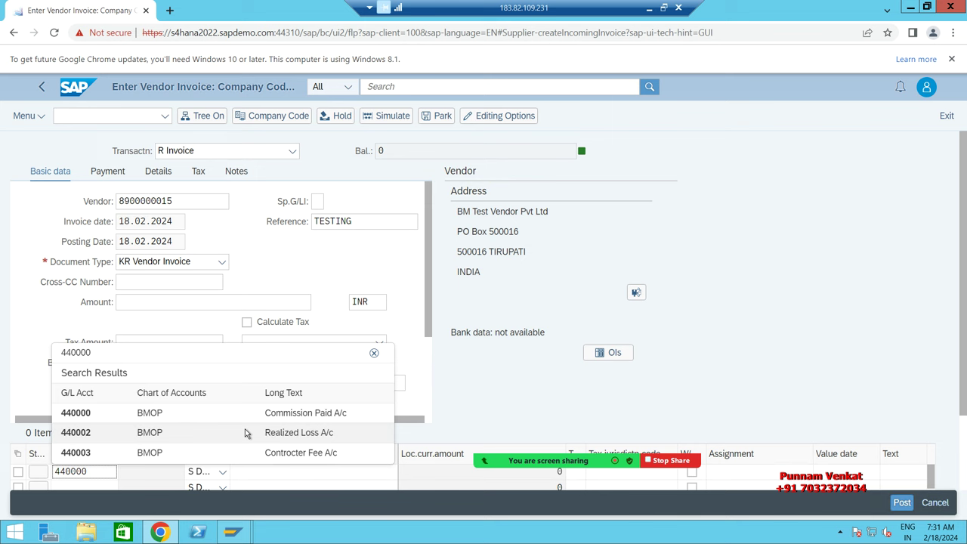
{"action": "left_click", "coordinate": [266, 421]}
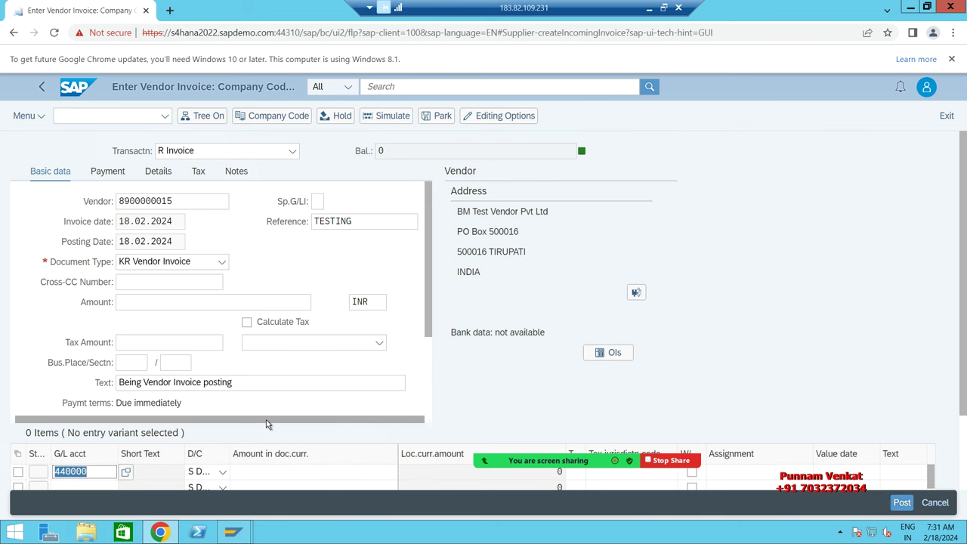
{"action": "left_click", "coordinate": [300, 474]}
{"action": "type", "text": "100"}
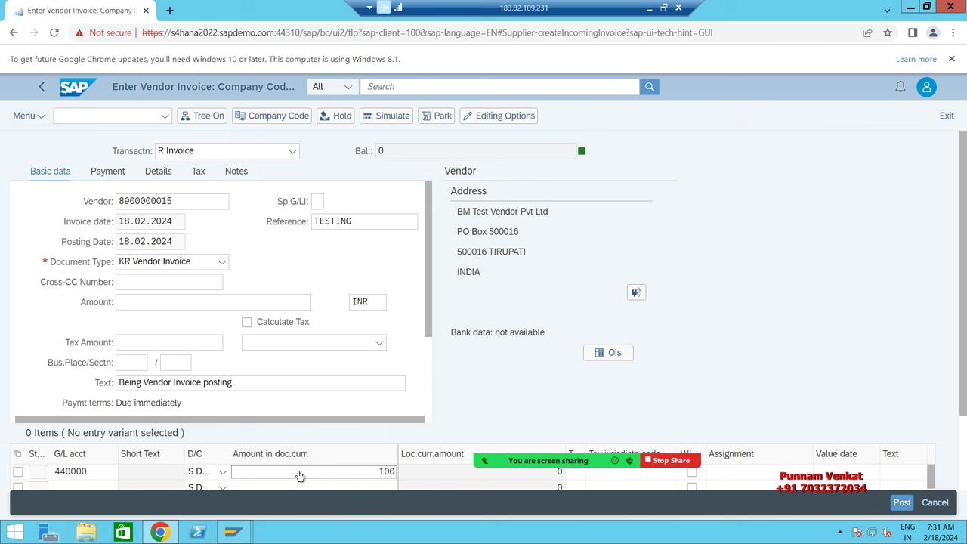
{"action": "type", "text": "000"}
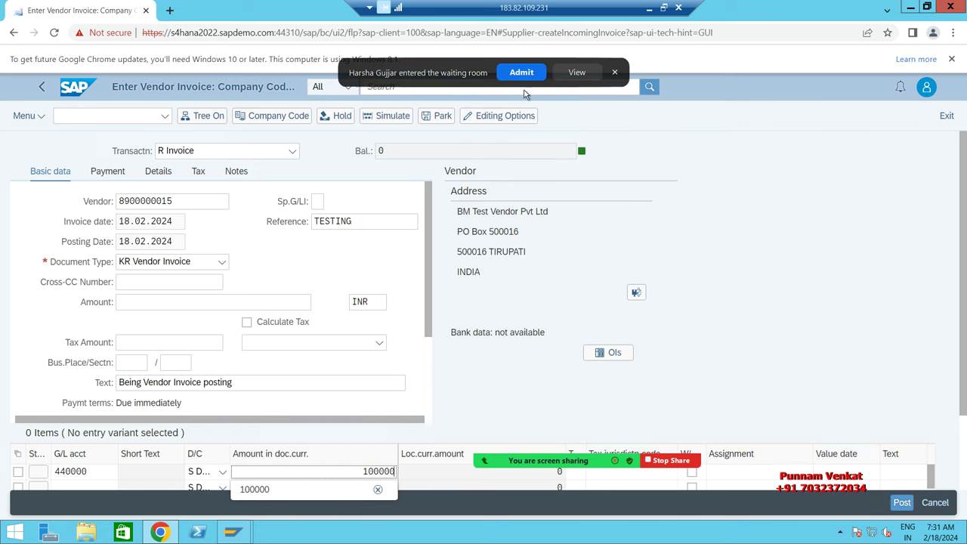
{"action": "left_click", "coordinate": [519, 74]}
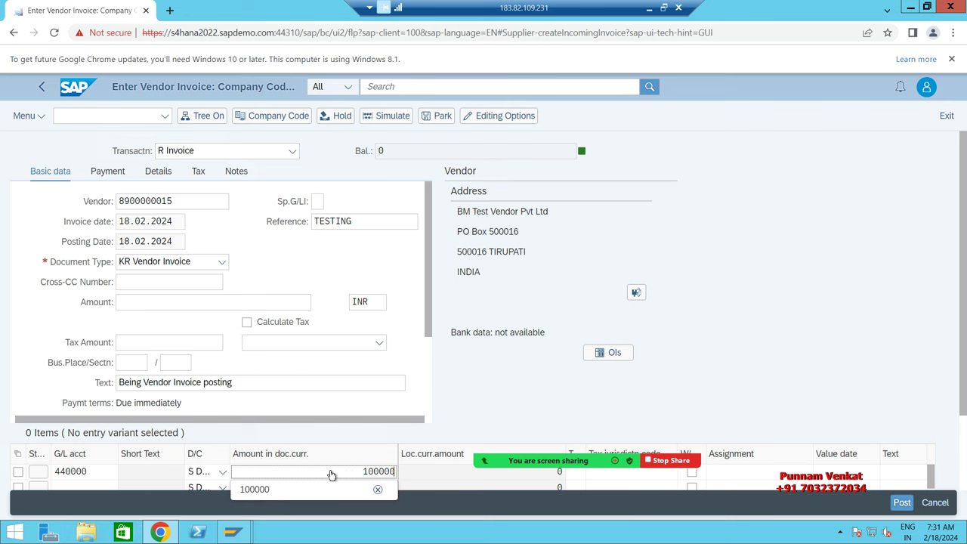
{"action": "key", "text": "Tab"}
{"action": "key", "text": "Tab"}
{"action": "key", "text": "Tab"}
{"action": "key", "text": "Tab"}
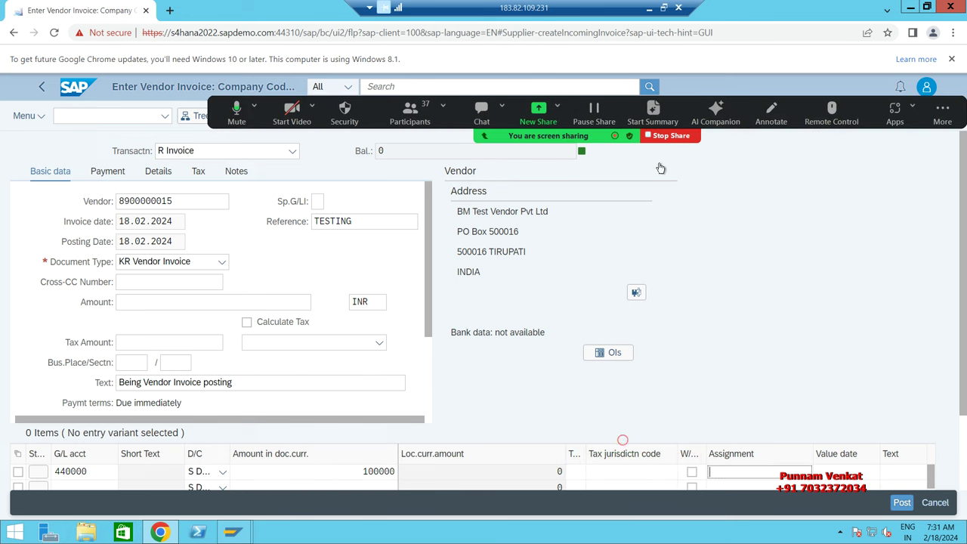
Step: Set the first line item's cost center to BMFC
{"action": "left_click", "coordinate": [456, 475]}
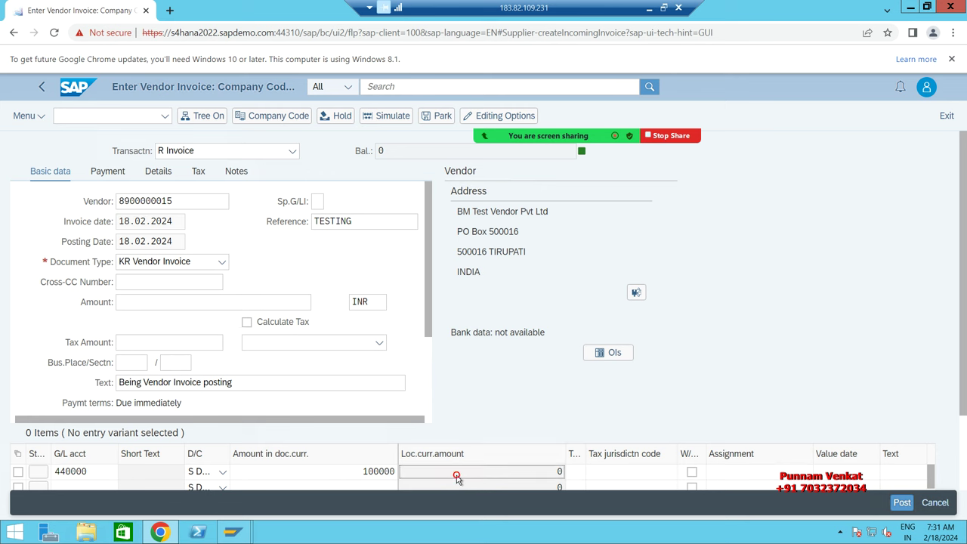
{"action": "key", "text": "Tab"}
{"action": "key", "text": "Tab"}
{"action": "key", "text": "Tab"}
{"action": "key", "text": "Tab"}
{"action": "key", "text": "Tab"}
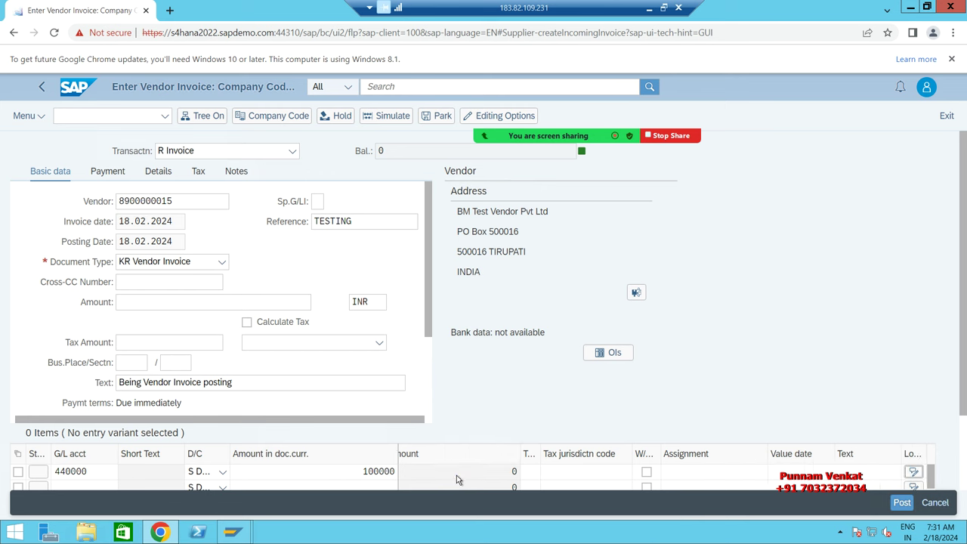
{"action": "key", "text": "Tab"}
{"action": "key", "text": "Tab"}
{"action": "key", "text": "Tab"}
{"action": "key", "text": "Tab"}
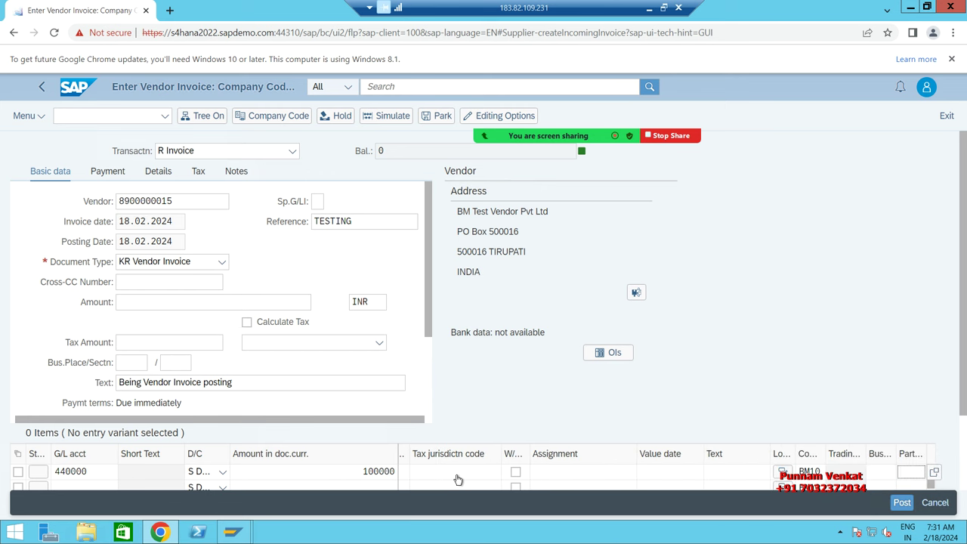
{"action": "key", "text": "Tab"}
{"action": "key", "text": "Tab"}
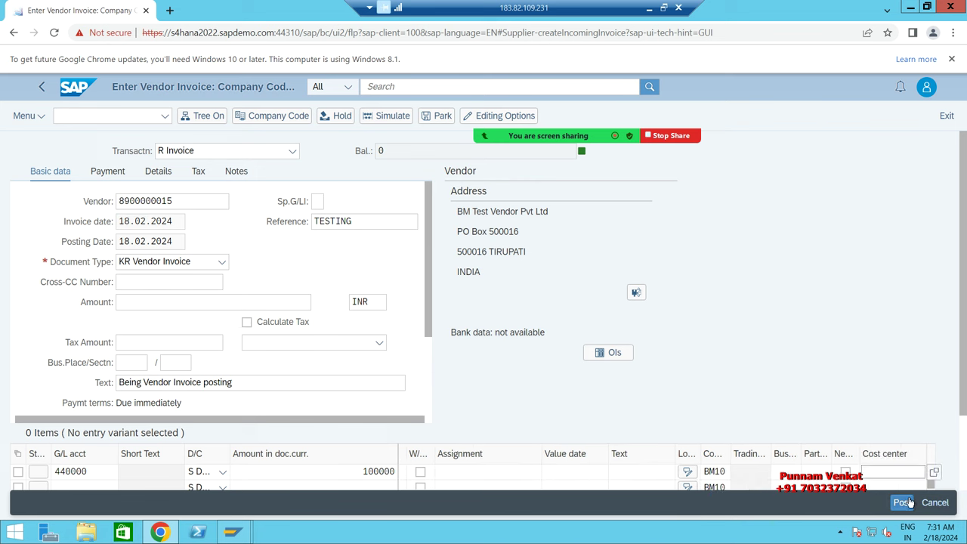
{"action": "type", "text": "bm"}
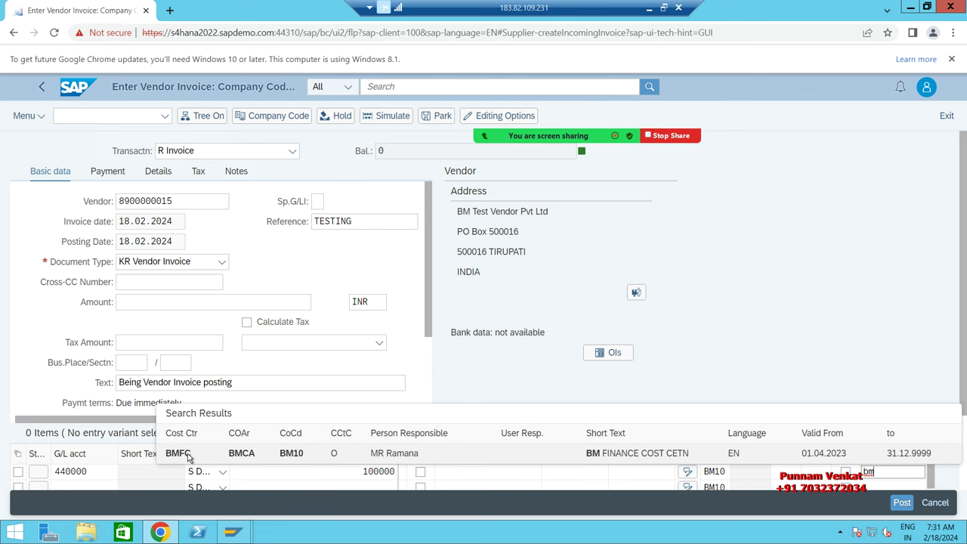
{"action": "left_click", "coordinate": [633, 454]}
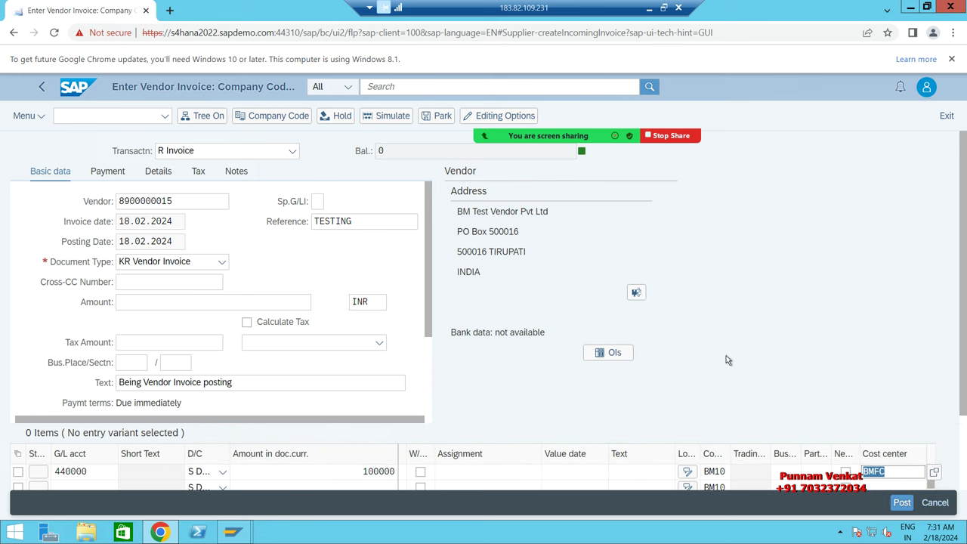
Step: Copy the 100.000 balance into the invoice amount so the balance is zero, then post
{"action": "key", "text": "Return"}
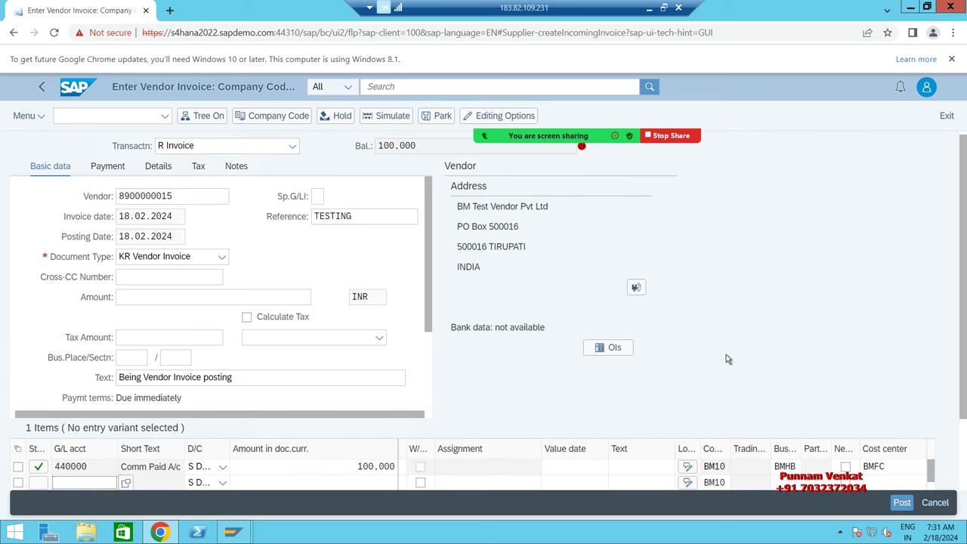
{"action": "double_click", "coordinate": [418, 148]}
{"action": "key", "text": "ctrl+c"}
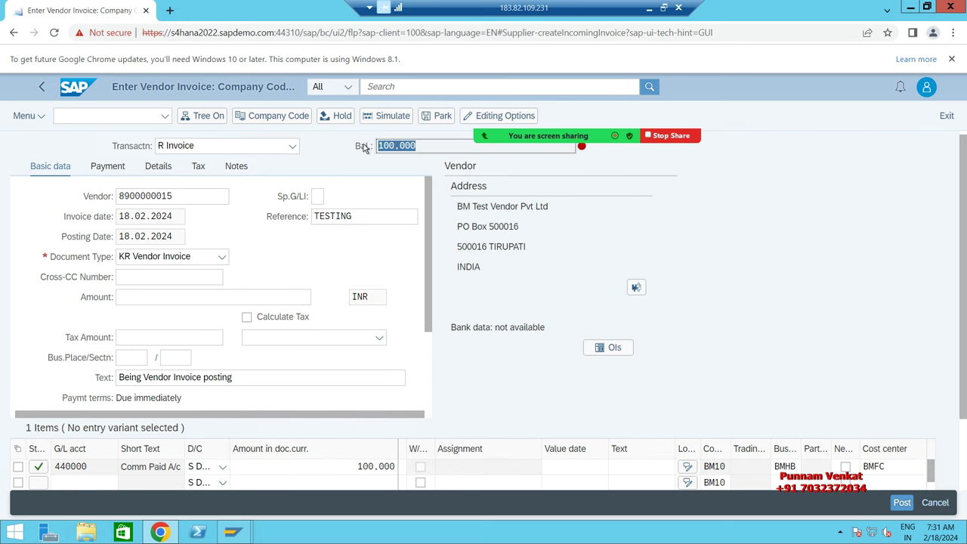
{"action": "left_click", "coordinate": [181, 297]}
{"action": "key", "text": "ctrl+v"}
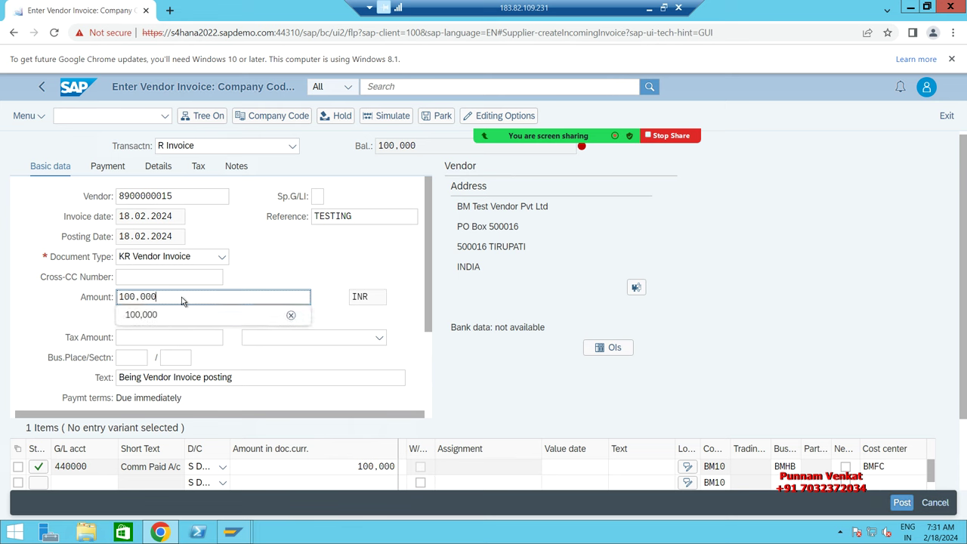
{"action": "key", "text": "Return"}
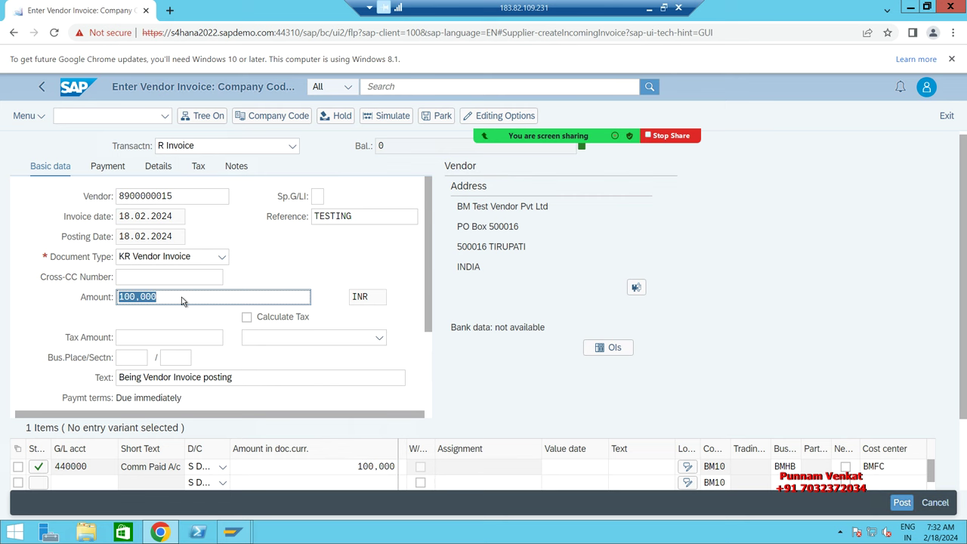
{"action": "left_click", "coordinate": [901, 511]}
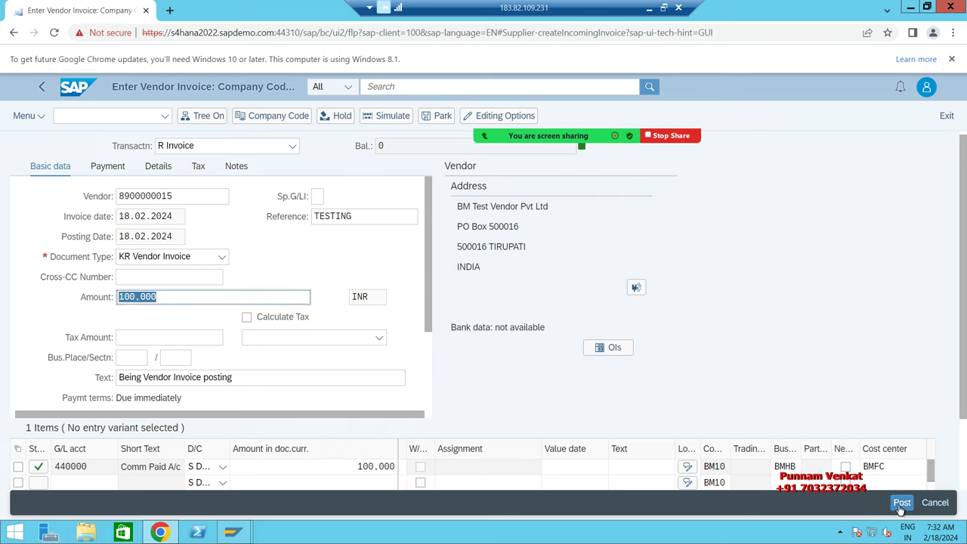
{"action": "left_click", "coordinate": [901, 505]}
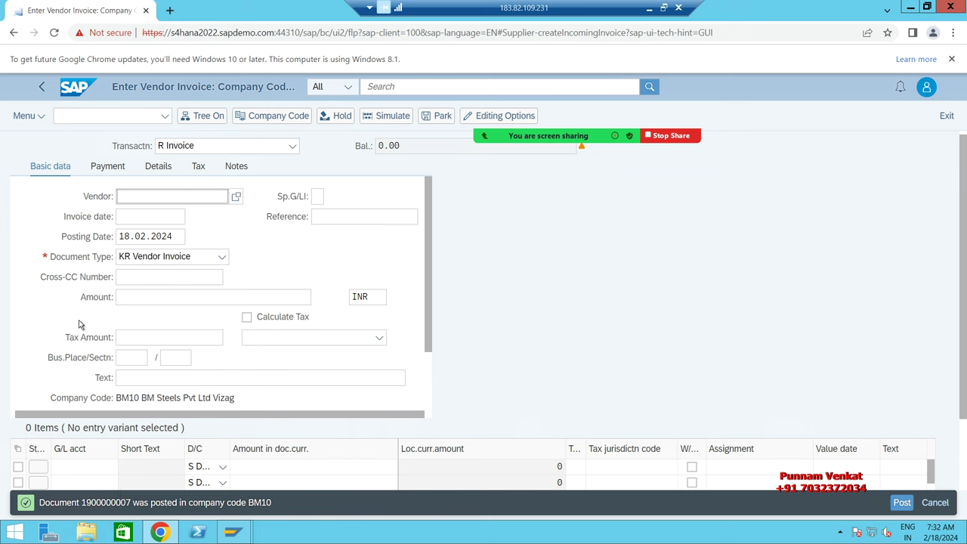
{"action": "left_click", "coordinate": [40, 121]}
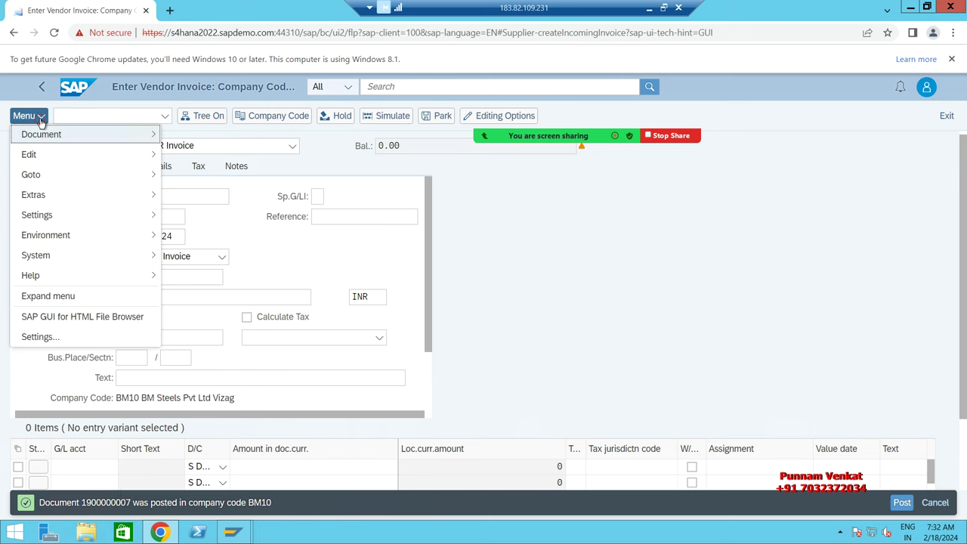
{"action": "mouse_move", "coordinate": [45, 137]}
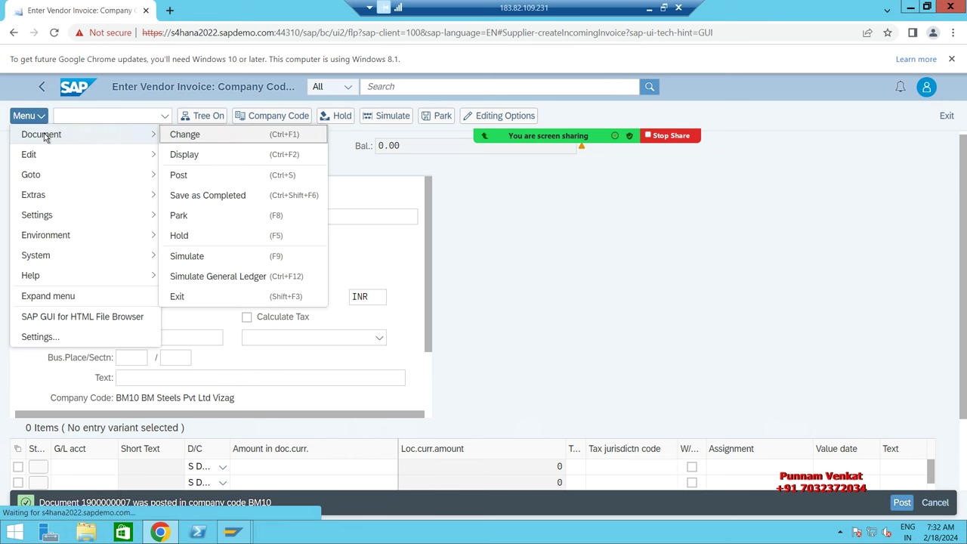
{"action": "left_click", "coordinate": [185, 155]}
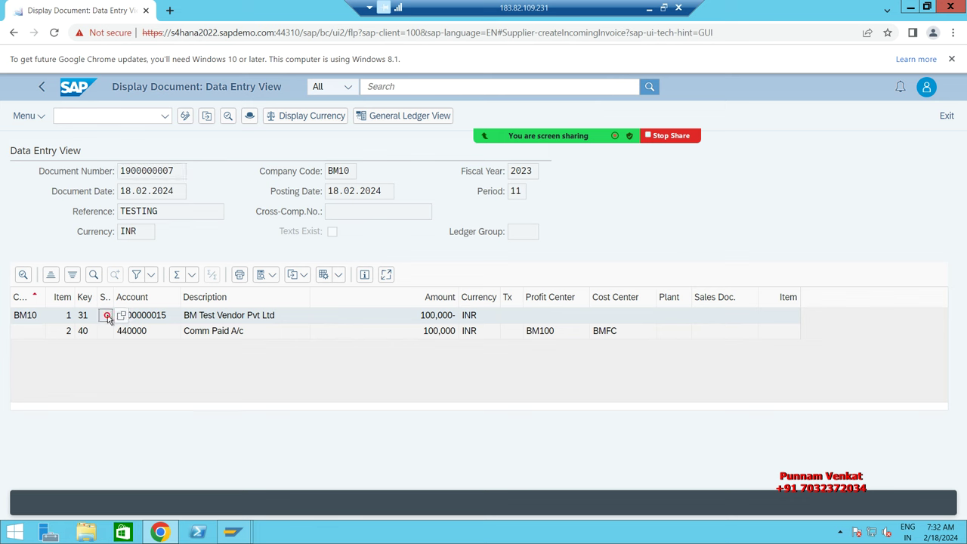
{"action": "left_click", "coordinate": [263, 331]}
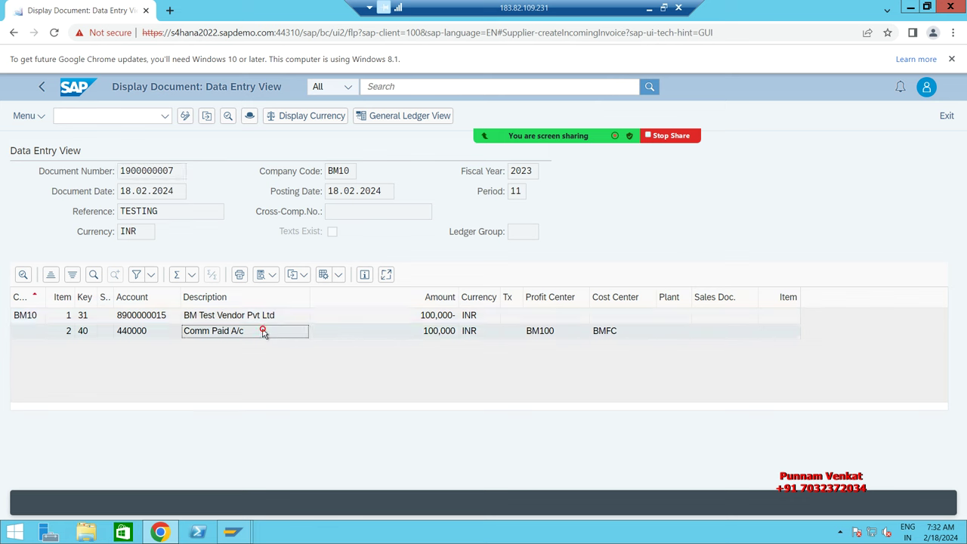
{"action": "left_click", "coordinate": [262, 316]}
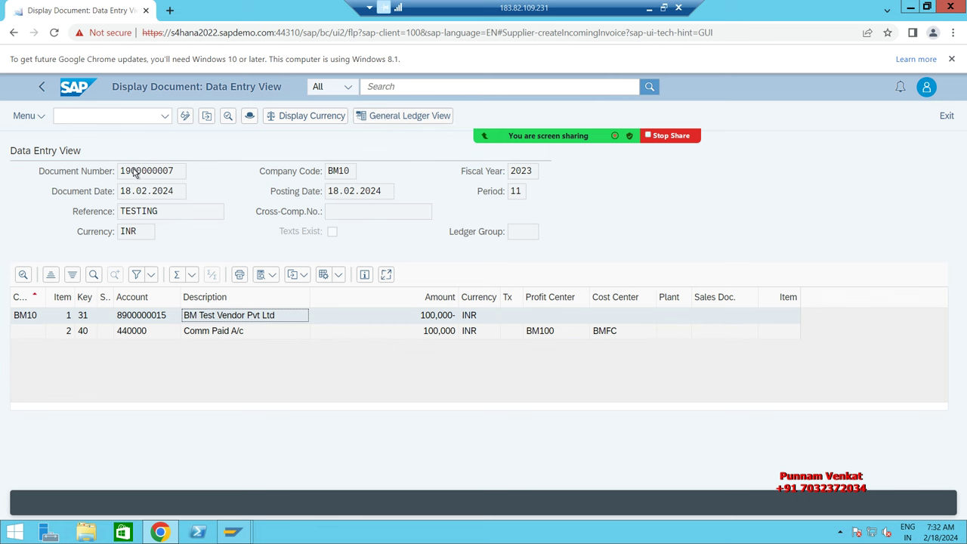
Step: Return from the journal entry to the Fiori Home page and minimize the remote session to reveal Excel
{"action": "left_click", "coordinate": [69, 93]}
{"action": "left_click", "coordinate": [69, 92]}
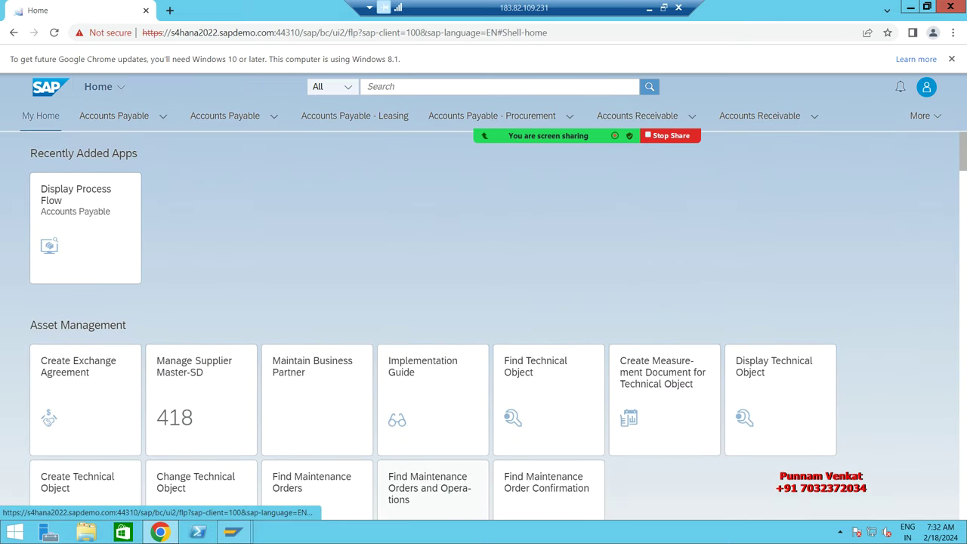
{"action": "left_click", "coordinate": [650, 8]}
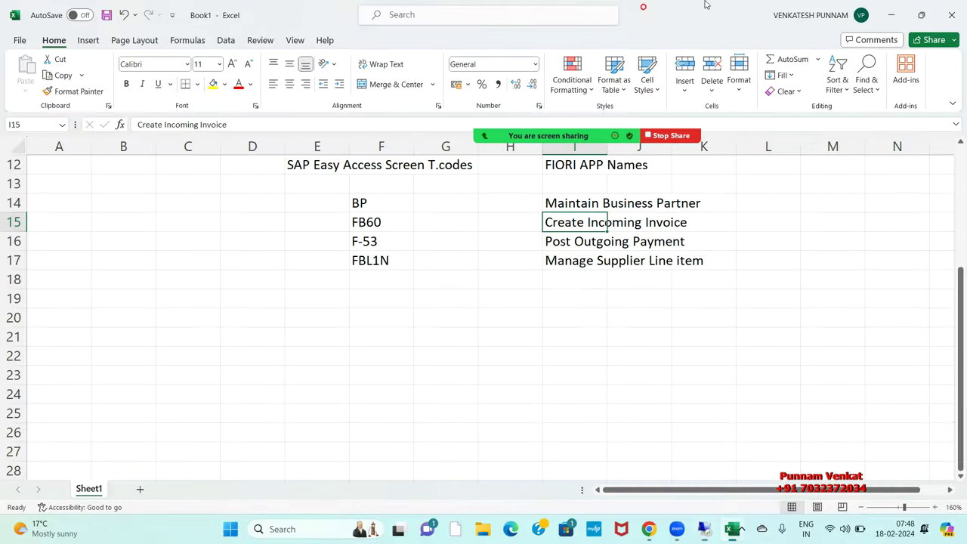
Step: Review the F-53 / Post Outgoing Payment mapping row in Excel, then return to the remote SAP session
{"action": "left_click", "coordinate": [765, 374]}
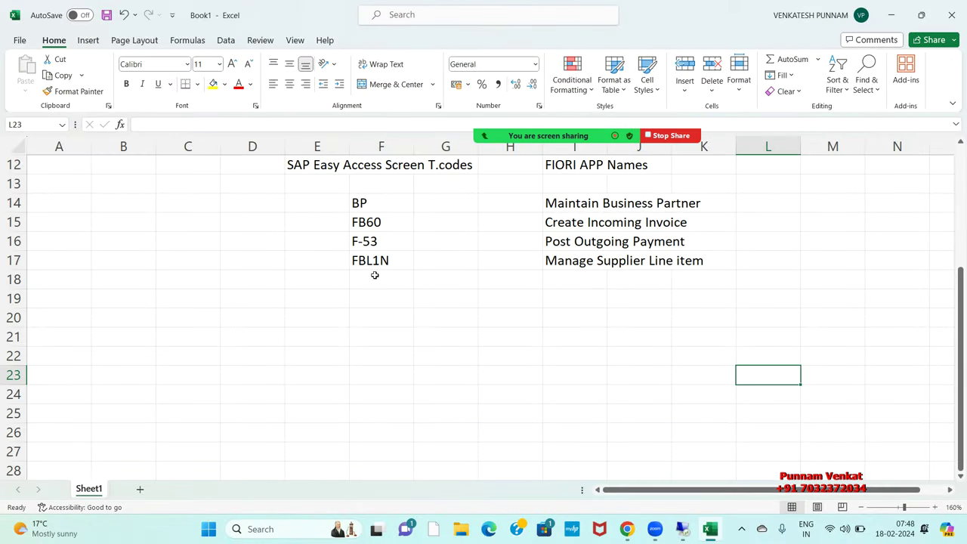
{"action": "left_click_drag", "start_coordinate": [365, 239], "coordinate": [731, 239]}
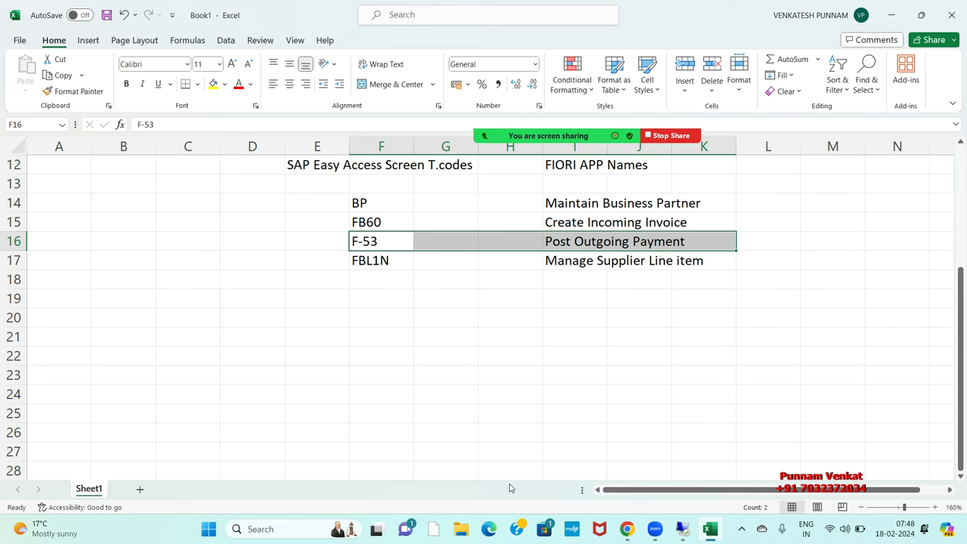
{"action": "left_click", "coordinate": [329, 168]}
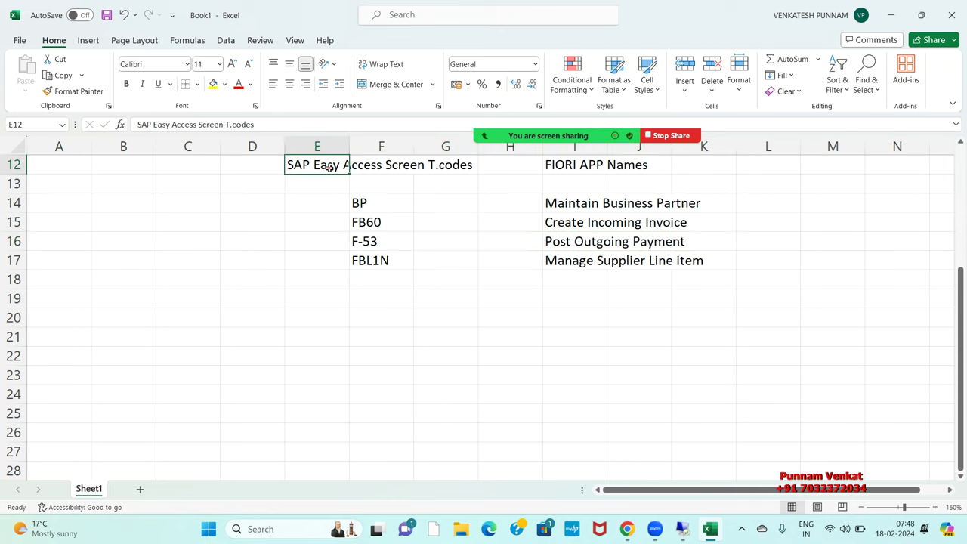
{"action": "left_click", "coordinate": [391, 244]}
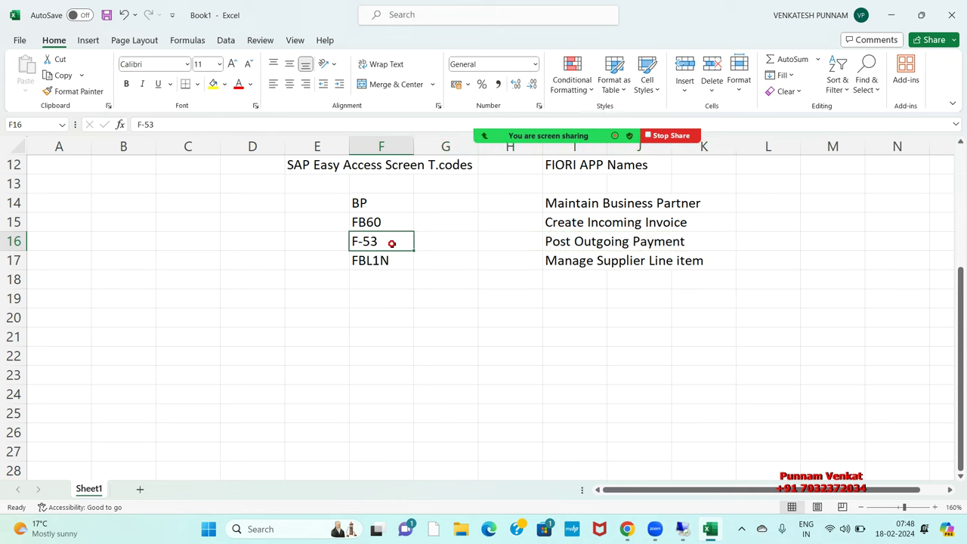
{"action": "left_click", "coordinate": [555, 171]}
{"action": "left_click", "coordinate": [572, 244]}
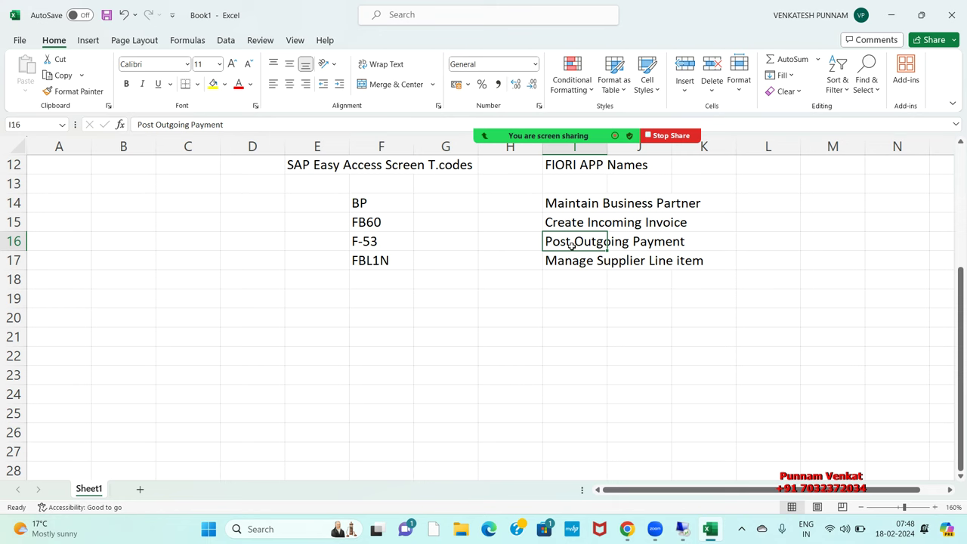
{"action": "left_click", "coordinate": [682, 529]}
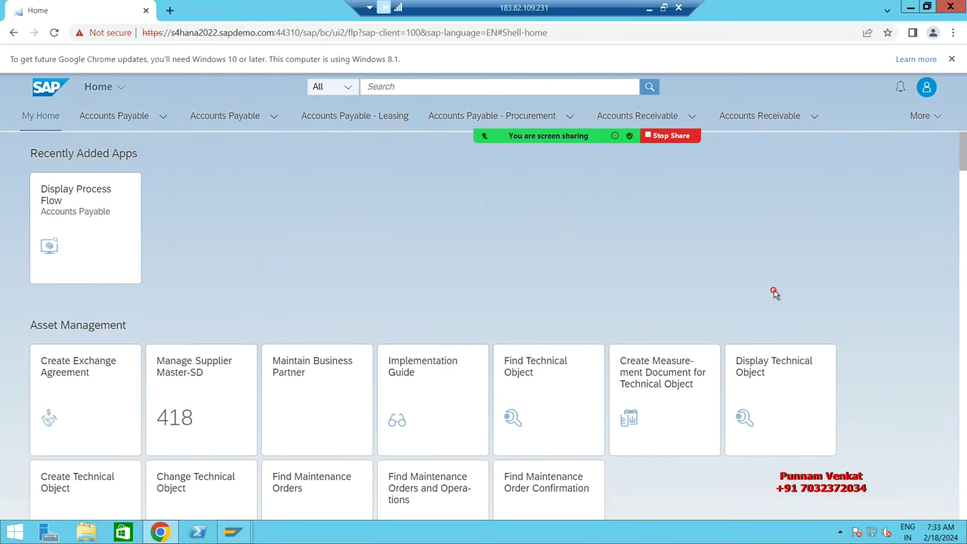
Step: In SAP GUI, leave the invoice entry with /n and start F-53 Post Outgoing Payments, then switch back to Chrome
{"action": "key", "text": "alt+Tab"}
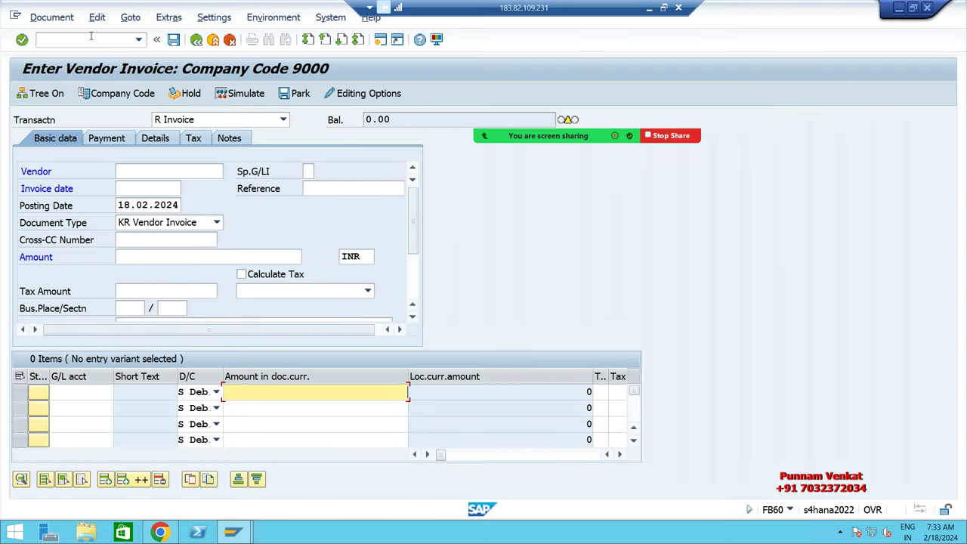
{"action": "left_click", "coordinate": [77, 40]}
{"action": "type", "text": "/n"}
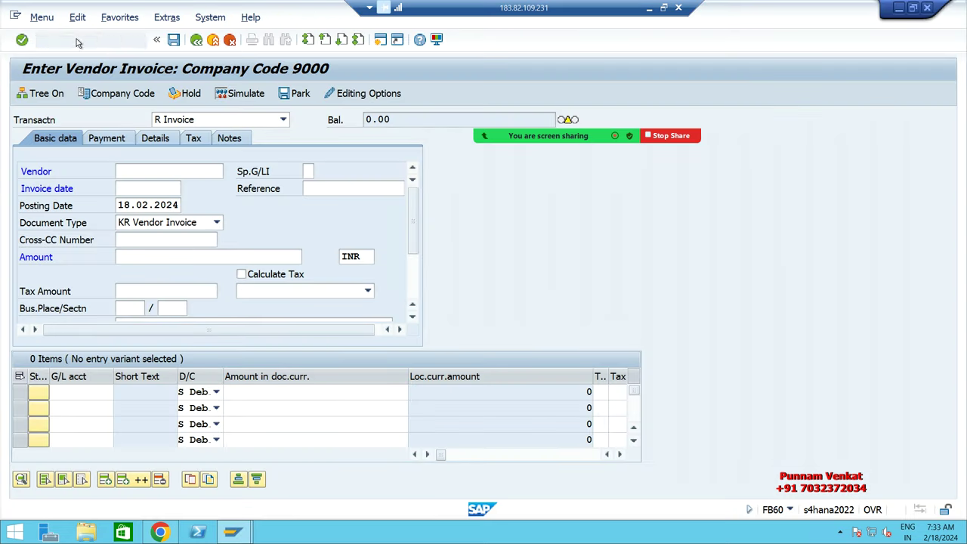
{"action": "key", "text": "Return"}
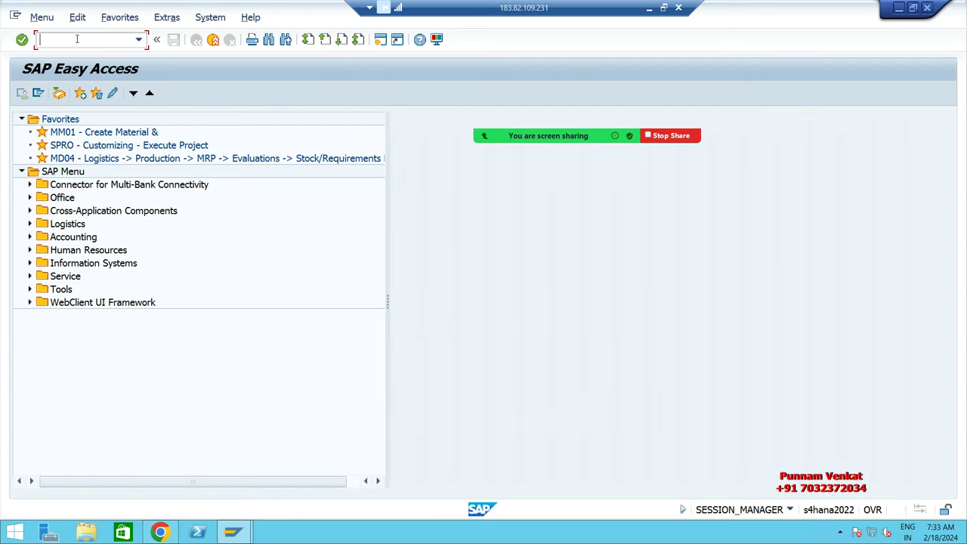
{"action": "type", "text": "F-53"}
{"action": "key", "text": "Return"}
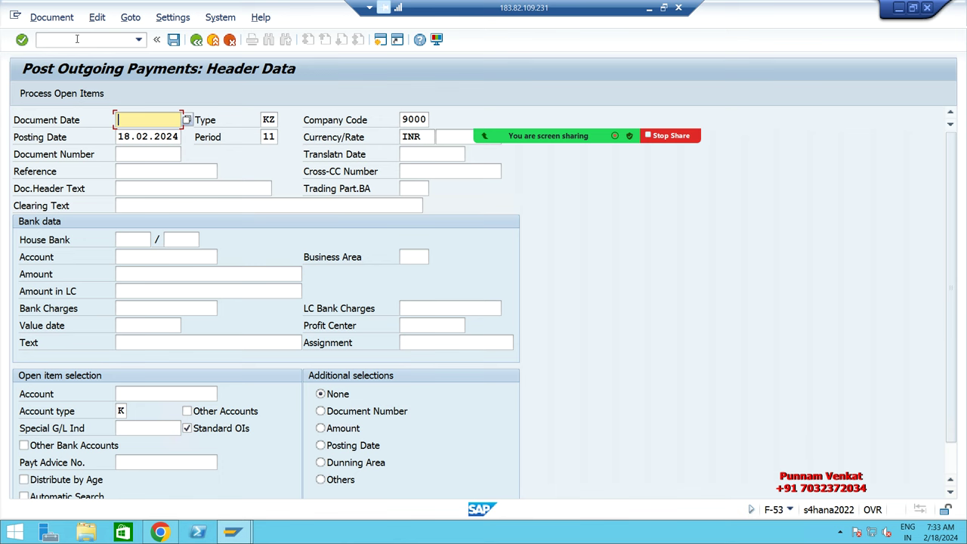
{"action": "key", "text": "alt+Tab"}
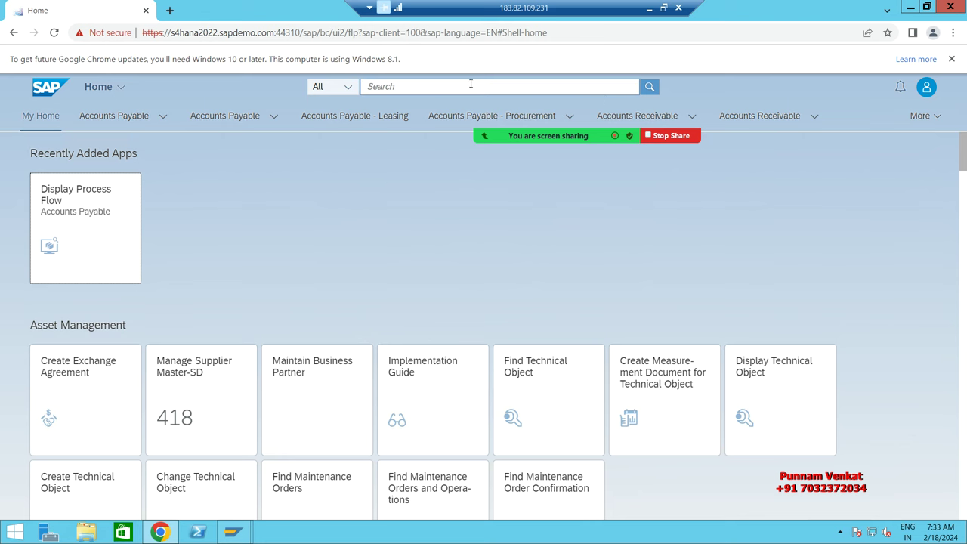
Step: Search the launchpad for 'Post Outgoing Payment' and open the Post Outgoing Payments app
{"action": "left_click", "coordinate": [548, 86]}
{"action": "type", "text": "pOST"}
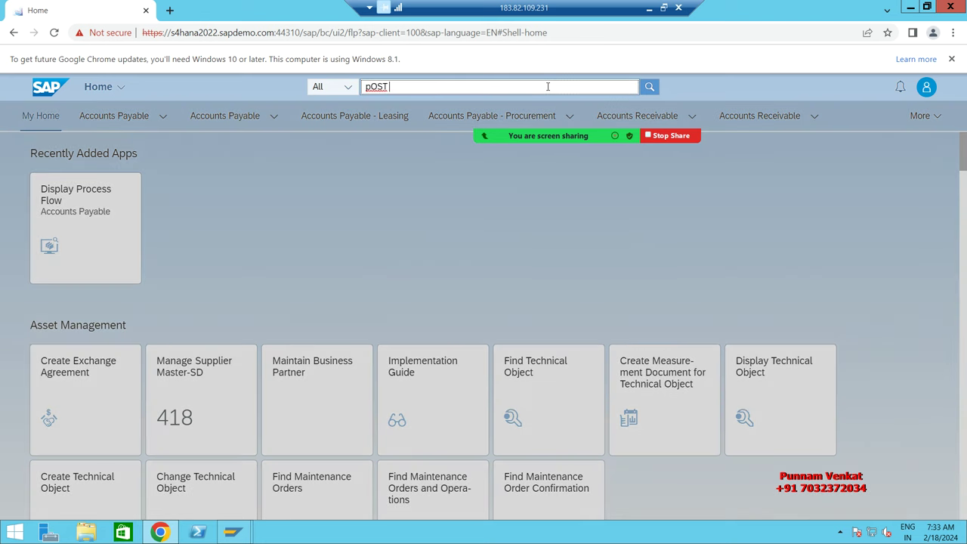
{"action": "key", "text": "Escape"}
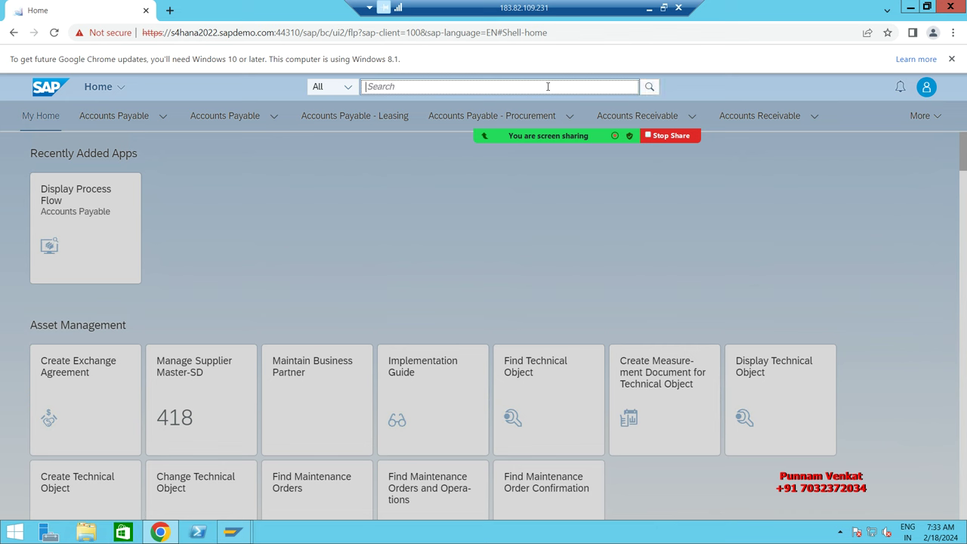
{"action": "type", "text": "Post "}
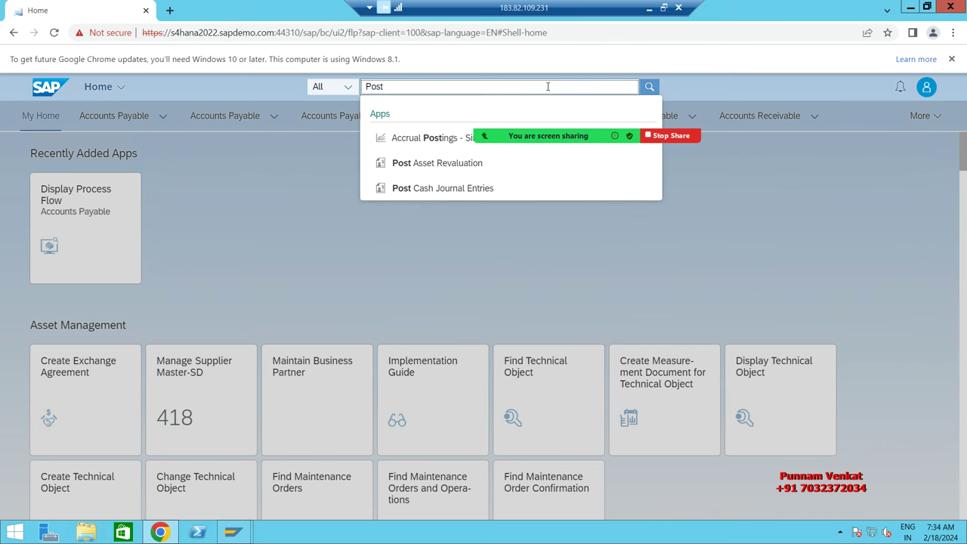
{"action": "type", "text": "oUTGOING pAYMENT"}
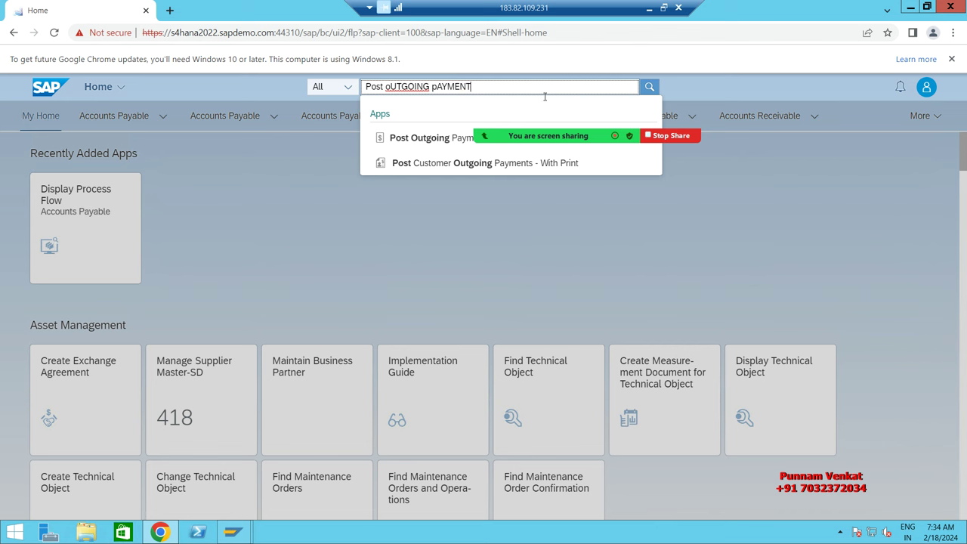
{"action": "left_click_drag", "start_coordinate": [548, 135], "coordinate": [548, 224]}
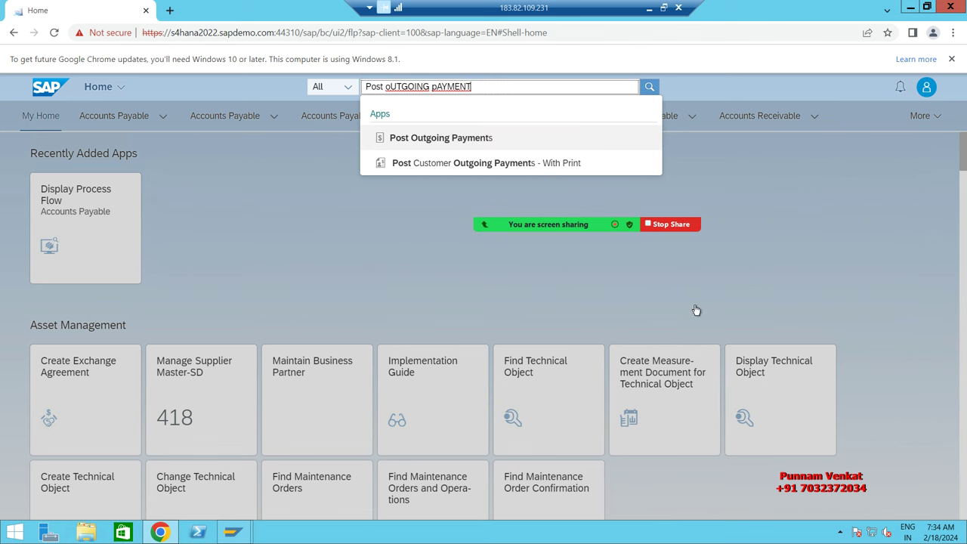
{"action": "left_click", "coordinate": [425, 142]}
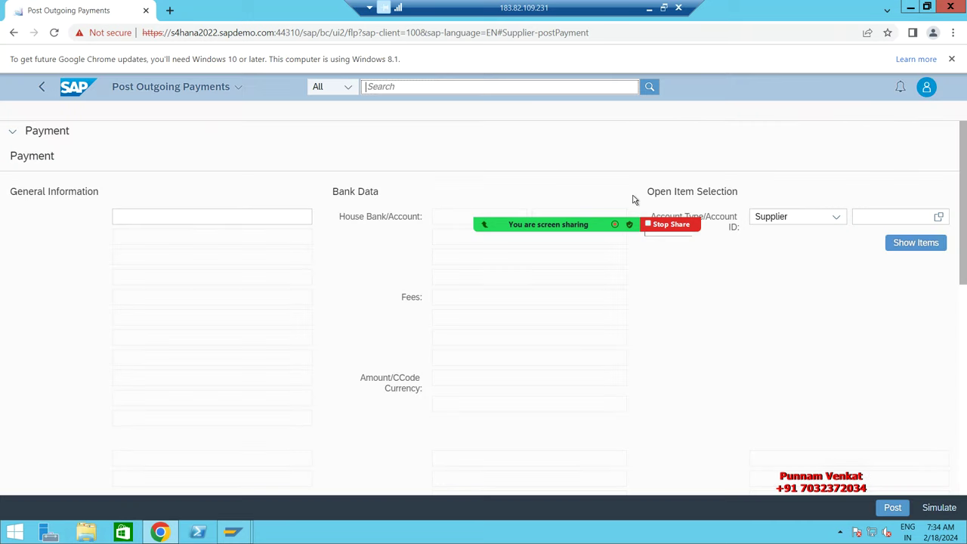
Step: Change the company code from IA10 to BM10
{"action": "mouse_move", "coordinate": [508, 217]}
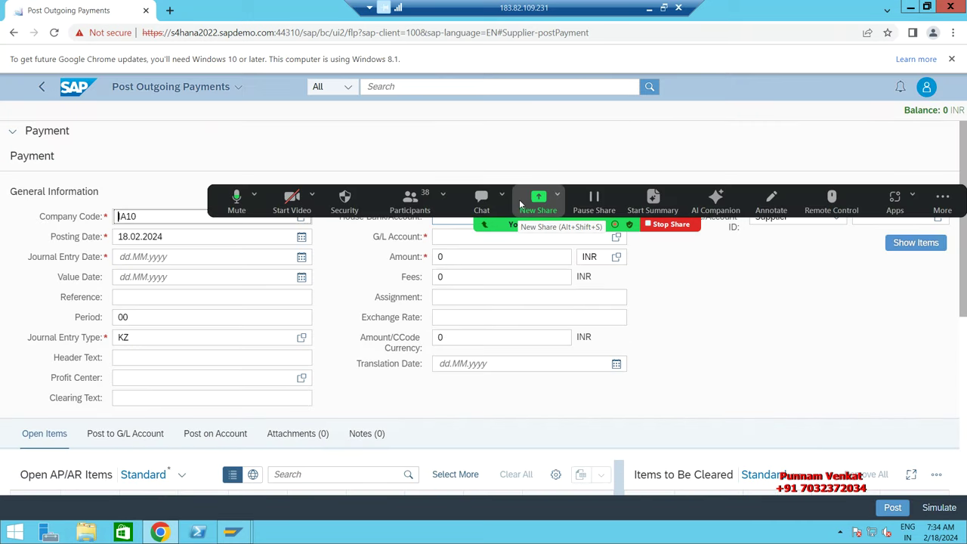
{"action": "left_click", "coordinate": [827, 310]}
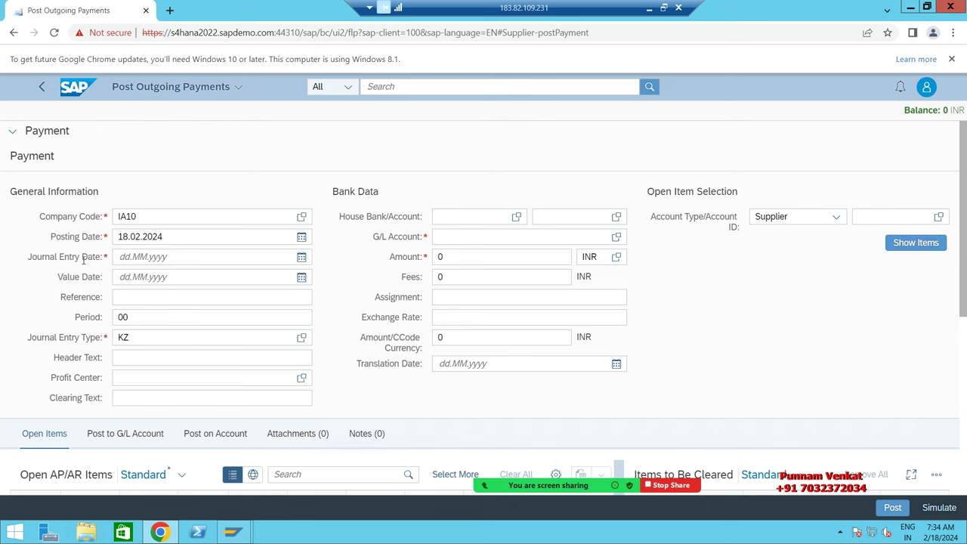
{"action": "left_click", "coordinate": [149, 216]}
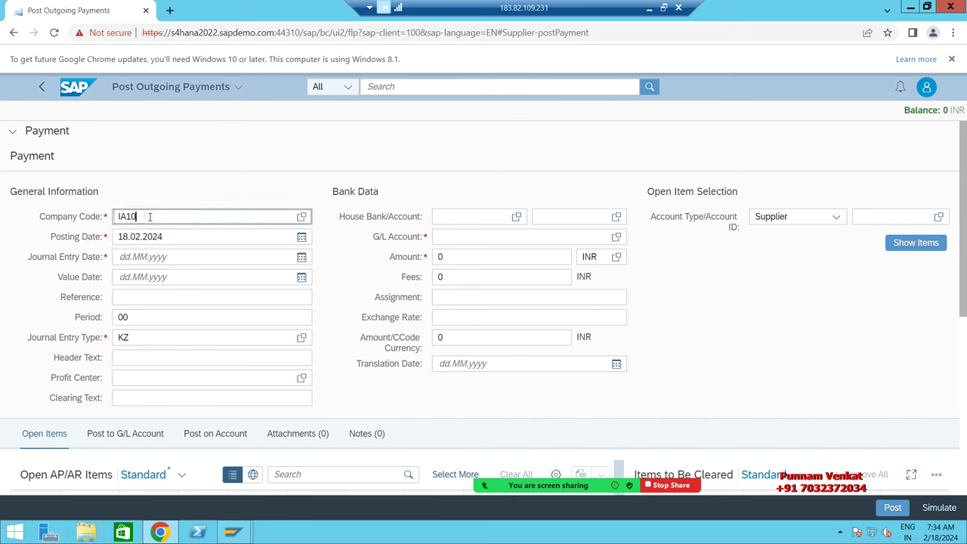
{"action": "key", "text": "BackSpace"}
{"action": "key", "text": "BackSpace"}
{"action": "key", "text": "BackSpace"}
{"action": "key", "text": "BackSpace"}
{"action": "type", "text": "B"}
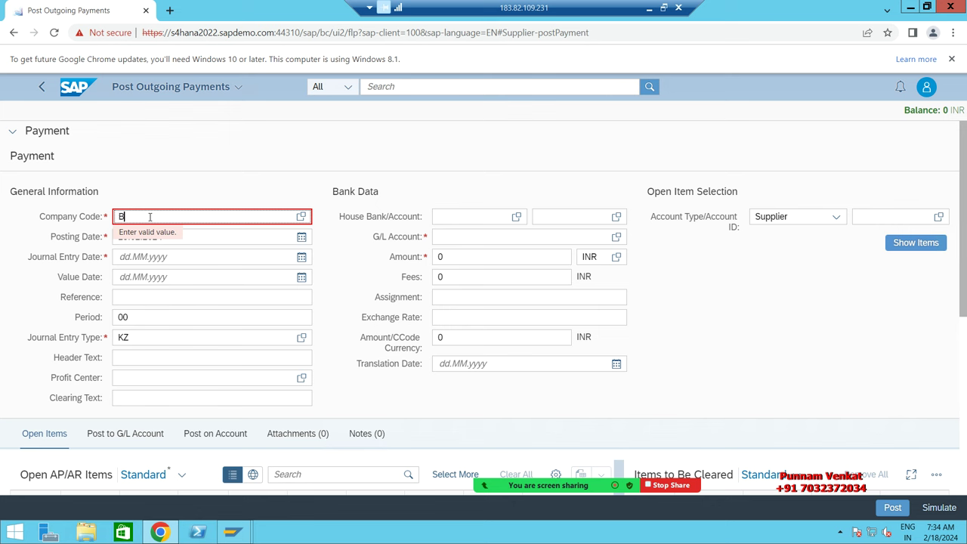
{"action": "type", "text": "M10"}
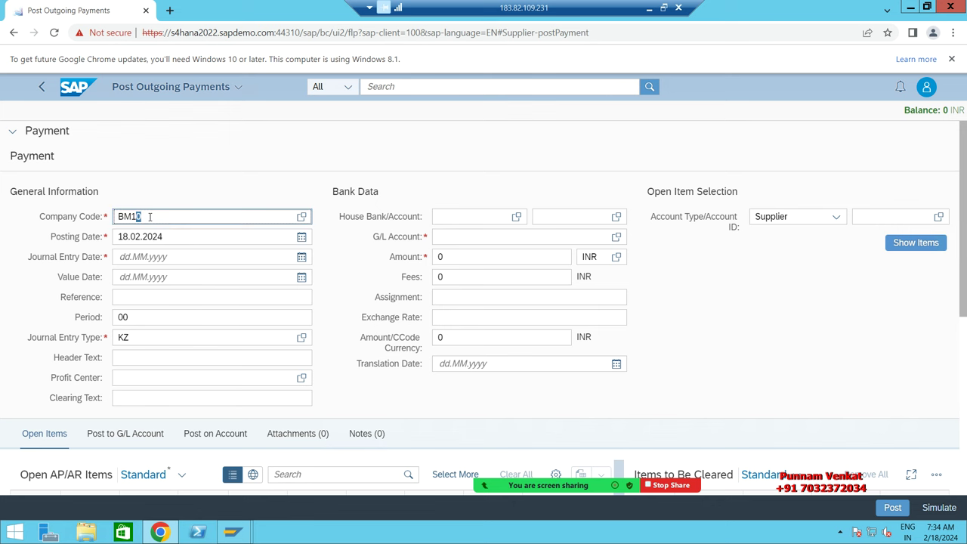
{"action": "left_click", "coordinate": [172, 220]}
Step: Fill journal entry date and value date with 18.02.2024 and choose journal entry type KZ
{"action": "key", "text": "Tab"}
{"action": "key", "text": "ctrl+c"}
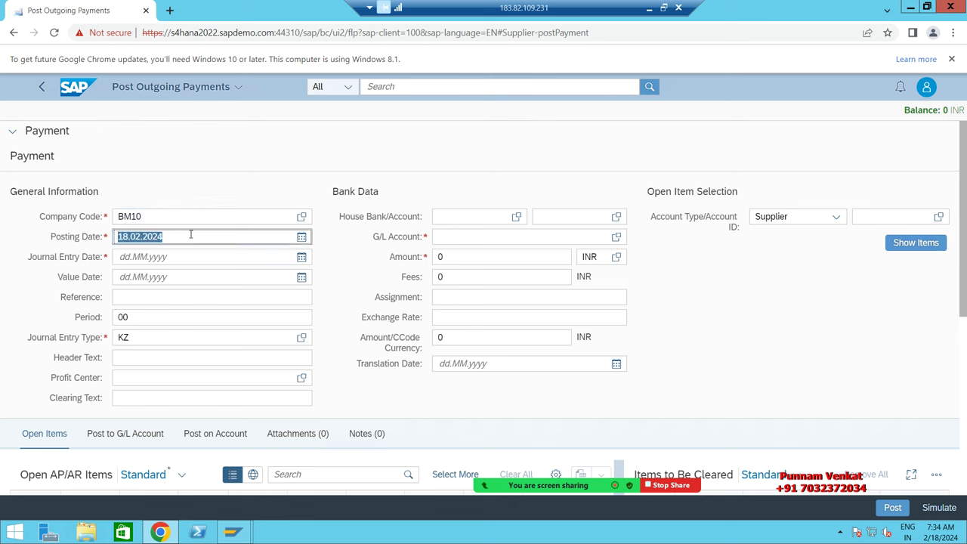
{"action": "key", "text": "Tab"}
{"action": "key", "text": "ctrl+v"}
{"action": "key", "text": "Tab"}
{"action": "key", "text": "ctrl+v"}
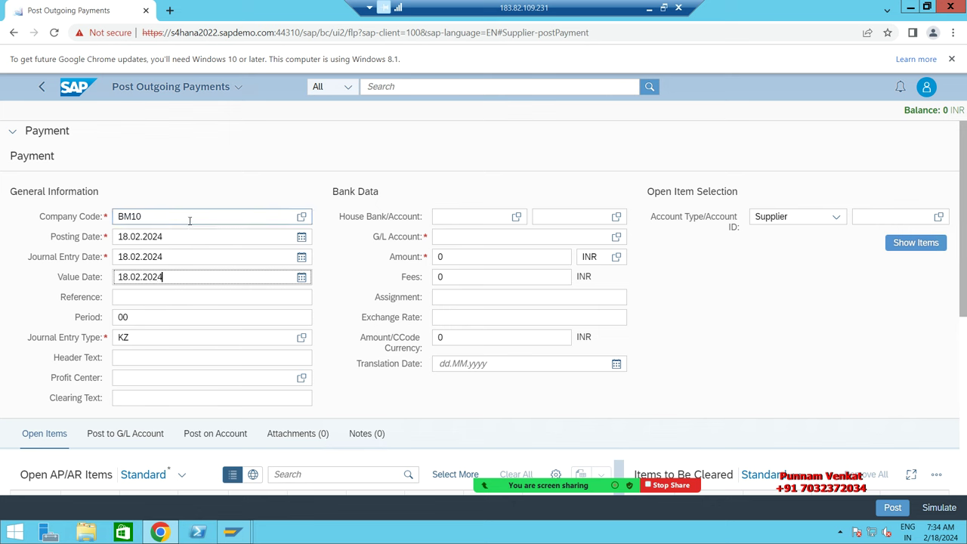
{"action": "double_click", "coordinate": [134, 338]}
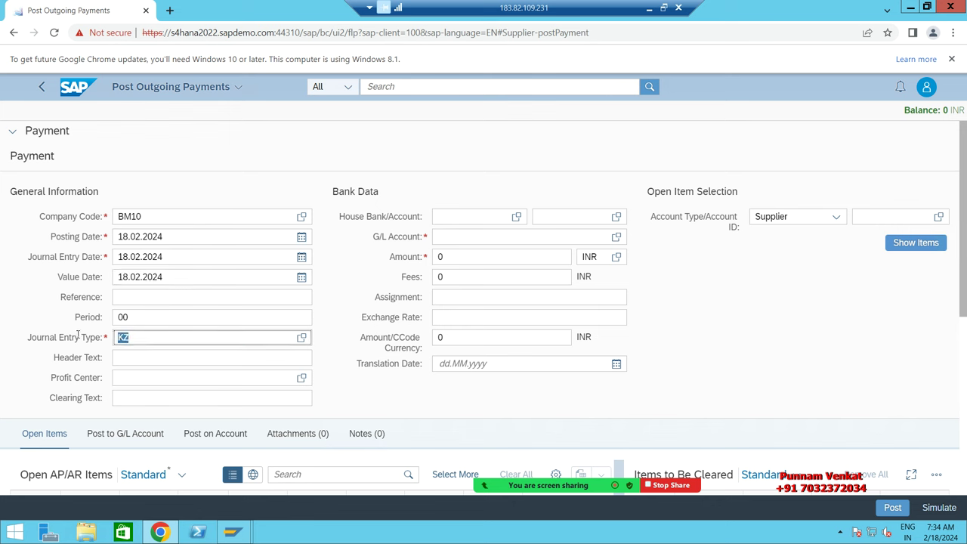
Step: Set G/L account 220031 (Bank Outgoing Pmnt), amount 100,000 INR, and account type Supplier
{"action": "left_click", "coordinate": [444, 237]}
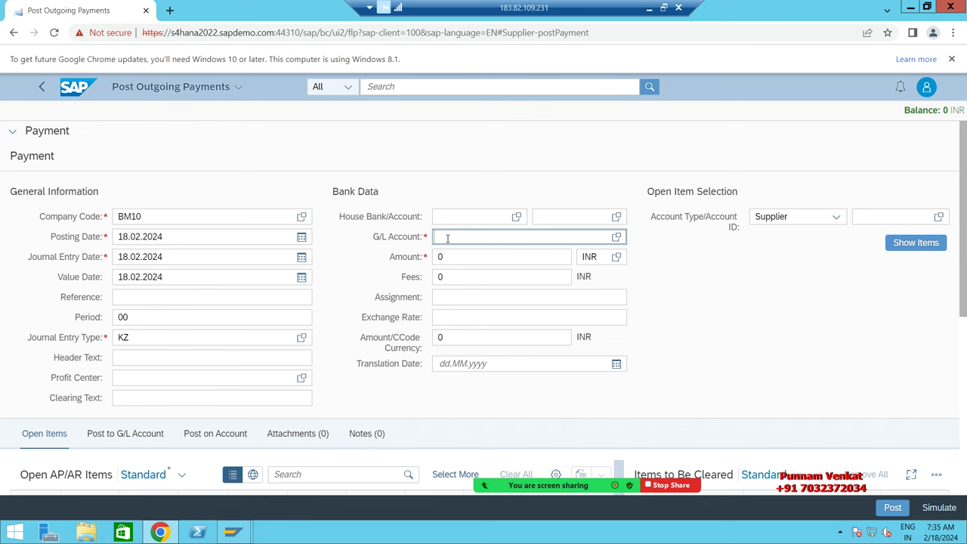
{"action": "type", "text": "220000"}
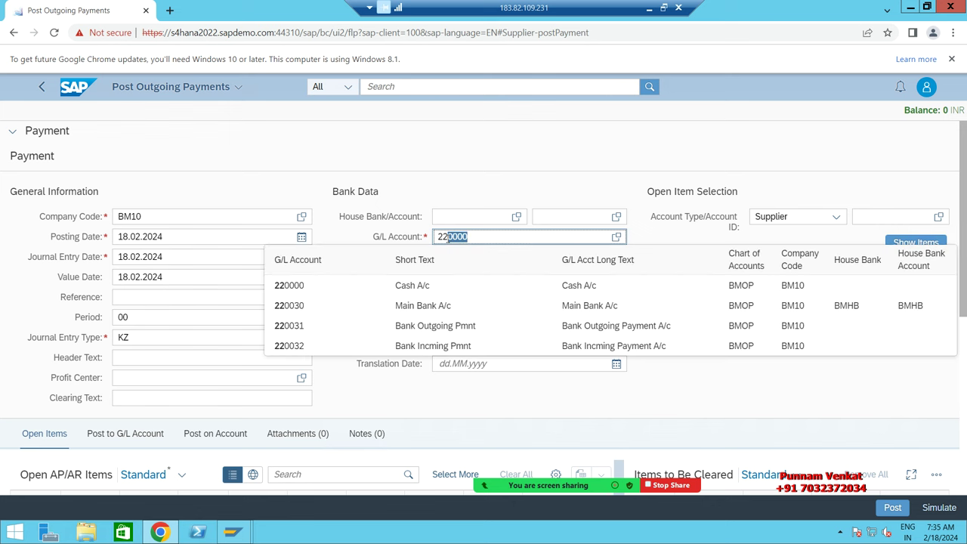
{"action": "left_click", "coordinate": [300, 330]}
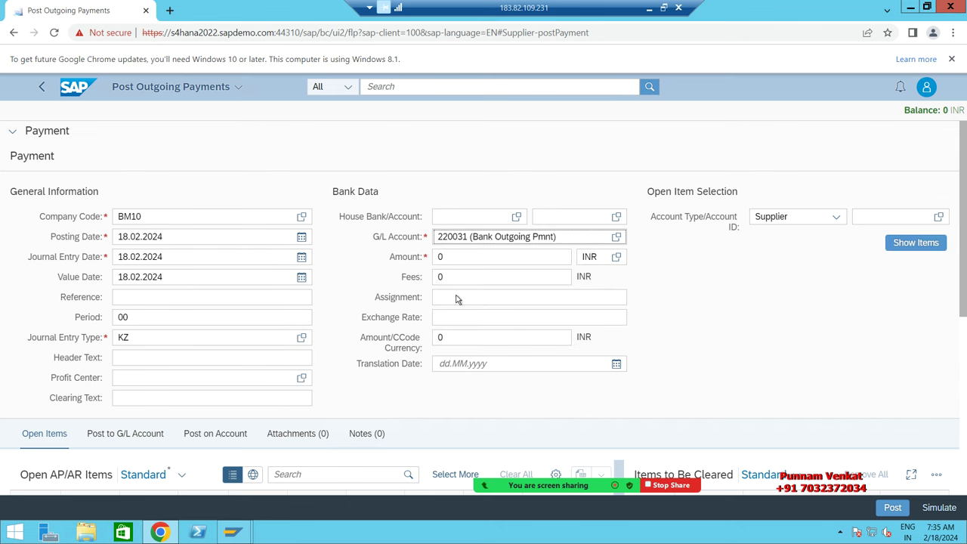
{"action": "left_click", "coordinate": [459, 259]}
{"action": "key", "text": "BackSpace"}
{"action": "type", "text": "1000"}
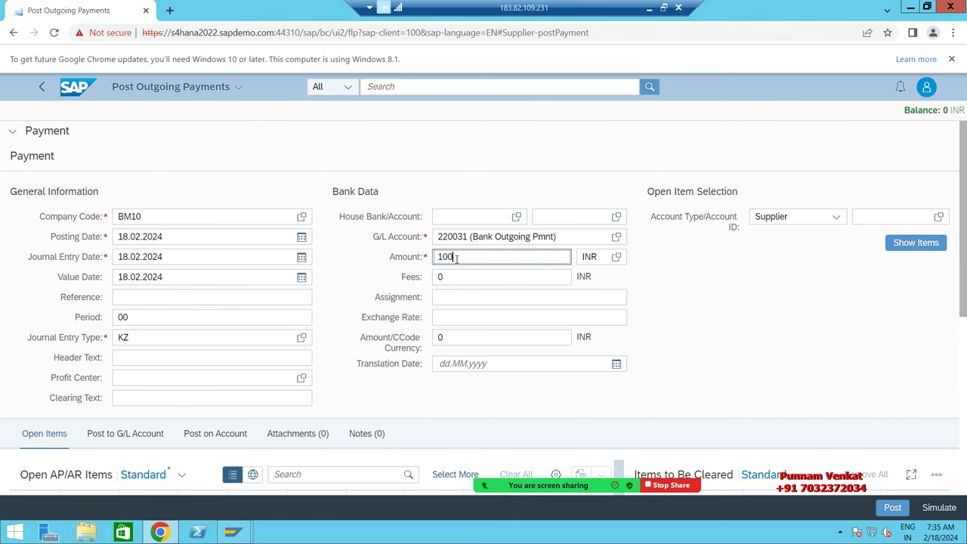
{"action": "type", "text": "00"}
{"action": "left_click", "coordinate": [751, 278]}
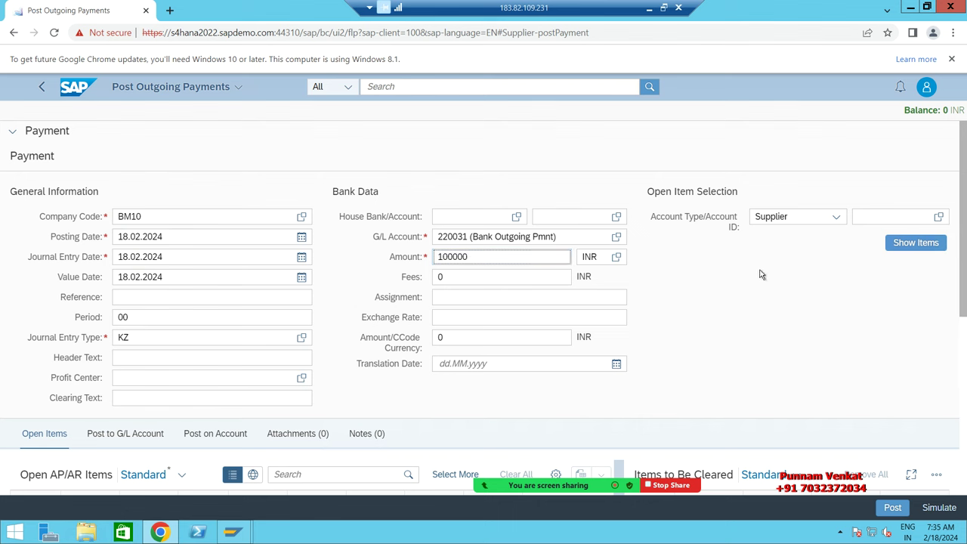
{"action": "left_click", "coordinate": [827, 220]}
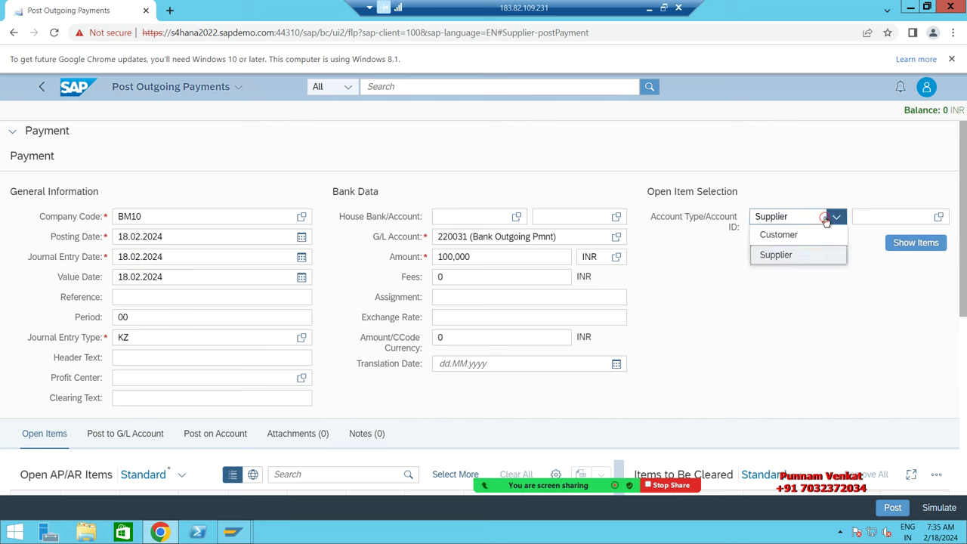
{"action": "left_click", "coordinate": [786, 255]}
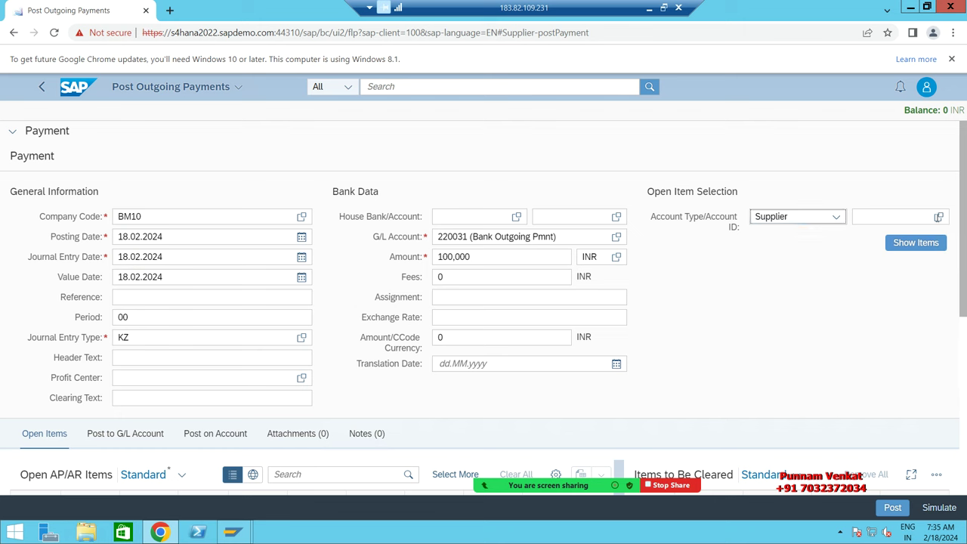
{"action": "left_click", "coordinate": [940, 219]}
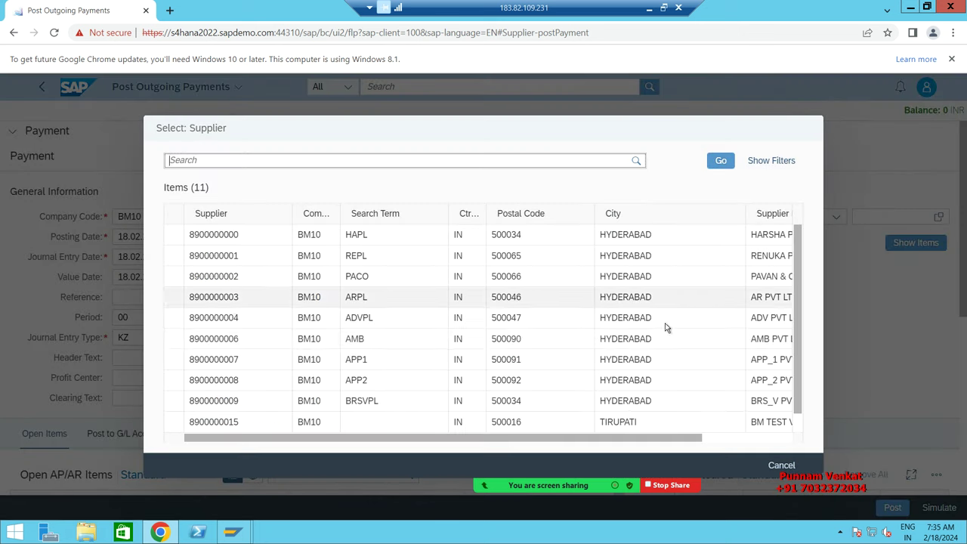
Step: Widen the supplier list and pick BM TEST VENDOR PVT LTD as the Account ID
{"action": "scroll", "coordinate": [394, 338], "scroll_direction": "down", "scroll_amount": 1}
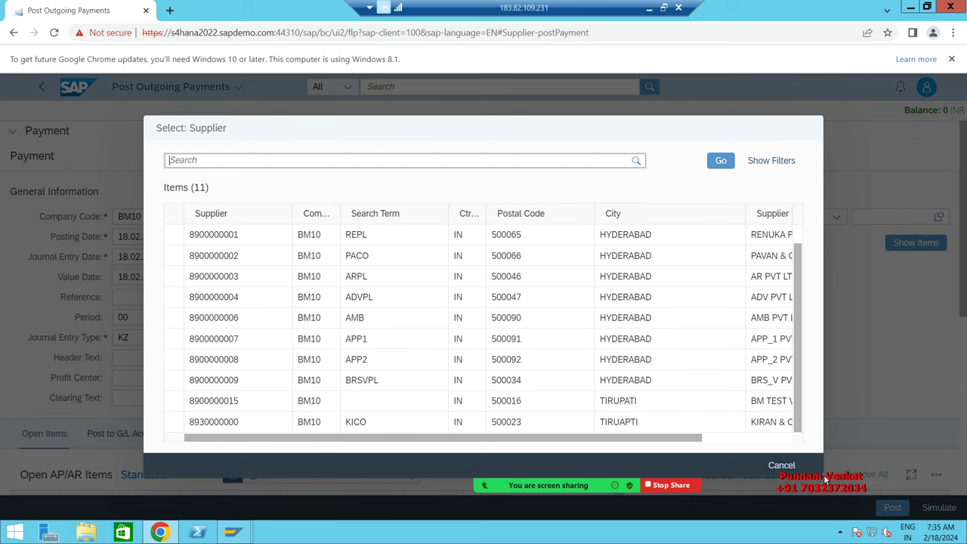
{"action": "left_click_drag", "start_coordinate": [820, 474], "coordinate": [953, 470]}
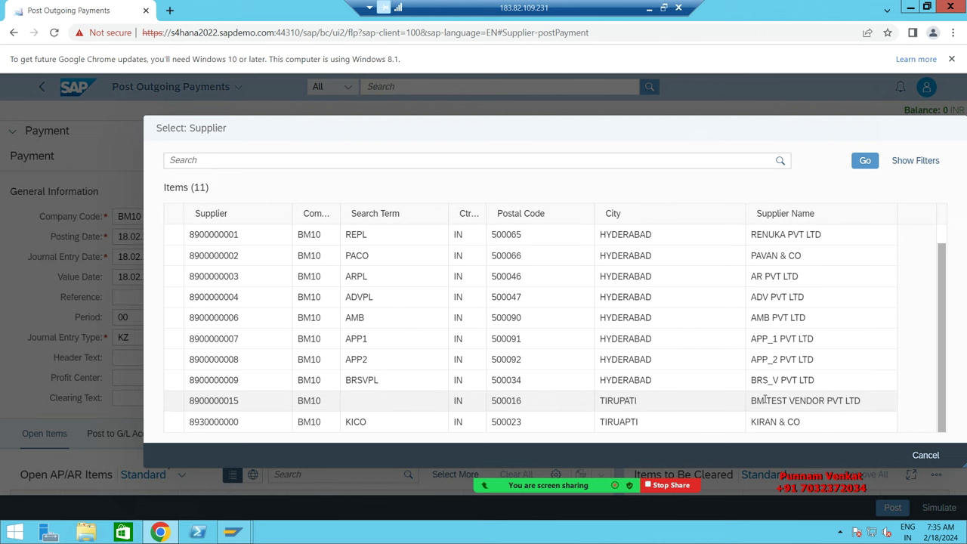
{"action": "left_click", "coordinate": [765, 401]}
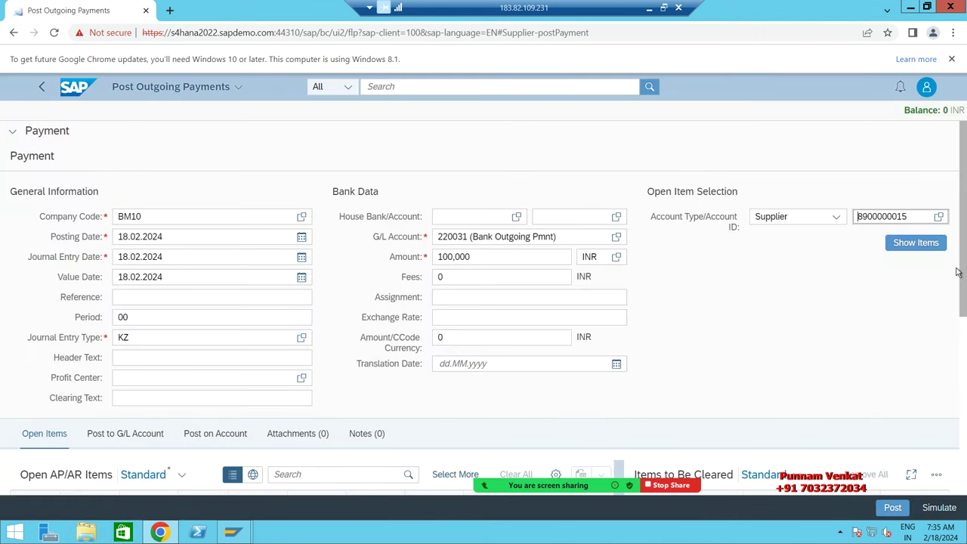
{"action": "left_click_drag", "start_coordinate": [963, 272], "coordinate": [964, 357]}
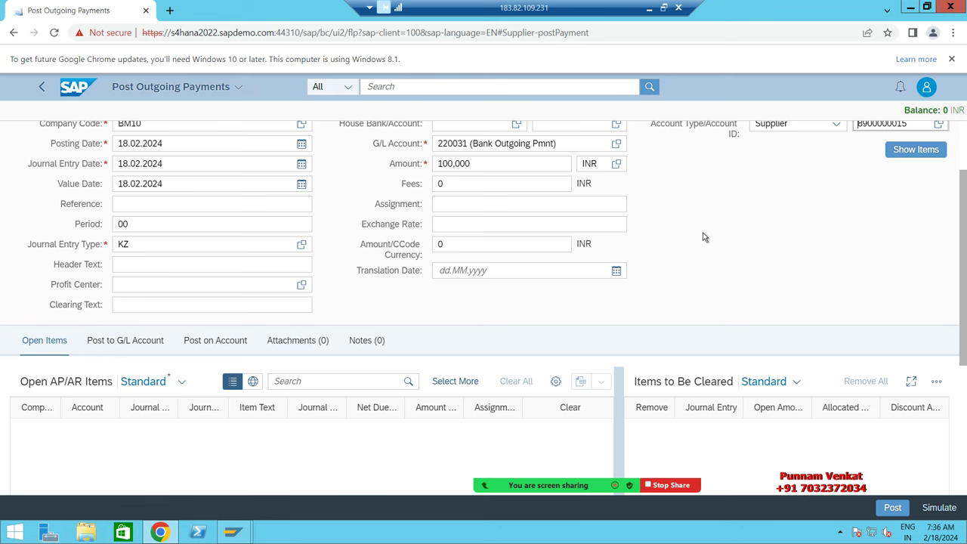
{"action": "scroll", "coordinate": [693, 238], "scroll_direction": "up", "scroll_amount": 3}
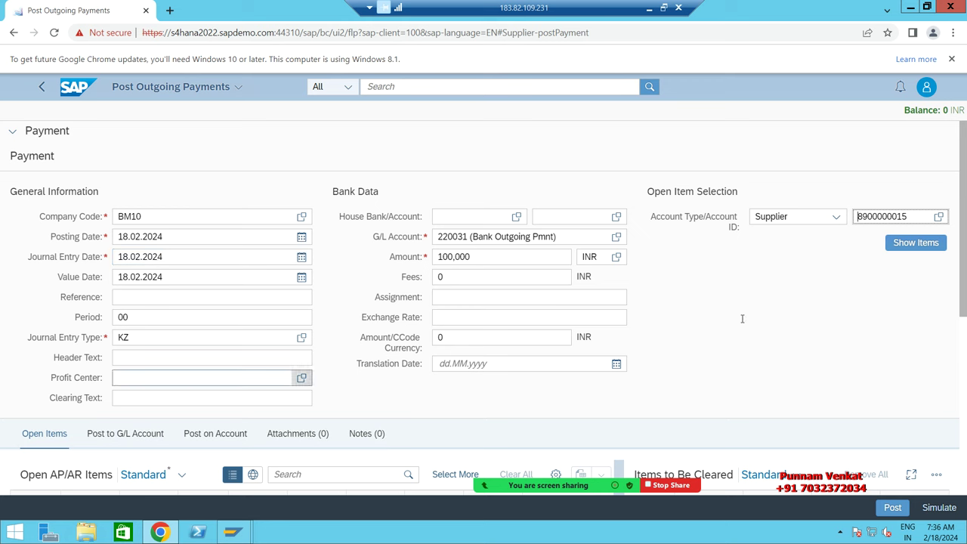
{"action": "scroll", "coordinate": [844, 359], "scroll_direction": "down", "scroll_amount": 4}
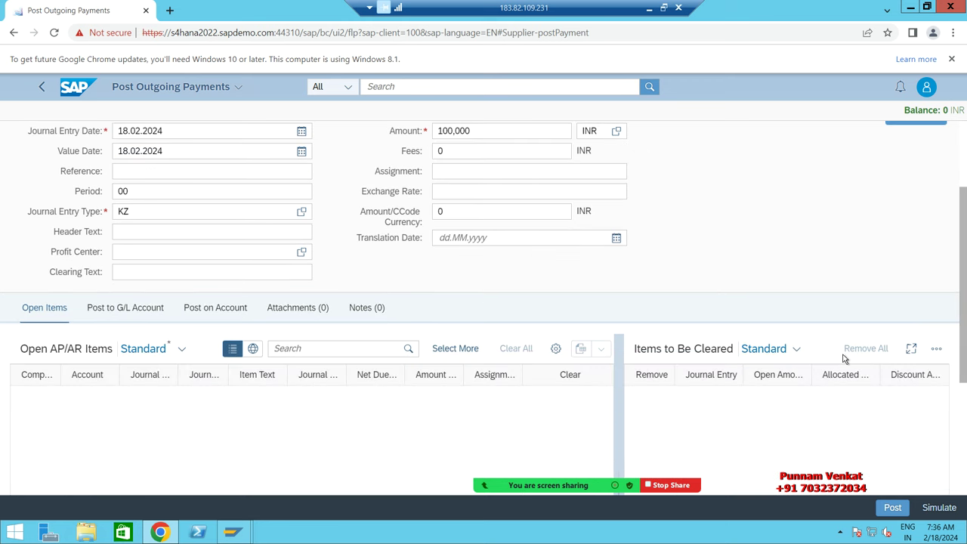
{"action": "left_click", "coordinate": [842, 350]}
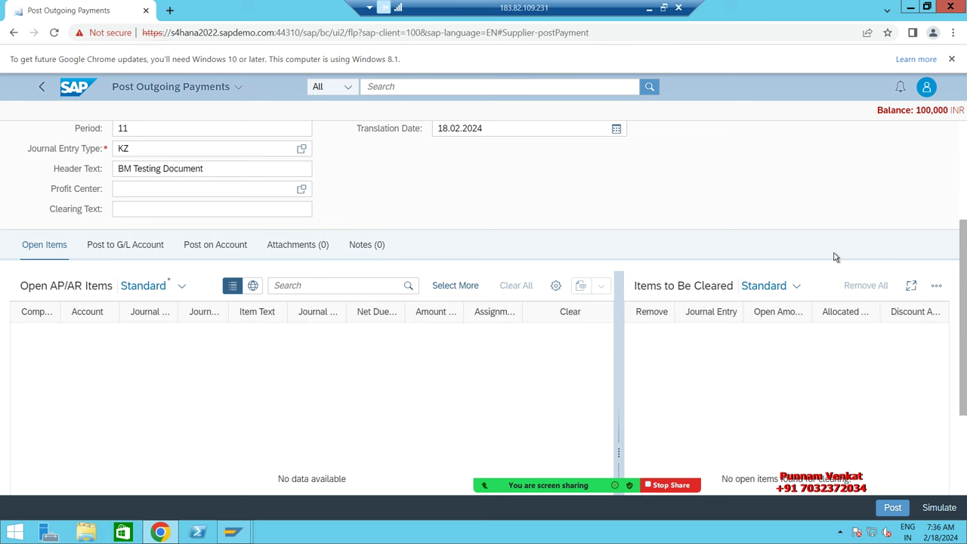
{"action": "scroll", "coordinate": [831, 255], "scroll_direction": "up", "scroll_amount": 1}
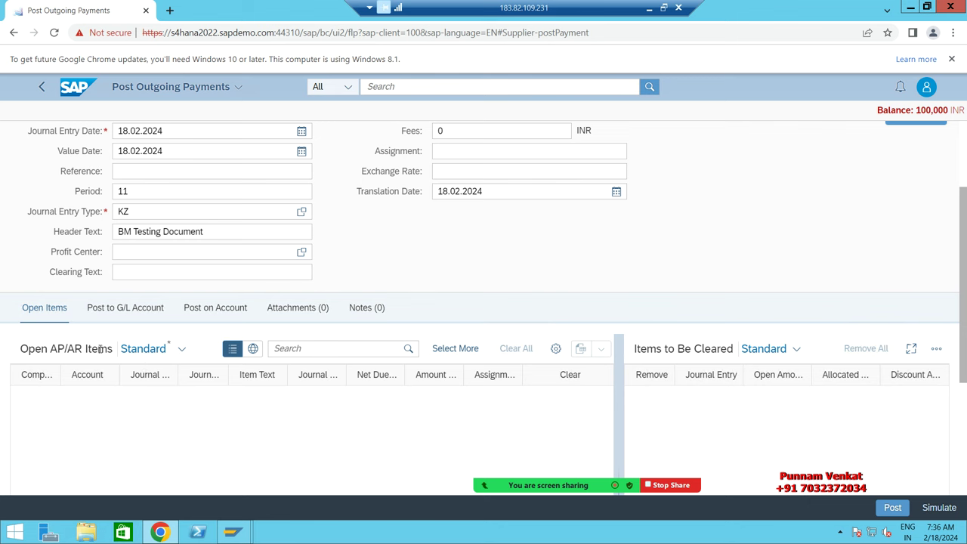
{"action": "scroll", "coordinate": [450, 343], "scroll_direction": "up", "scroll_amount": 2}
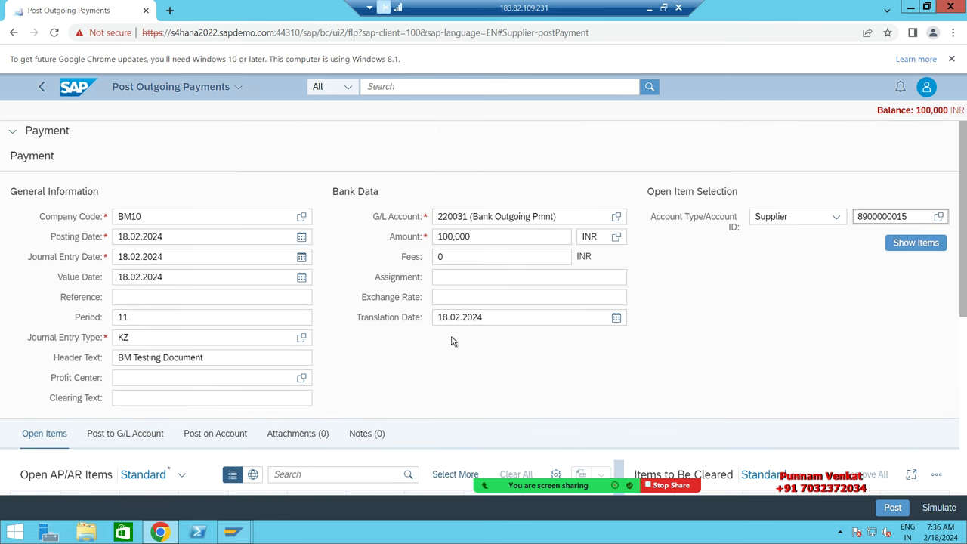
{"action": "left_click", "coordinate": [905, 246]}
{"action": "scroll", "coordinate": [776, 310], "scroll_direction": "down", "scroll_amount": 4}
{"action": "scroll", "coordinate": [786, 310], "scroll_direction": "up", "scroll_amount": 4}
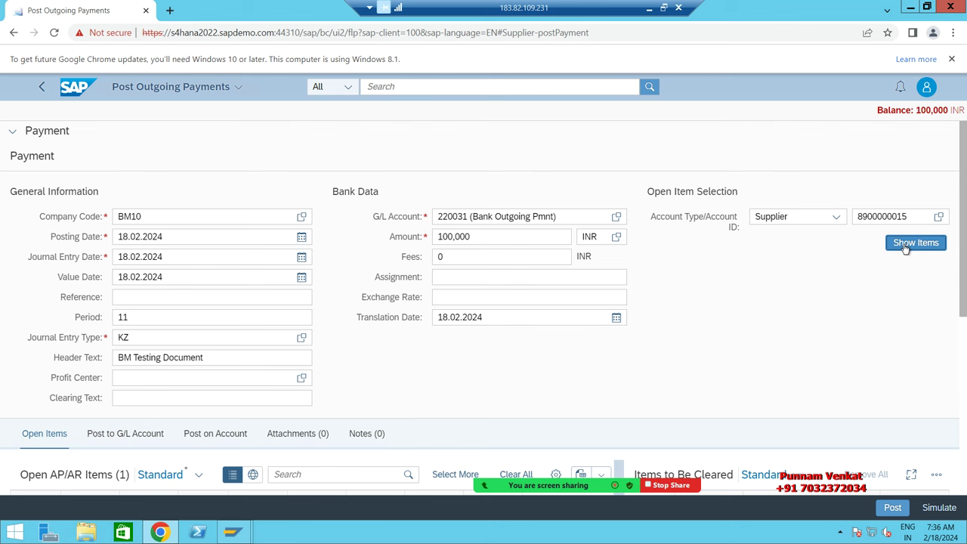
{"action": "left_click", "coordinate": [905, 248]}
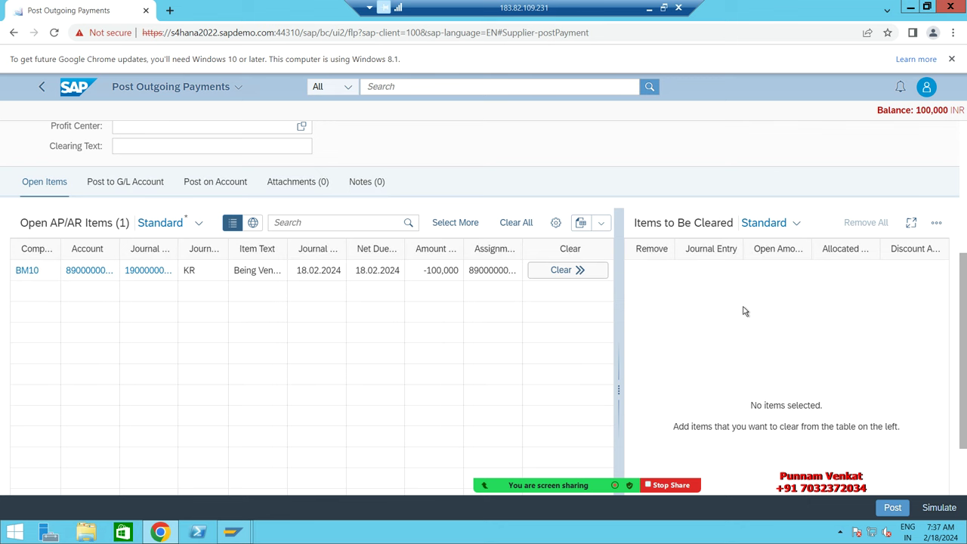
{"action": "left_click", "coordinate": [569, 271]}
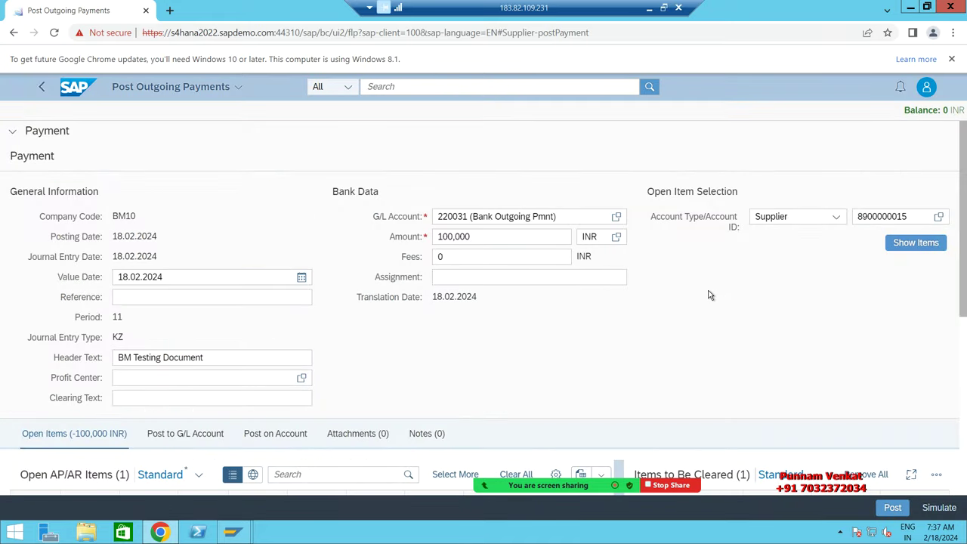
{"action": "scroll", "coordinate": [704, 332], "scroll_direction": "down", "scroll_amount": 5}
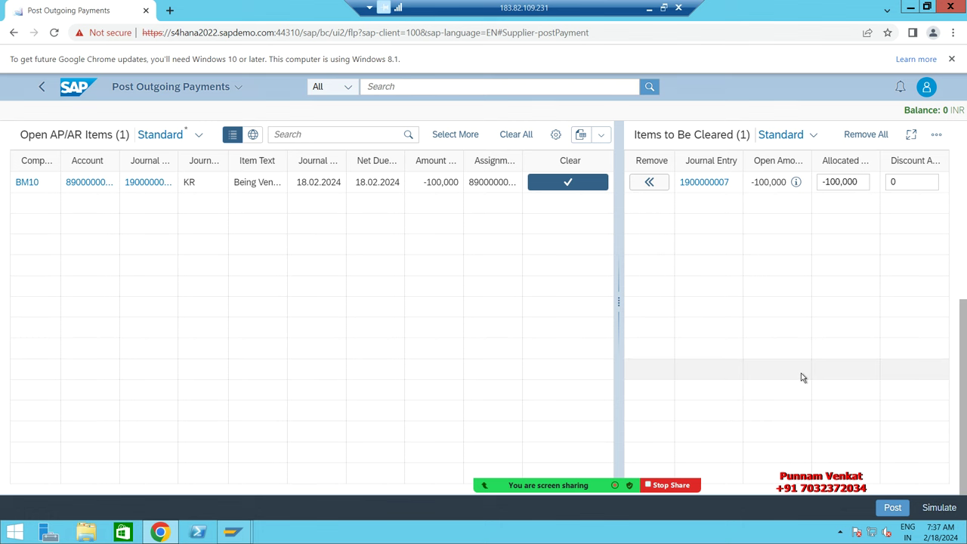
{"action": "left_click", "coordinate": [940, 508]}
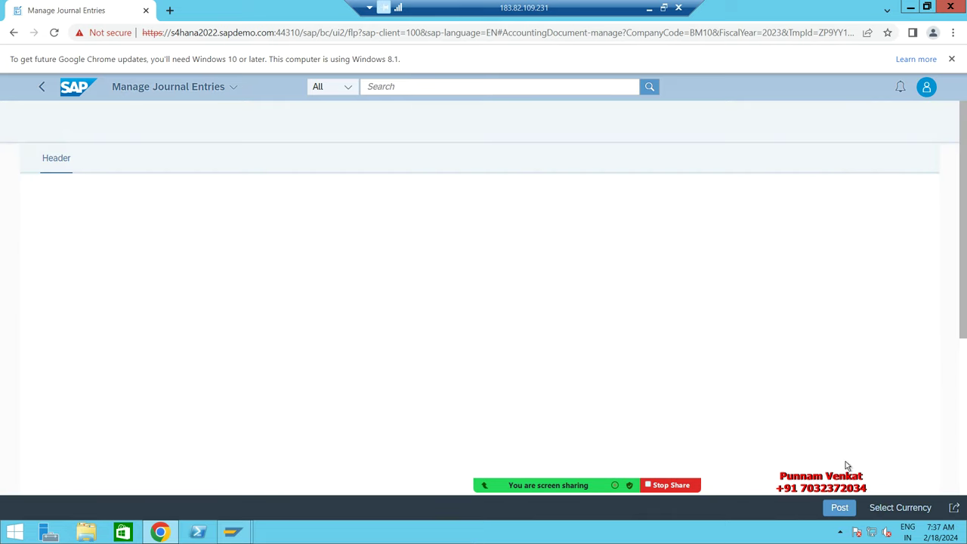
{"action": "scroll", "coordinate": [514, 390], "scroll_direction": "down", "scroll_amount": 2}
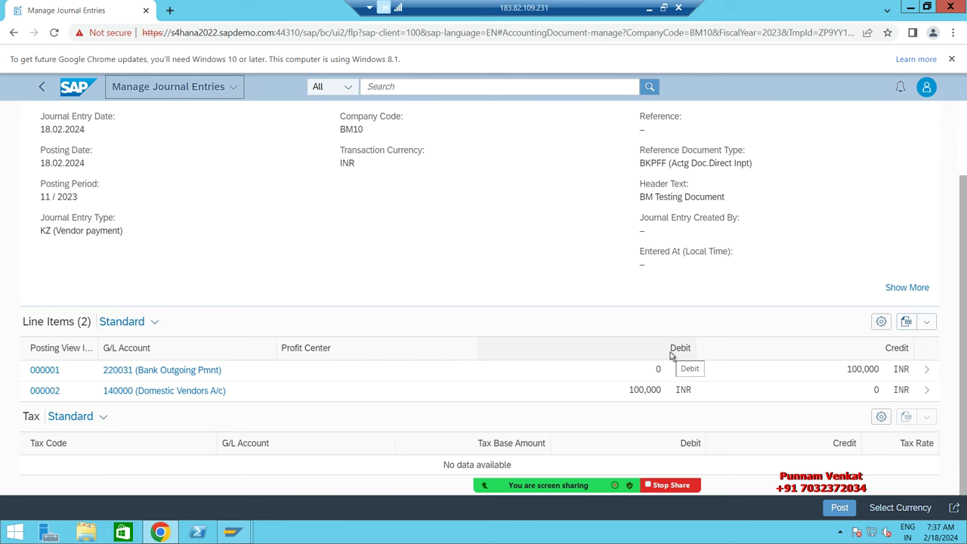
{"action": "left_click", "coordinate": [832, 507]}
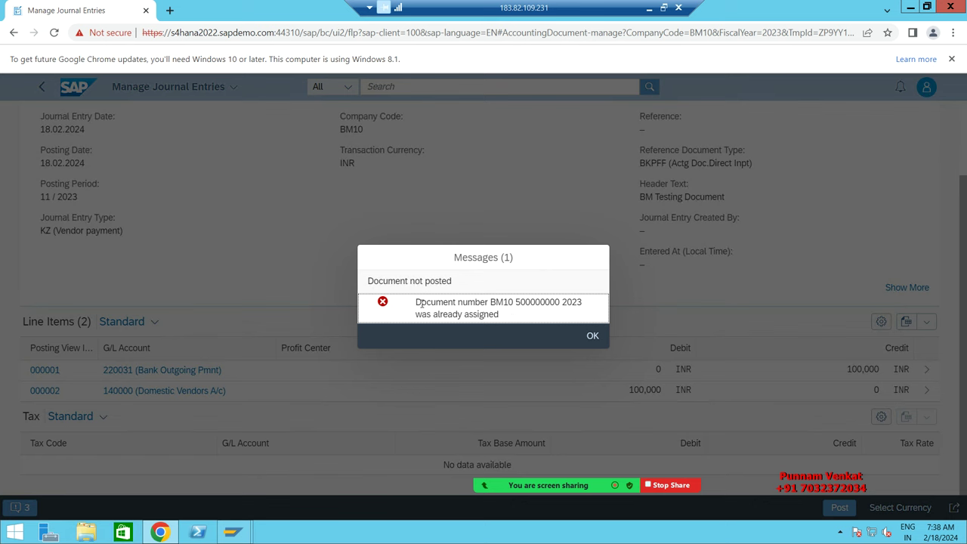
Step: Dismiss the error and open the message log to show the full already-assigned document number detail
{"action": "left_click_drag", "start_coordinate": [415, 302], "coordinate": [582, 317]}
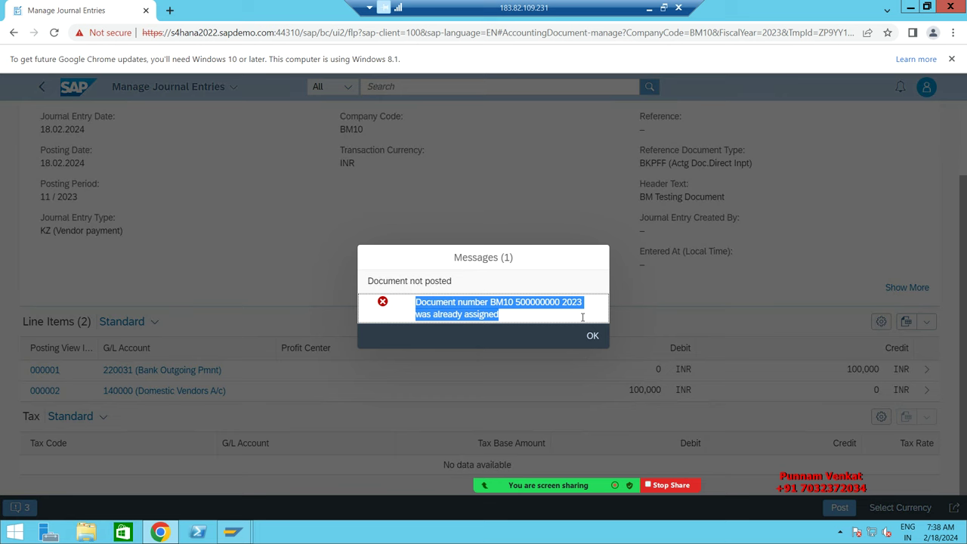
{"action": "left_click", "coordinate": [592, 335]}
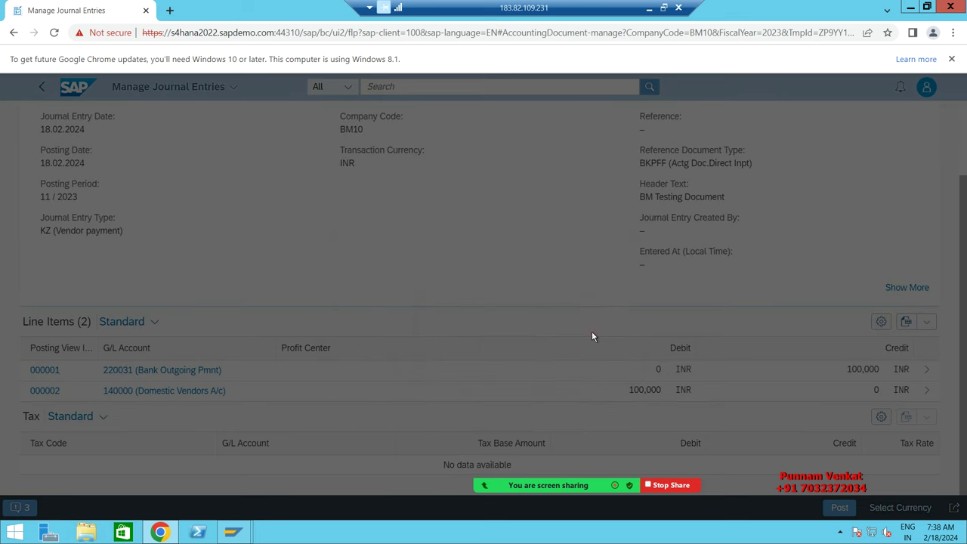
{"action": "scroll", "coordinate": [572, 348], "scroll_direction": "up", "scroll_amount": 2}
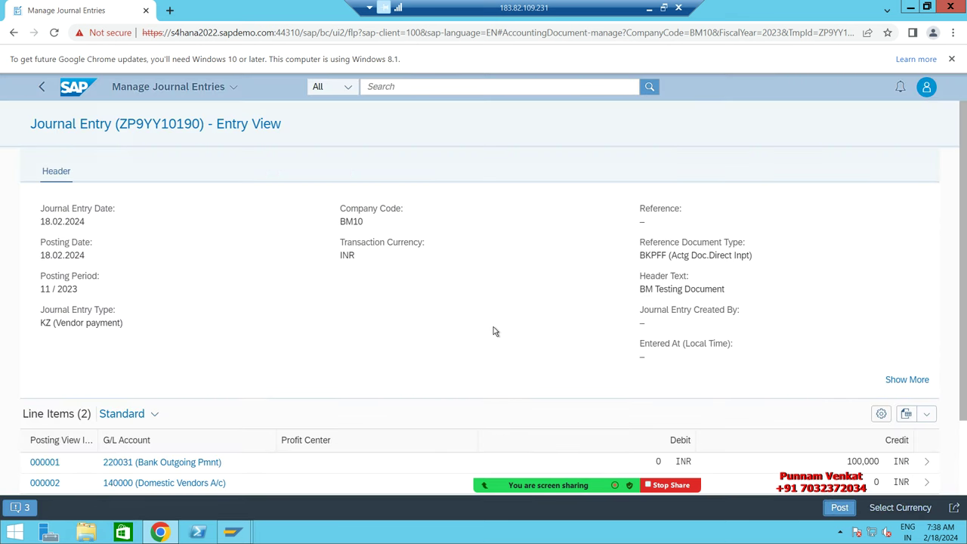
{"action": "scroll", "coordinate": [493, 327], "scroll_direction": "down", "scroll_amount": 2}
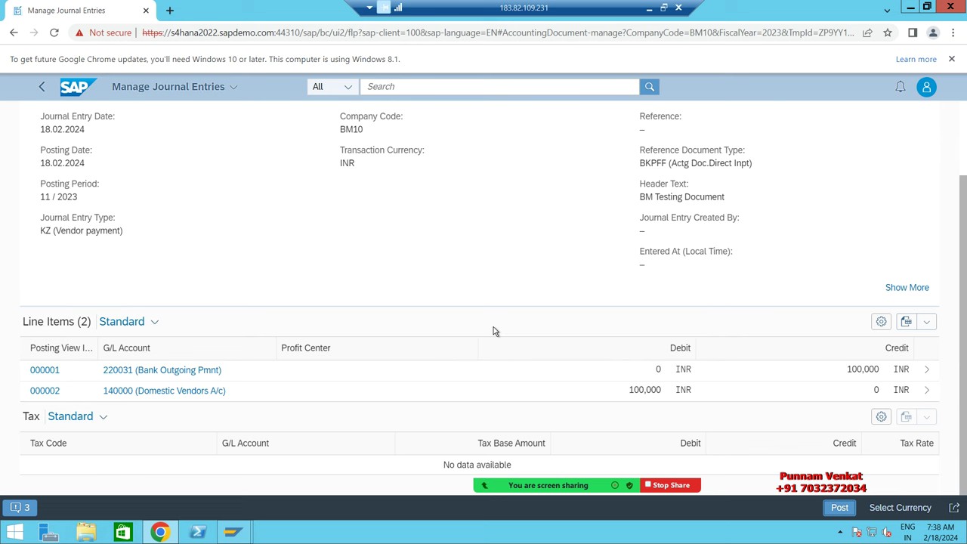
{"action": "left_click", "coordinate": [21, 508]}
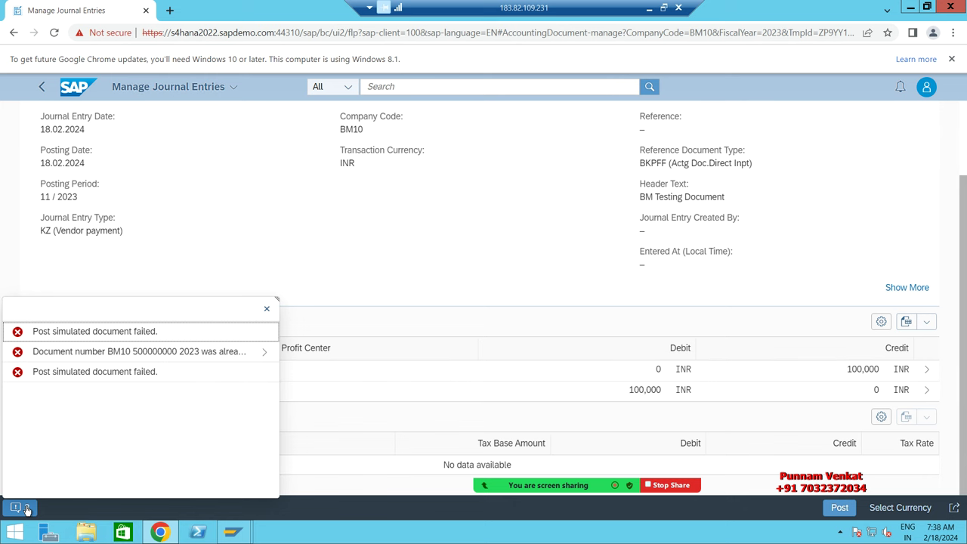
{"action": "left_click", "coordinate": [266, 354]}
Step: Select the error detail text and switch to the SAP GUI Post Outgoing Payments window
{"action": "triple_click", "coordinate": [107, 352]}
{"action": "left_click", "coordinate": [28, 340]}
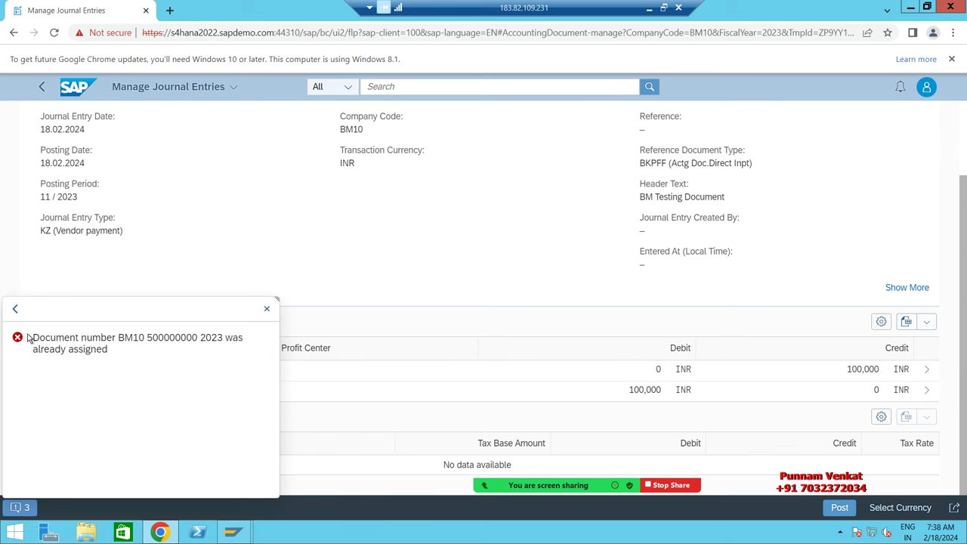
{"action": "left_click_drag", "start_coordinate": [54, 349], "coordinate": [108, 351]}
{"action": "left_click", "coordinate": [23, 344]}
{"action": "left_click_drag", "start_coordinate": [36, 337], "coordinate": [244, 479]}
{"action": "mouse_move", "coordinate": [233, 535]}
{"action": "left_click", "coordinate": [313, 463]}
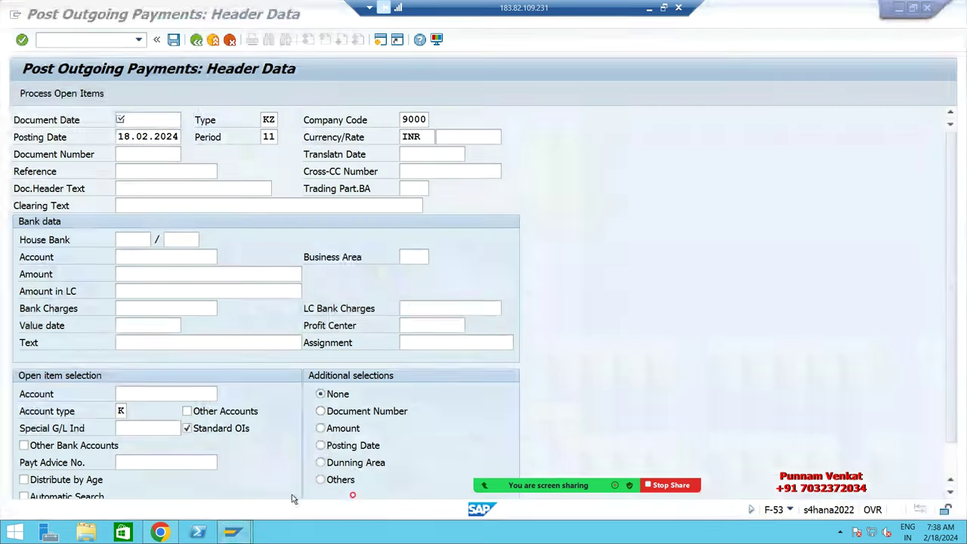
Step: Exit the outgoing payment entry to the SAP Easy Access menu with /n
{"action": "left_click", "coordinate": [112, 41]}
{"action": "type", "text": "/M"}
{"action": "key", "text": "BackSpace"}
{"action": "type", "text": "n"}
{"action": "key", "text": "Return"}
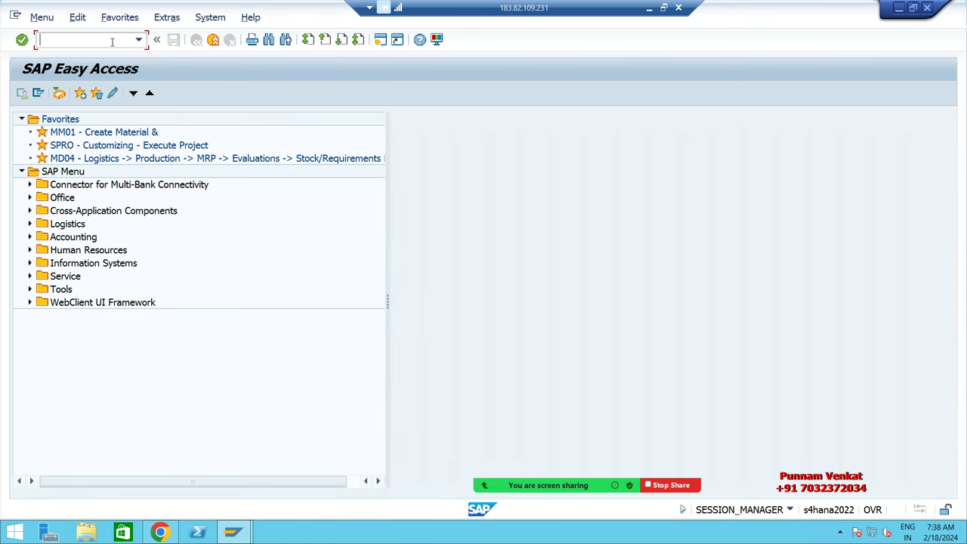
Step: Review the BM10 accounting document number range intervals in FBN1, then go back to SAP Easy Access
{"action": "type", "text": "FB"}
{"action": "key", "text": "BackSpace"}
{"action": "key", "text": "BackSpace"}
{"action": "type", "text": "FBN1"}
{"action": "key", "text": "Return"}
{"action": "type", "text": "BM10"}
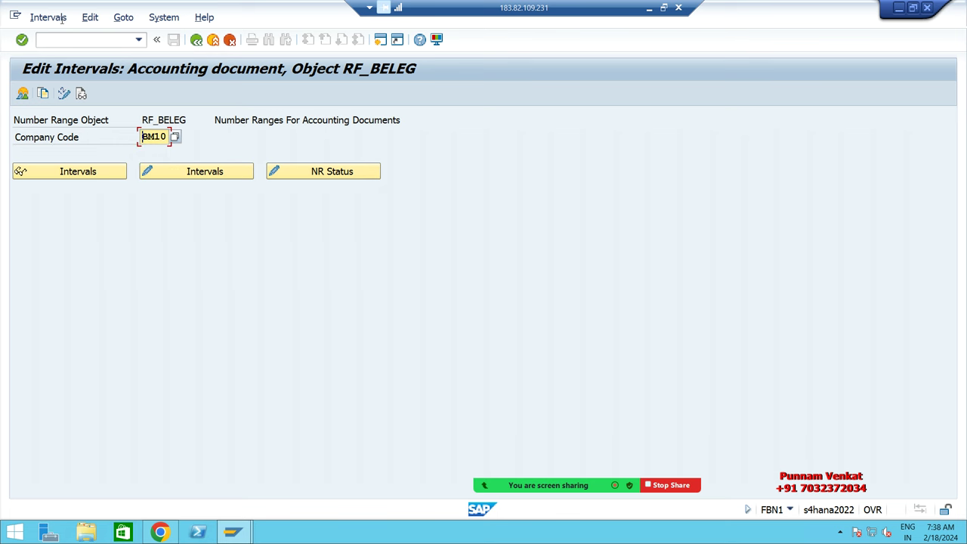
{"action": "left_click", "coordinate": [91, 172]}
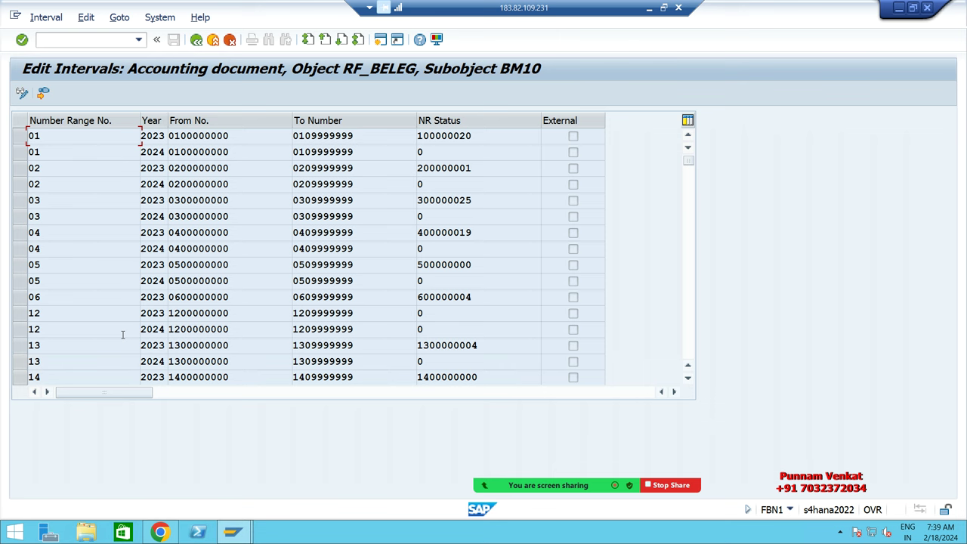
{"action": "scroll", "coordinate": [122, 335], "scroll_direction": "down", "scroll_amount": 1}
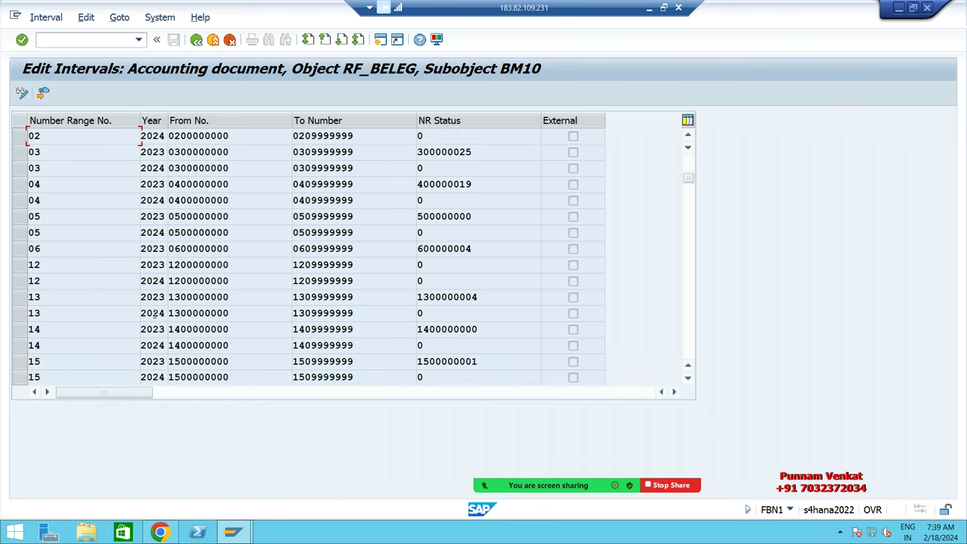
{"action": "scroll", "coordinate": [119, 320], "scroll_direction": "down", "scroll_amount": 1}
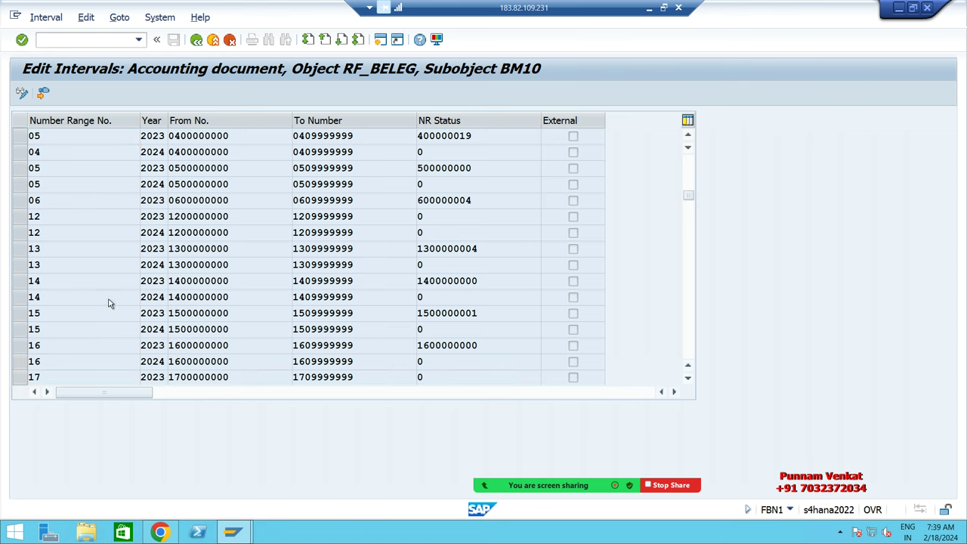
{"action": "scroll", "coordinate": [108, 303], "scroll_direction": "down", "scroll_amount": 5}
{"action": "scroll", "coordinate": [108, 303], "scroll_direction": "up", "scroll_amount": 2}
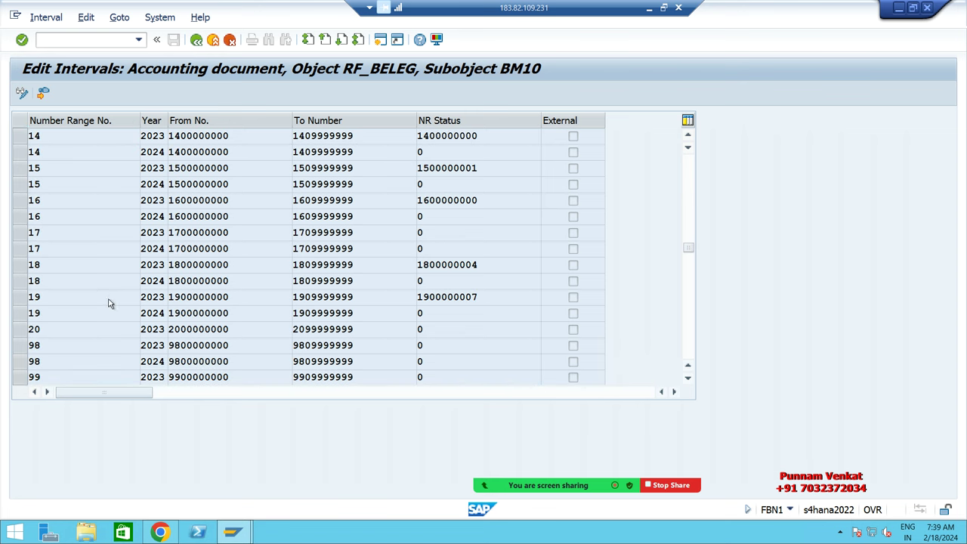
{"action": "scroll", "coordinate": [108, 303], "scroll_direction": "up", "scroll_amount": 4}
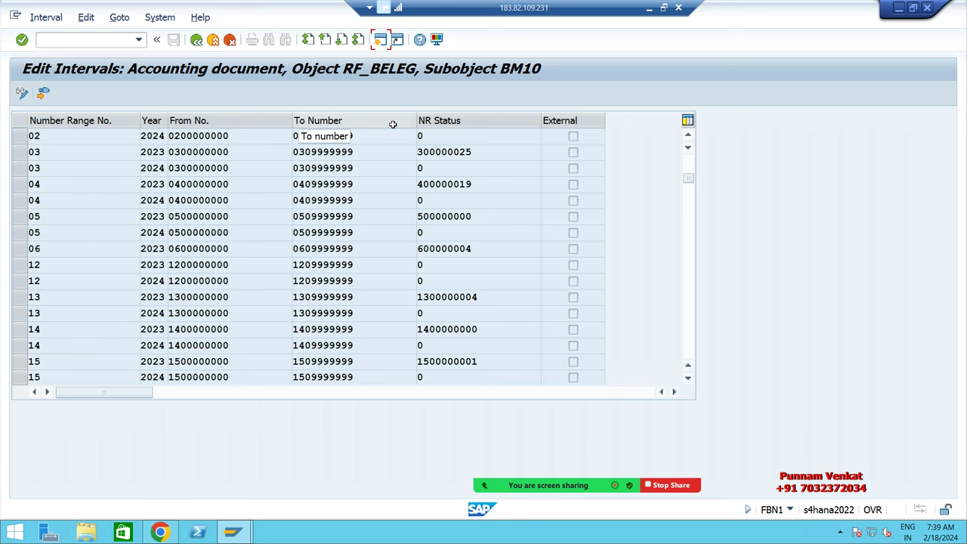
{"action": "key", "text": "F3"}
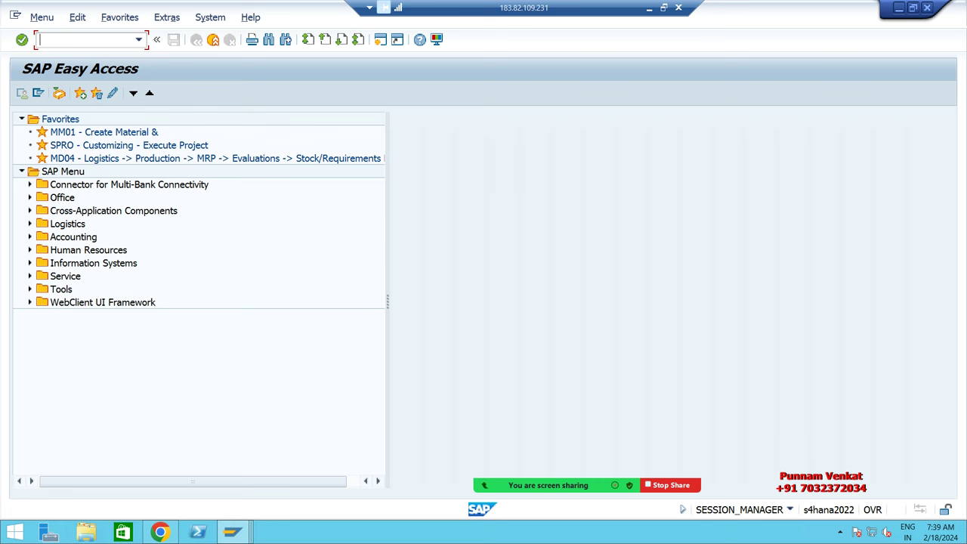
Step: Run OBA7, position the list at document type KZ and open its details showing number range 05
{"action": "type", "text": "OBA7"}
{"action": "key", "text": "Return"}
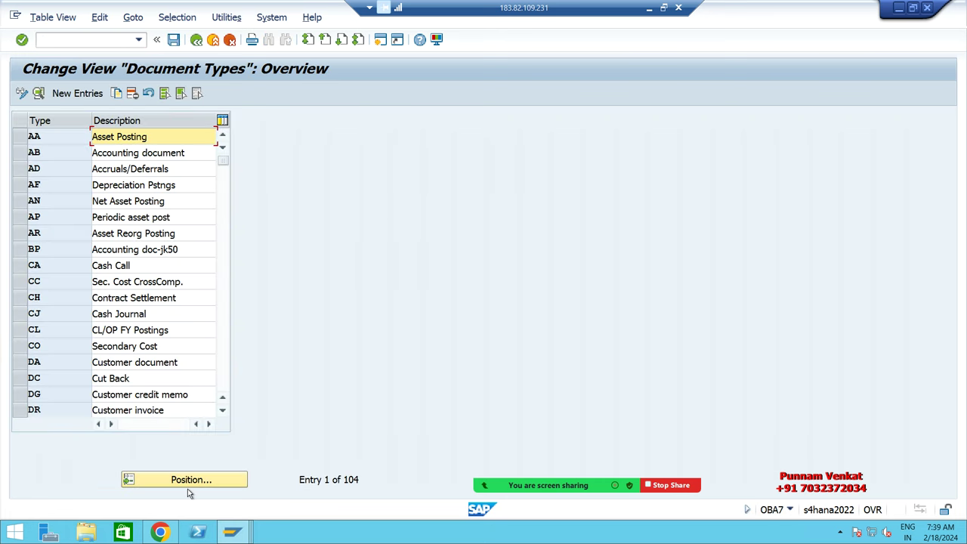
{"action": "left_click", "coordinate": [191, 482]}
{"action": "type", "text": "KZ"}
{"action": "key", "text": "Return"}
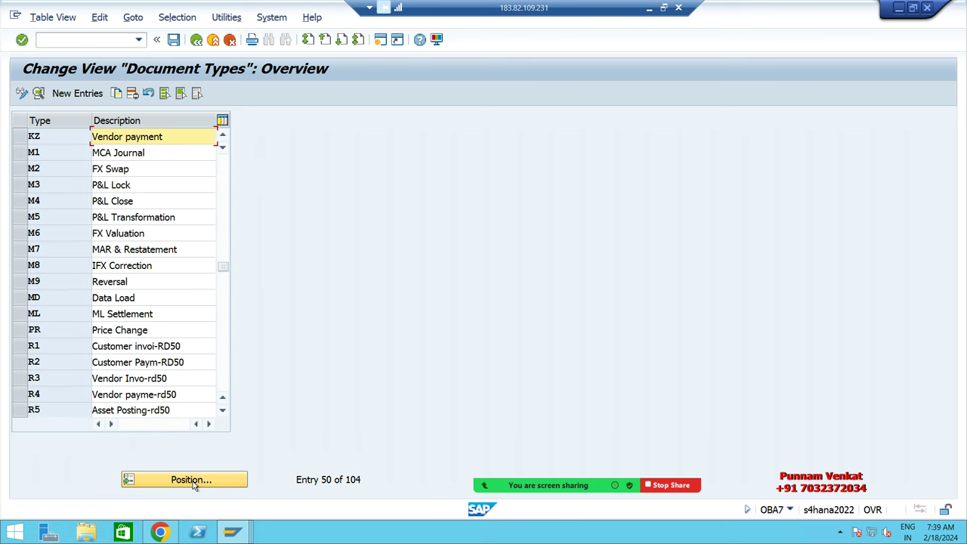
{"action": "double_click", "coordinate": [44, 137]}
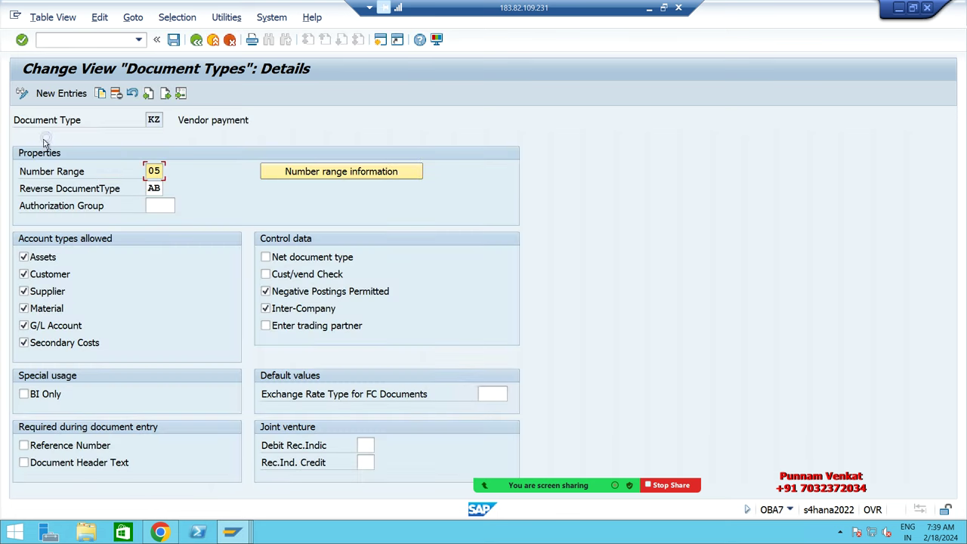
{"action": "left_click_drag", "start_coordinate": [146, 171], "coordinate": [201, 166]}
Step: Compare the FBN1 intervals, checking range 05 for 2023 and that range 12 has no numbers used
{"action": "left_click", "coordinate": [197, 40]}
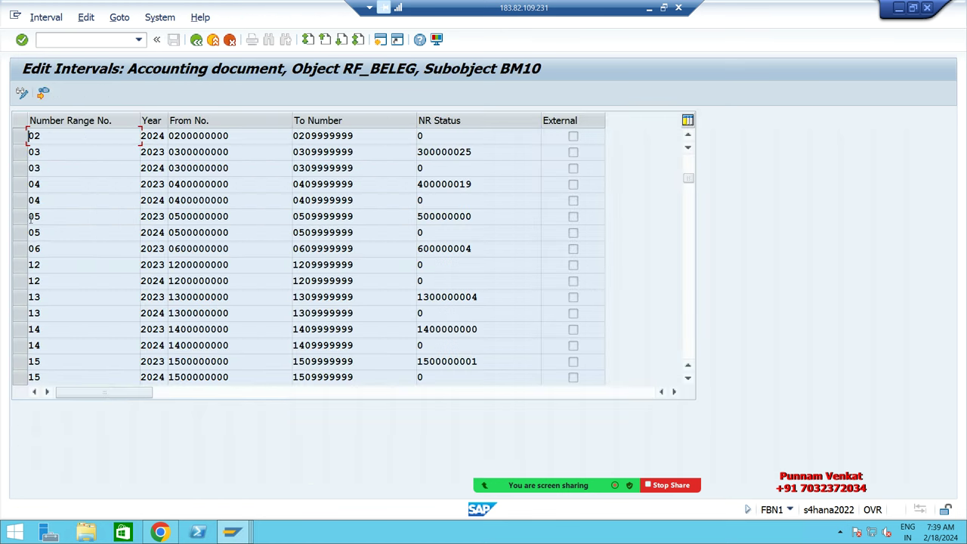
{"action": "left_click", "coordinate": [24, 218]}
{"action": "double_click", "coordinate": [480, 216]}
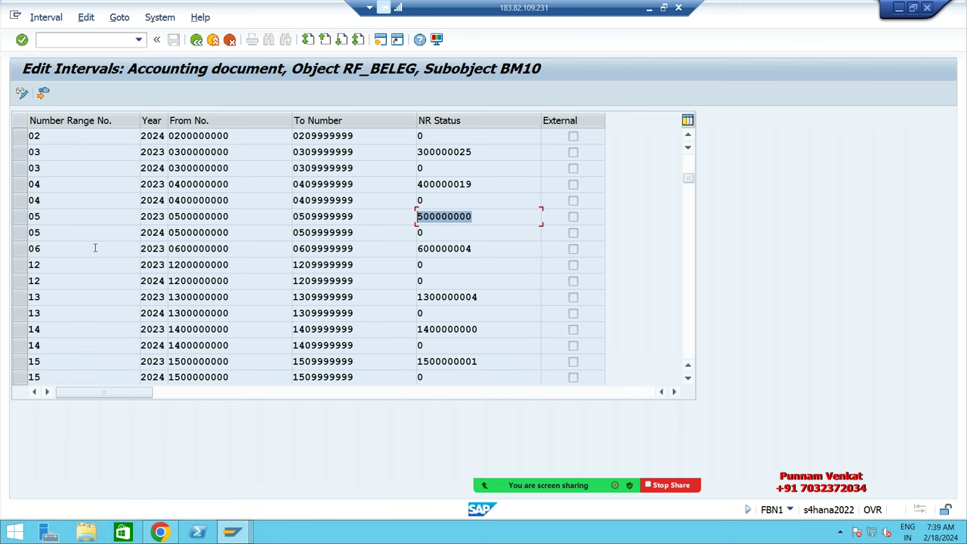
{"action": "left_click", "coordinate": [18, 220]}
{"action": "left_click", "coordinate": [479, 218]}
{"action": "double_click", "coordinate": [474, 216]}
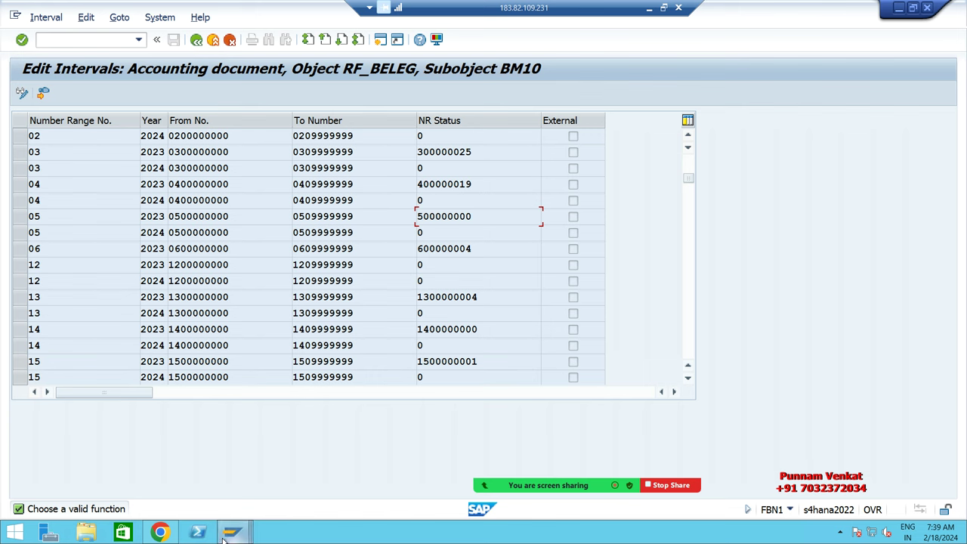
{"action": "left_click", "coordinate": [432, 267]}
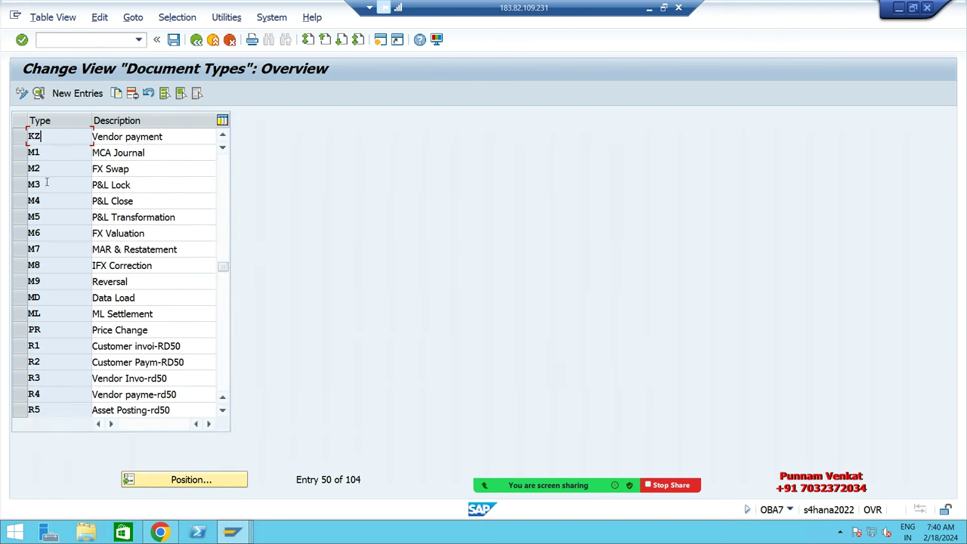
Step: Return to the Document Types overview positioned at KZ Vendor payment
{"action": "key", "text": "F10"}
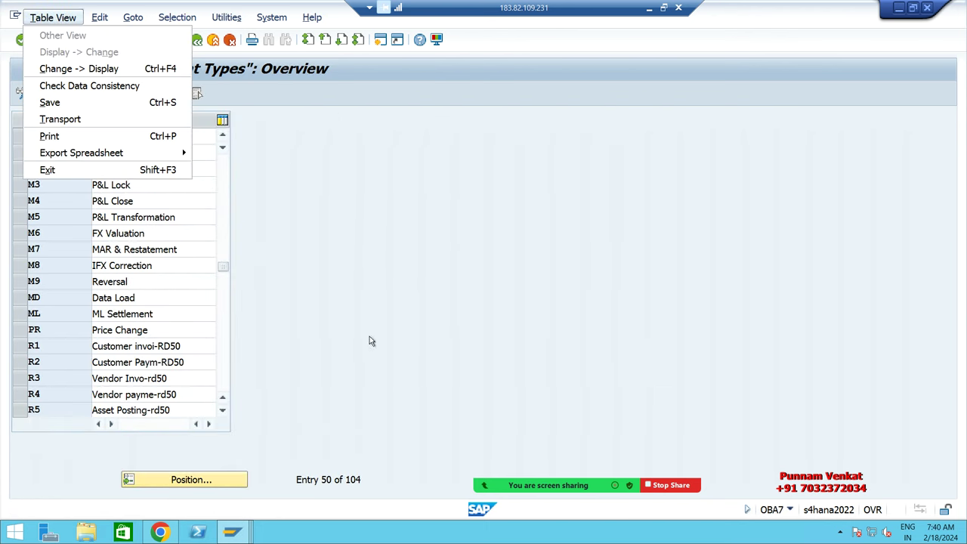
{"action": "key", "text": "Escape"}
{"action": "left_click", "coordinate": [34, 249]}
{"action": "key", "text": "alt+Tab"}
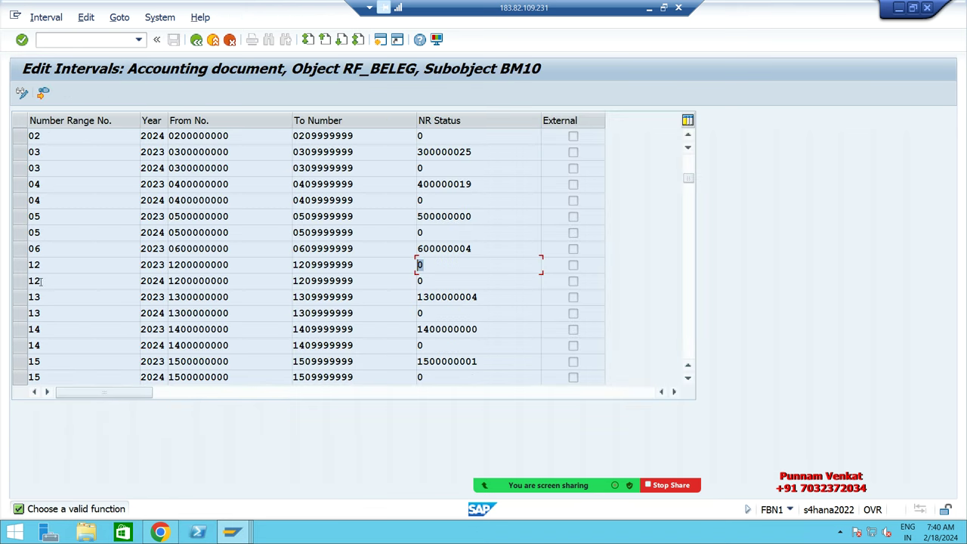
{"action": "key", "text": "alt+Tab"}
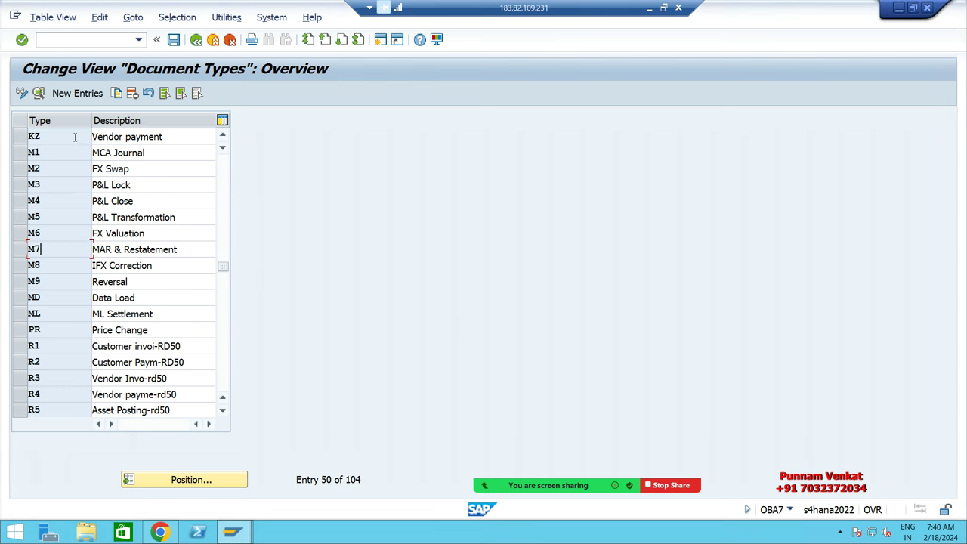
Step: Change KZ's number range from 05 to 12, save under a customizing request, and close the window
{"action": "double_click", "coordinate": [74, 138]}
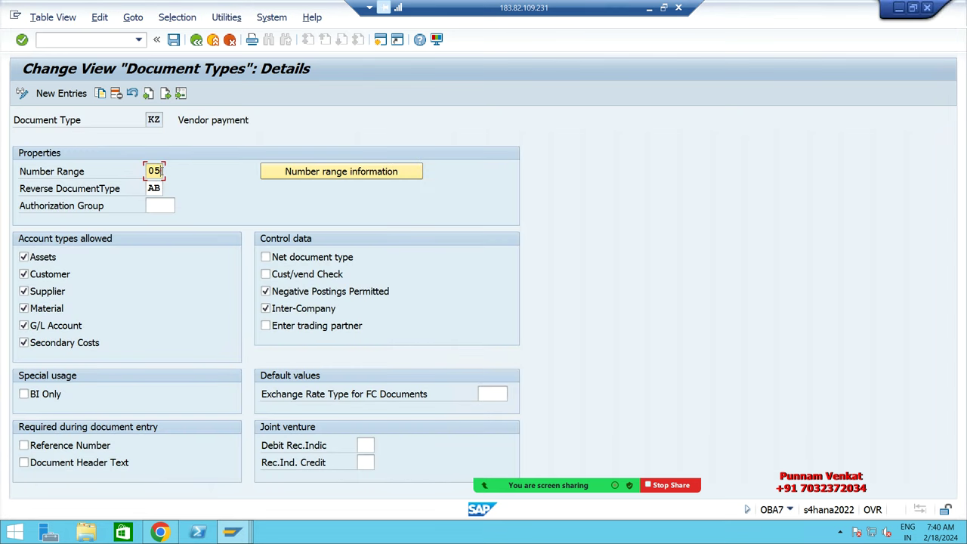
{"action": "key", "text": "BackSpace"}
{"action": "key", "text": "BackSpace"}
{"action": "type", "text": "12"}
{"action": "left_click", "coordinate": [173, 40]}
{"action": "left_click", "coordinate": [277, 258]}
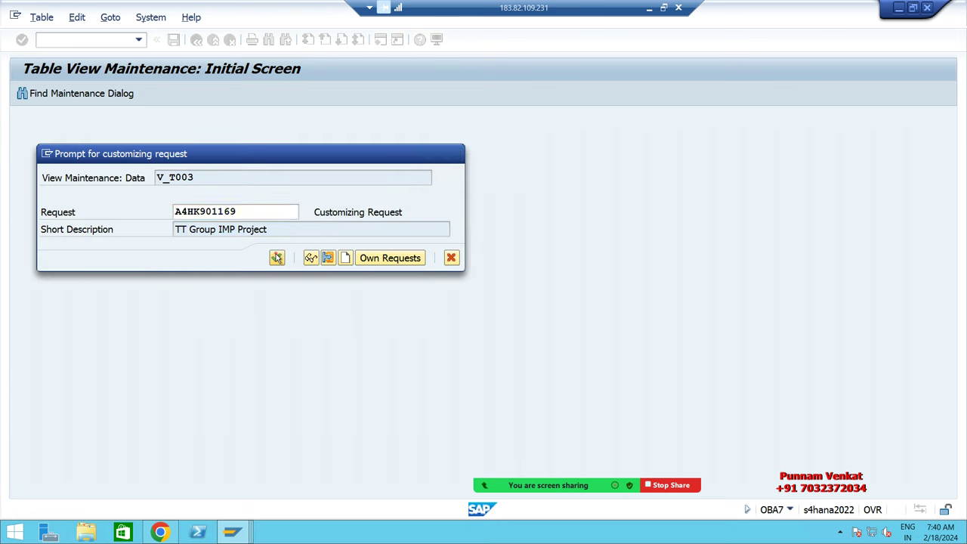
{"action": "left_click", "coordinate": [173, 39]}
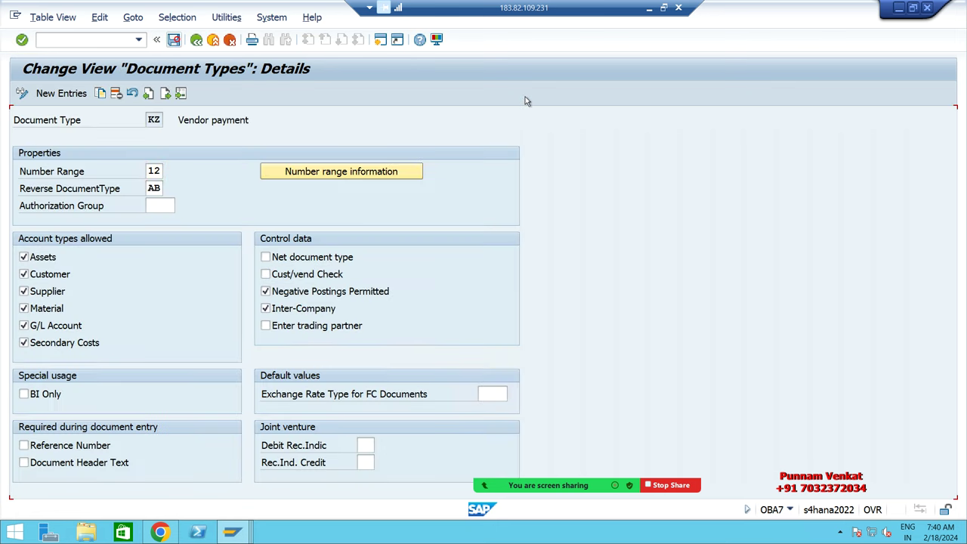
{"action": "left_click", "coordinate": [928, 7]}
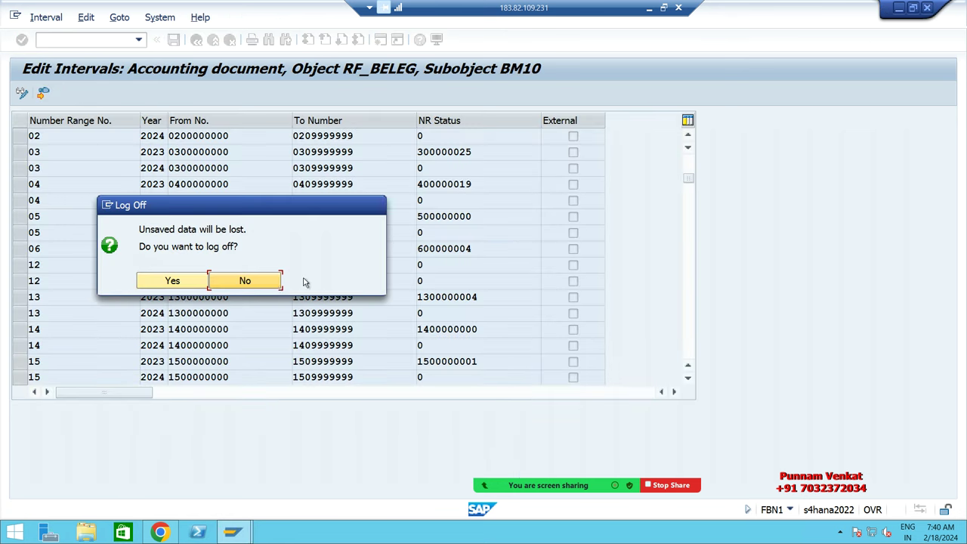
Step: Confirm the SAP GUI log-off, dismiss the number-assigned error, and return to the launchpad home
{"action": "left_click", "coordinate": [152, 287]}
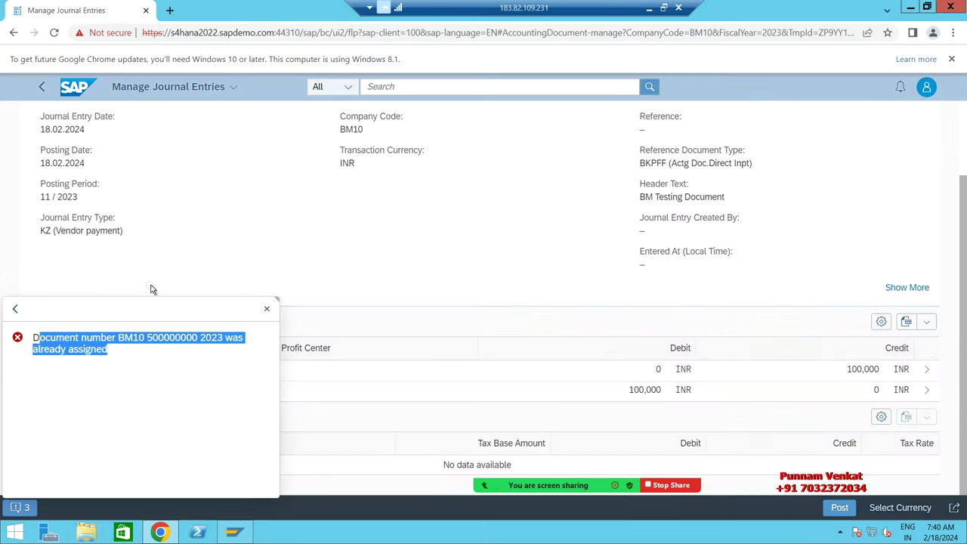
{"action": "left_click", "coordinate": [267, 308]}
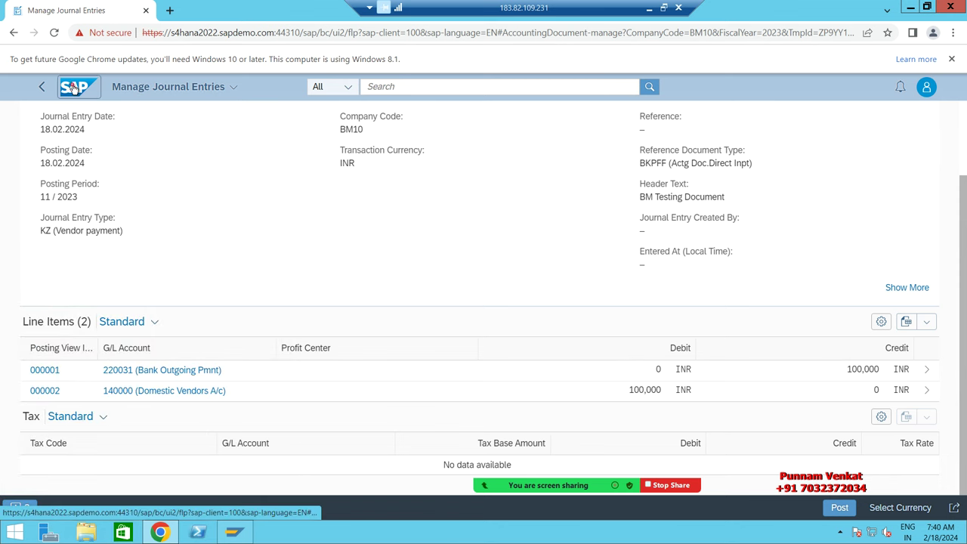
{"action": "left_click", "coordinate": [73, 89]}
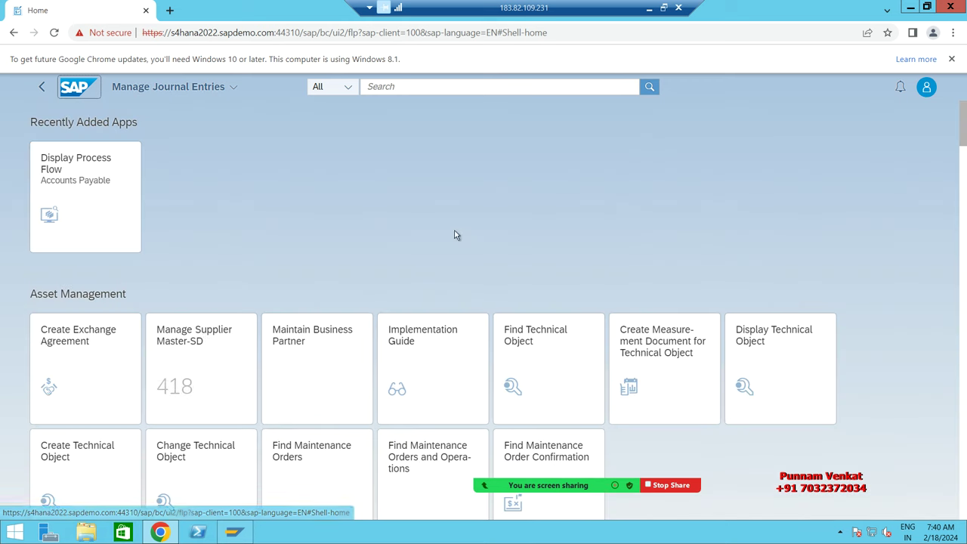
Step: Search for 'Post Out' and open the Post Outgoing Payments app
{"action": "left_click", "coordinate": [393, 87]}
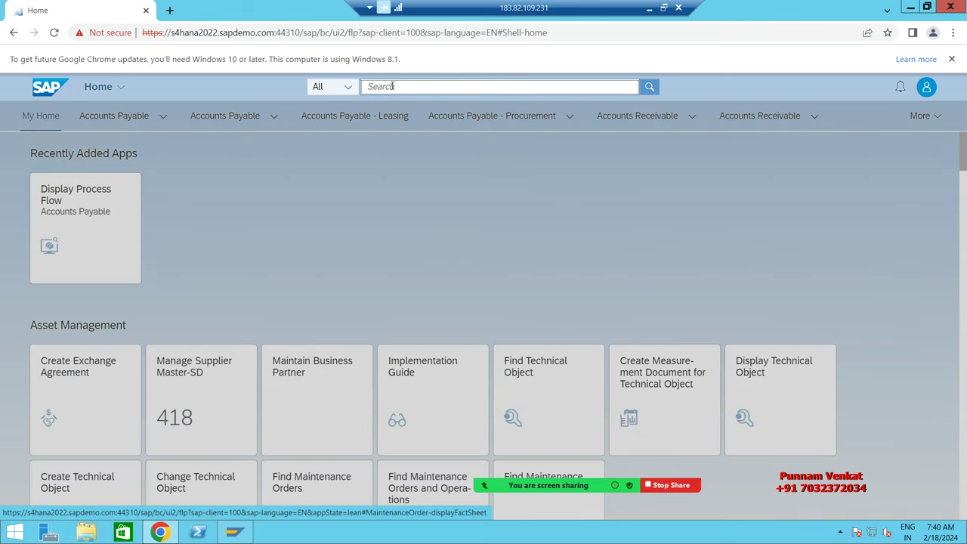
{"action": "type", "text": "p"}
{"action": "key", "text": "BackSpace"}
{"action": "type", "text": "Post oJT"}
{"action": "key", "text": "BackSpace"}
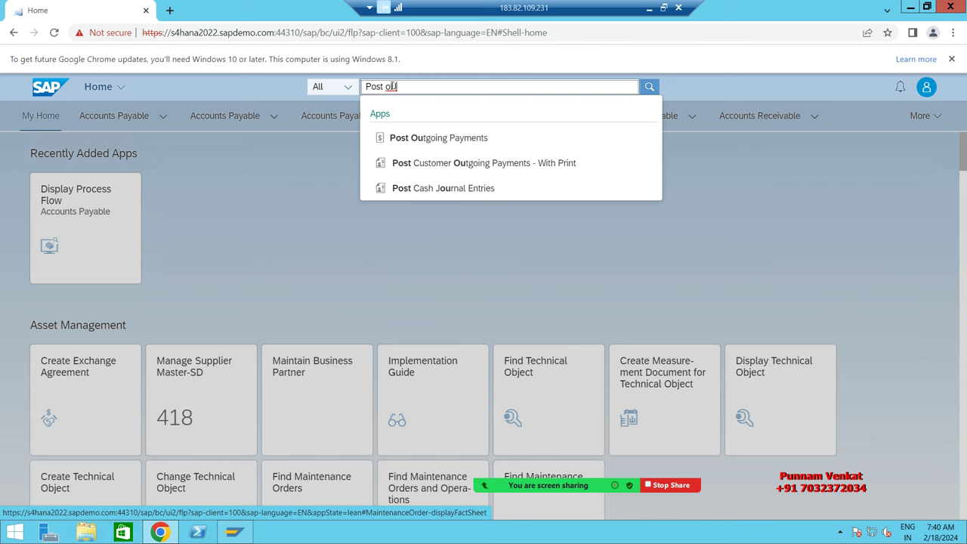
{"action": "left_click", "coordinate": [470, 145]}
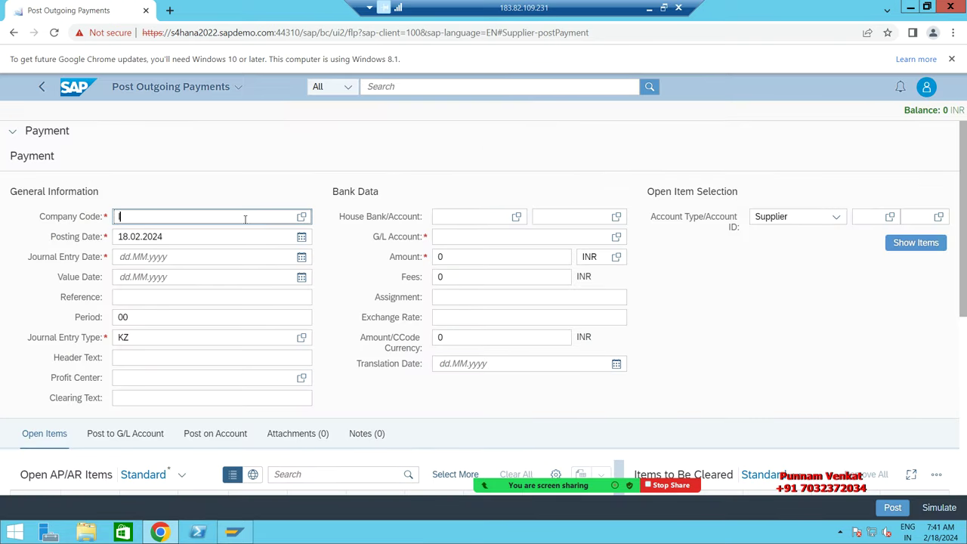
Step: Enter company code BM10 and copy posting date 18.02.2024 into the journal entry and value dates
{"action": "type", "text": "BM10"}
{"action": "left_click", "coordinate": [194, 240]}
{"action": "left_click_drag", "start_coordinate": [194, 240], "coordinate": [99, 235]}
{"action": "key", "text": "ctrl+c"}
{"action": "left_click", "coordinate": [198, 260]}
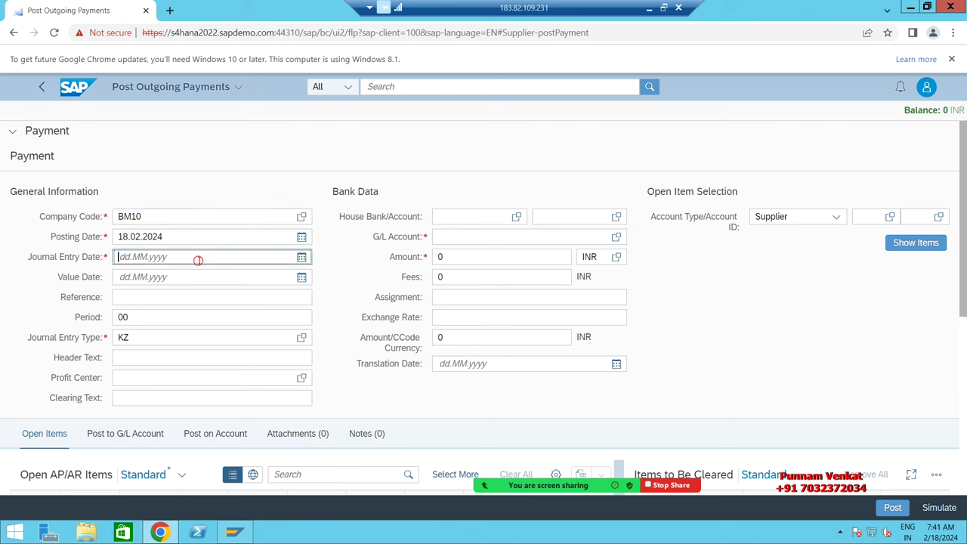
{"action": "key", "text": "ctrl+v"}
{"action": "left_click", "coordinate": [190, 279]}
{"action": "key", "text": "ctrl+v"}
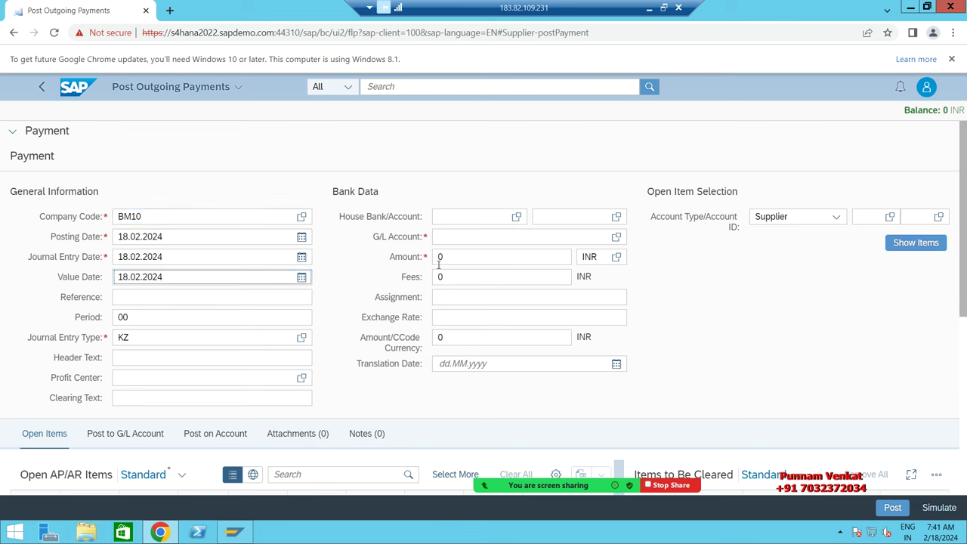
Step: Select G/L account 220031 Bank Outgoing Pmnt and enter the payment amount 100,000
{"action": "left_click", "coordinate": [451, 234]}
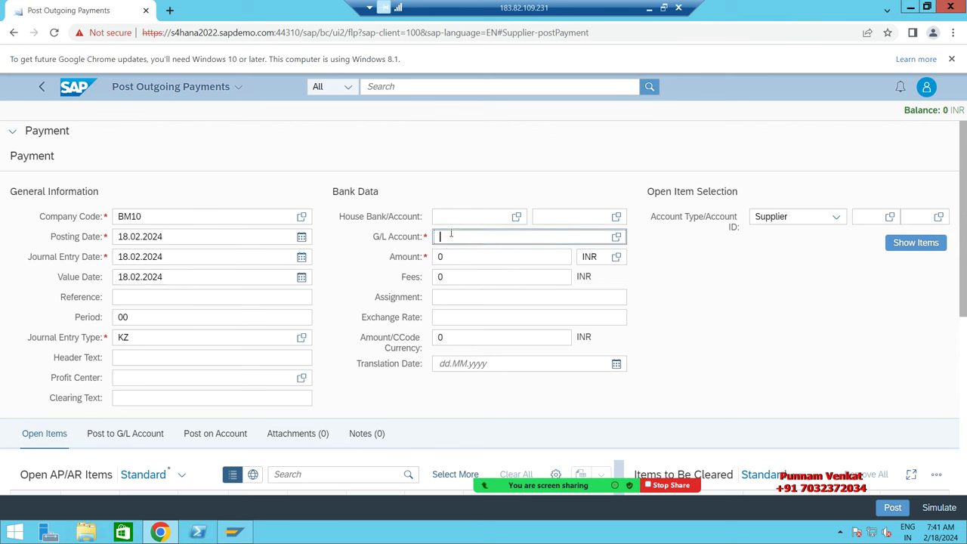
{"action": "type", "text": "220000"}
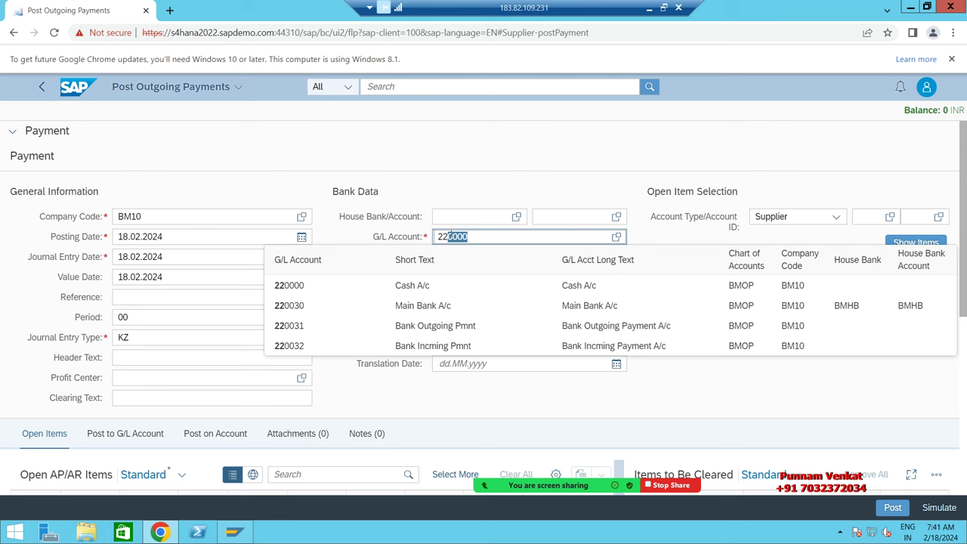
{"action": "left_click", "coordinate": [415, 325]}
{"action": "left_click", "coordinate": [477, 255]}
{"action": "key", "text": "BackSpace"}
{"action": "type", "text": "1"}
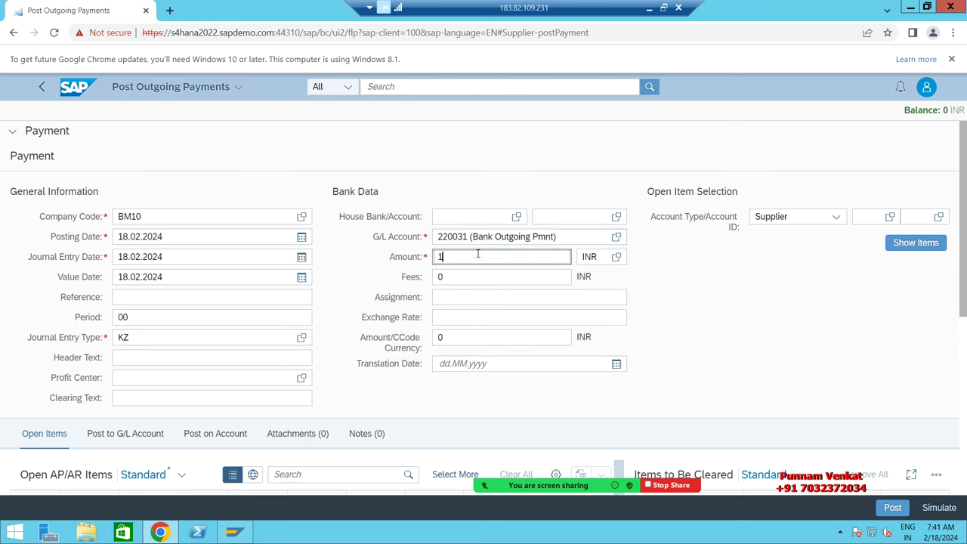
{"action": "type", "text": "00000"}
{"action": "key", "text": "Tab"}
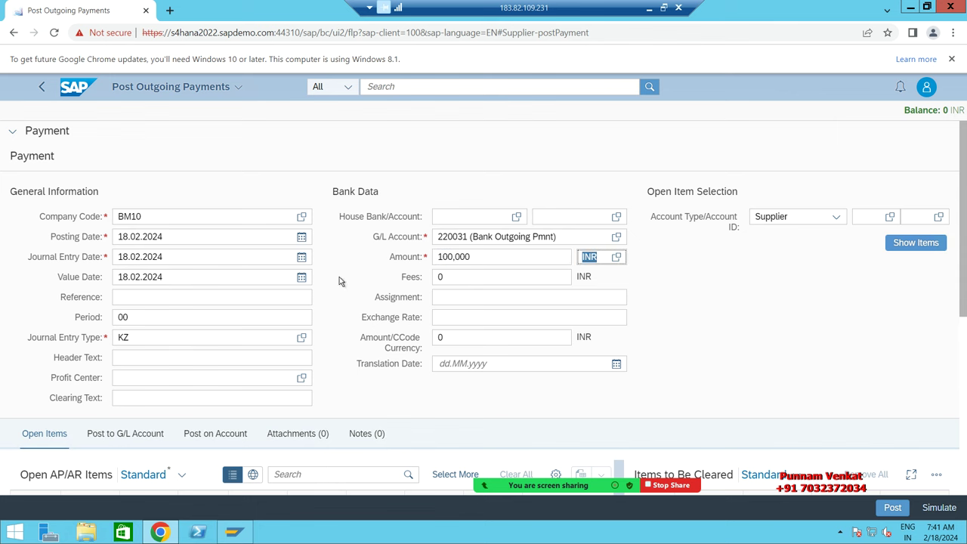
Step: Choose supplier BM TEST VENDOR, show its open items, and assign the invoice for clearing
{"action": "left_click", "coordinate": [804, 218]}
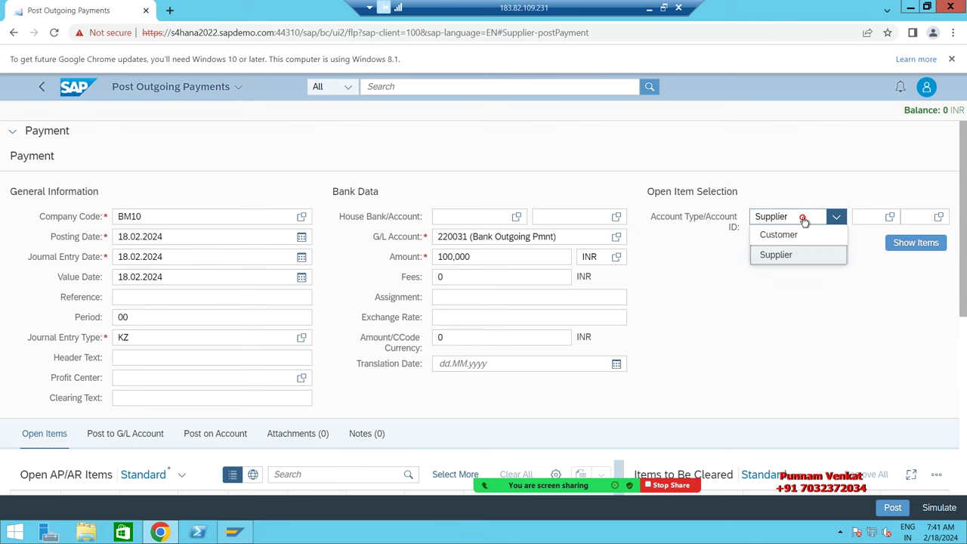
{"action": "left_click", "coordinate": [786, 255]}
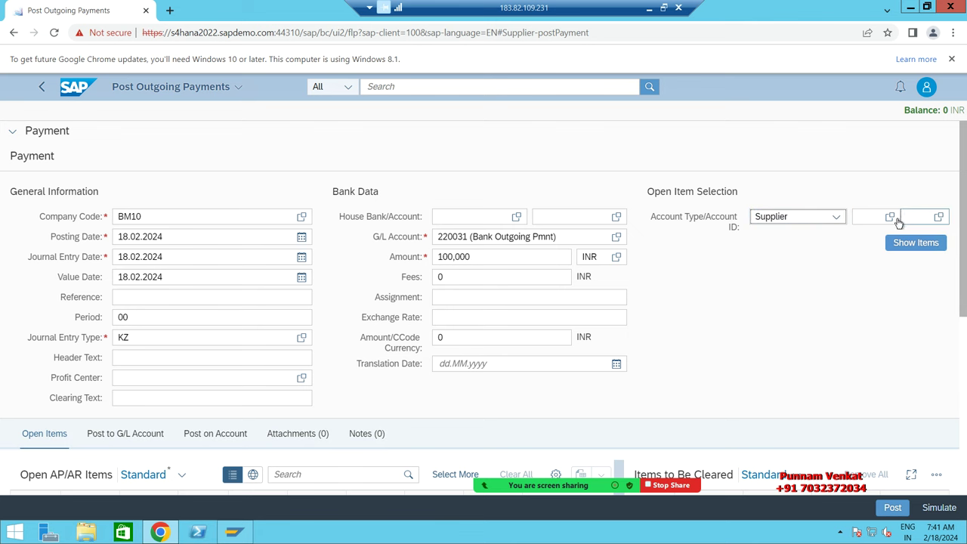
{"action": "left_click", "coordinate": [891, 223]}
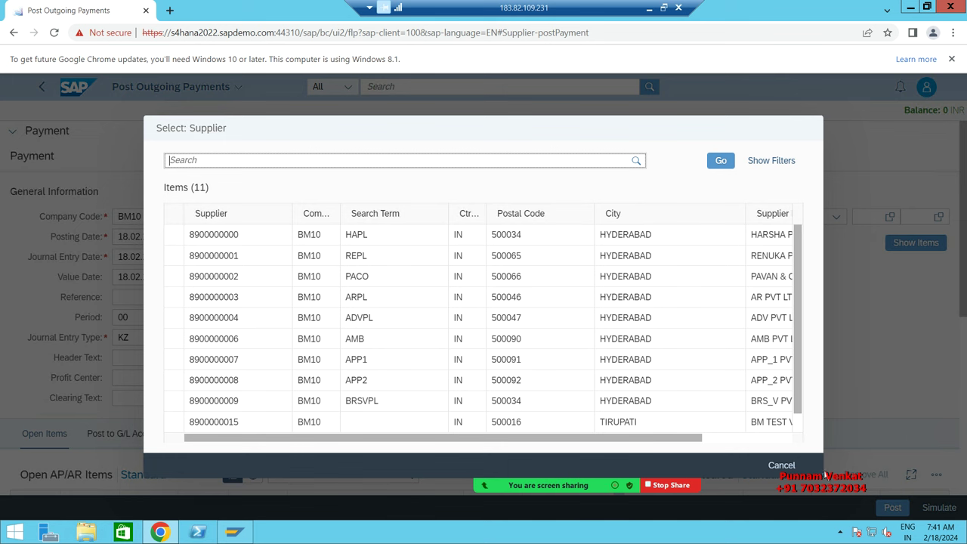
{"action": "left_click_drag", "start_coordinate": [822, 471], "coordinate": [933, 502]}
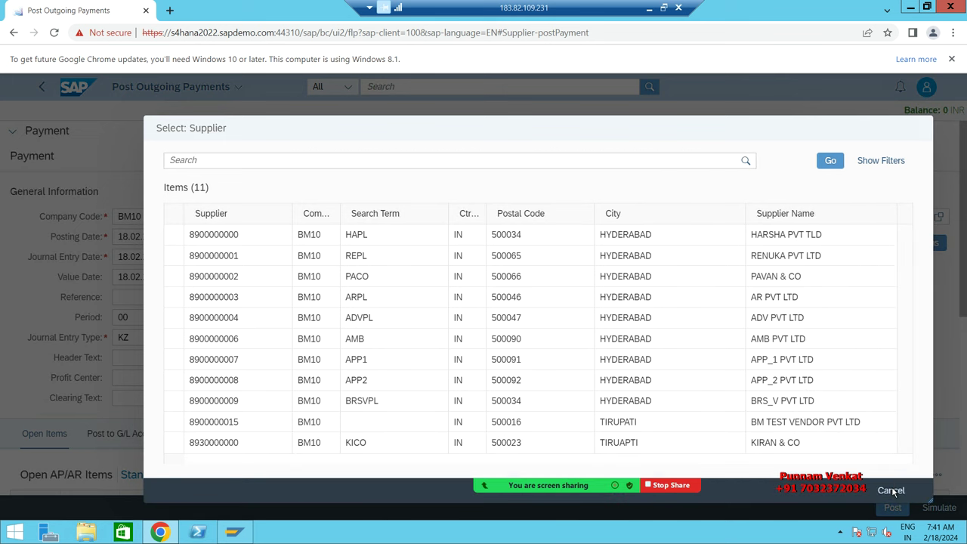
{"action": "left_click", "coordinate": [788, 422]}
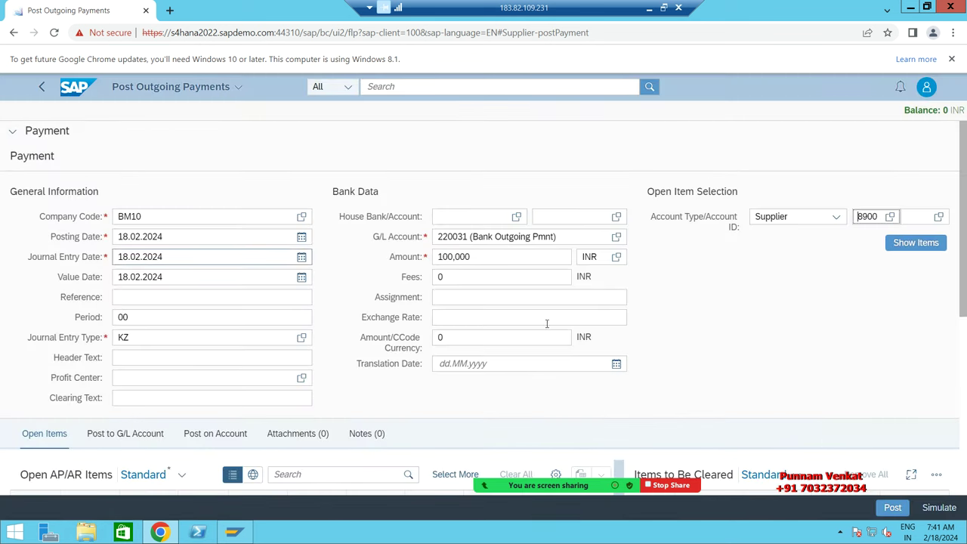
{"action": "left_click", "coordinate": [907, 244]}
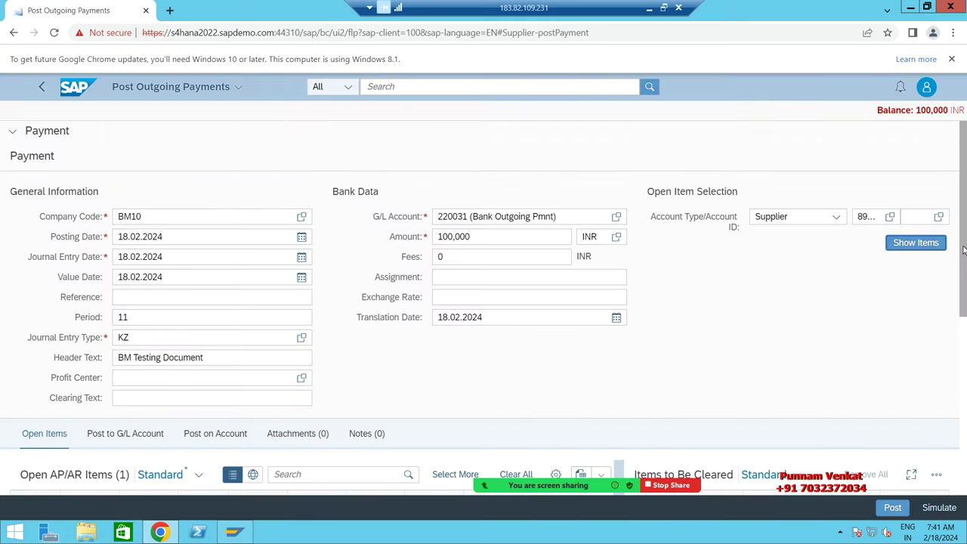
{"action": "left_click_drag", "start_coordinate": [963, 249], "coordinate": [964, 399]}
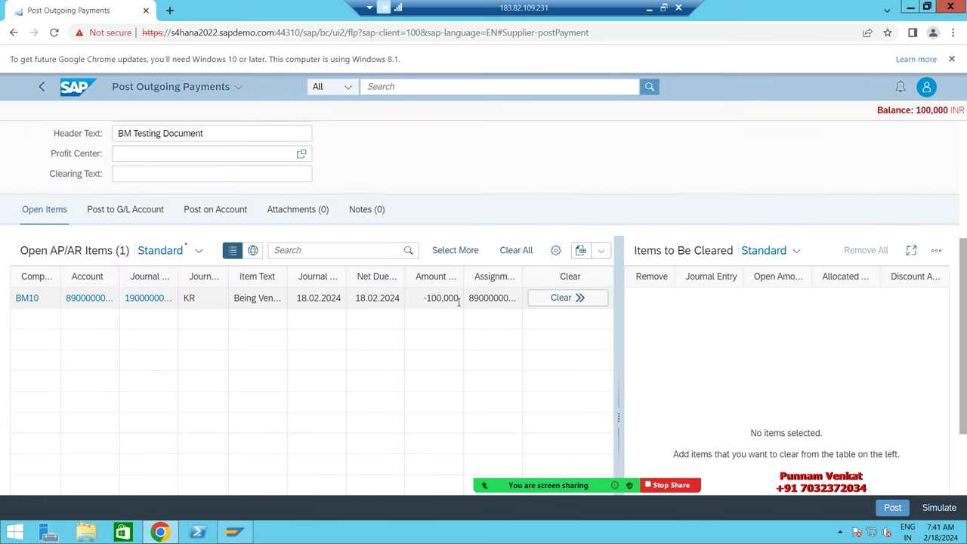
{"action": "left_click", "coordinate": [569, 298]}
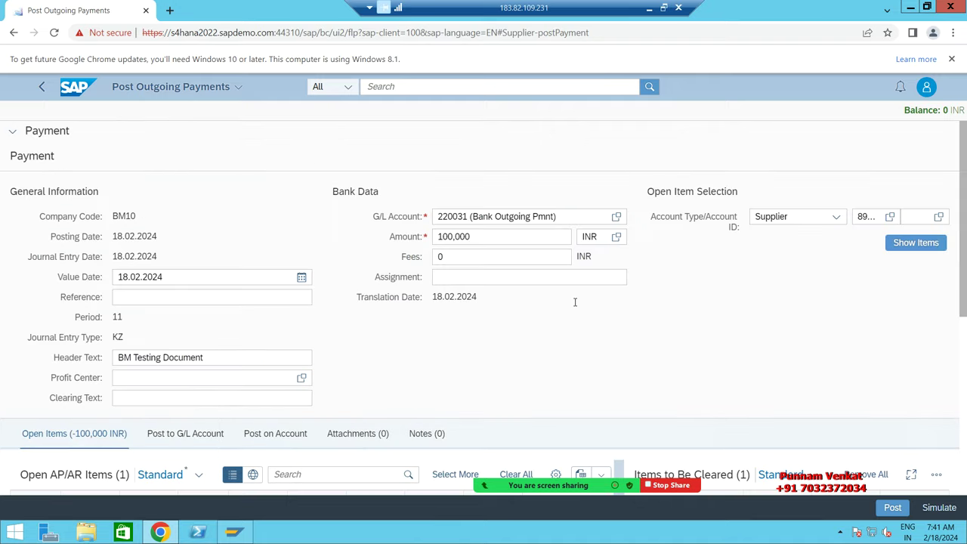
{"action": "left_click_drag", "start_coordinate": [963, 224], "coordinate": [963, 368]}
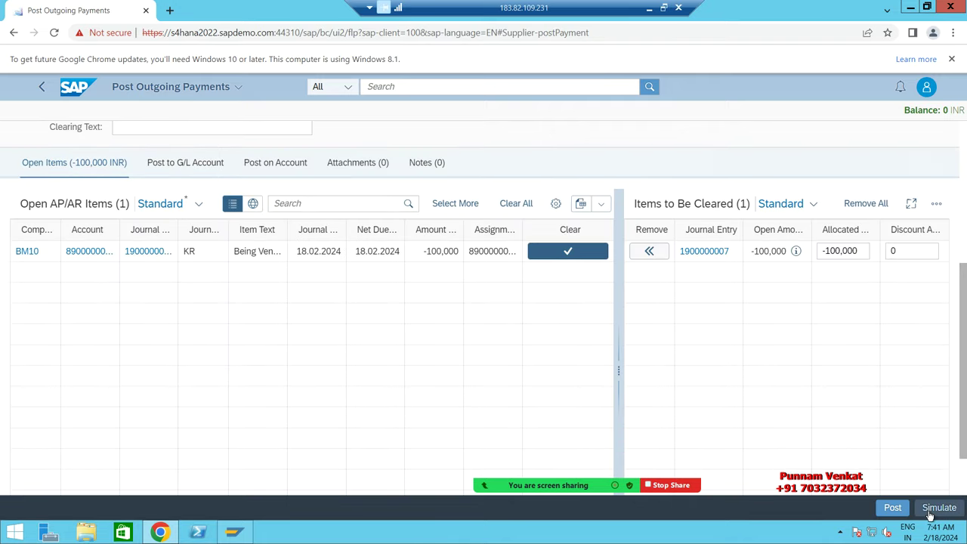
{"action": "left_click", "coordinate": [938, 508]}
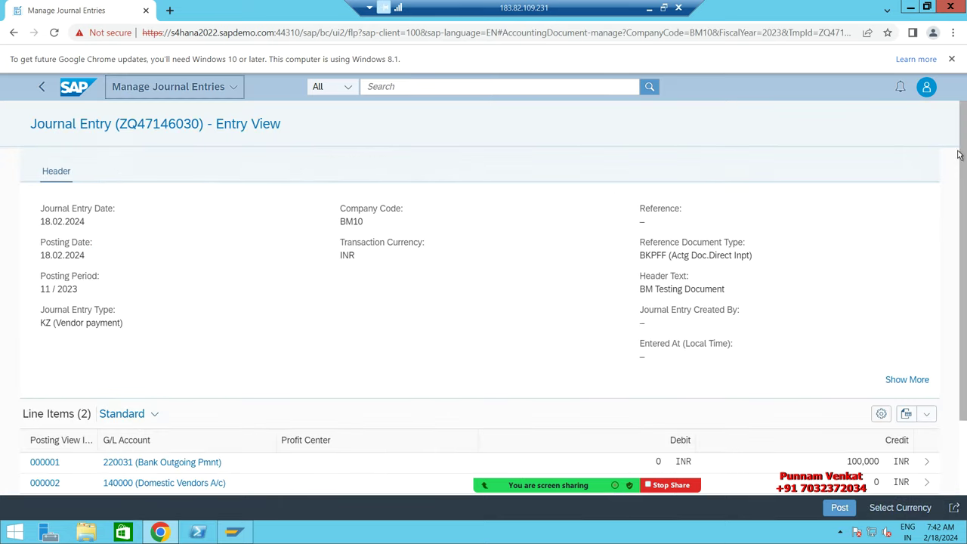
{"action": "scroll", "coordinate": [965, 168], "scroll_direction": "down", "scroll_amount": 3}
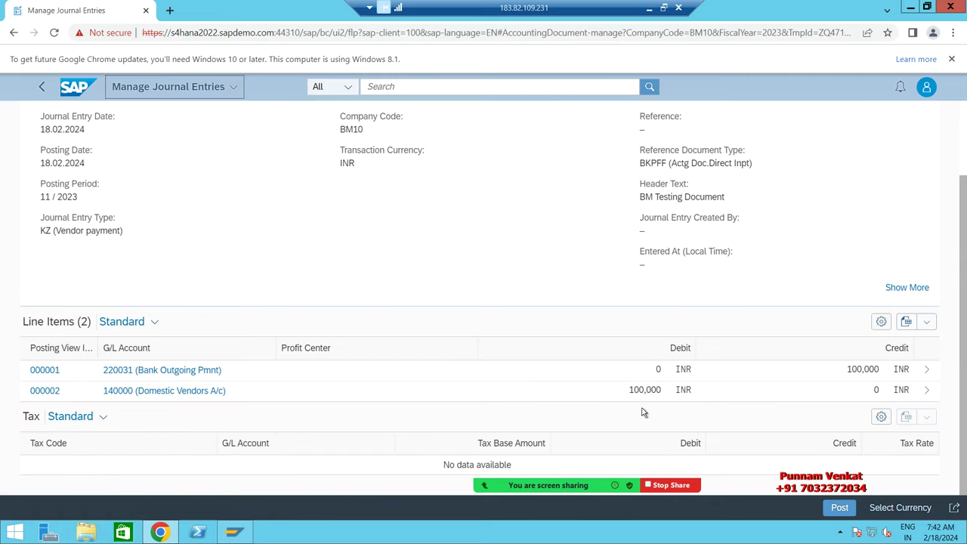
{"action": "left_click", "coordinate": [840, 508]}
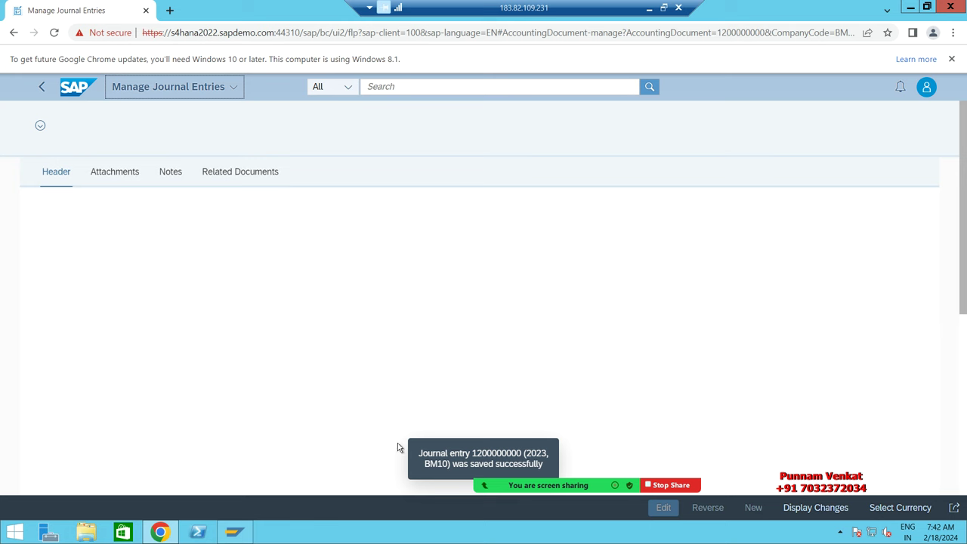
{"action": "scroll", "coordinate": [583, 407], "scroll_direction": "down", "scroll_amount": 2}
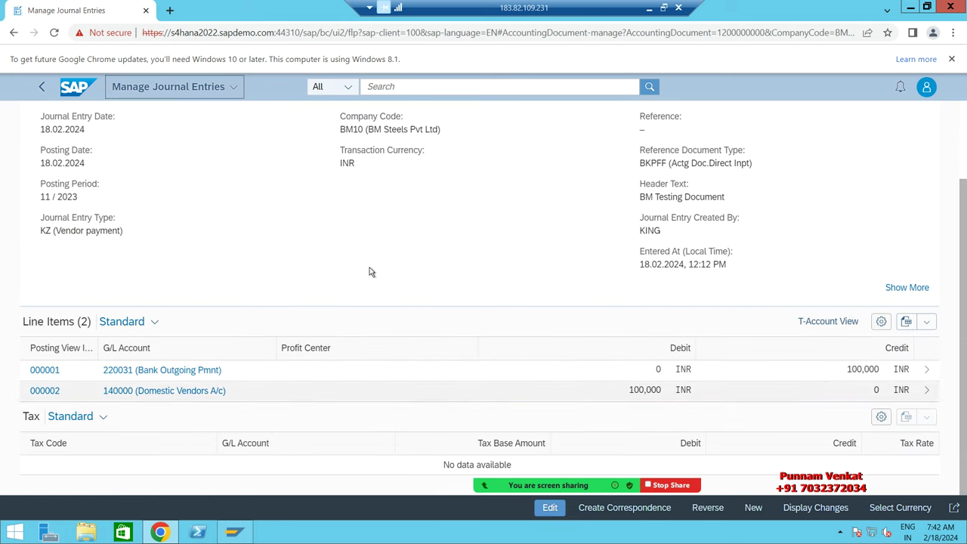
{"action": "scroll", "coordinate": [371, 272], "scroll_direction": "up", "scroll_amount": 2}
{"action": "scroll", "coordinate": [400, 341], "scroll_direction": "down", "scroll_amount": 2}
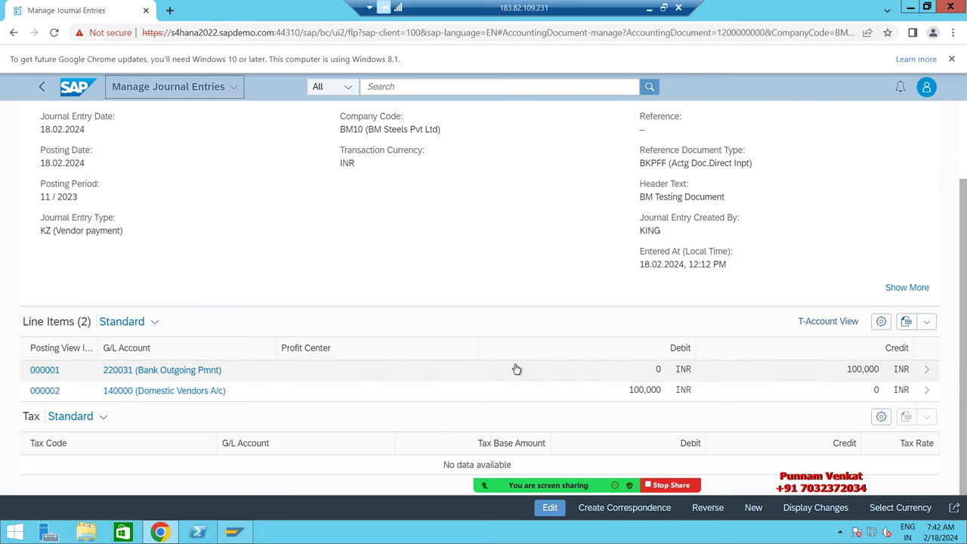
{"action": "scroll", "coordinate": [432, 354], "scroll_direction": "up", "scroll_amount": 2}
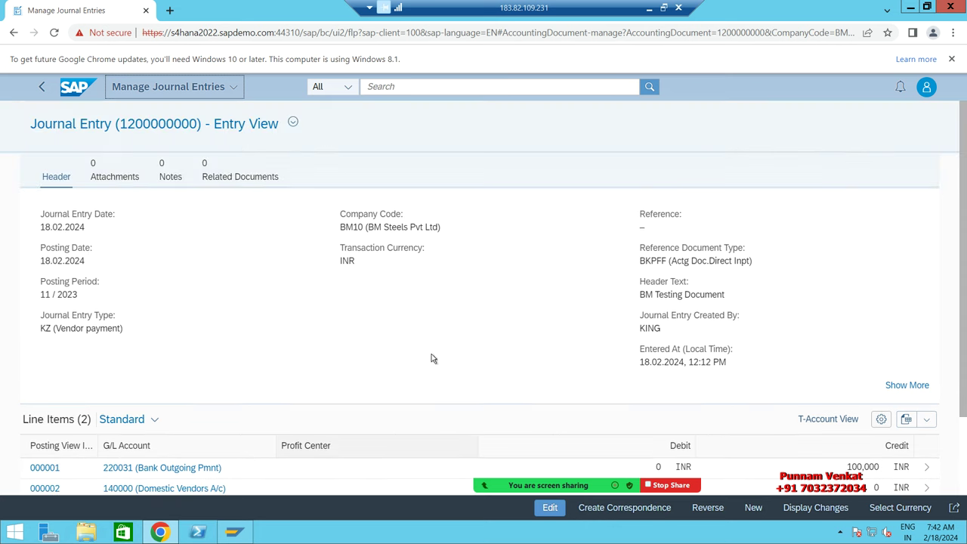
{"action": "scroll", "coordinate": [263, 352], "scroll_direction": "down", "scroll_amount": 2}
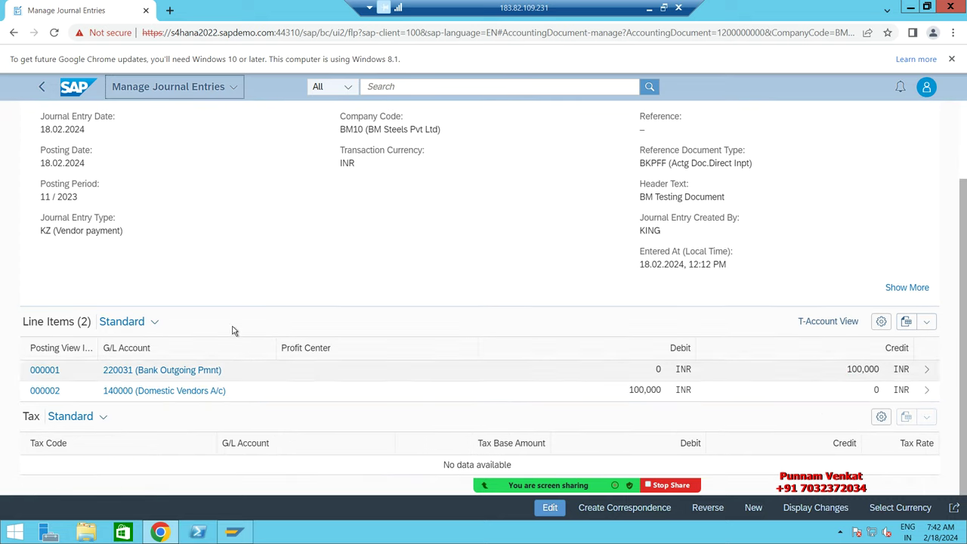
{"action": "scroll", "coordinate": [346, 365], "scroll_direction": "up", "scroll_amount": 2}
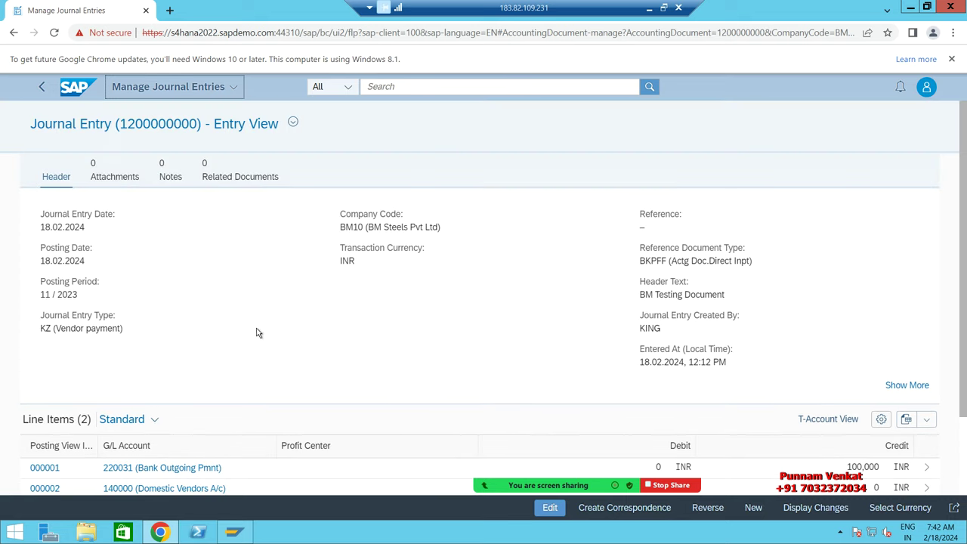
{"action": "left_click", "coordinate": [80, 89]}
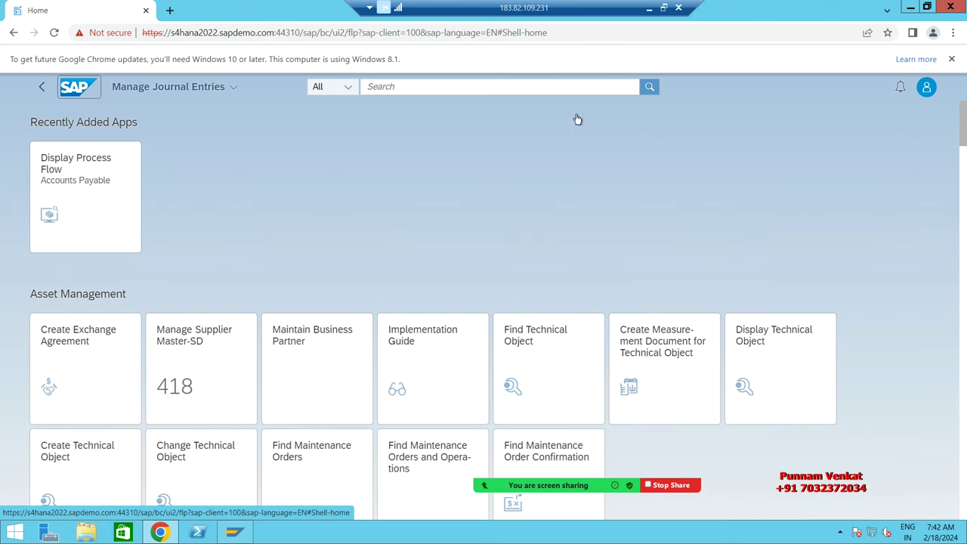
Step: Check the Excel sheet mapping T-code FBL1N to Fiori app Manage Supplier Line item, then return to Fiori
{"action": "left_click", "coordinate": [648, 9]}
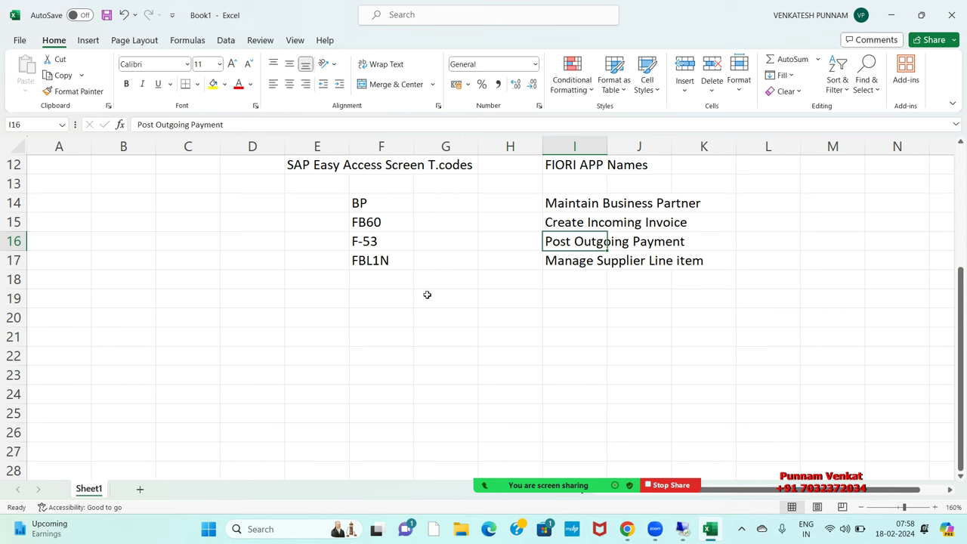
{"action": "left_click", "coordinate": [560, 317]}
{"action": "left_click_drag", "start_coordinate": [293, 164], "coordinate": [456, 164]}
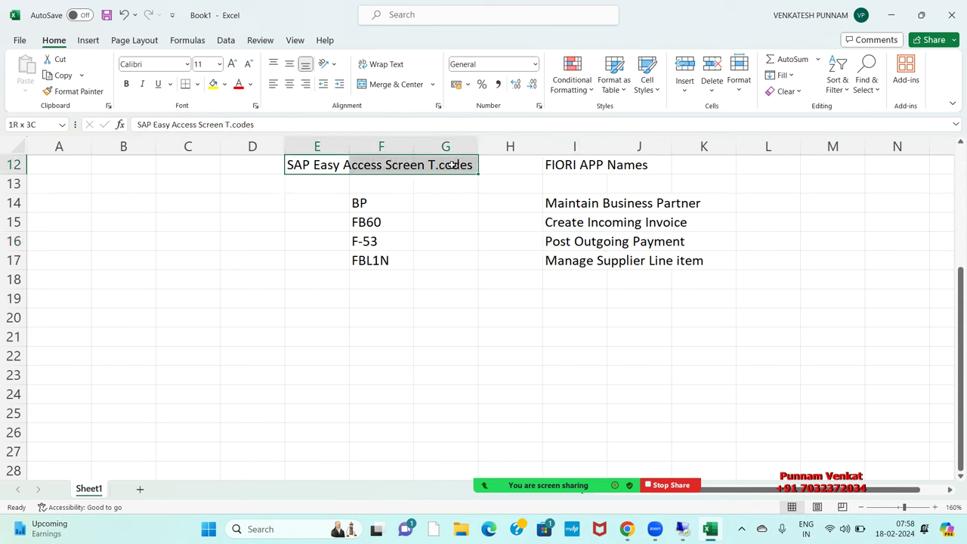
{"action": "left_click", "coordinate": [367, 261]}
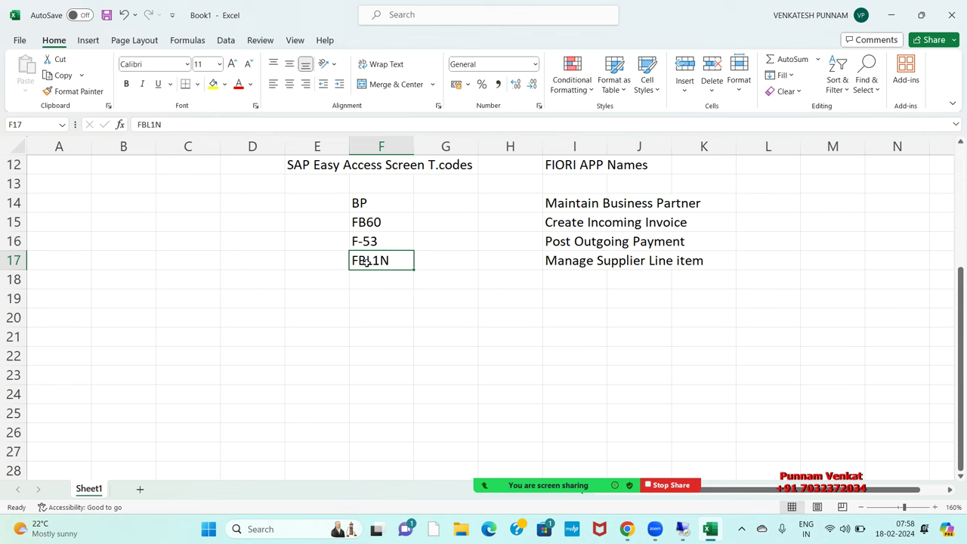
{"action": "left_click", "coordinate": [589, 167]}
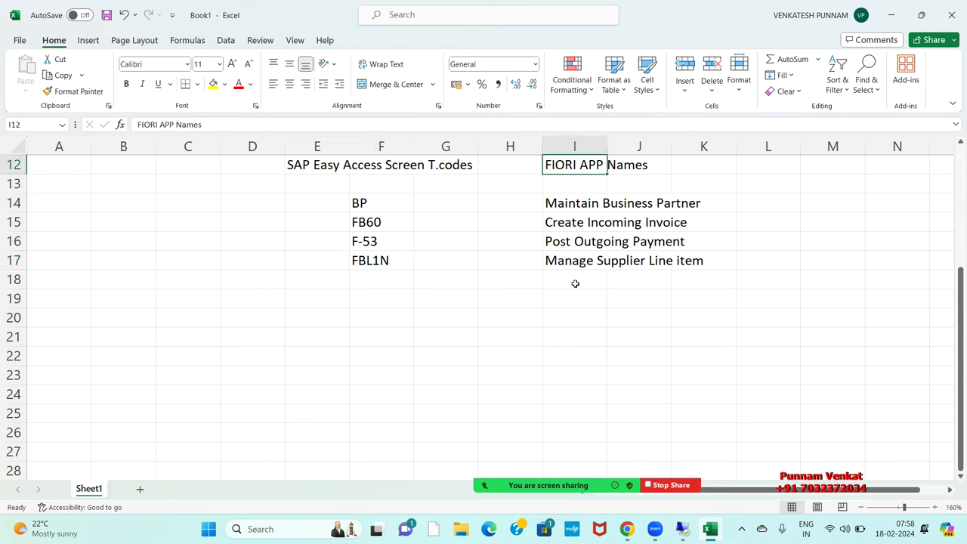
{"action": "left_click", "coordinate": [565, 262]}
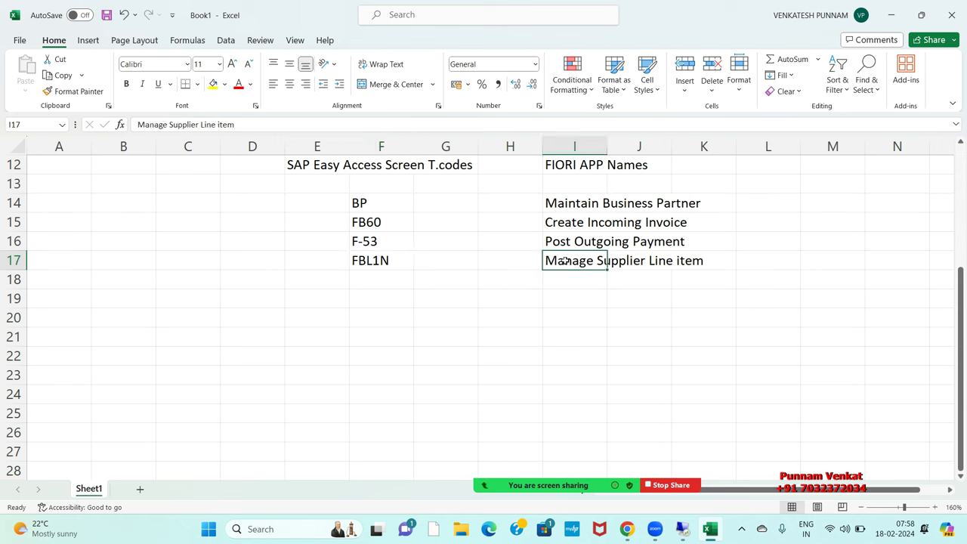
{"action": "left_click", "coordinate": [390, 263]}
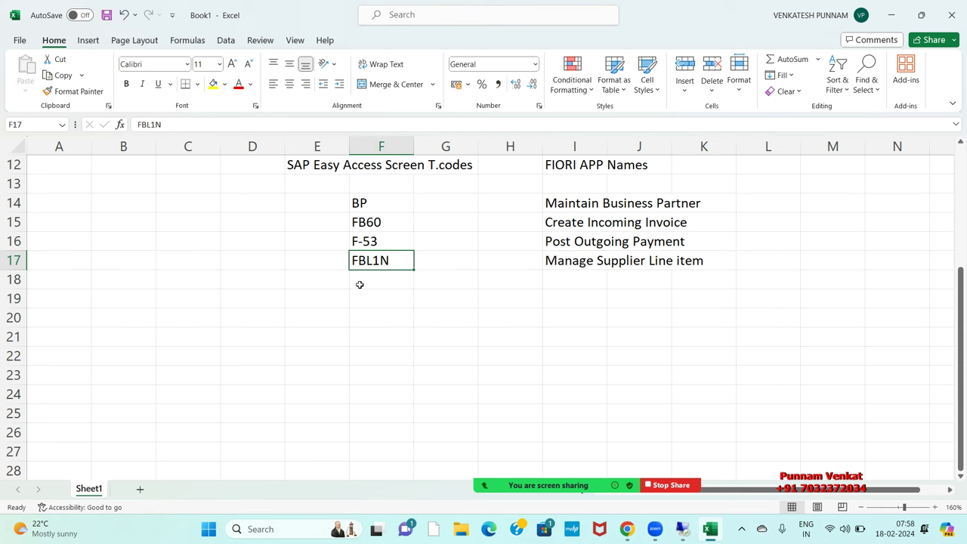
{"action": "left_click", "coordinate": [682, 529]}
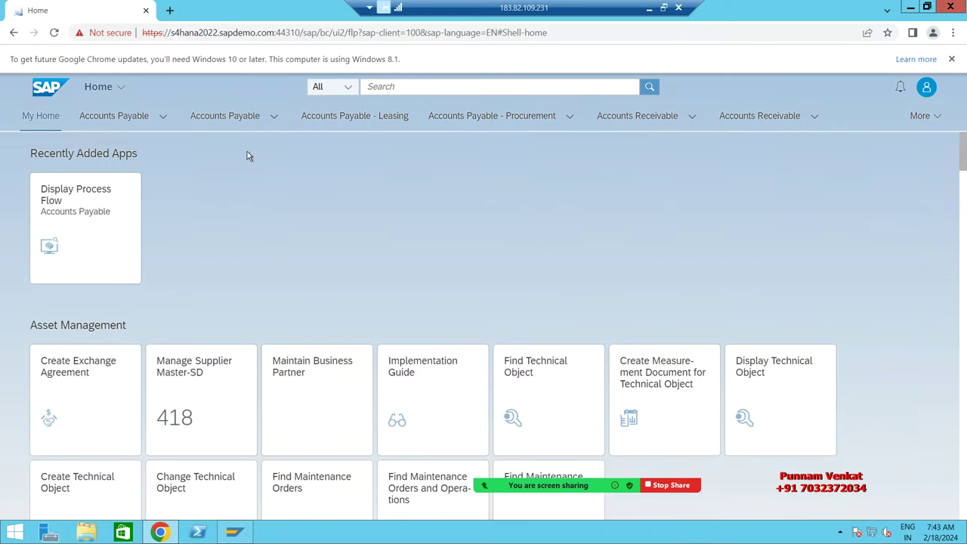
Step: Open SAP Logon, choose the S4HANA system, and submit the user name and password
{"action": "key", "text": "alt+Tab"}
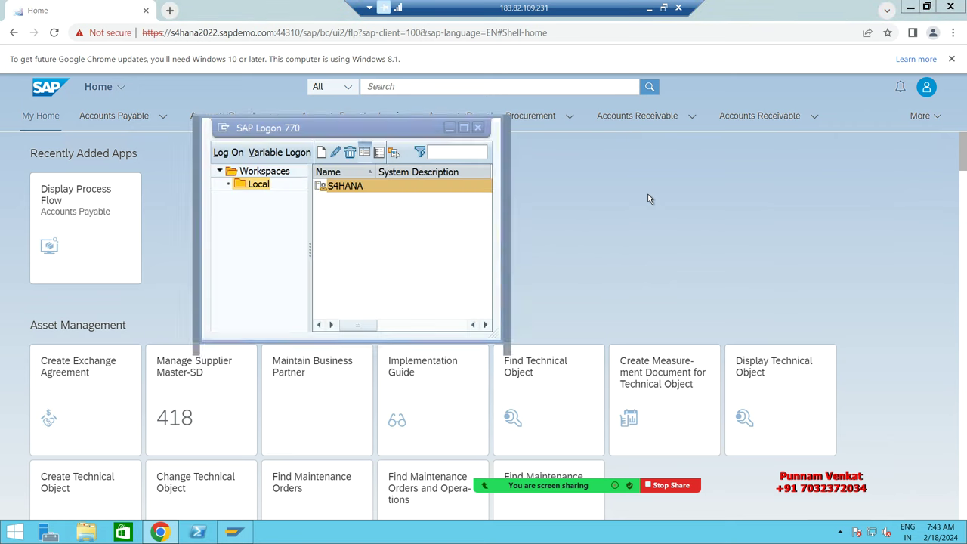
{"action": "key", "text": "alt+Tab"}
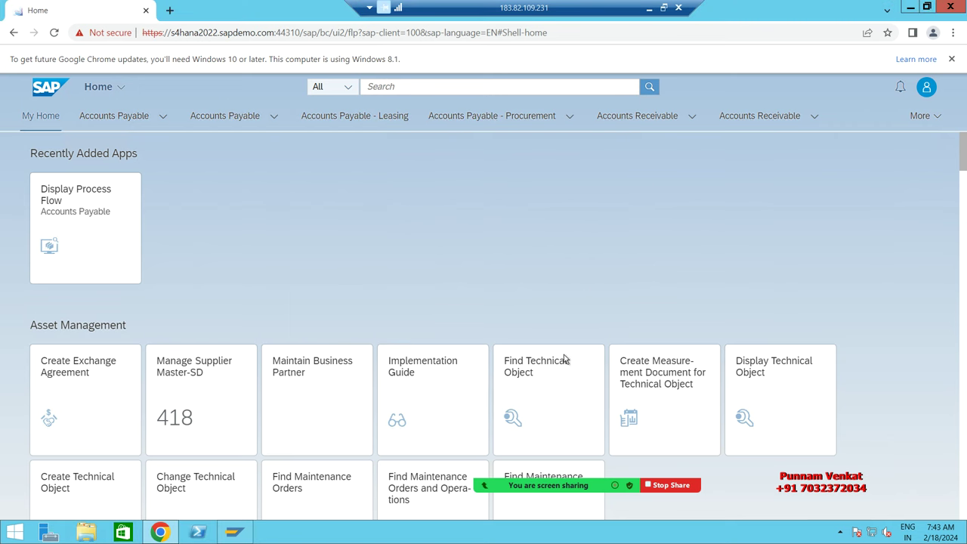
{"action": "left_click", "coordinate": [236, 535]}
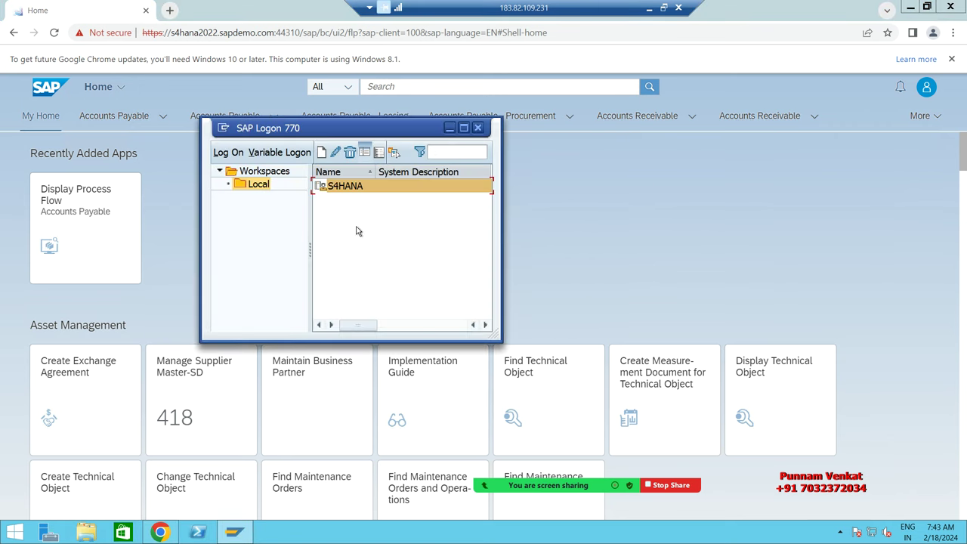
{"action": "double_click", "coordinate": [356, 186]}
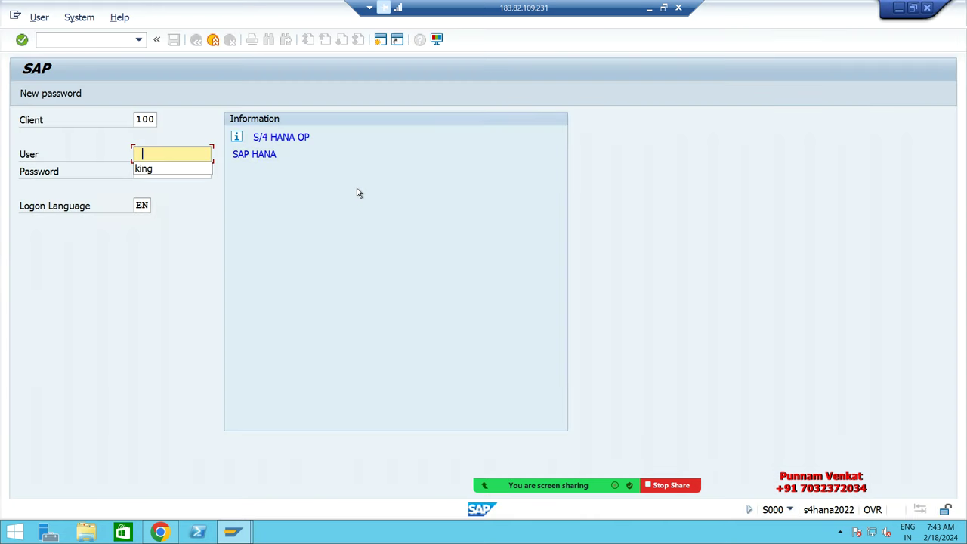
{"action": "type", "text": "king"}
{"action": "key", "text": "Tab"}
{"action": "key", "text": "ctrl+v"}
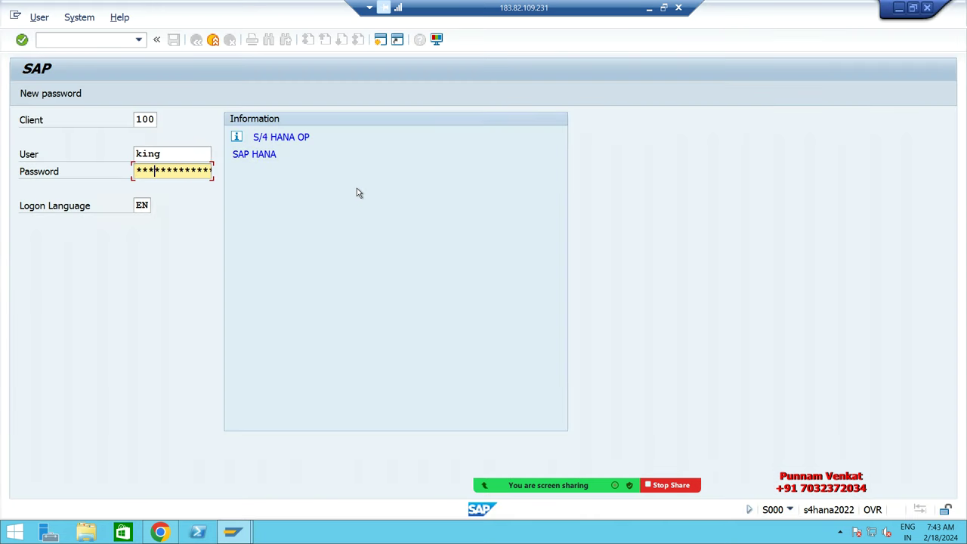
{"action": "key", "text": "Return"}
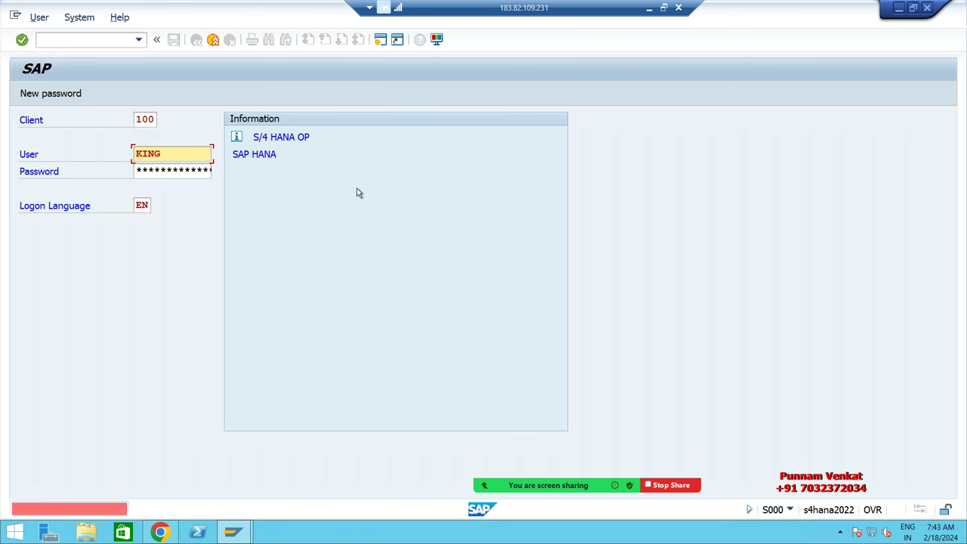
Step: Re-enter the password, resubmit the logon, and dismiss the failed-attempts notice
{"action": "key", "text": "Right"}
{"action": "key", "text": "Right"}
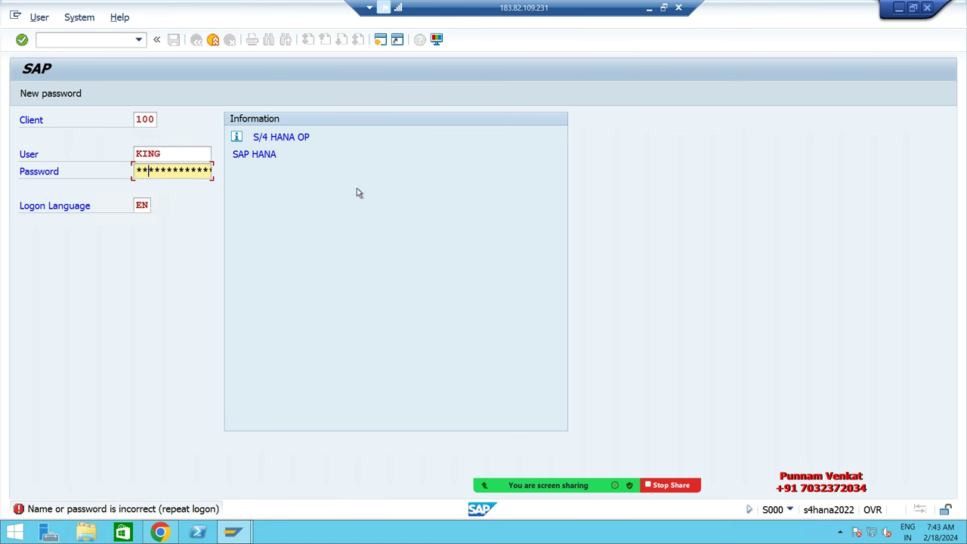
{"action": "key", "text": "shift+Tab"}
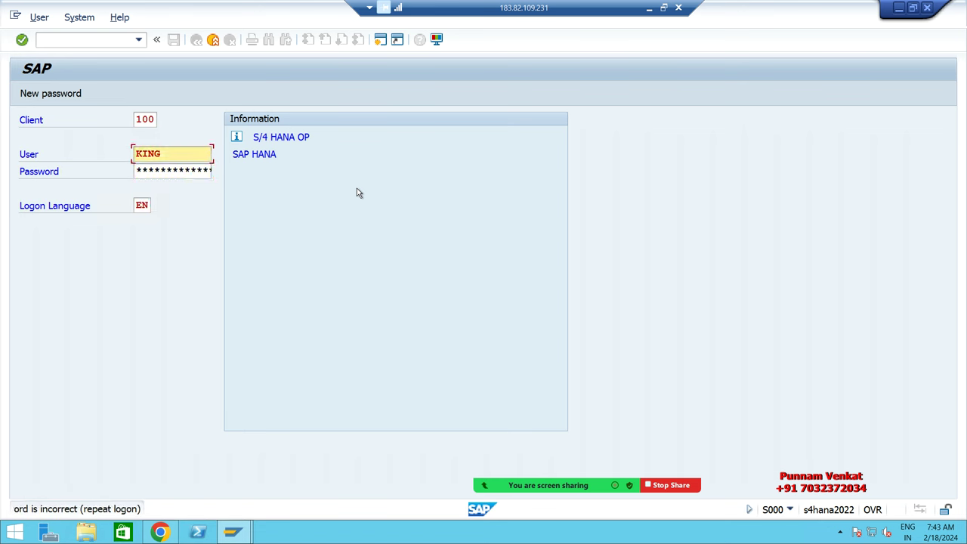
{"action": "key", "text": "Tab"}
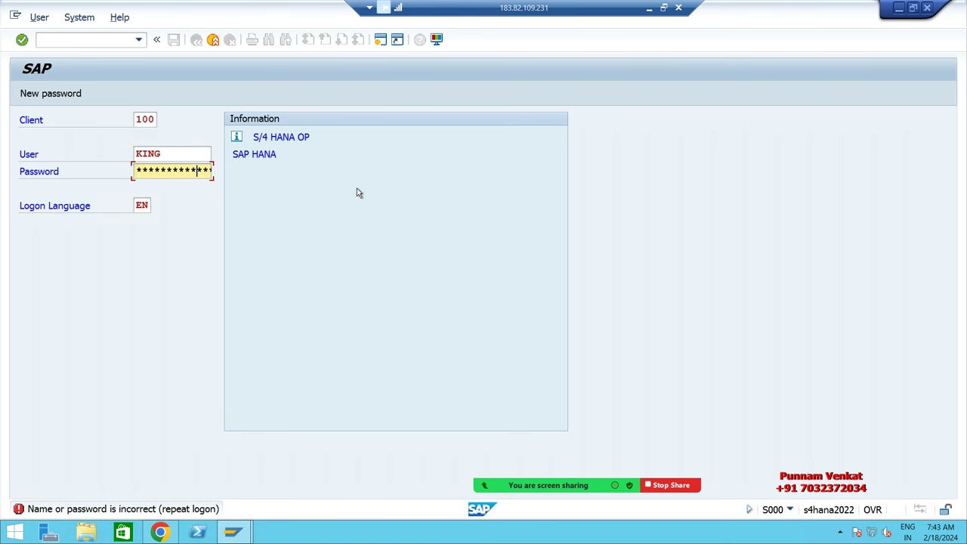
{"action": "left_click", "coordinate": [358, 189]}
{"action": "key", "text": "Return"}
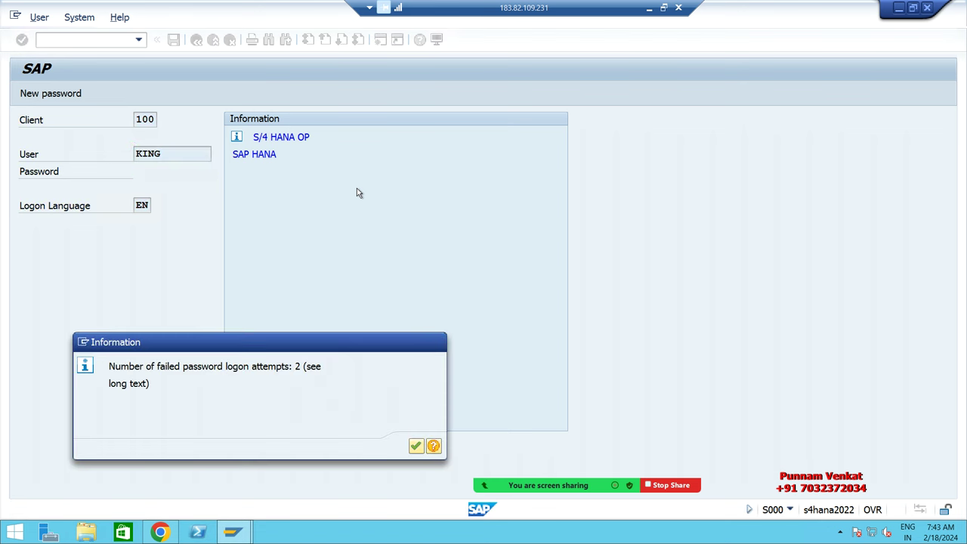
{"action": "key", "text": "Return"}
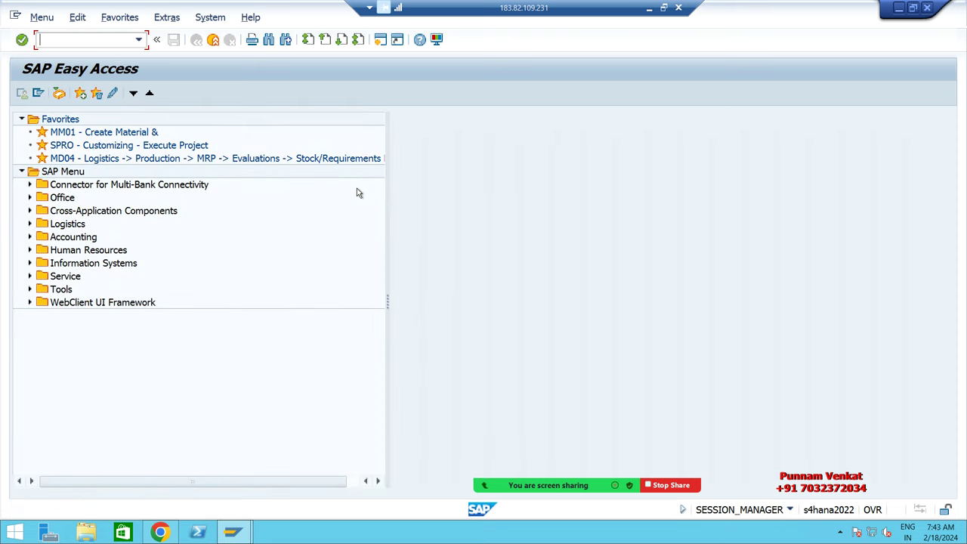
Step: Open FBL1N Vendor Line Item Display, review its selection screen, then bring the browser back to front
{"action": "type", "text": "FBL1N"}
{"action": "key", "text": "Return"}
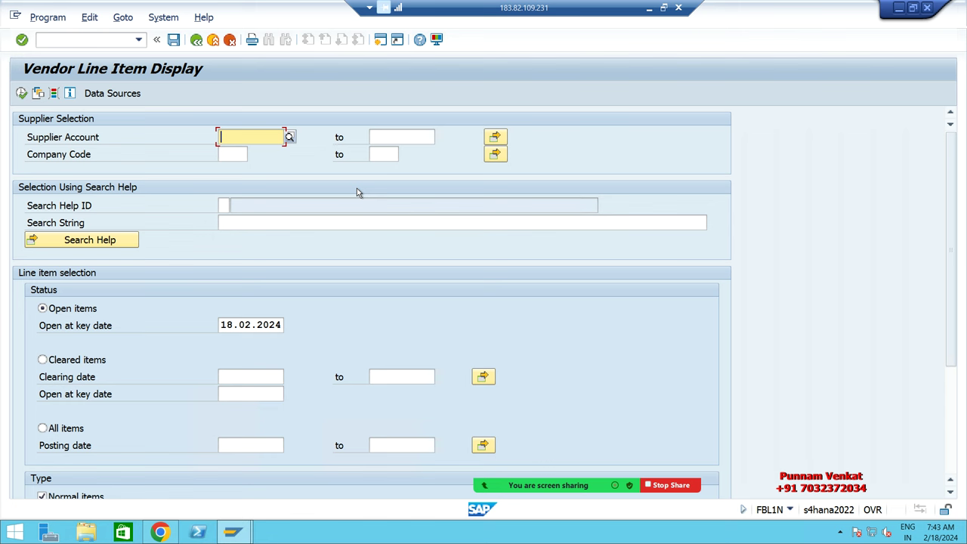
{"action": "left_click", "coordinate": [238, 156]}
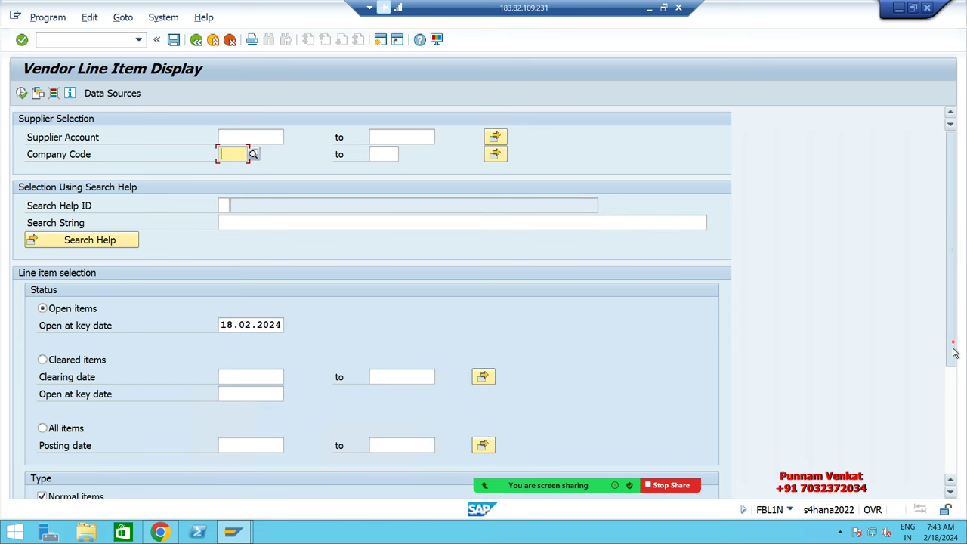
{"action": "scroll", "coordinate": [941, 348], "scroll_direction": "down", "scroll_amount": 5}
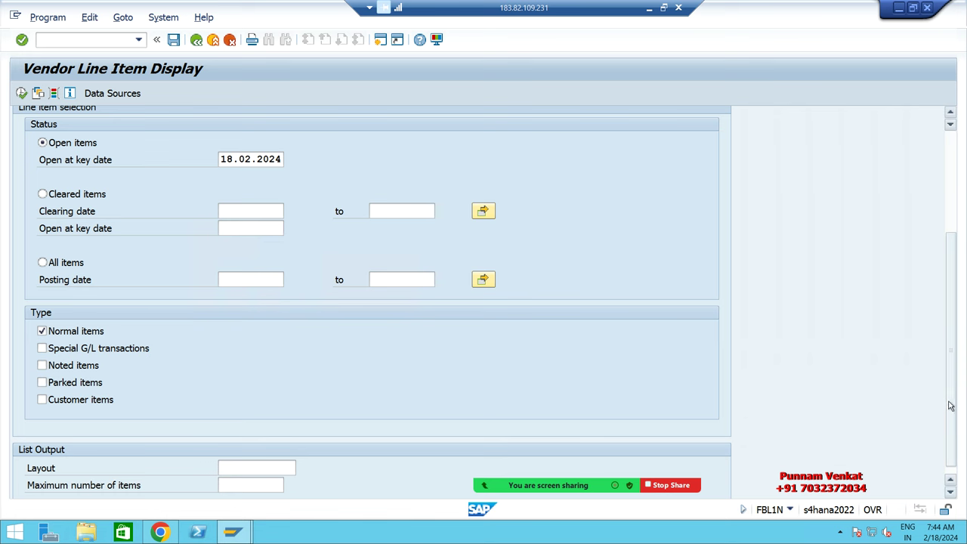
{"action": "scroll", "coordinate": [951, 404], "scroll_direction": "up", "scroll_amount": 3}
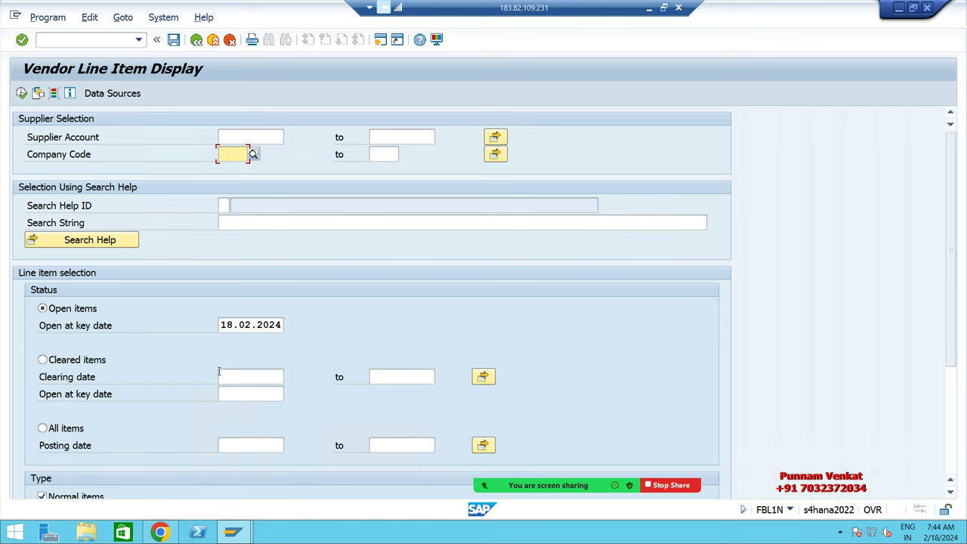
{"action": "key", "text": "alt+Tab"}
{"action": "key", "text": "alt+Tab"}
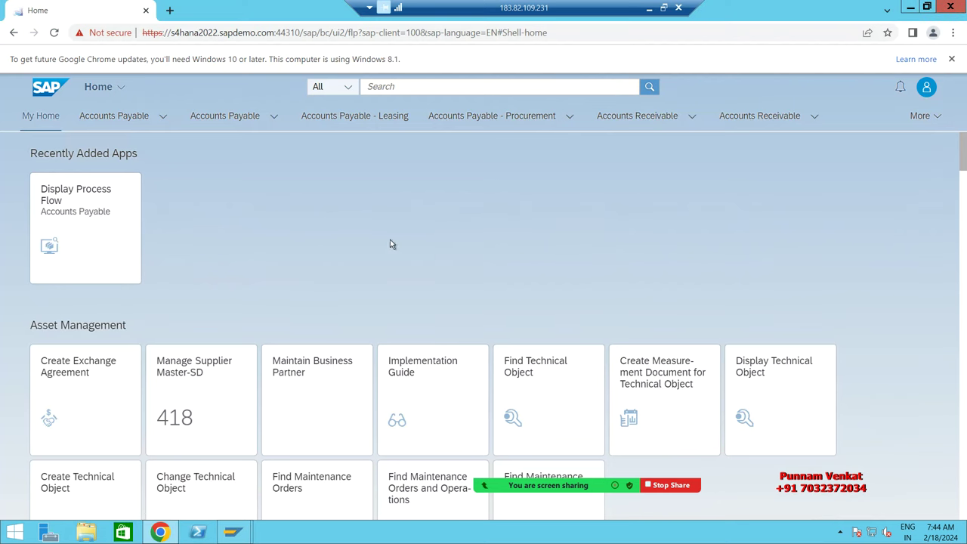
Step: Search the launchpad for 'Manage supplier line', checking the Excel notes, and open Manage Supplier Line Items
{"action": "left_click", "coordinate": [386, 86]}
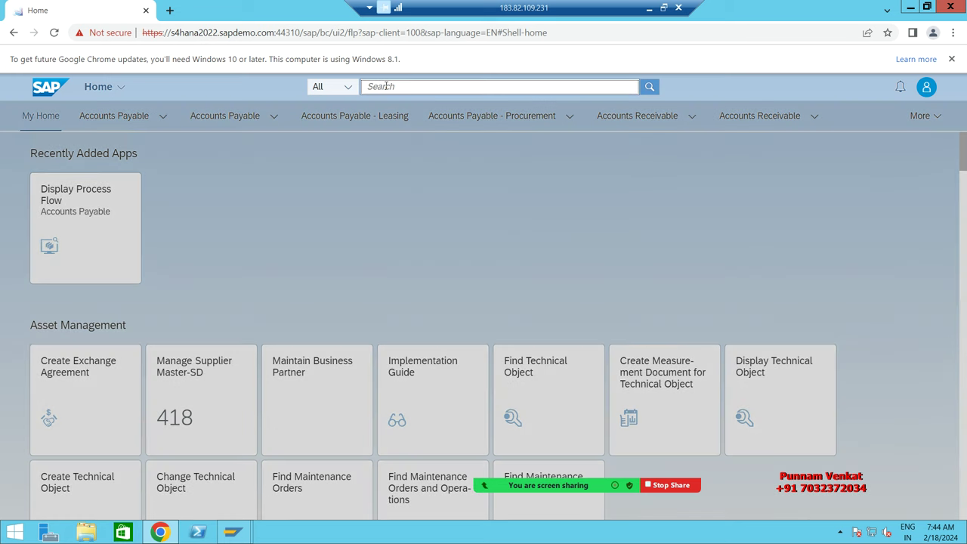
{"action": "type", "text": "M"}
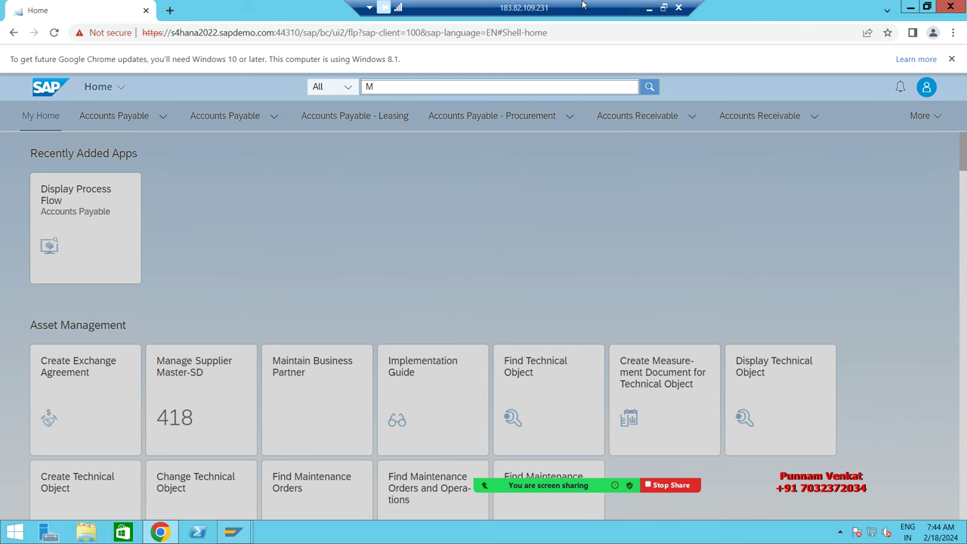
{"action": "left_click", "coordinate": [648, 8]}
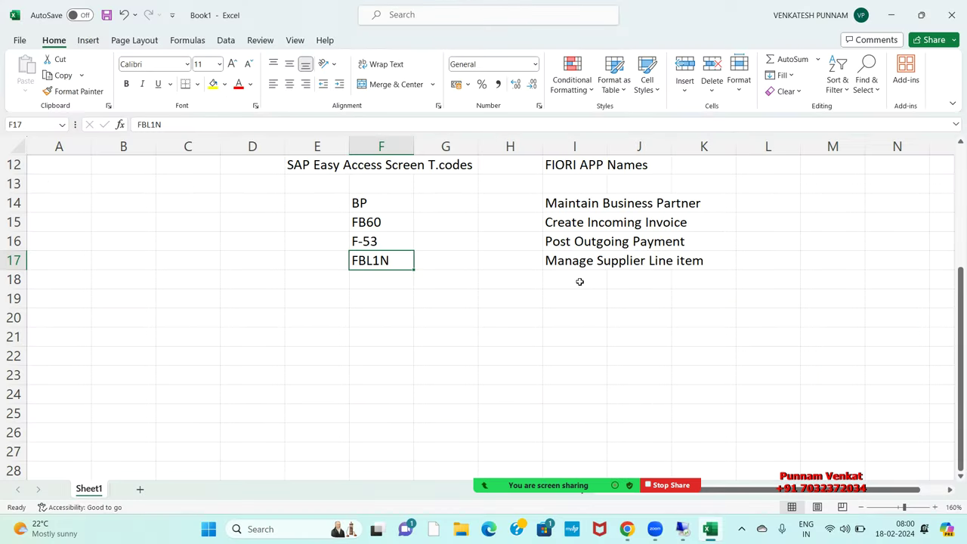
{"action": "left_click", "coordinate": [565, 261]}
{"action": "key", "text": "alt+Tab"}
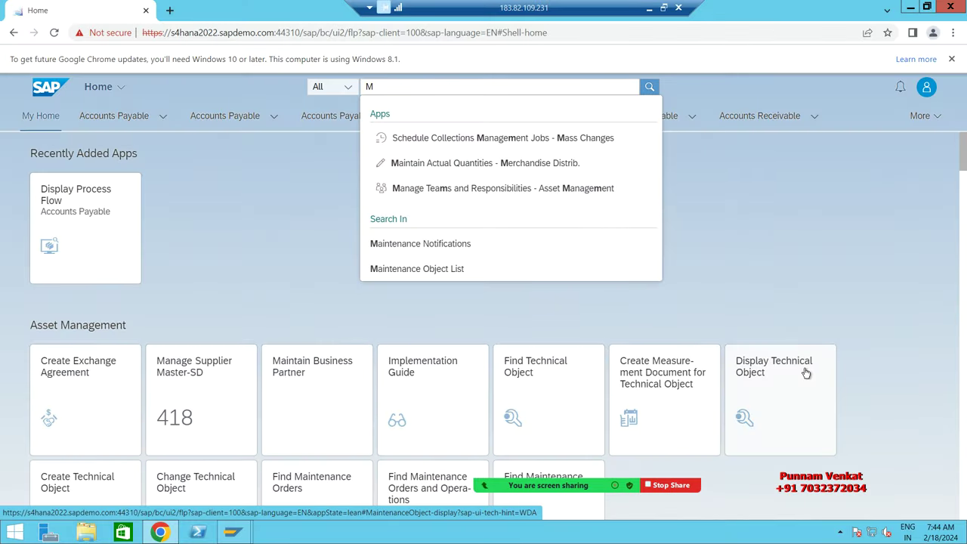
{"action": "left_click", "coordinate": [387, 86]}
{"action": "type", "text": "anage"}
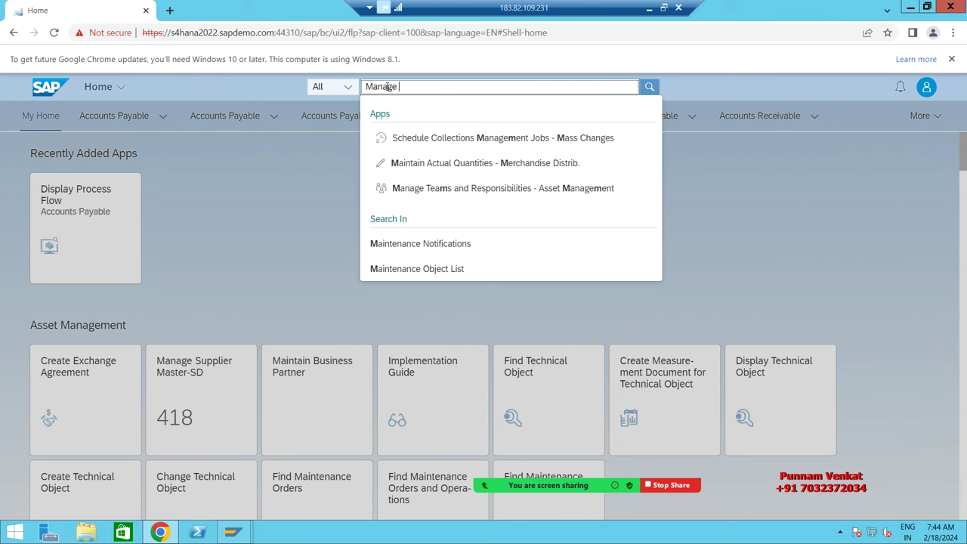
{"action": "type", "text": " su"}
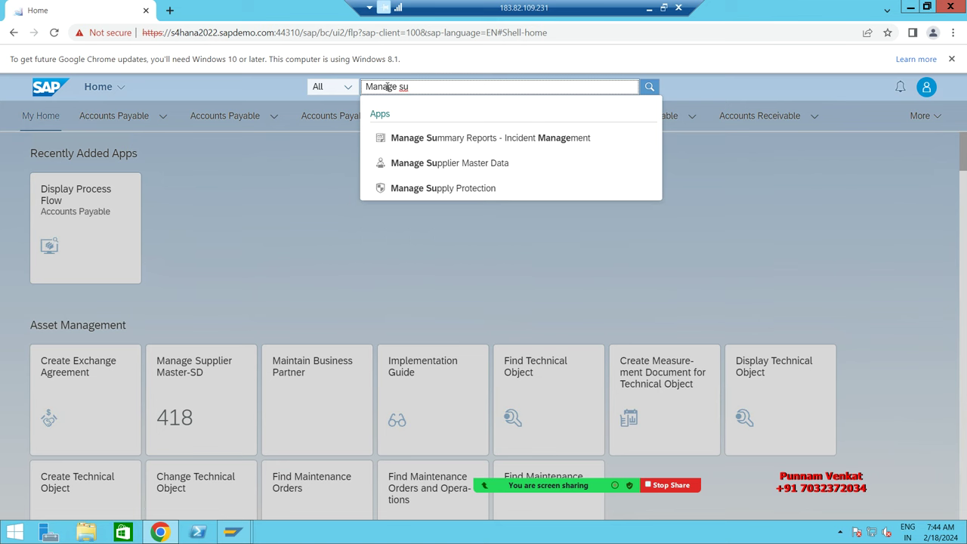
{"action": "type", "text": "pplier line"}
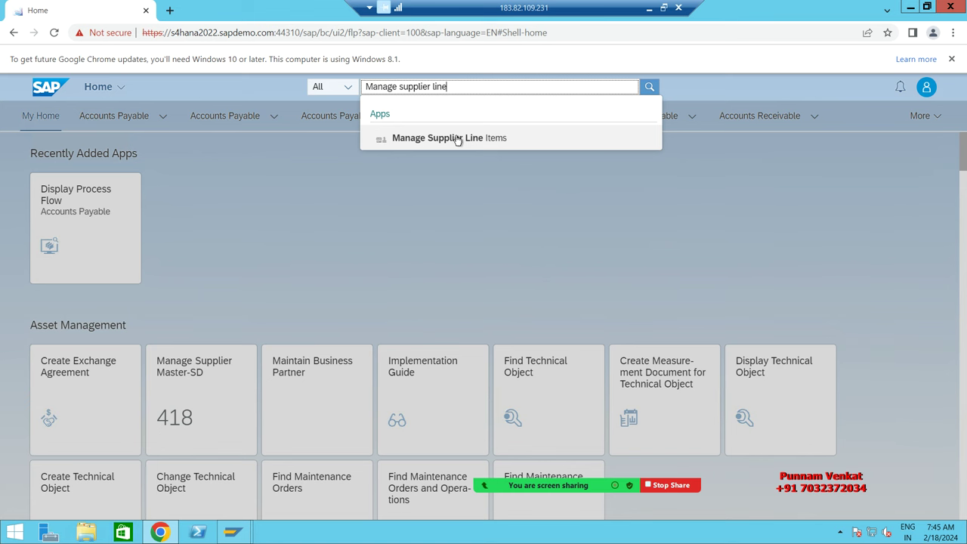
{"action": "left_click", "coordinate": [457, 139]}
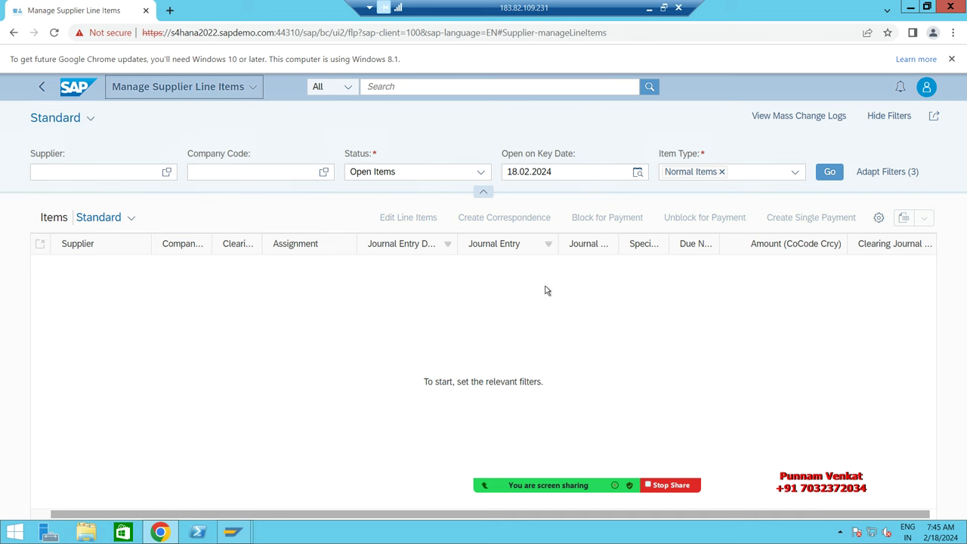
Step: Set the Item Type filter to Normal Items
{"action": "left_click", "coordinate": [81, 170]}
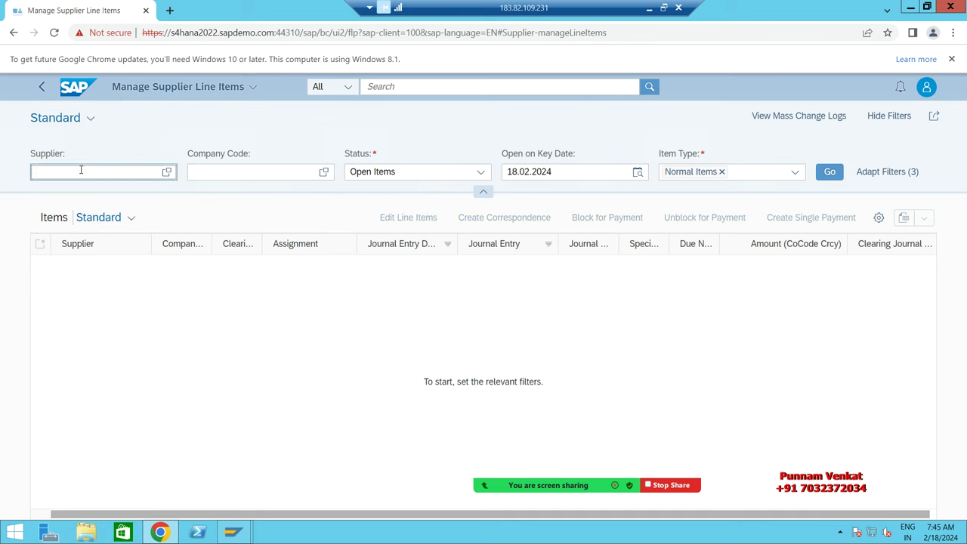
{"action": "left_click", "coordinate": [232, 176]}
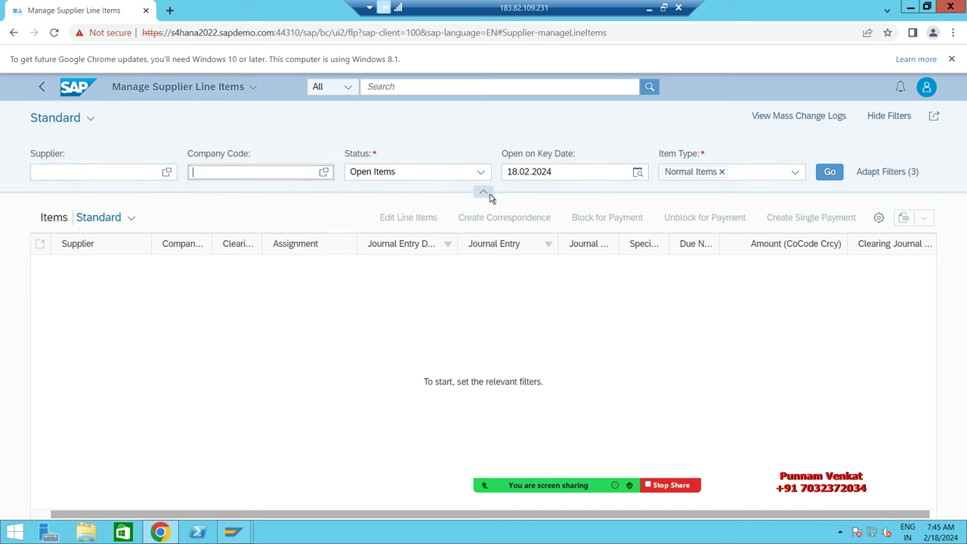
{"action": "left_click", "coordinate": [479, 173]}
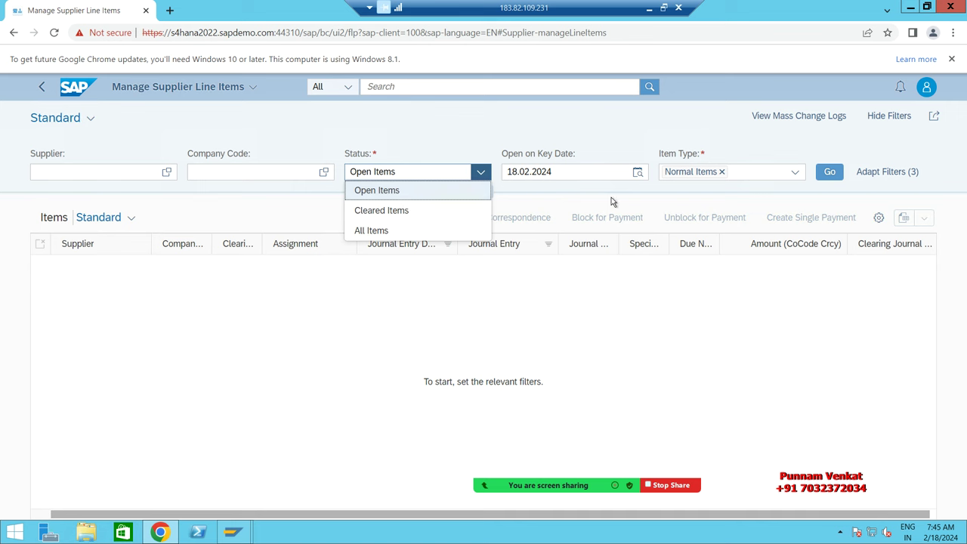
{"action": "left_click", "coordinate": [722, 172]}
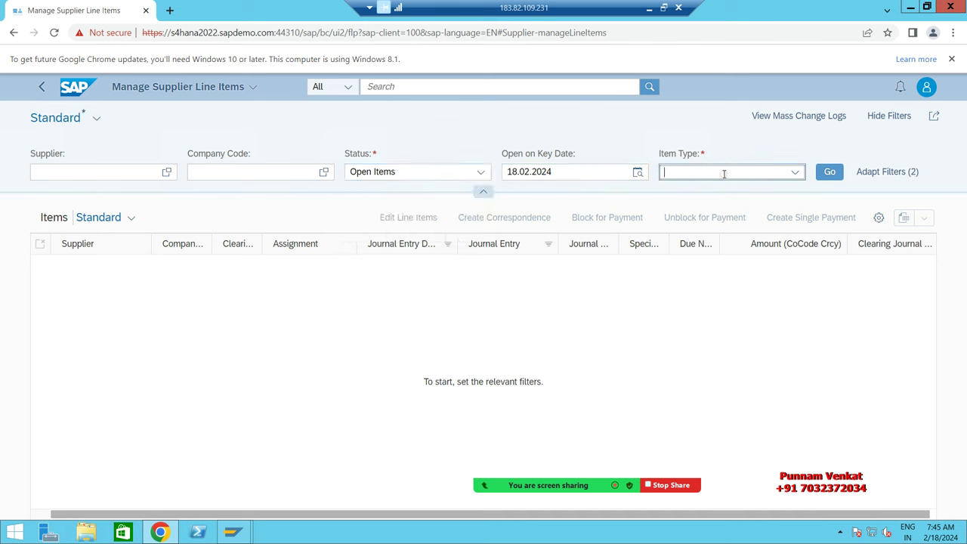
{"action": "left_click", "coordinate": [795, 172]}
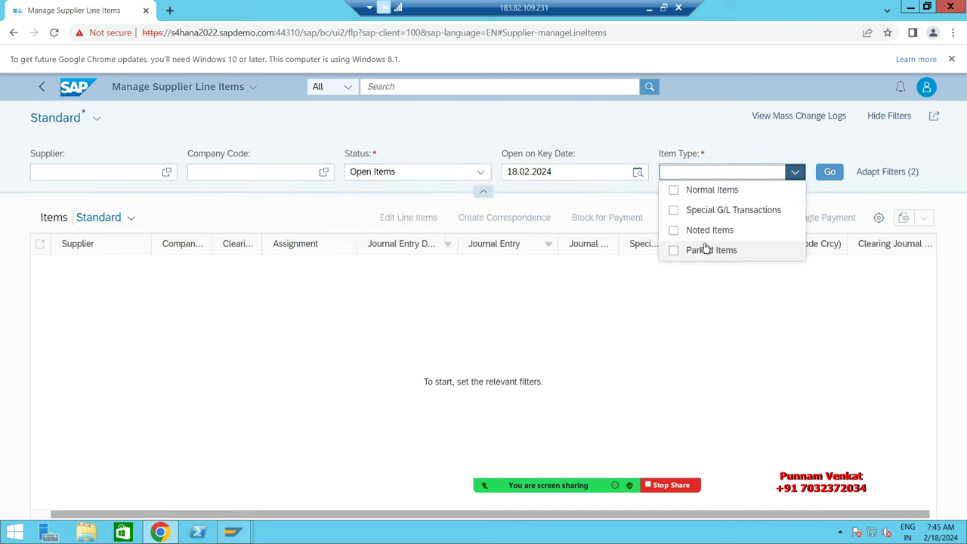
{"action": "left_click", "coordinate": [673, 192]}
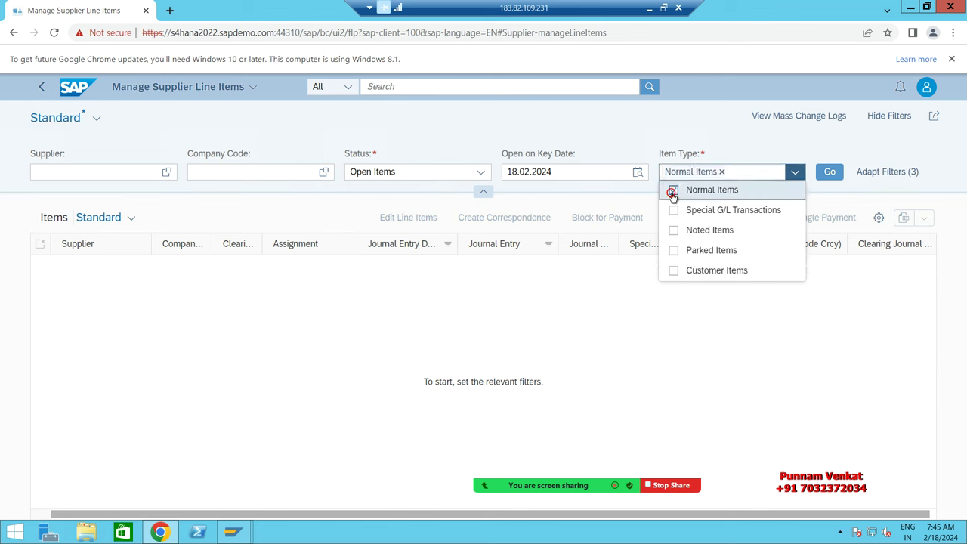
{"action": "left_click", "coordinate": [776, 366]}
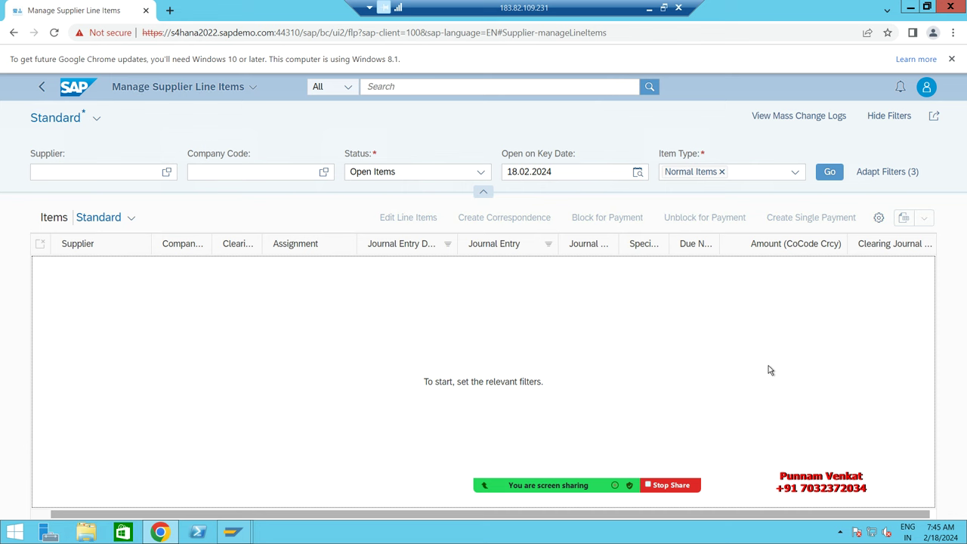
Step: Enter BM10 in the Company Code filter
{"action": "left_click", "coordinate": [276, 173]}
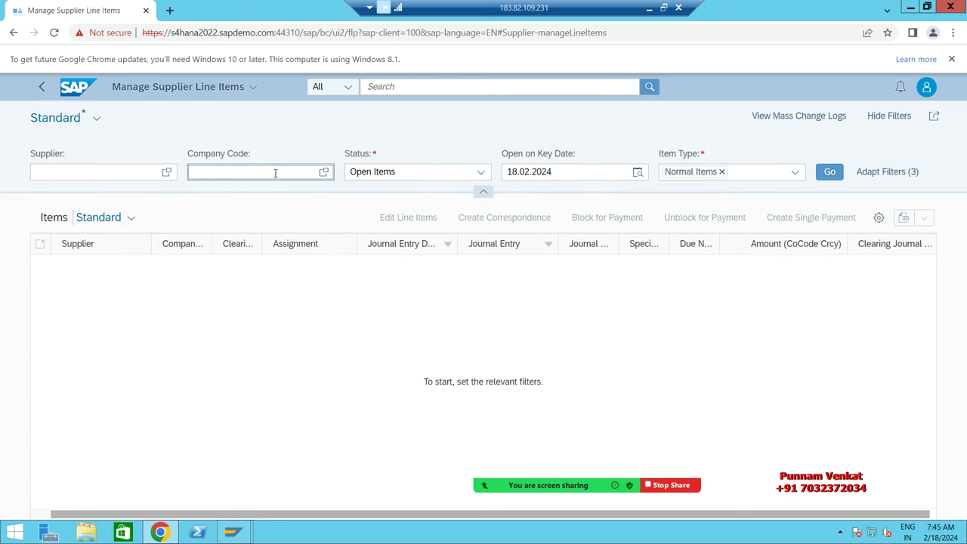
{"action": "type", "text": "BM1"}
{"action": "key", "text": "Tab"}
{"action": "left_click", "coordinate": [275, 172]}
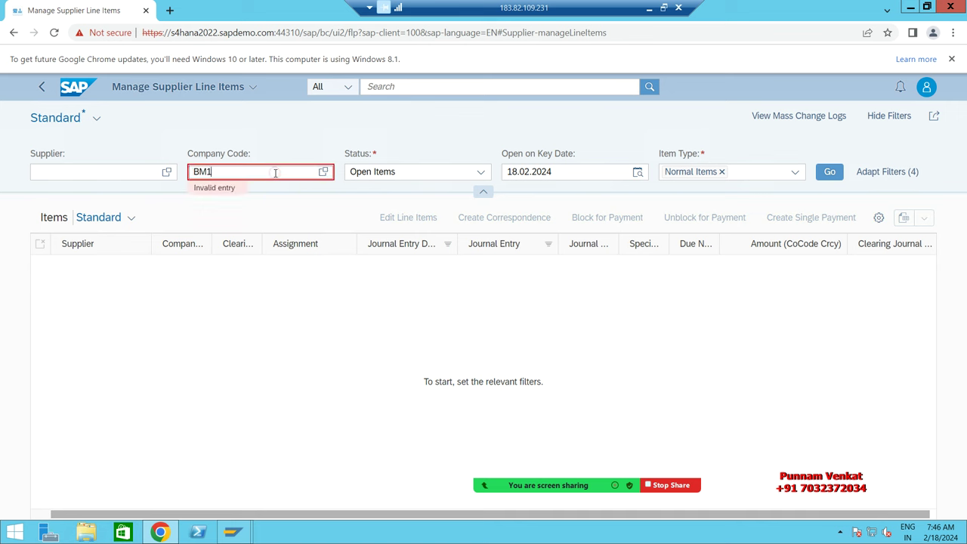
{"action": "type", "text": "0"}
{"action": "key", "text": "Tab"}
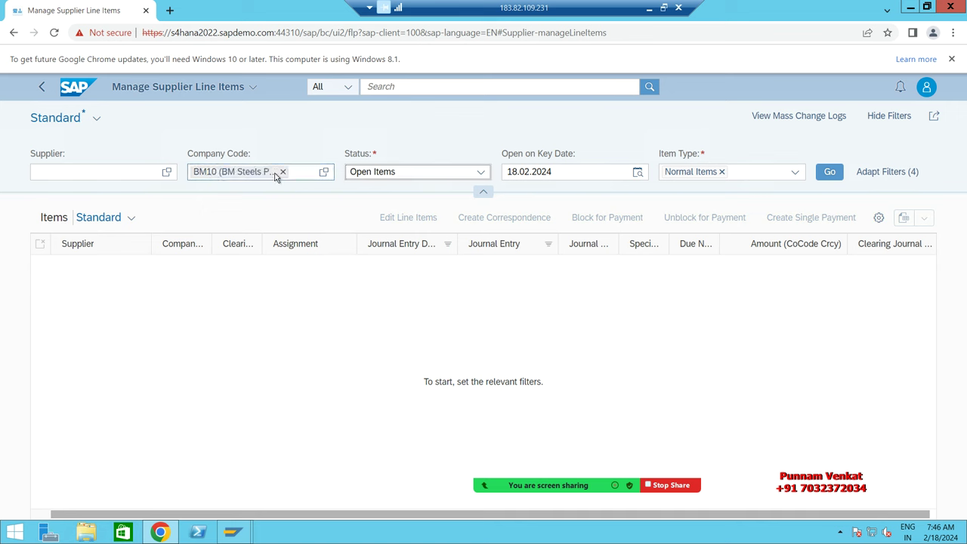
{"action": "left_click", "coordinate": [147, 172]}
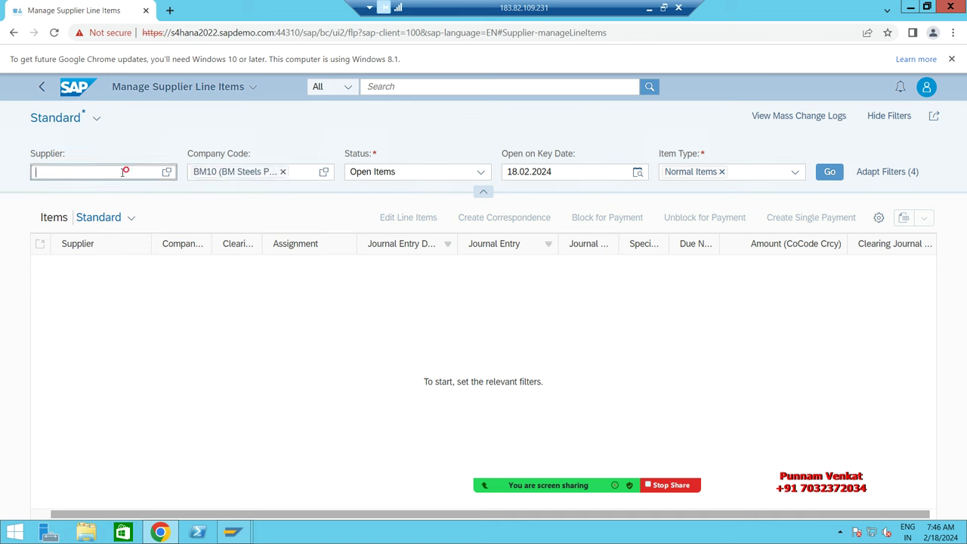
Step: Open the Supplier value help, widen its window, and scroll through it
{"action": "left_click", "coordinate": [166, 172]}
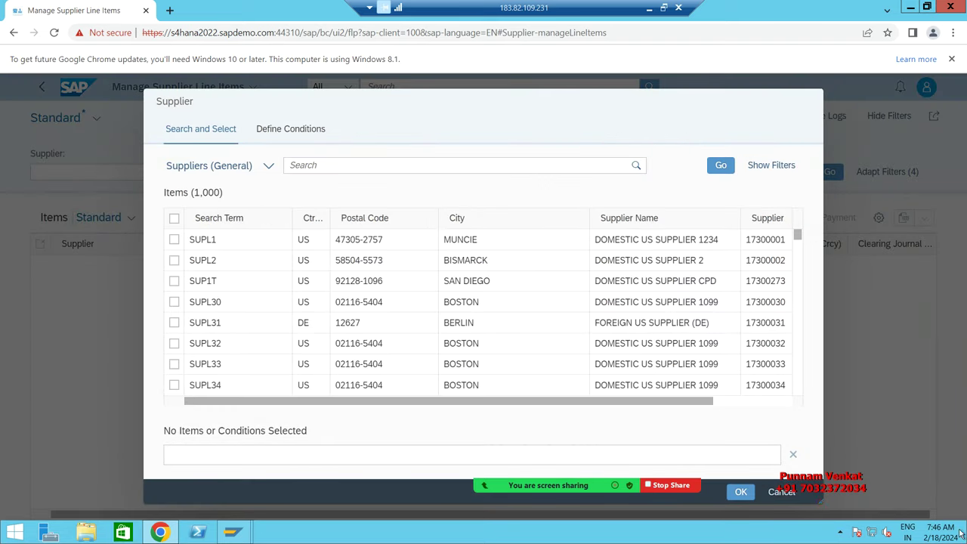
{"action": "left_click_drag", "start_coordinate": [821, 503], "coordinate": [966, 503]}
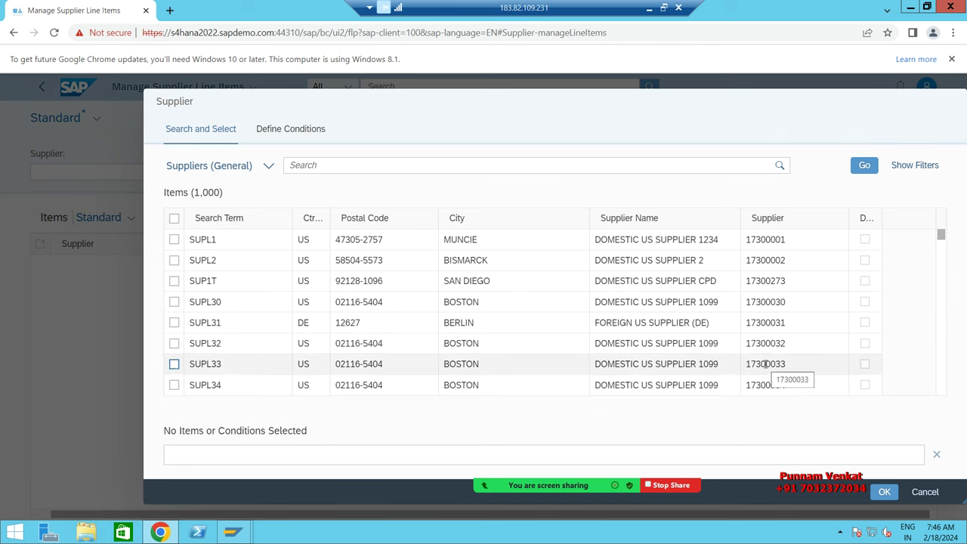
{"action": "scroll", "coordinate": [416, 365], "scroll_direction": "down", "scroll_amount": 5}
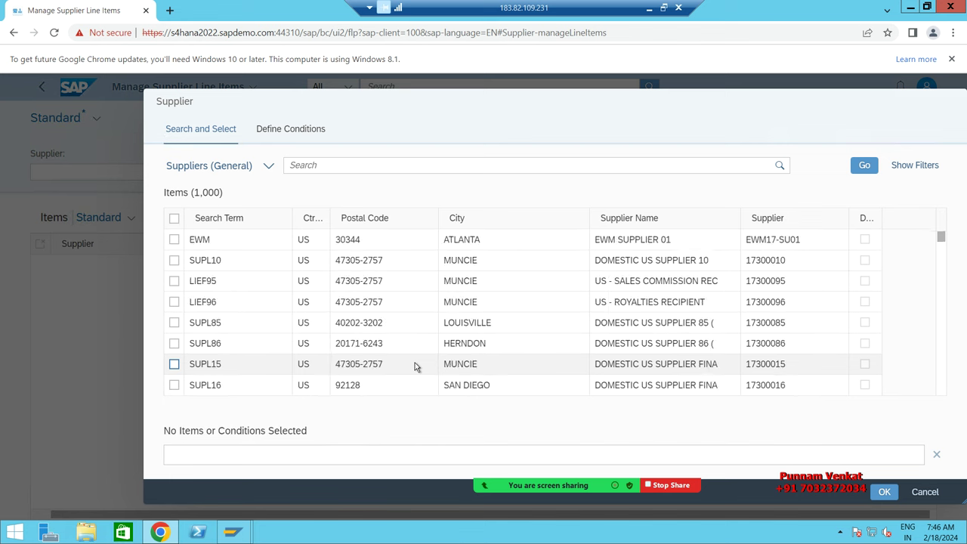
{"action": "scroll", "coordinate": [624, 340], "scroll_direction": "down", "scroll_amount": 3}
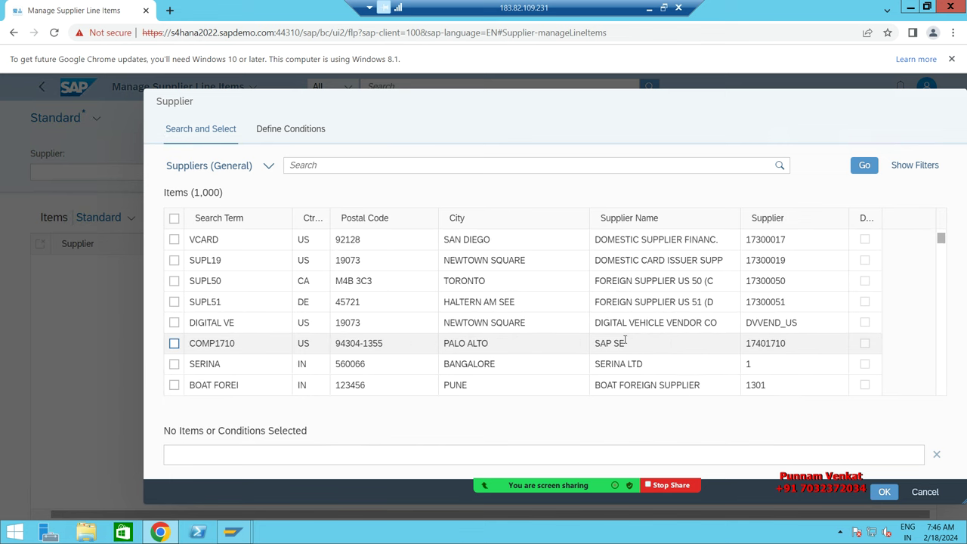
{"action": "scroll", "coordinate": [623, 342], "scroll_direction": "down", "scroll_amount": 3}
{"action": "scroll", "coordinate": [623, 343], "scroll_direction": "down", "scroll_amount": 8}
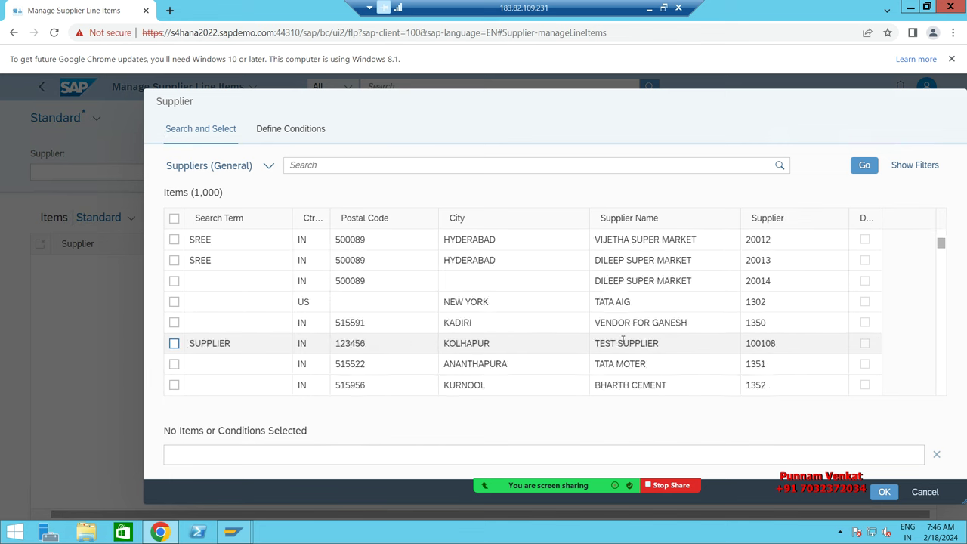
{"action": "scroll", "coordinate": [623, 342], "scroll_direction": "down", "scroll_amount": 5}
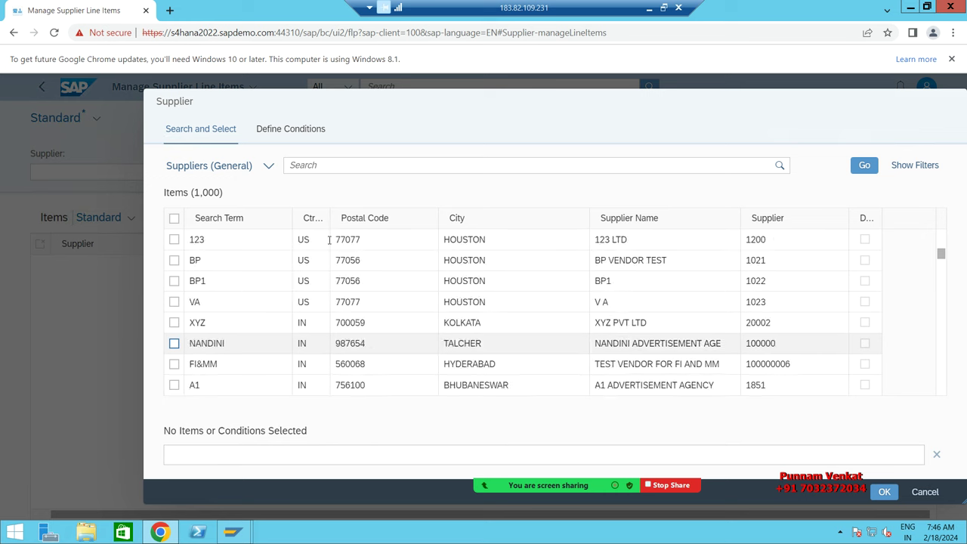
Step: Search Suppliers by Company Code for BM10 and apply BM TEST VENDOR PVT LTD
{"action": "left_click", "coordinate": [269, 168]}
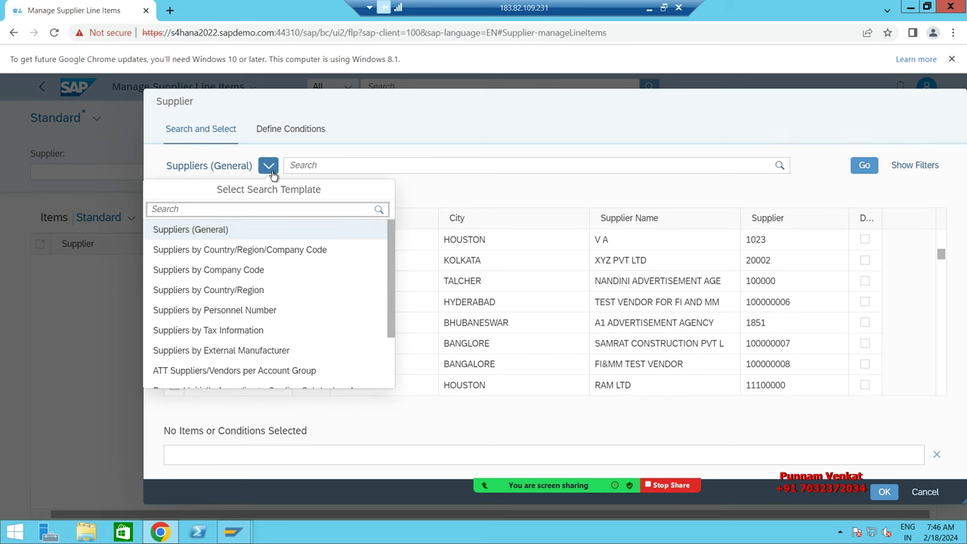
{"action": "left_click", "coordinate": [260, 271]}
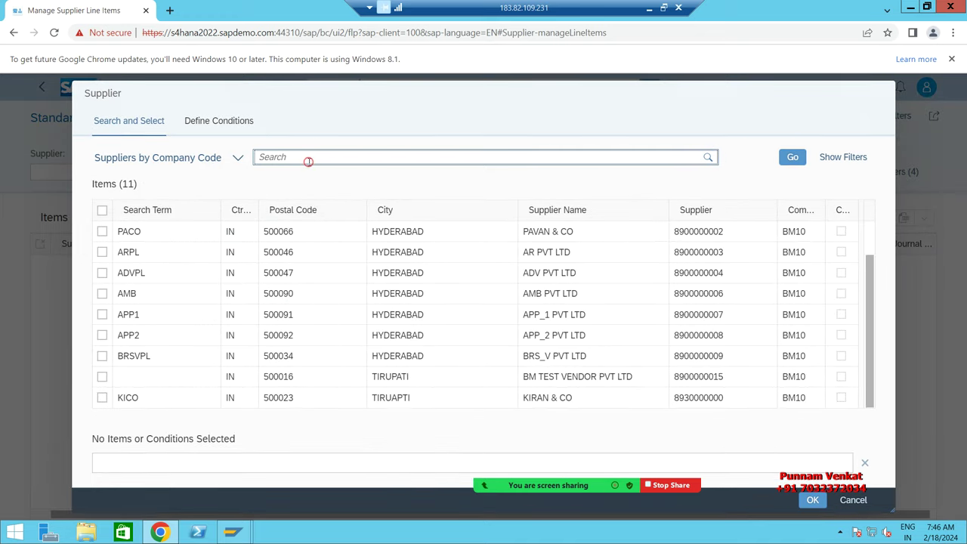
{"action": "type", "text": "BM10"}
{"action": "left_click", "coordinate": [239, 161]}
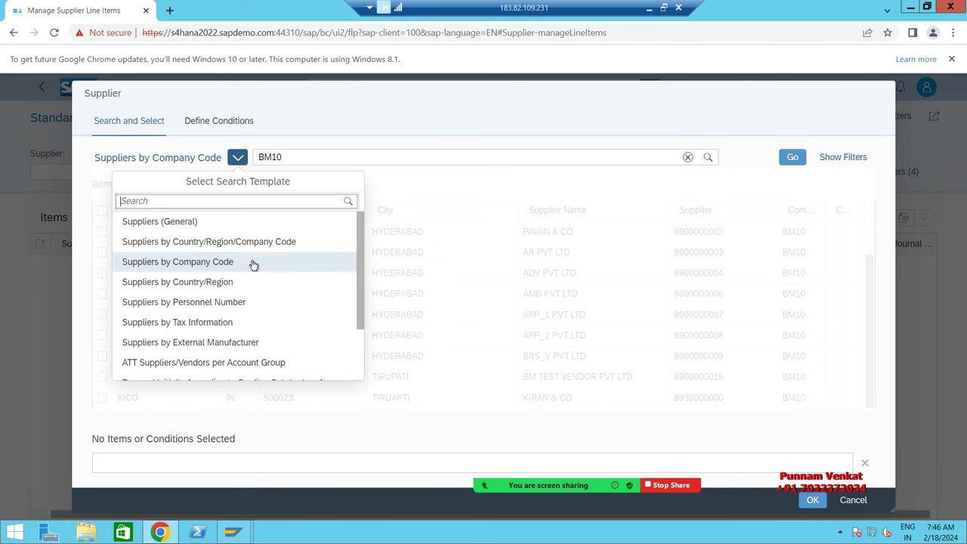
{"action": "left_click", "coordinate": [209, 263]}
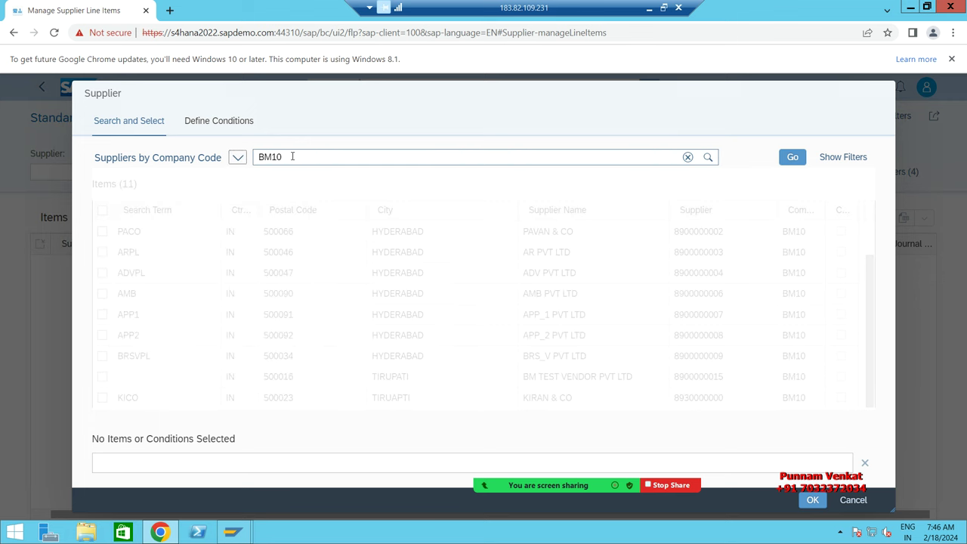
{"action": "left_click", "coordinate": [792, 158]}
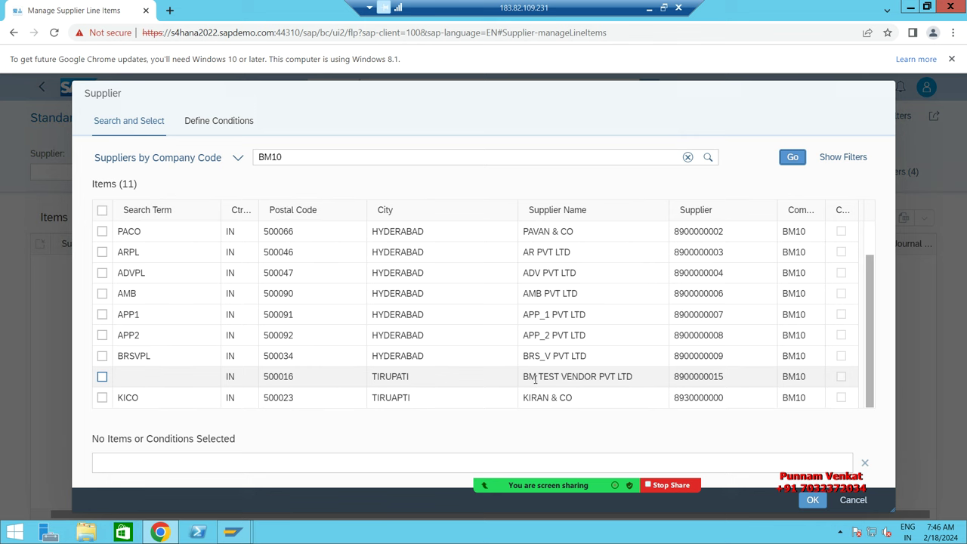
{"action": "double_click", "coordinate": [578, 378]}
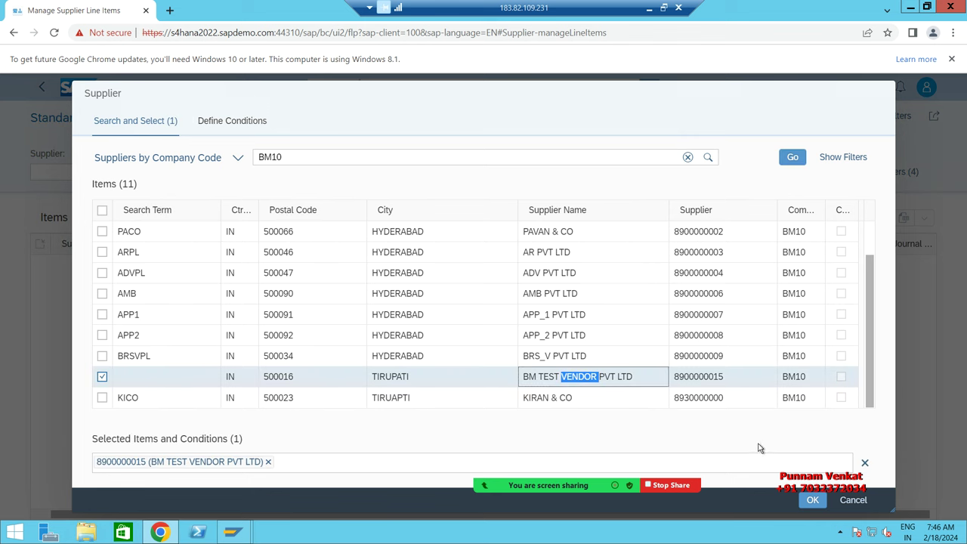
{"action": "left_click", "coordinate": [811, 502]}
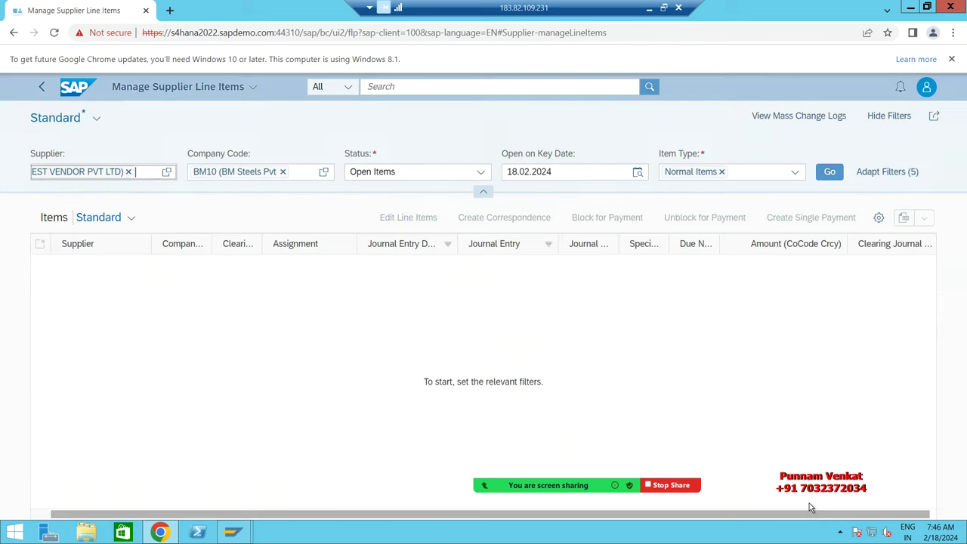
Step: List all items for the supplier, confirm the 0 INR total, then return to the launchpad home
{"action": "left_click", "coordinate": [482, 173]}
{"action": "left_click", "coordinate": [382, 230]}
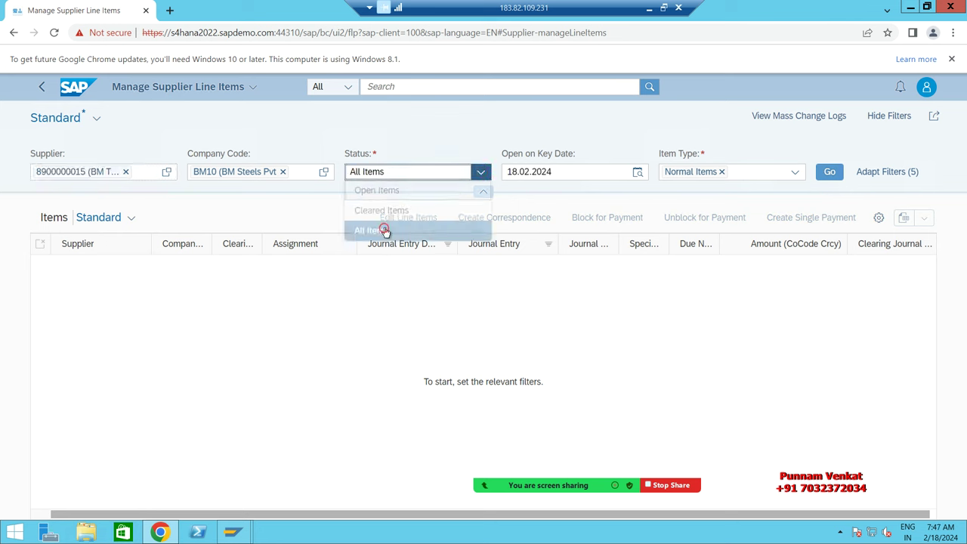
{"action": "left_click", "coordinate": [831, 179]}
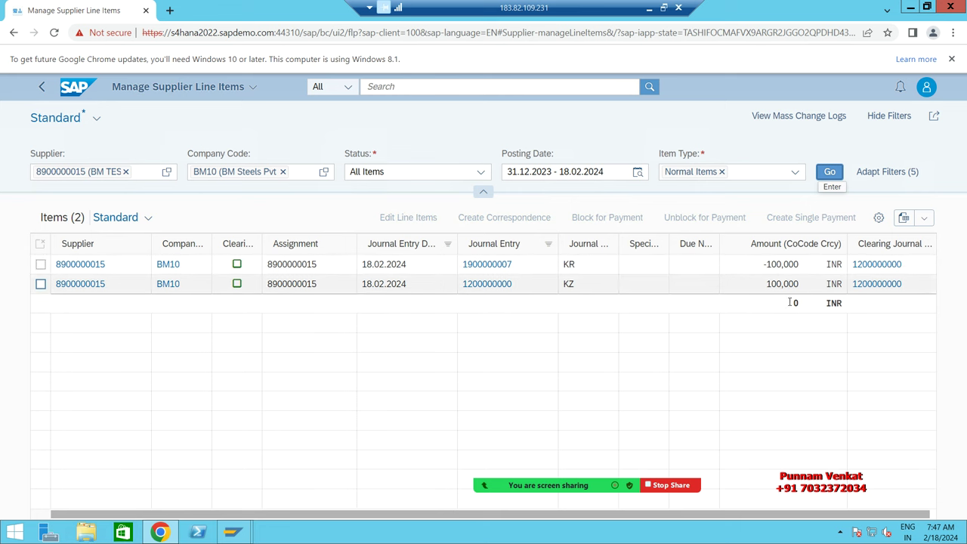
{"action": "left_click_drag", "start_coordinate": [788, 302], "coordinate": [817, 303]}
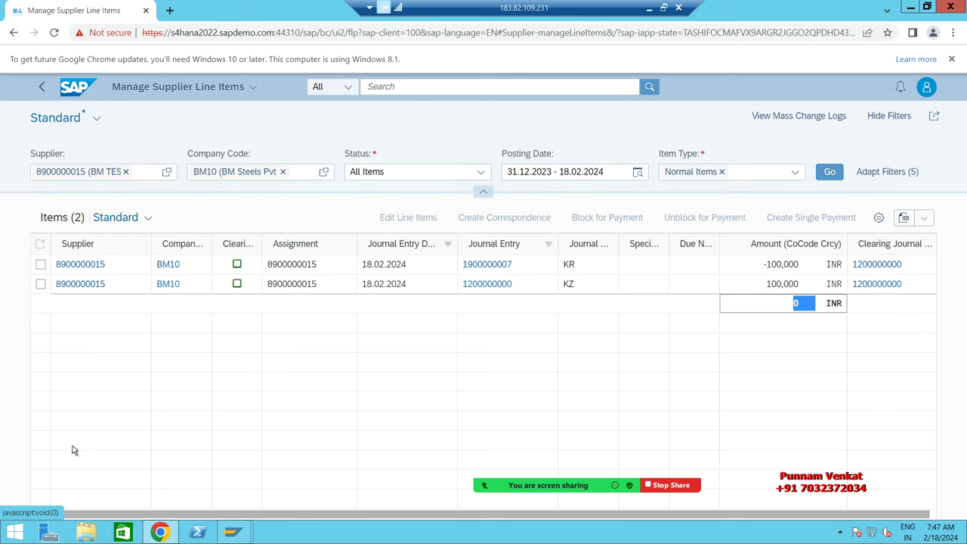
{"action": "left_click", "coordinate": [81, 91]}
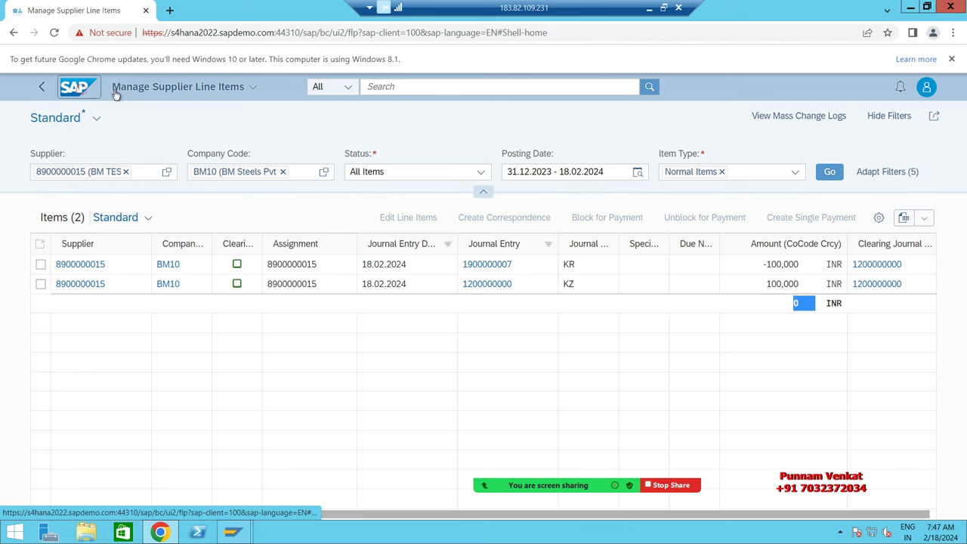
Step: Add FB03 in Excel cell F18 below FBL1N, then clear the Fiori library's previous search
{"action": "left_click", "coordinate": [649, 8]}
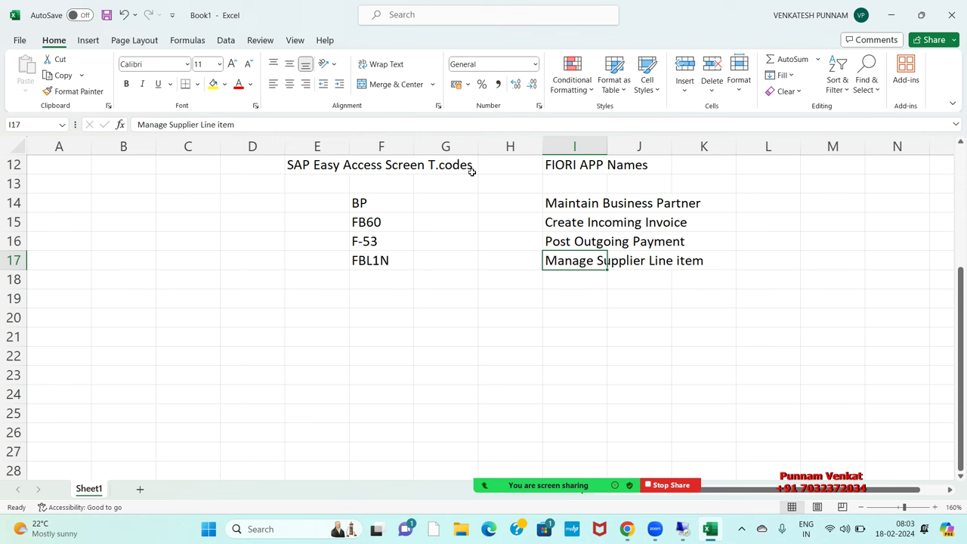
{"action": "key", "text": "Down"}
{"action": "key", "text": "Left"}
{"action": "key", "text": "Left"}
{"action": "key", "text": "Left"}
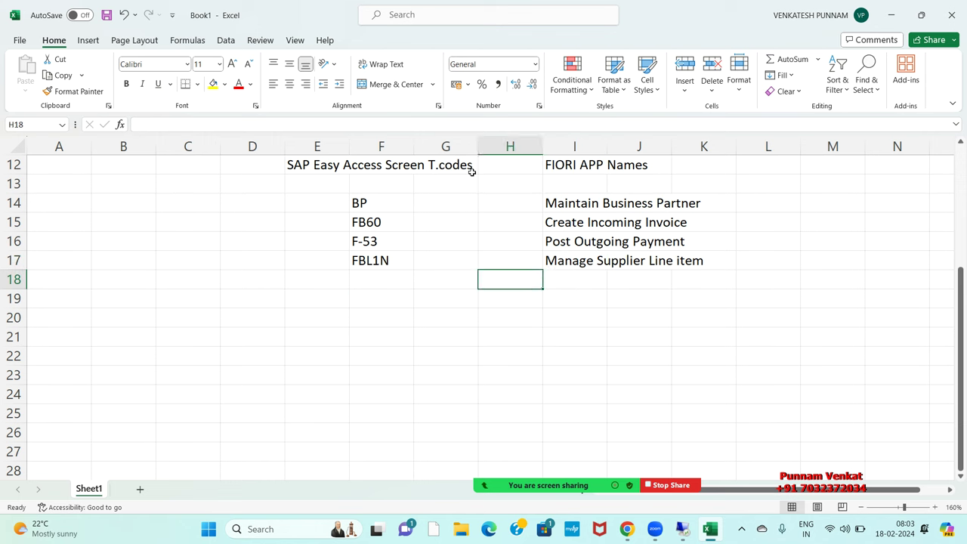
{"action": "type", "text": "FB03"}
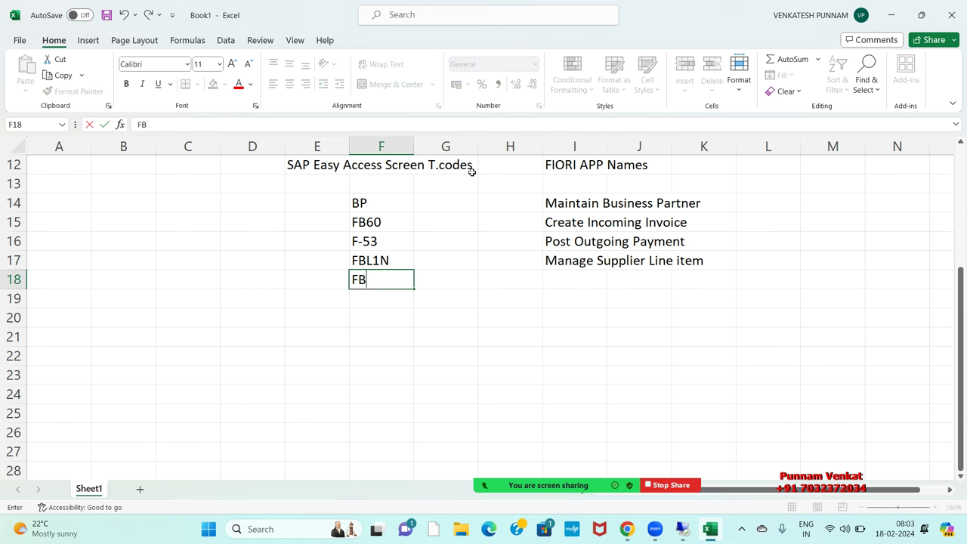
{"action": "key", "text": "Return"}
{"action": "key", "text": "Up"}
{"action": "key", "text": "Right"}
{"action": "key", "text": "Right"}
{"action": "key", "text": "Right"}
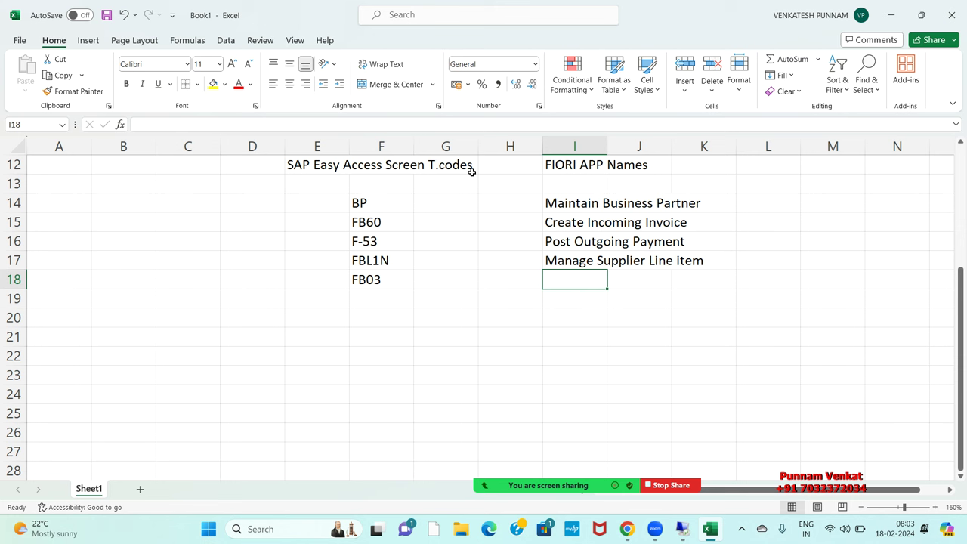
{"action": "left_click", "coordinate": [628, 529]}
{"action": "left_click", "coordinate": [160, 121]}
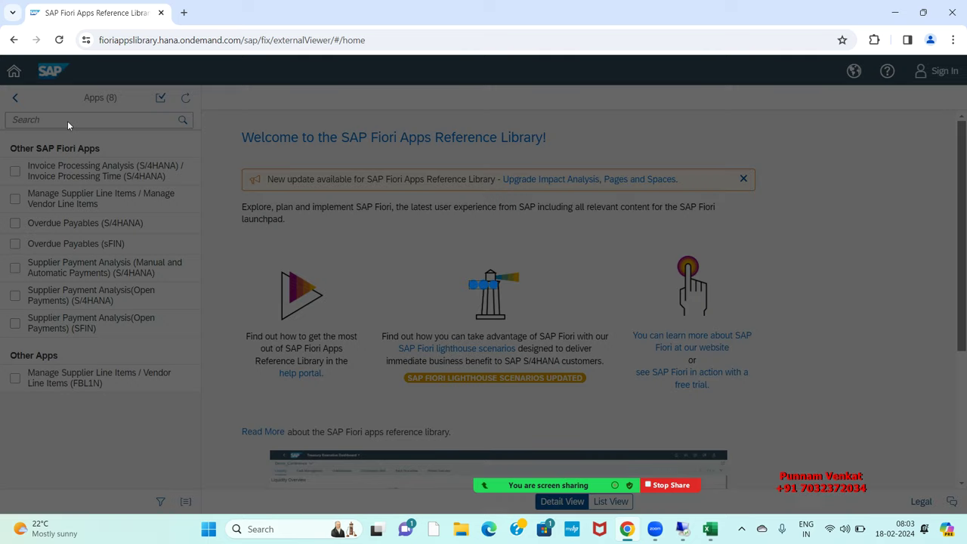
Step: Search the Fiori Apps Reference Library for FB03, then switch to the remote S/4HANA system
{"action": "type", "text": "FB"}
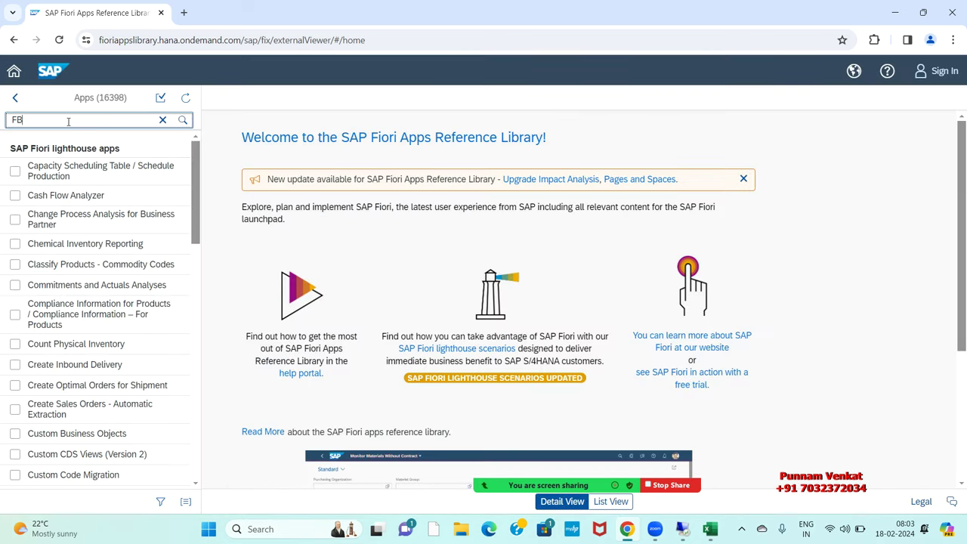
{"action": "type", "text": "03"}
{"action": "key", "text": "Return"}
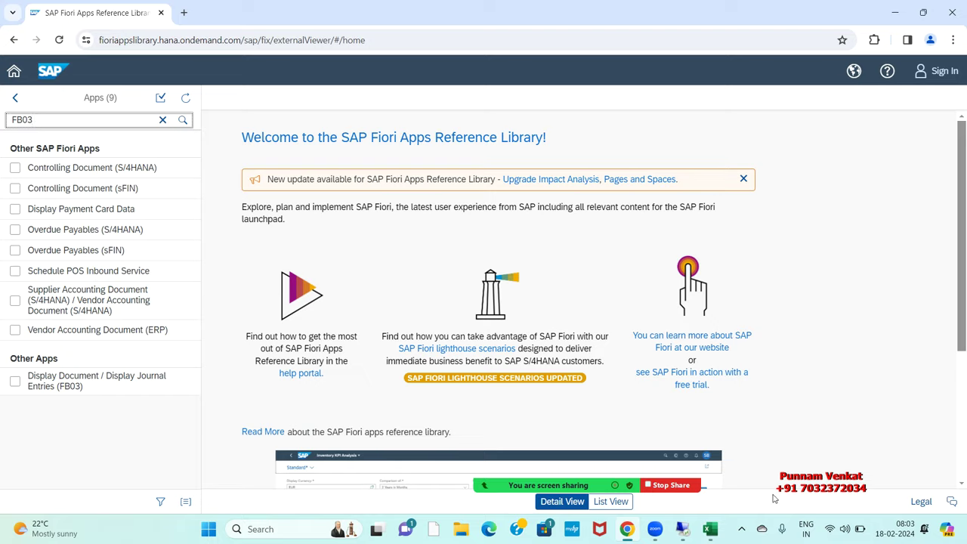
{"action": "left_click", "coordinate": [680, 535]}
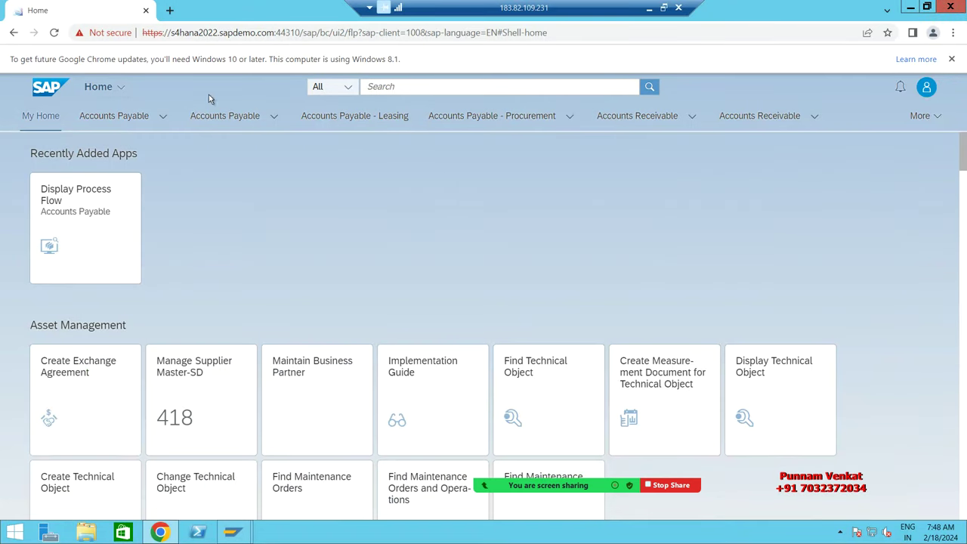
Step: Search the launchpad for 'Display docum' and show all 73 matching Display Document apps
{"action": "left_click", "coordinate": [383, 85]}
{"action": "type", "text": "d"}
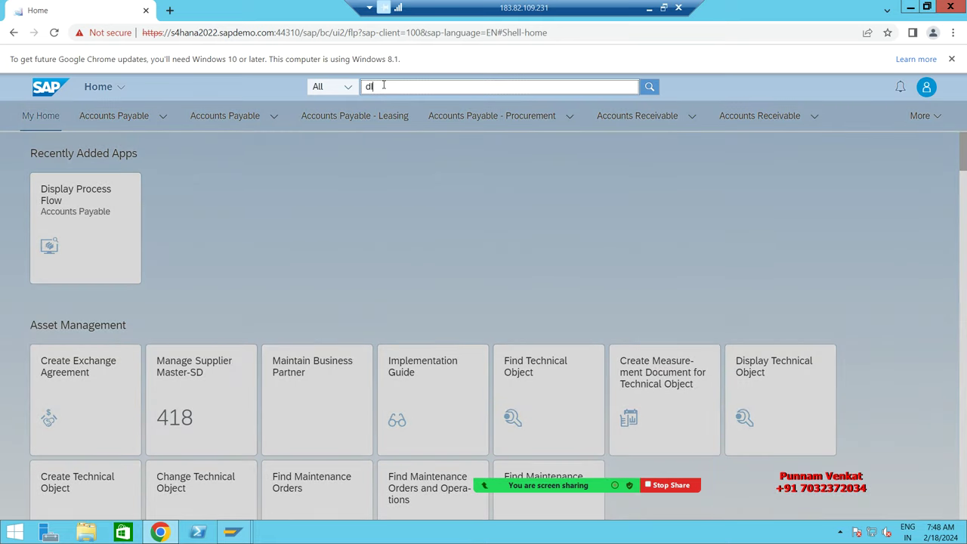
{"action": "key", "text": "BackSpace"}
{"action": "key", "text": "BackSpace"}
{"action": "type", "text": "Display "}
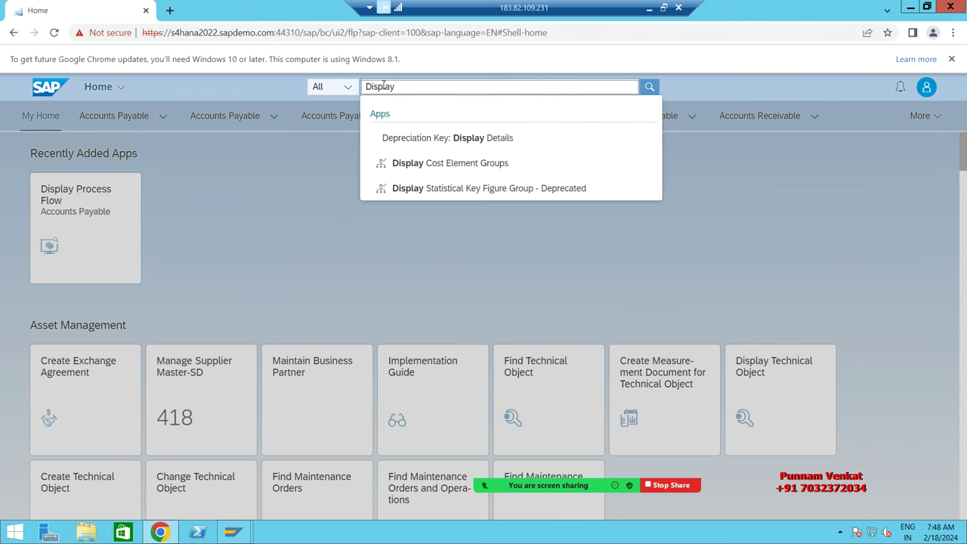
{"action": "type", "text": "docum"}
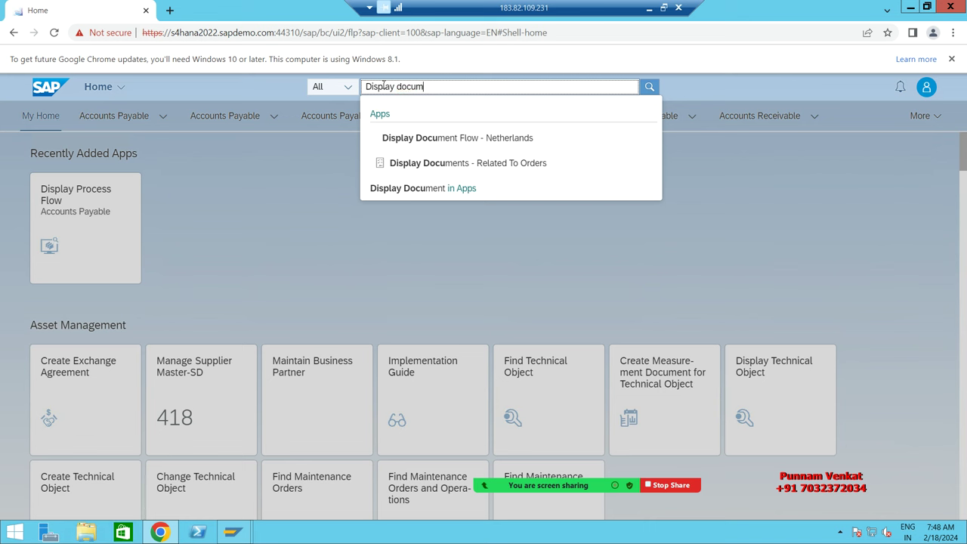
{"action": "left_click", "coordinate": [407, 190]}
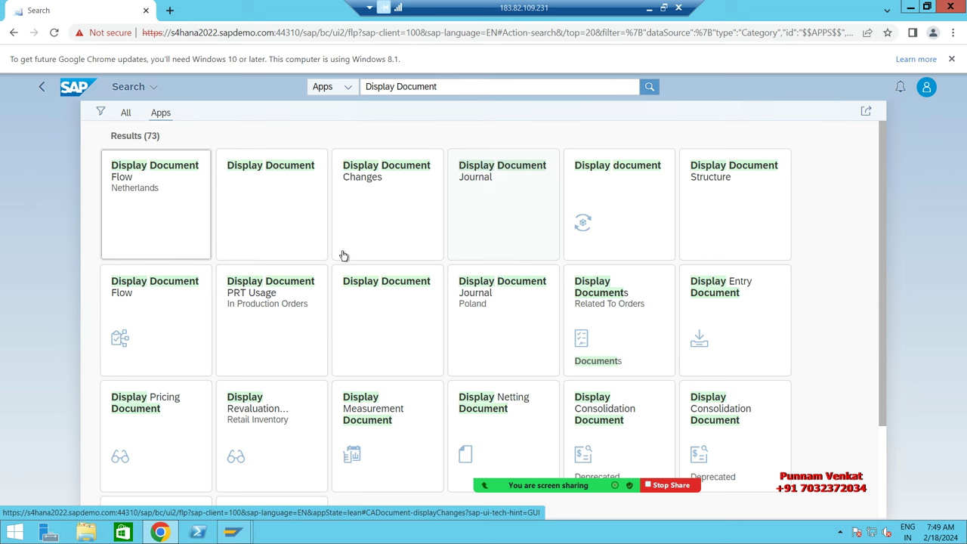
Step: Open the Display Document app and put the cursor in the Document Number field
{"action": "left_click", "coordinate": [266, 172]}
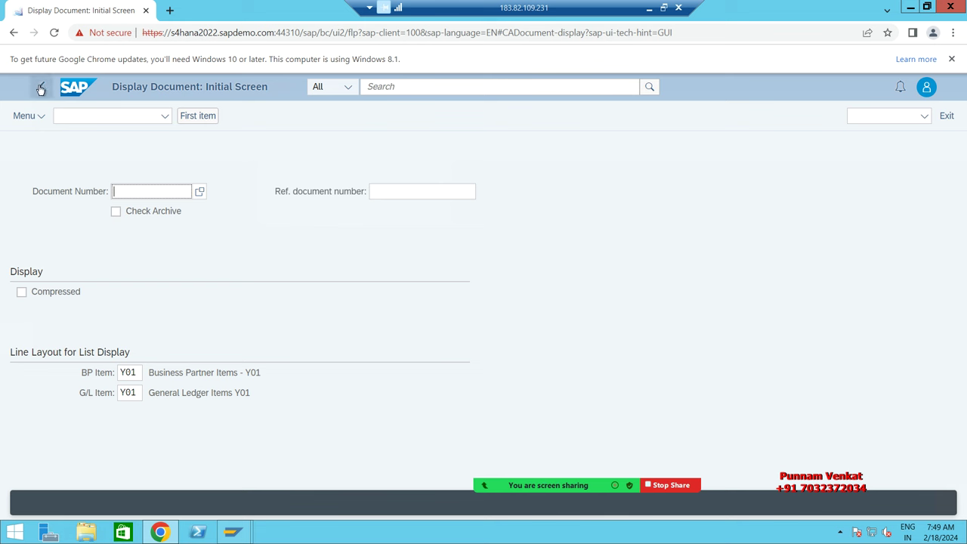
{"action": "left_click", "coordinate": [132, 195]}
Step: Try the Display Document Journal app's Company Code field, then return to the 73 results
{"action": "left_click", "coordinate": [41, 89]}
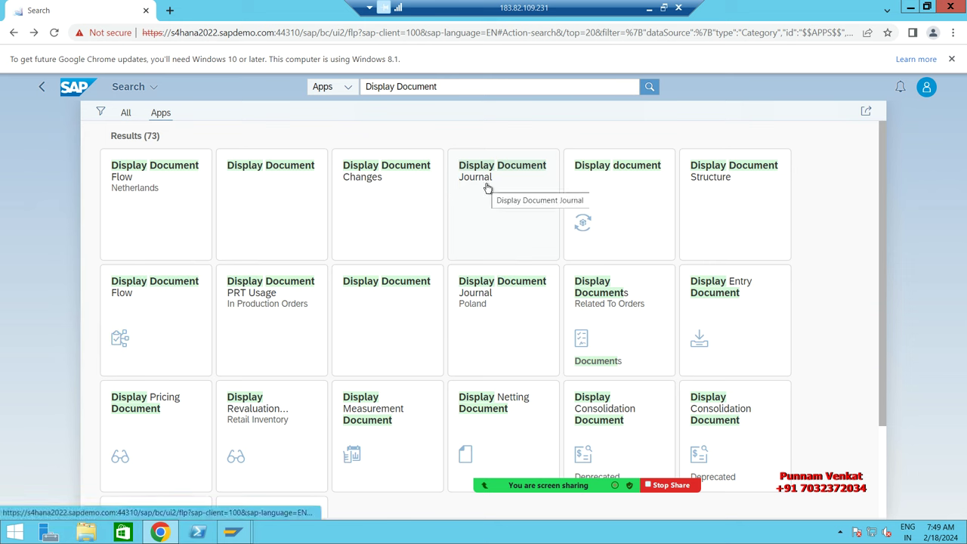
{"action": "left_click", "coordinate": [488, 187]}
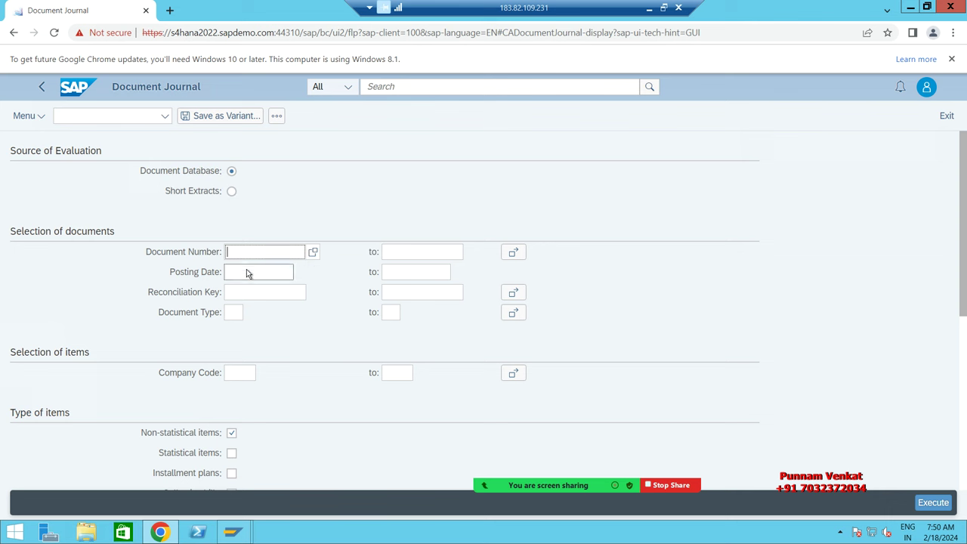
{"action": "left_click", "coordinate": [242, 375]}
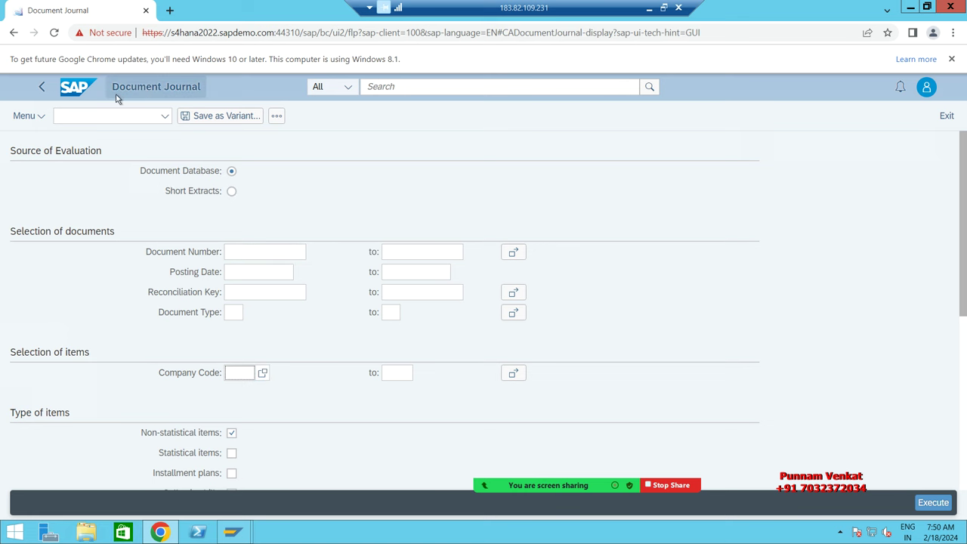
{"action": "left_click", "coordinate": [42, 86]}
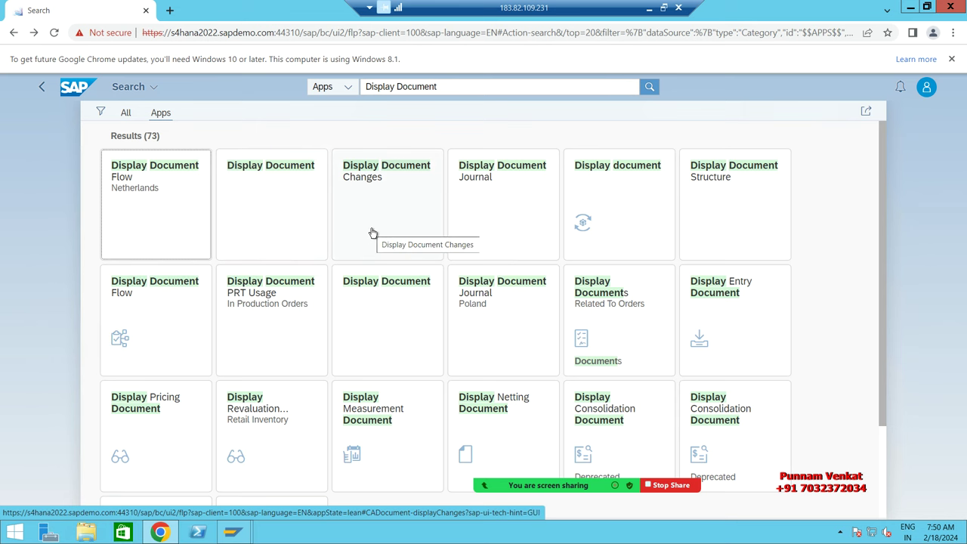
Step: Open the Display document app from the results, then return to the results
{"action": "scroll", "coordinate": [373, 233], "scroll_direction": "down", "scroll_amount": 1}
{"action": "scroll", "coordinate": [373, 232], "scroll_direction": "down", "scroll_amount": 1}
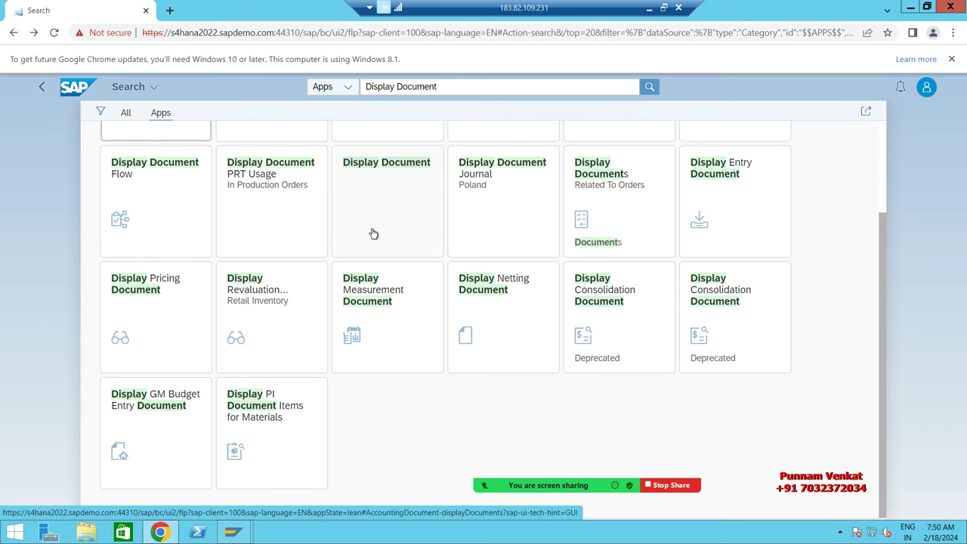
{"action": "scroll", "coordinate": [373, 233], "scroll_direction": "up", "scroll_amount": 2}
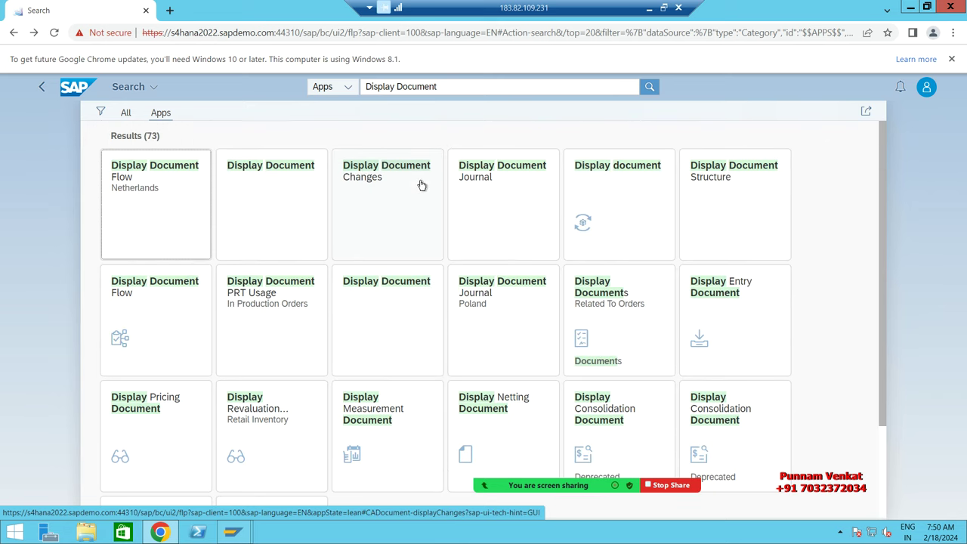
{"action": "left_click", "coordinate": [628, 190]}
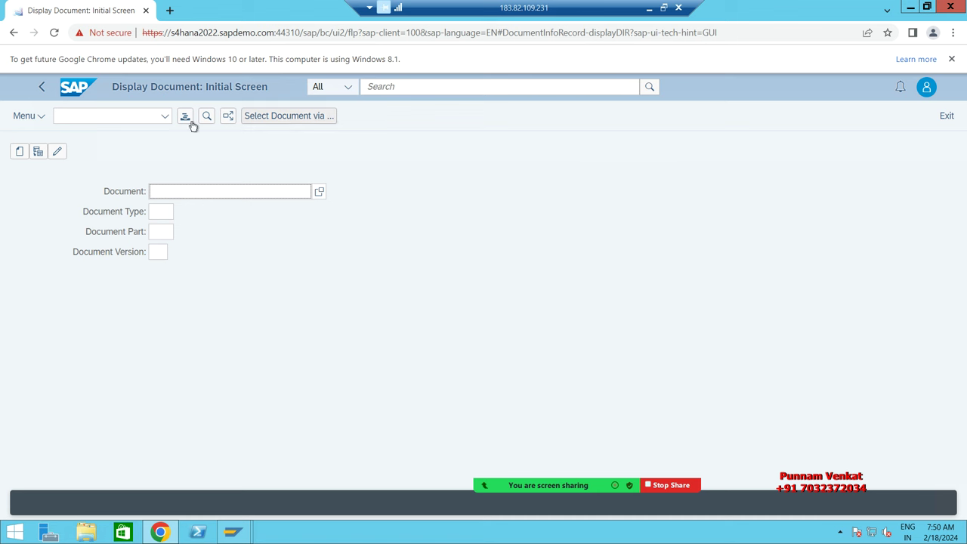
{"action": "left_click", "coordinate": [39, 88]}
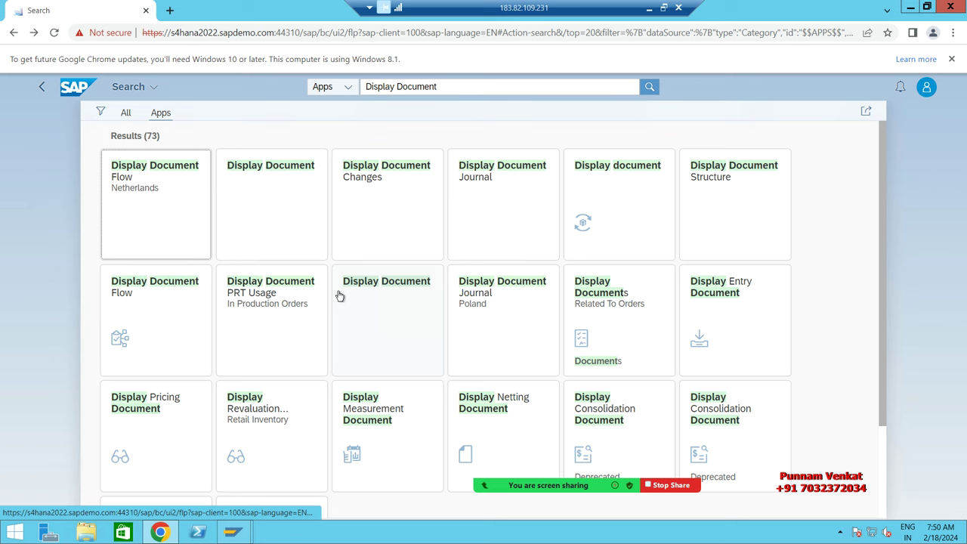
Step: Inspect Display Document Changes, keeping ALV Grid on, then launch the Display Document app again
{"action": "left_click", "coordinate": [371, 201]}
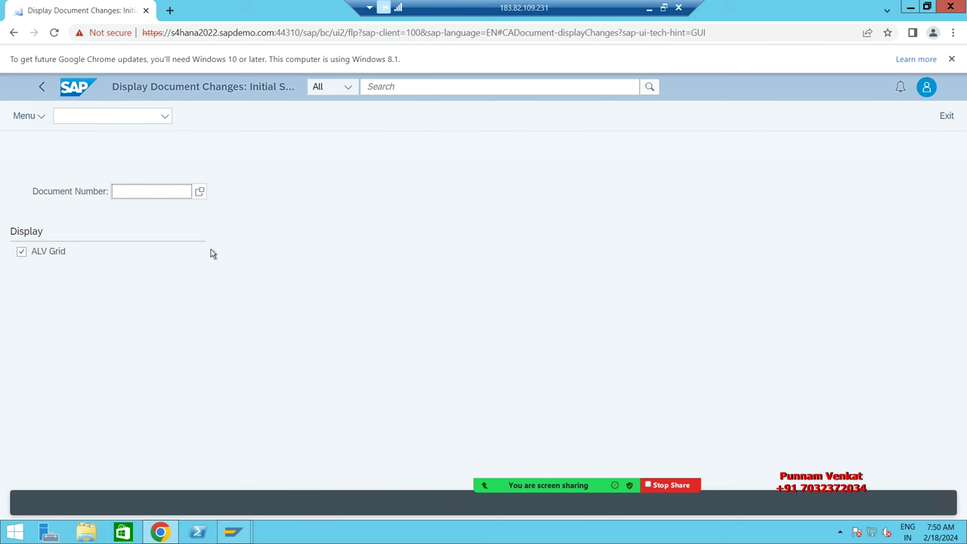
{"action": "left_click", "coordinate": [20, 253]}
{"action": "left_click", "coordinate": [21, 253]}
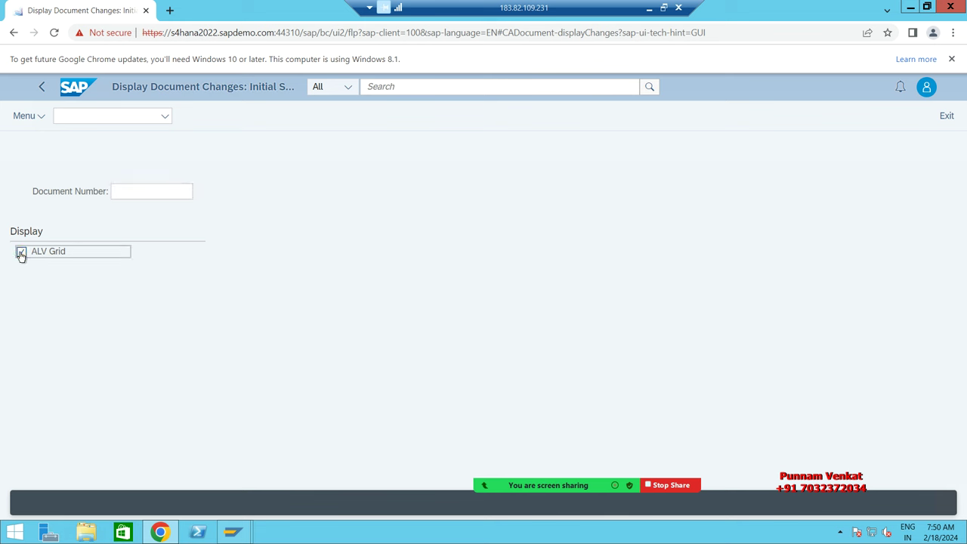
{"action": "left_click", "coordinate": [138, 191]}
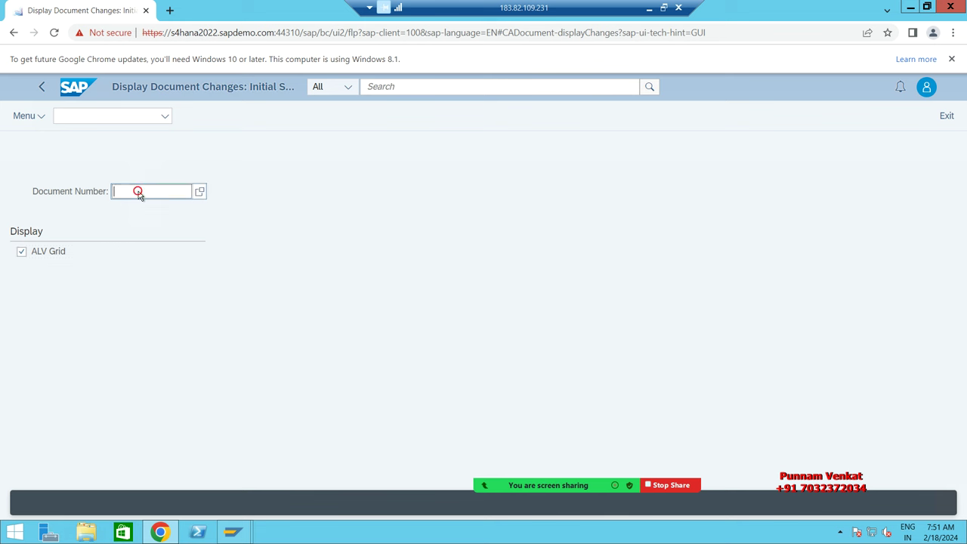
{"action": "left_click", "coordinate": [362, 387]}
{"action": "left_click", "coordinate": [40, 87]}
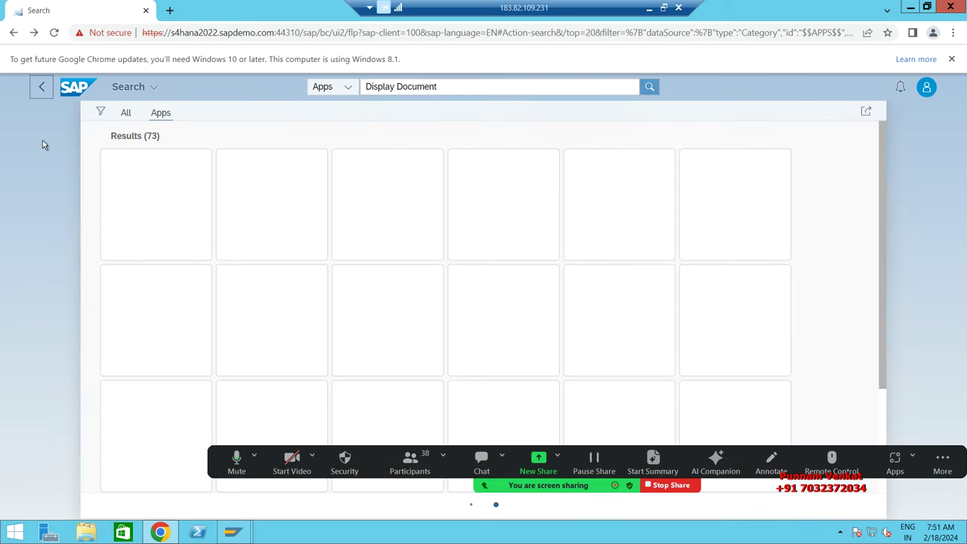
{"action": "left_click", "coordinate": [251, 170]}
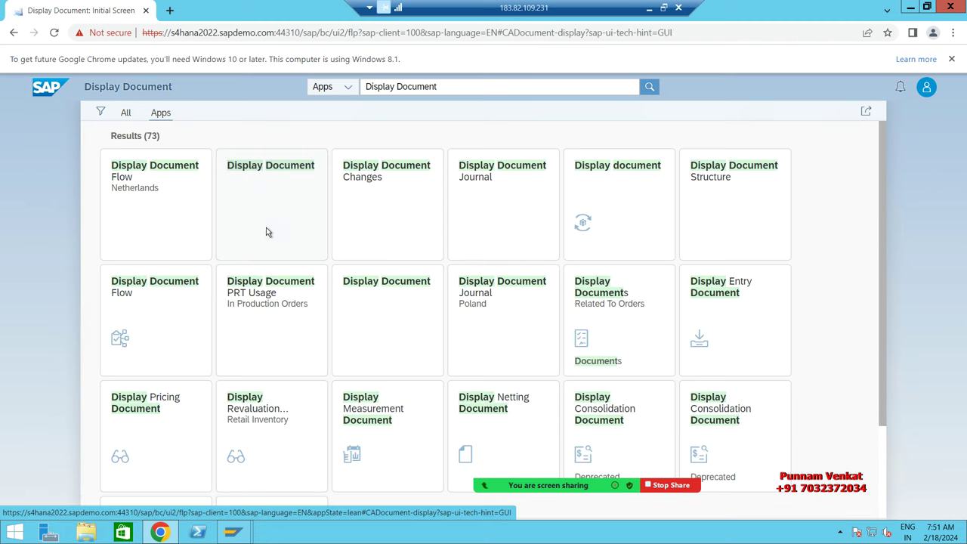
Step: In FBL1N, enter company code bm10 and move to the Supplier Account field
{"action": "key", "text": "alt+Tab"}
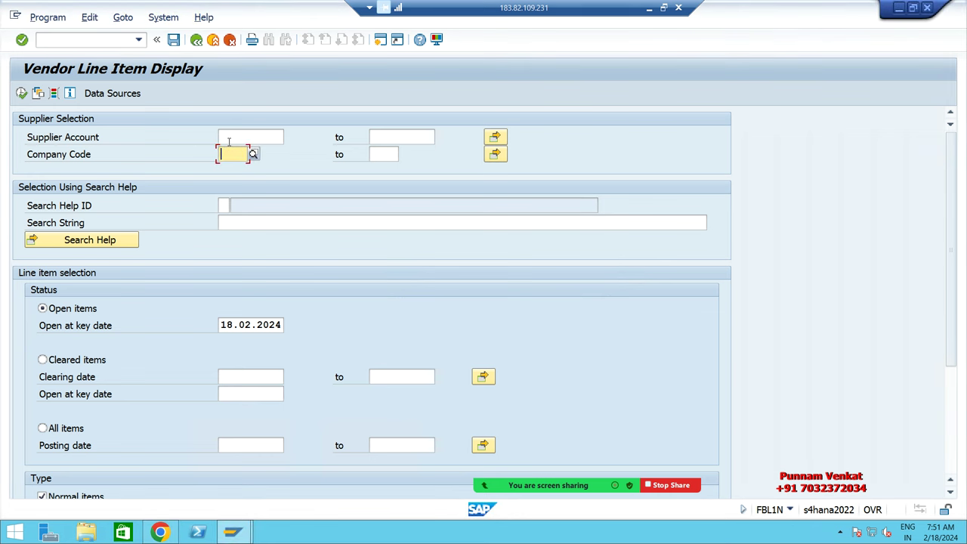
{"action": "type", "text": "bm"}
{"action": "key", "text": "BackSpace"}
{"action": "key", "text": "BackSpace"}
{"action": "type", "text": "bm"}
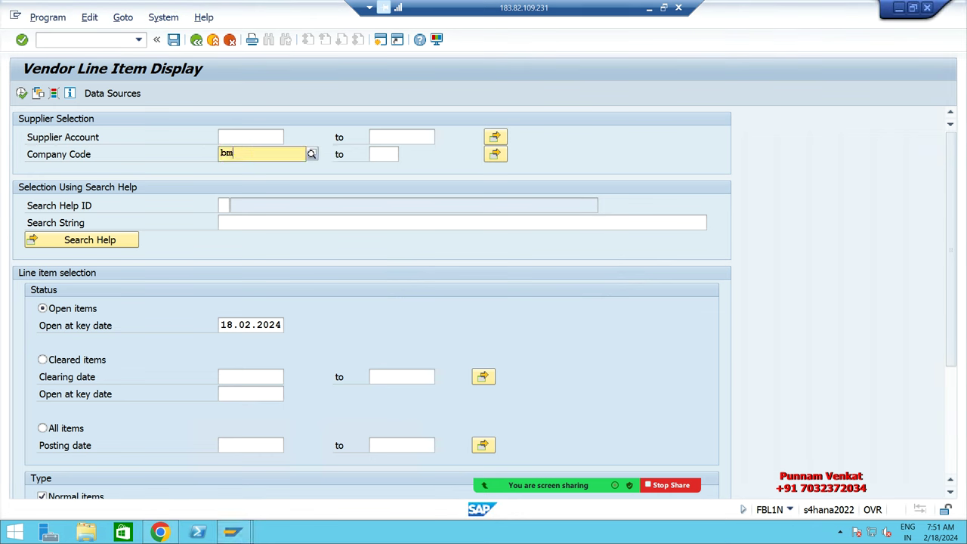
{"action": "type", "text": "10"}
{"action": "key", "text": "Tab"}
{"action": "key", "text": "shift+Tab"}
{"action": "key", "text": "shift+Tab"}
{"action": "key", "text": "shift+Tab"}
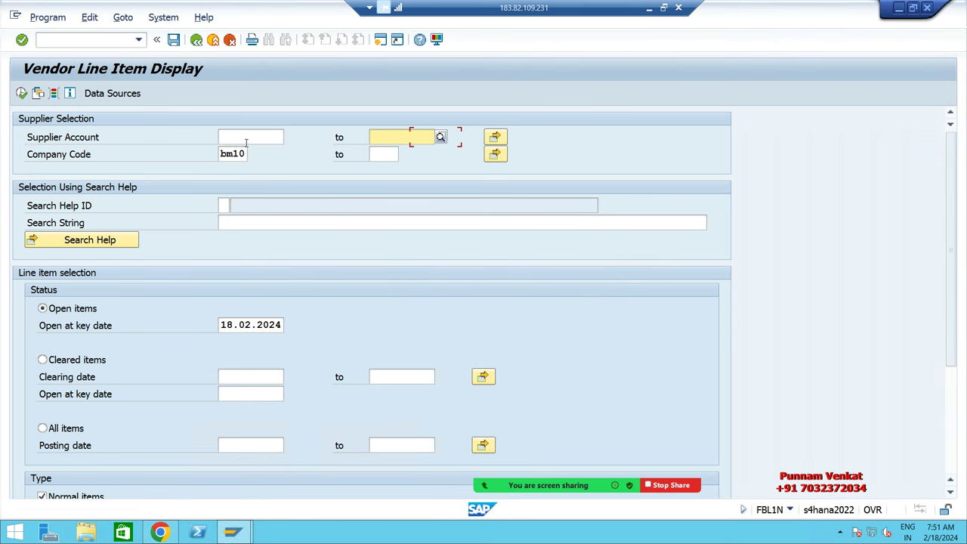
{"action": "left_click", "coordinate": [288, 138]}
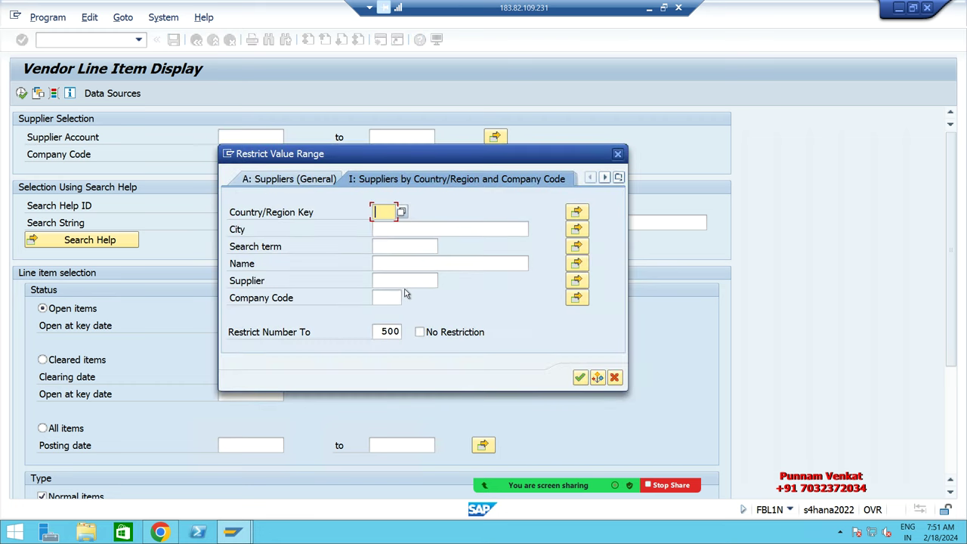
{"action": "left_click", "coordinate": [391, 301]}
{"action": "type", "text": "bm10"}
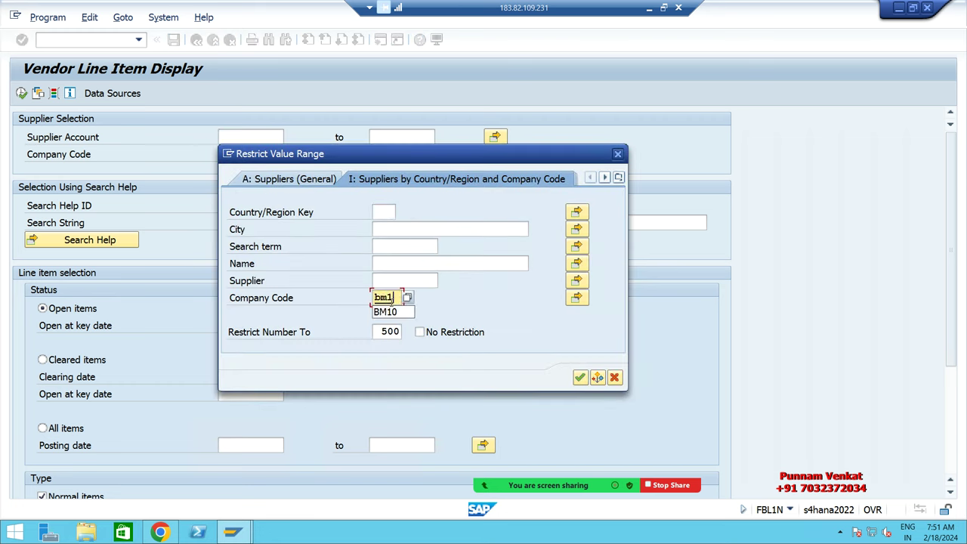
{"action": "left_click", "coordinate": [391, 278]}
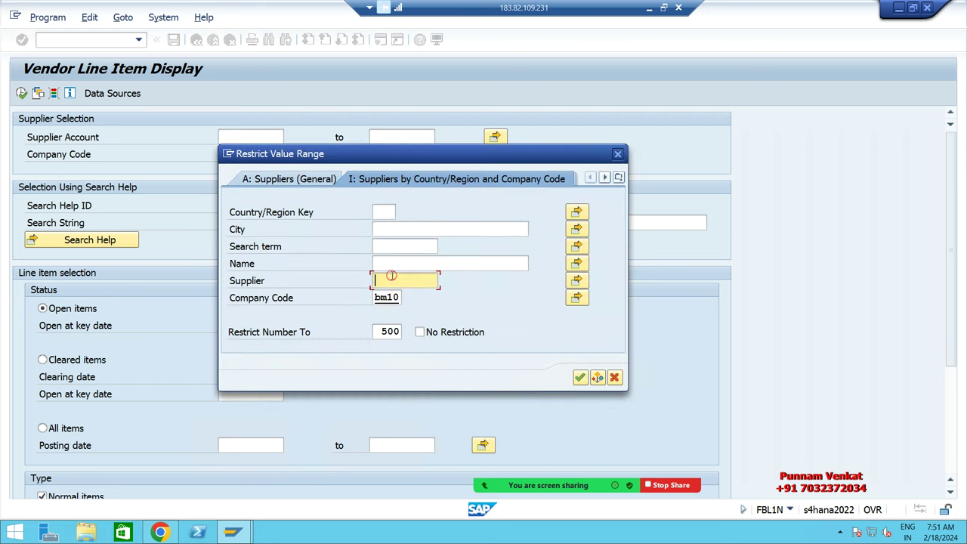
{"action": "key", "text": "Return"}
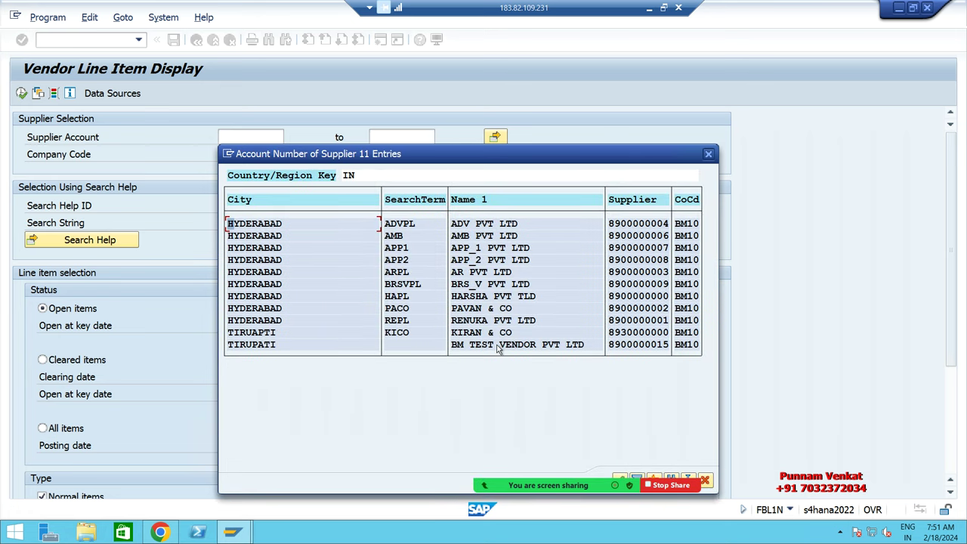
{"action": "double_click", "coordinate": [498, 347]}
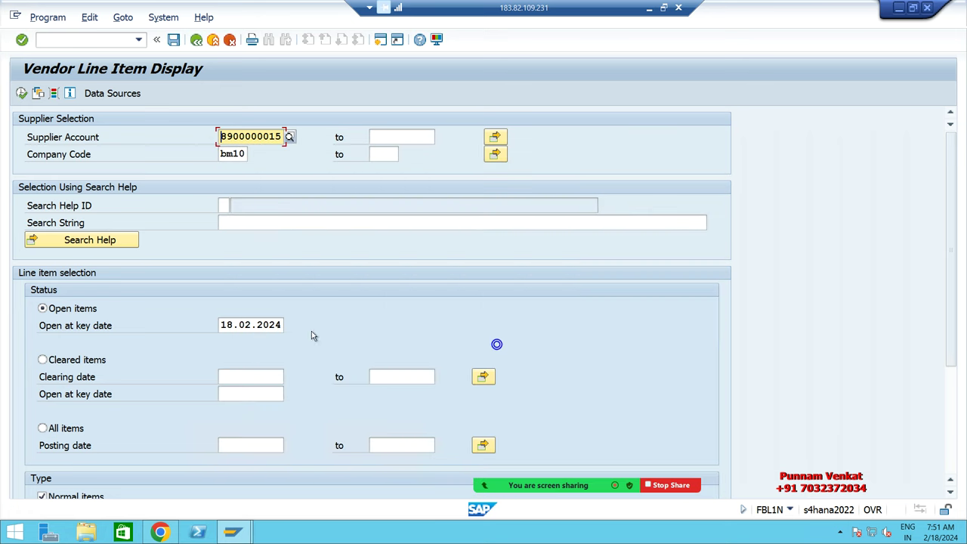
{"action": "left_click", "coordinate": [57, 428]}
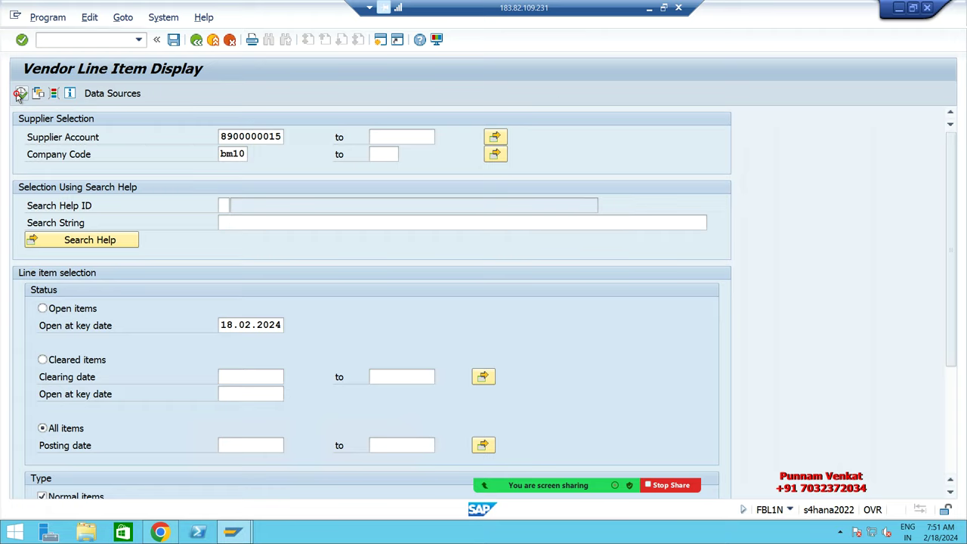
{"action": "left_click", "coordinate": [21, 93]}
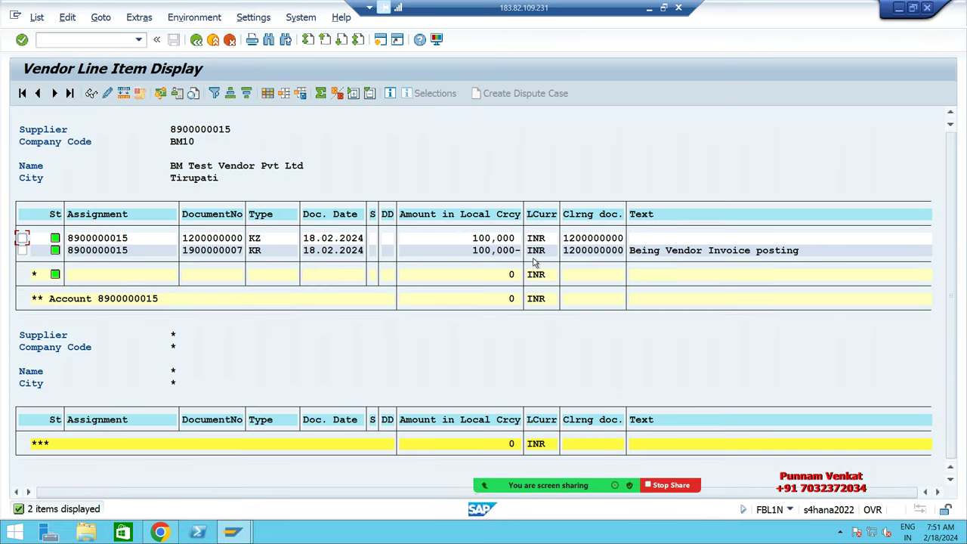
{"action": "left_click", "coordinate": [215, 240]}
{"action": "left_click", "coordinate": [118, 240]}
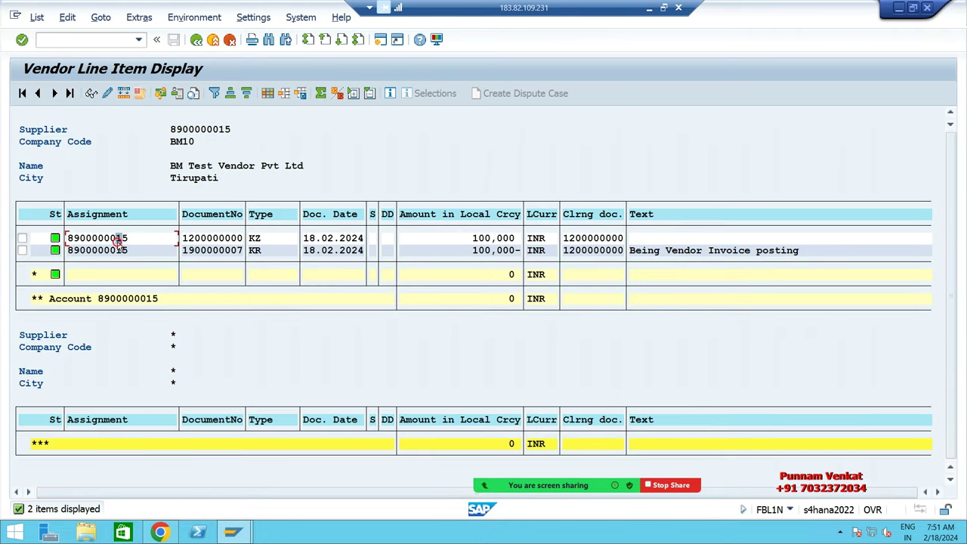
{"action": "left_click", "coordinate": [213, 254]}
{"action": "key", "text": "ctrl+y"}
{"action": "left_click_drag", "start_coordinate": [186, 251], "coordinate": [246, 252]}
{"action": "key", "text": "ctrl+c"}
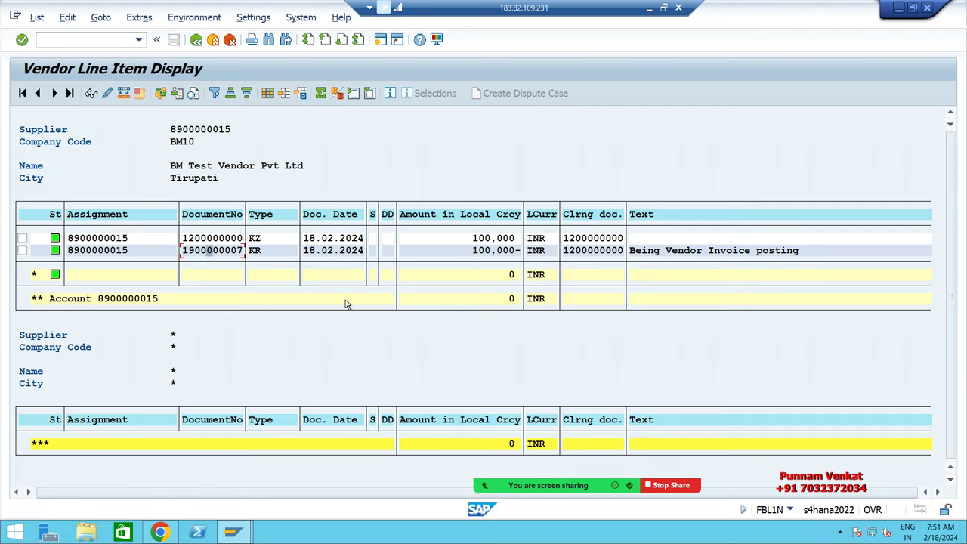
{"action": "key", "text": "alt+Tab"}
{"action": "left_click", "coordinate": [143, 193]}
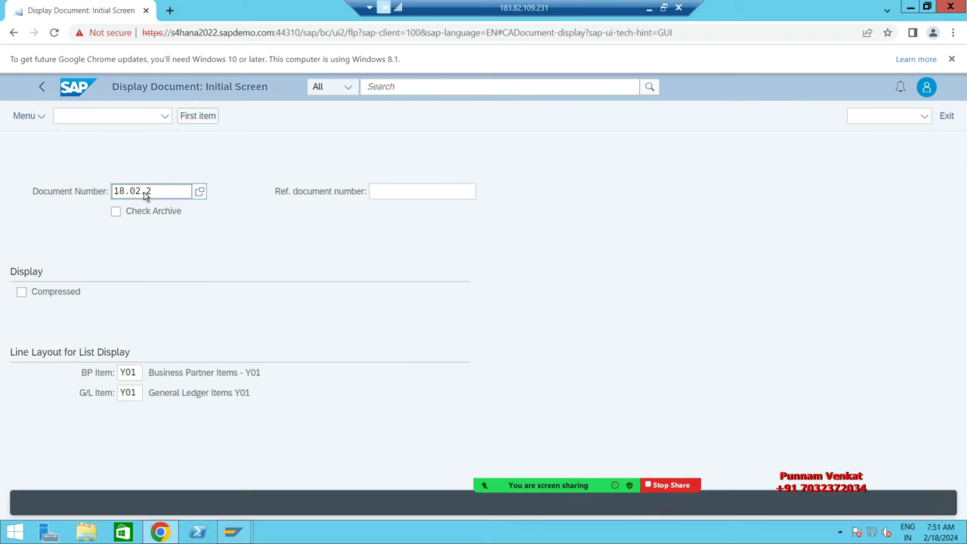
{"action": "key", "text": "alt+Tab"}
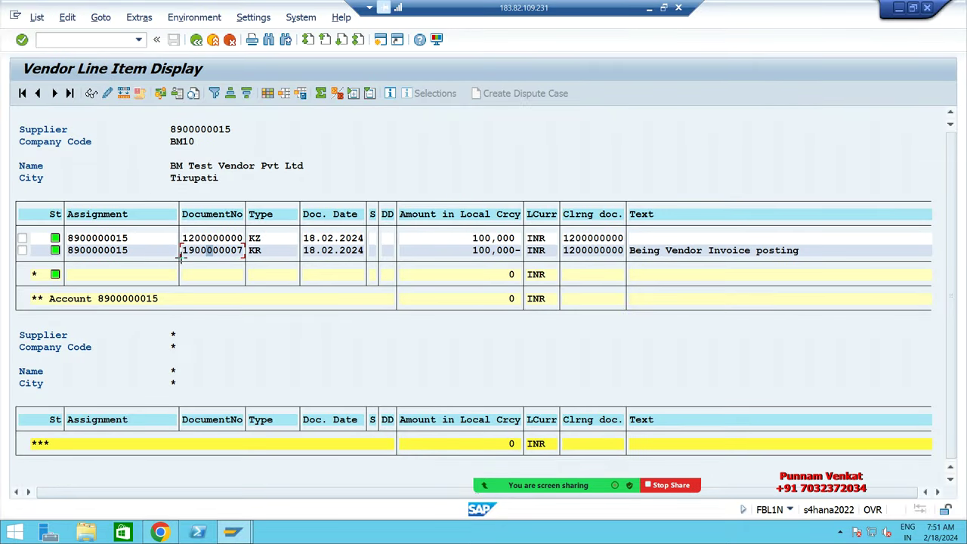
{"action": "left_click_drag", "start_coordinate": [181, 247], "coordinate": [241, 255]}
{"action": "key", "text": "ctrl+c"}
{"action": "key", "text": "alt+Tab"}
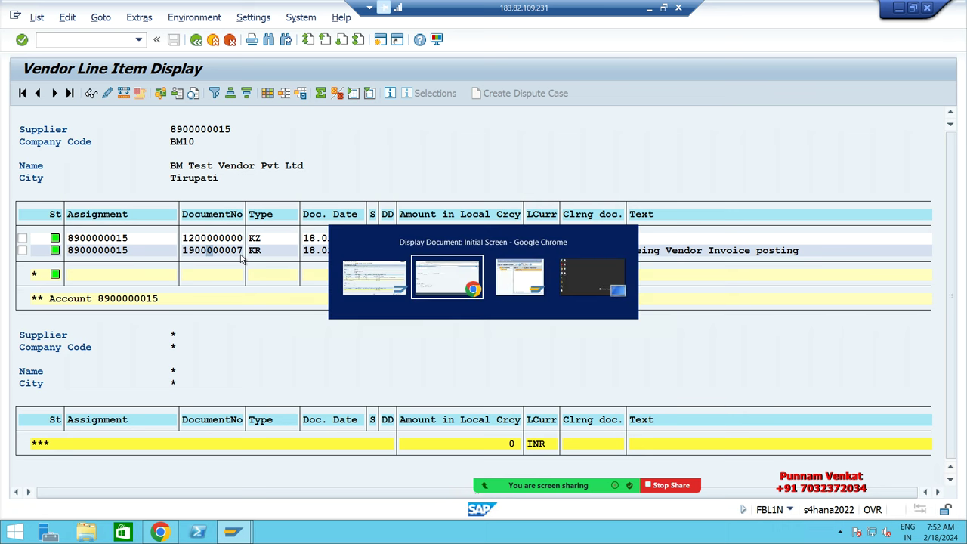
{"action": "left_click", "coordinate": [171, 191]}
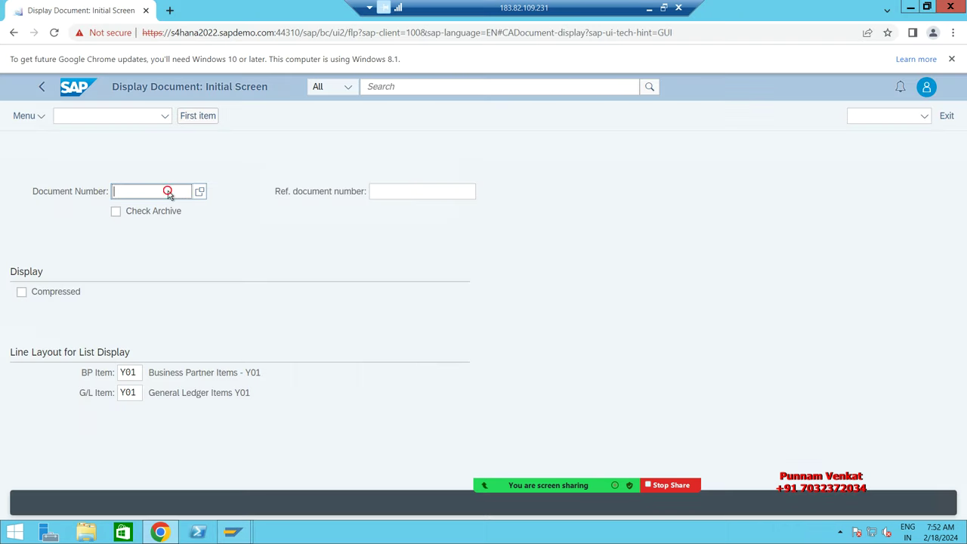
{"action": "key", "text": "ctrl+v"}
{"action": "key", "text": "Return"}
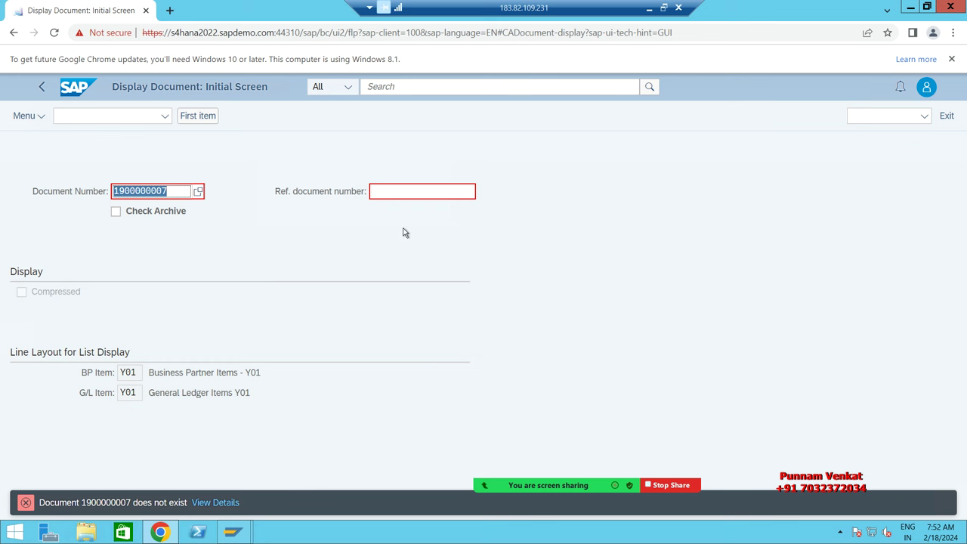
{"action": "key", "text": "alt+Tab"}
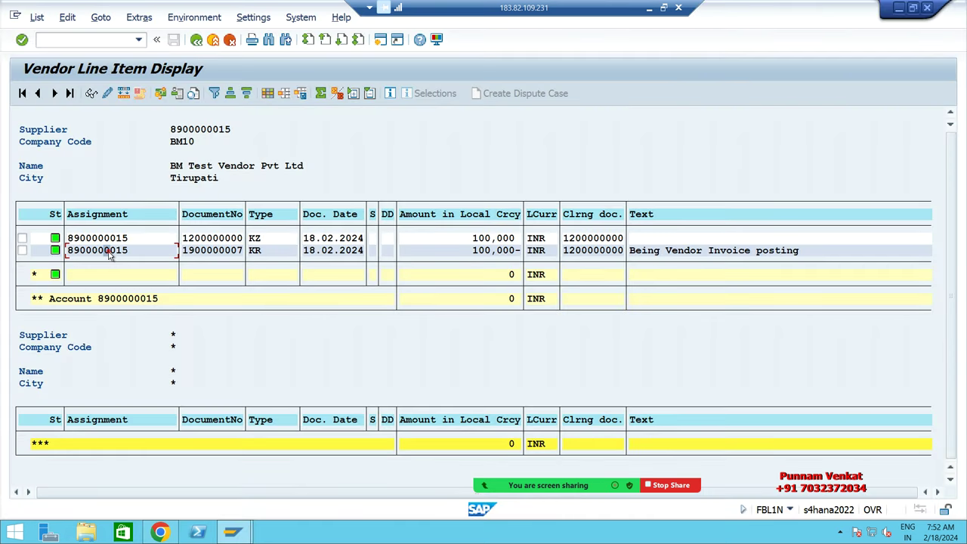
{"action": "left_click", "coordinate": [107, 251]}
{"action": "key", "text": "ctrl+y"}
{"action": "left_click_drag", "start_coordinate": [66, 244], "coordinate": [134, 251]}
{"action": "key", "text": "ctrl+c"}
{"action": "key", "text": "alt+Tab"}
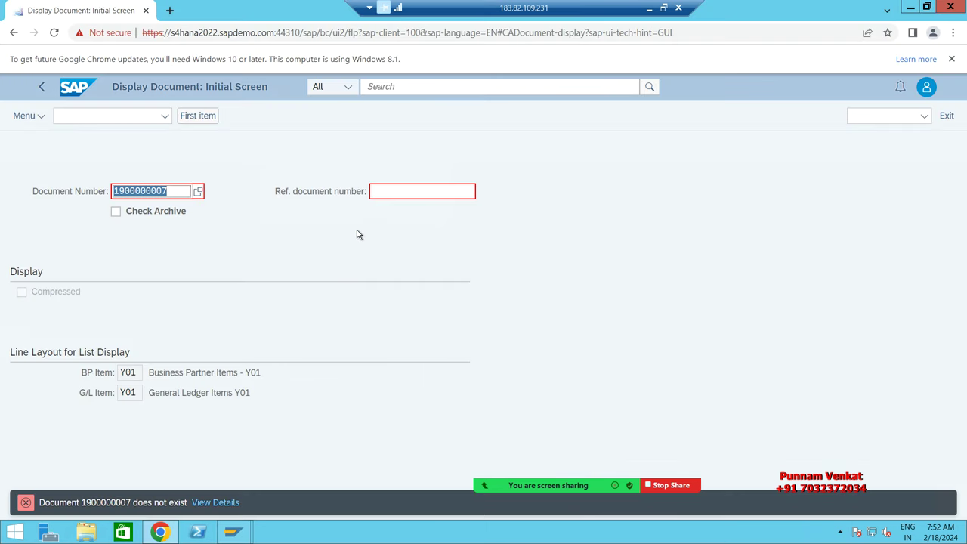
{"action": "key", "text": "ctrl+v"}
{"action": "left_click", "coordinate": [388, 194]}
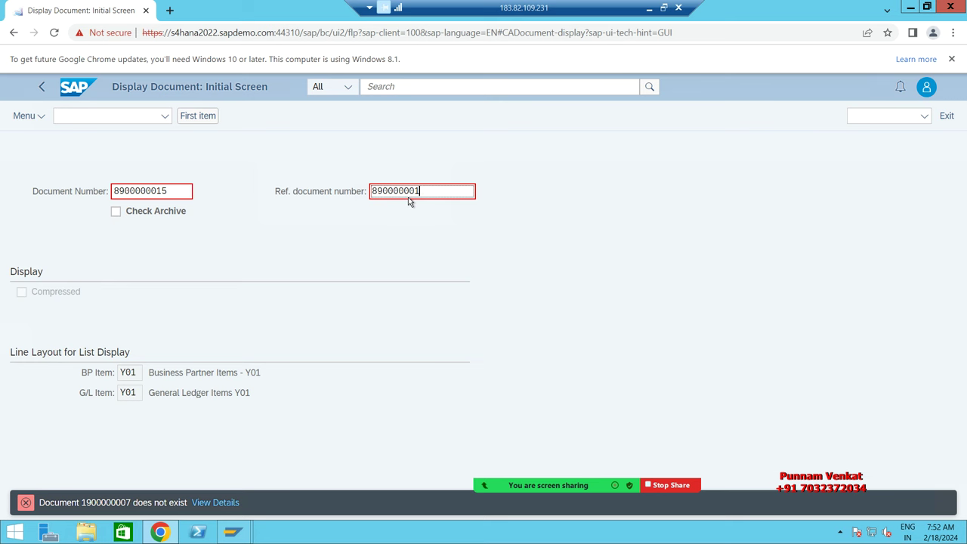
{"action": "key", "text": "BackSpace"}
{"action": "key", "text": "BackSpace"}
{"action": "key", "text": "BackSpace"}
{"action": "key", "text": "BackSpace"}
{"action": "key", "text": "BackSpace"}
{"action": "key", "text": "BackSpace"}
{"action": "key", "text": "BackSpace"}
{"action": "key", "text": "BackSpace"}
{"action": "key", "text": "BackSpace"}
{"action": "key", "text": "alt+Tab"}
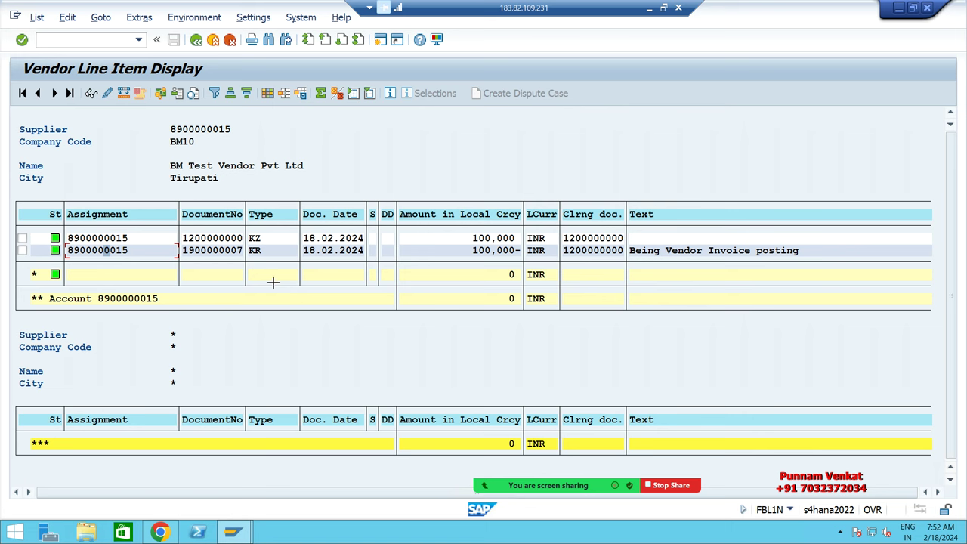
{"action": "left_click_drag", "start_coordinate": [67, 246], "coordinate": [129, 250]}
{"action": "key", "text": "ctrl+c"}
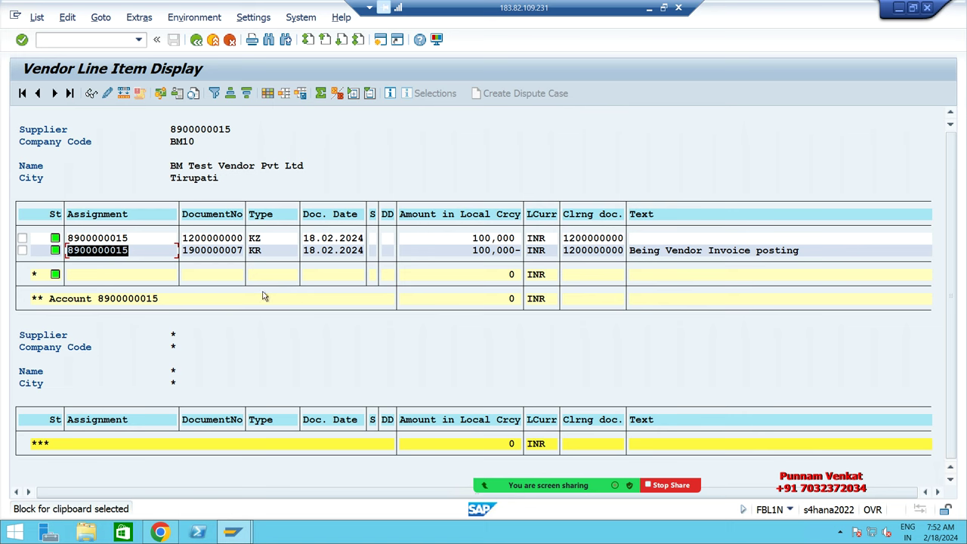
{"action": "key", "text": "alt+Tab"}
{"action": "key", "text": "ctrl+v"}
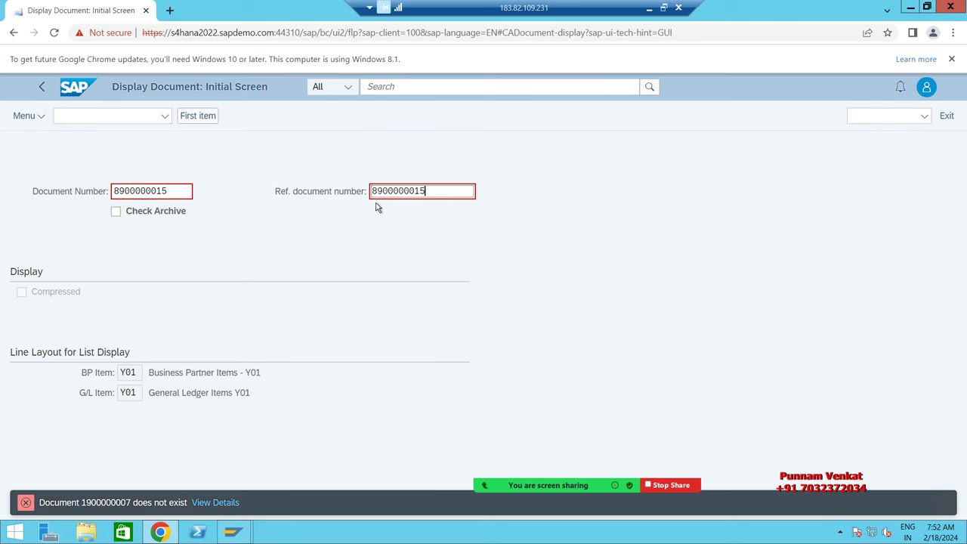
{"action": "key", "text": "BackSpace"}
{"action": "key", "text": "BackSpace"}
{"action": "key", "text": "BackSpace"}
{"action": "key", "text": "BackSpace"}
{"action": "key", "text": "BackSpace"}
{"action": "key", "text": "BackSpace"}
{"action": "key", "text": "BackSpace"}
{"action": "key", "text": "BackSpace"}
{"action": "key", "text": "BackSpace"}
{"action": "key", "text": "BackSpace"}
{"action": "key", "text": "alt+Tab"}
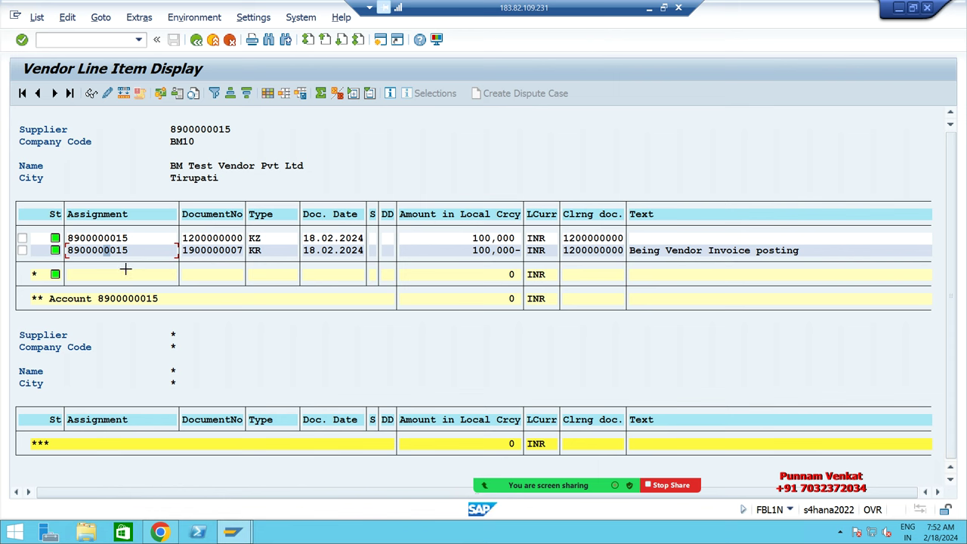
{"action": "left_click_drag", "start_coordinate": [66, 245], "coordinate": [129, 250]}
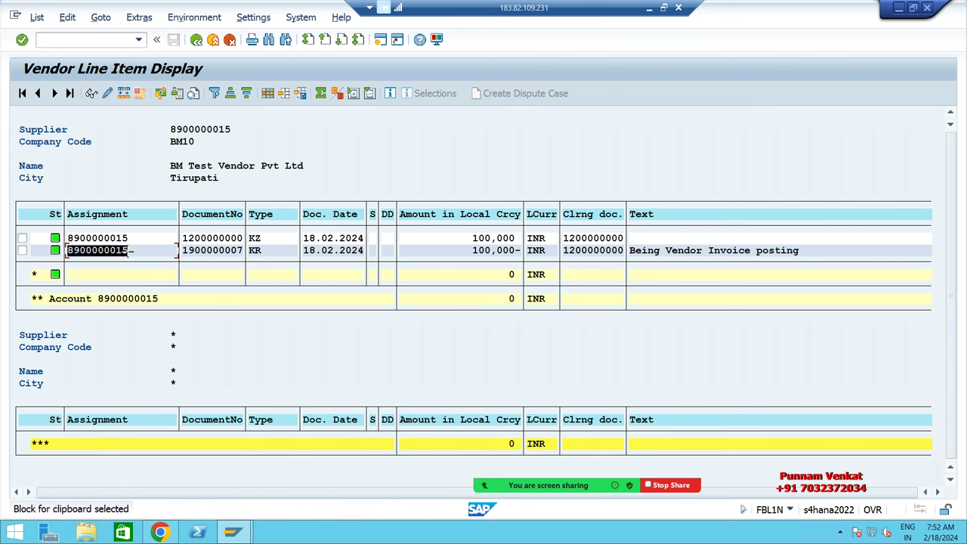
{"action": "key", "text": "ctrl+c"}
{"action": "key", "text": "alt+Tab"}
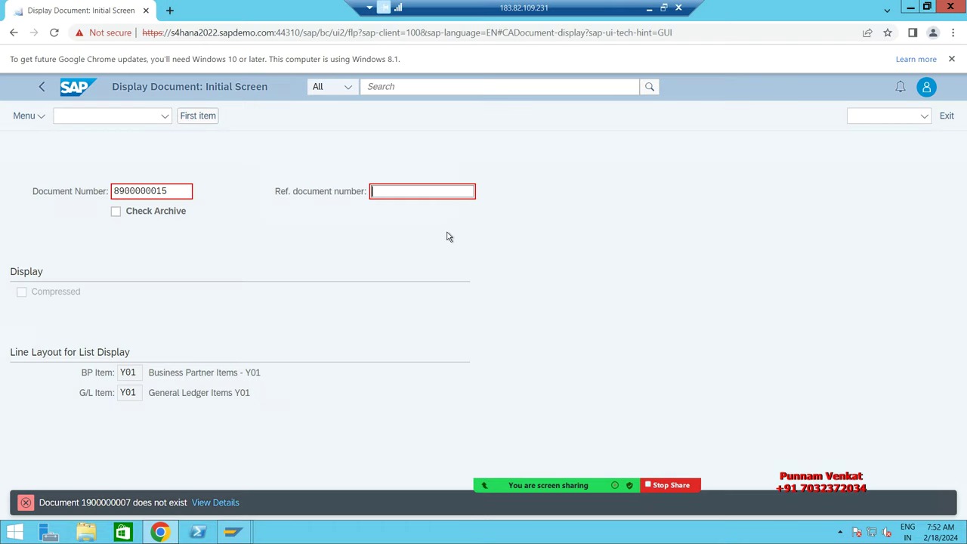
{"action": "key", "text": "ctrl+v"}
{"action": "key", "text": "BackSpace"}
{"action": "key", "text": "BackSpace"}
{"action": "key", "text": "BackSpace"}
{"action": "key", "text": "BackSpace"}
{"action": "key", "text": "BackSpace"}
{"action": "key", "text": "BackSpace"}
{"action": "key", "text": "BackSpace"}
{"action": "key", "text": "BackSpace"}
{"action": "key", "text": "BackSpace"}
{"action": "key", "text": "alt+Tab"}
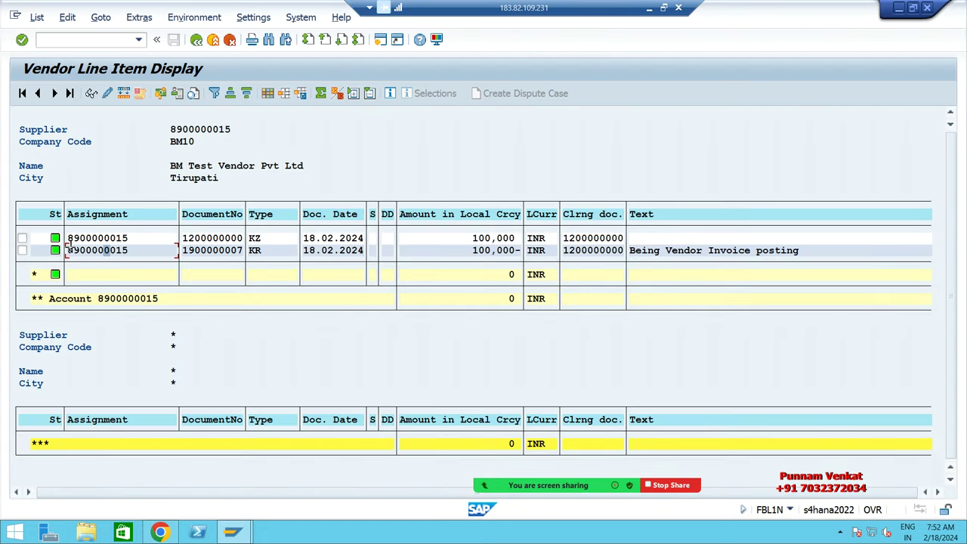
{"action": "left_click_drag", "start_coordinate": [67, 245], "coordinate": [133, 250]}
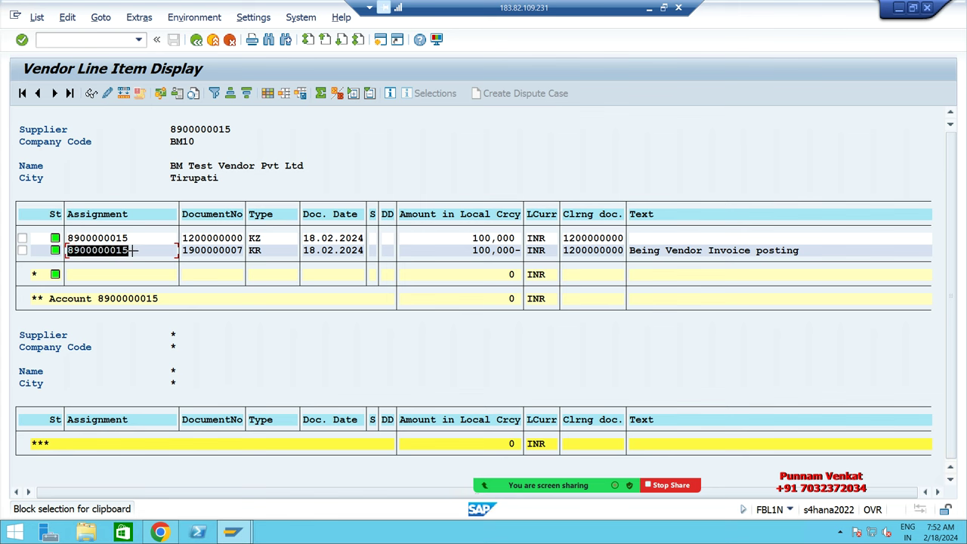
{"action": "key", "text": "ctrl+c"}
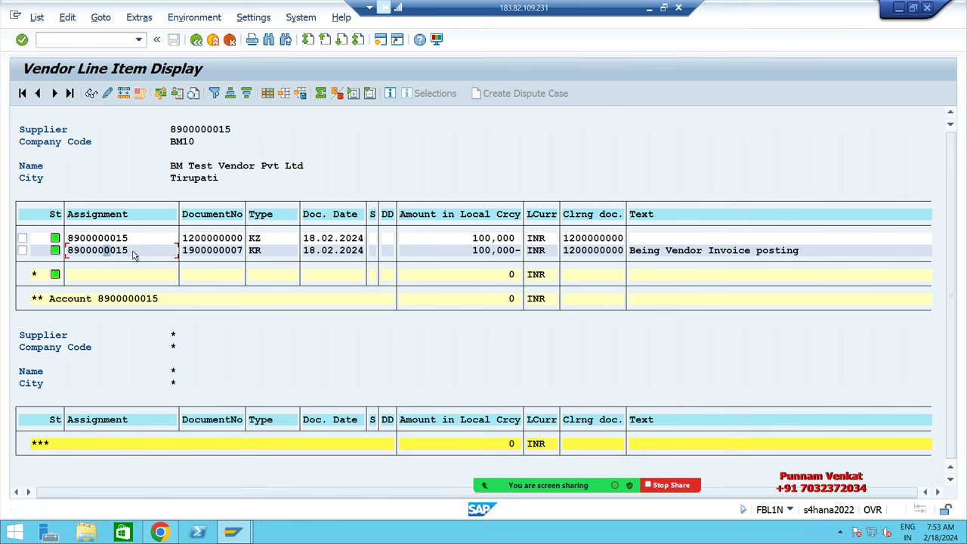
{"action": "key", "text": "alt+Tab"}
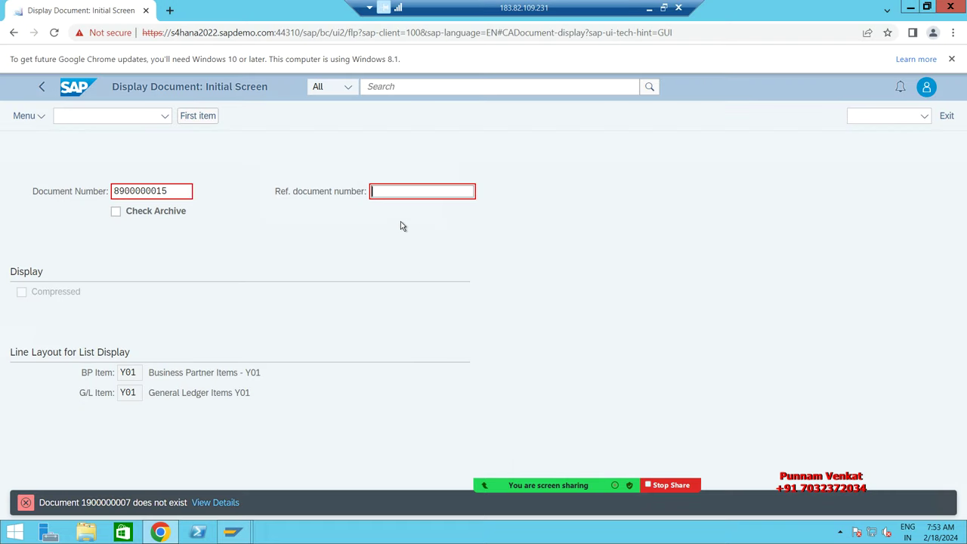
{"action": "key", "text": "ctrl+v"}
{"action": "key", "text": "alt+Tab"}
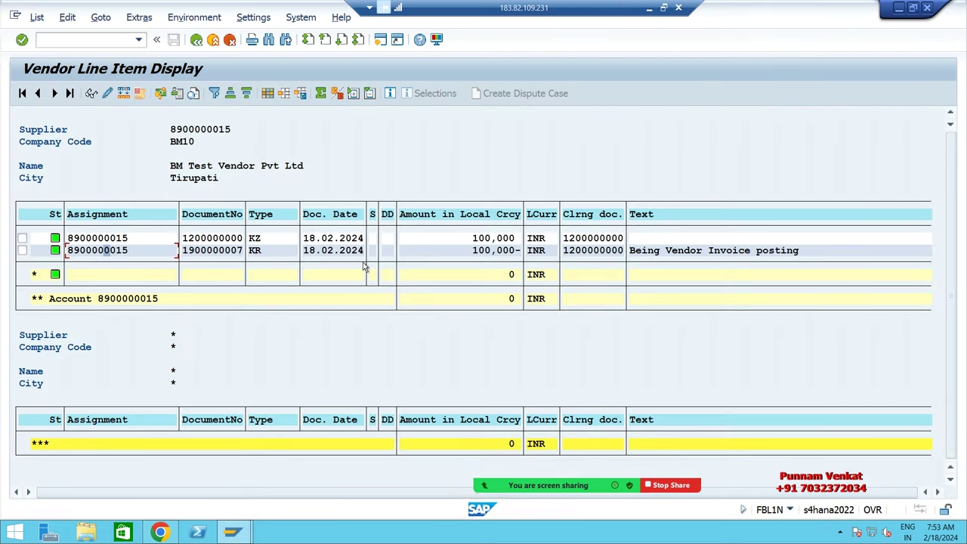
{"action": "double_click", "coordinate": [219, 250]}
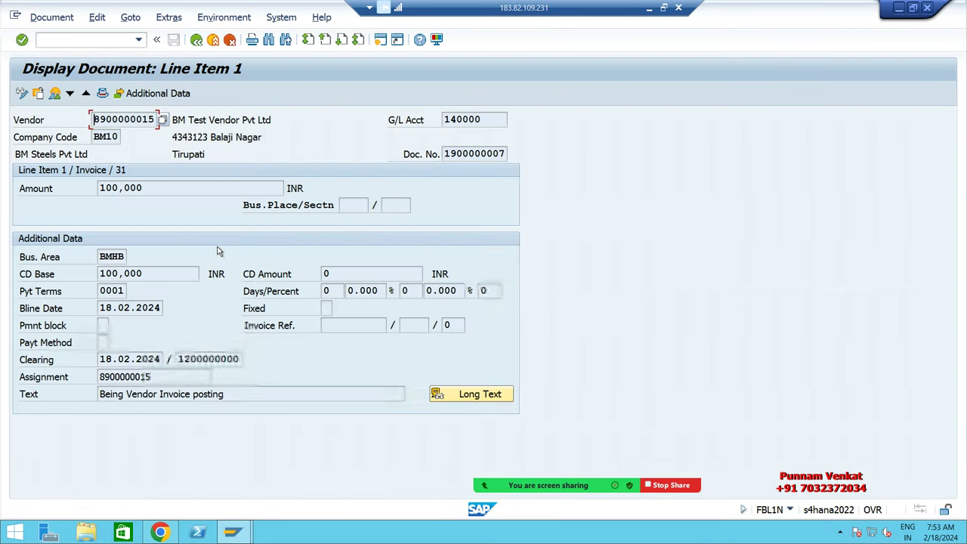
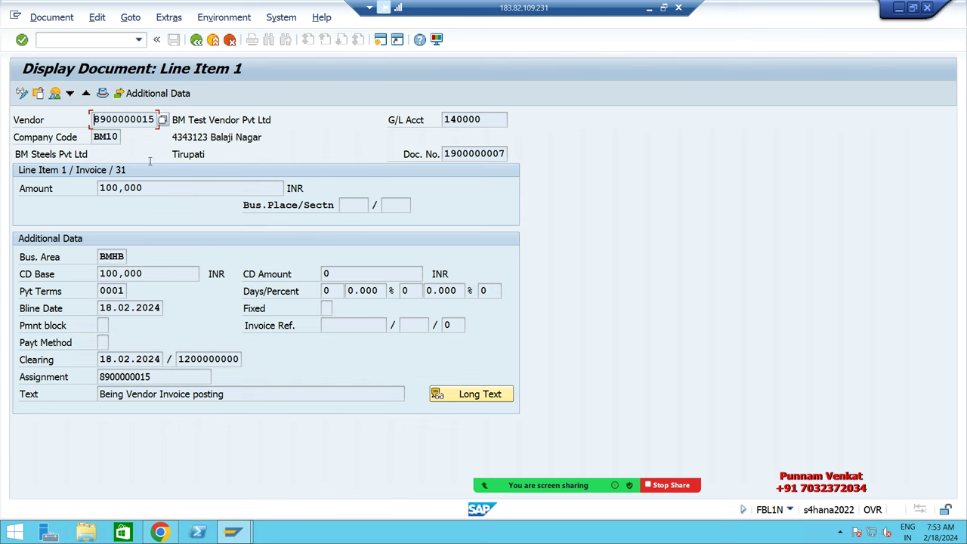
{"action": "left_click", "coordinate": [486, 156]}
{"action": "left_click", "coordinate": [197, 39]}
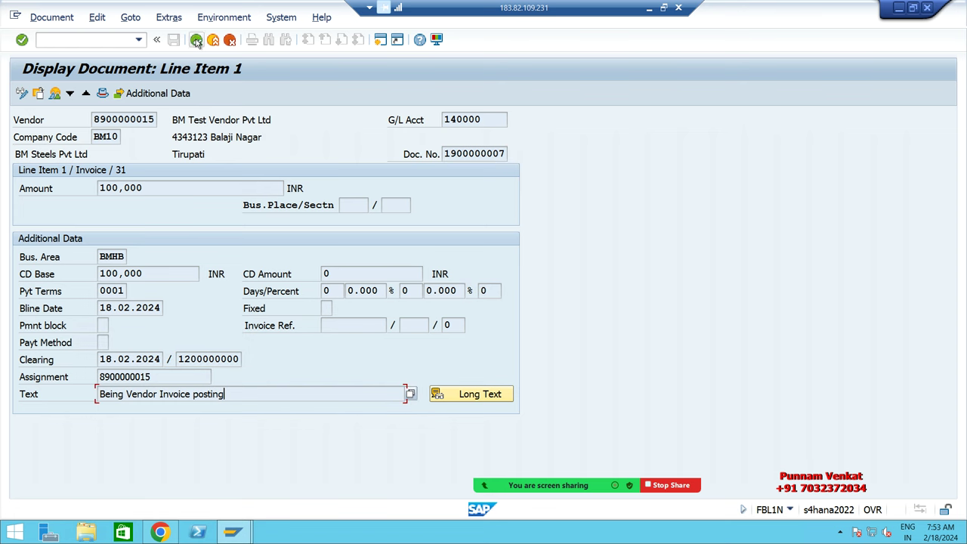
{"action": "key", "text": "alt+Tab"}
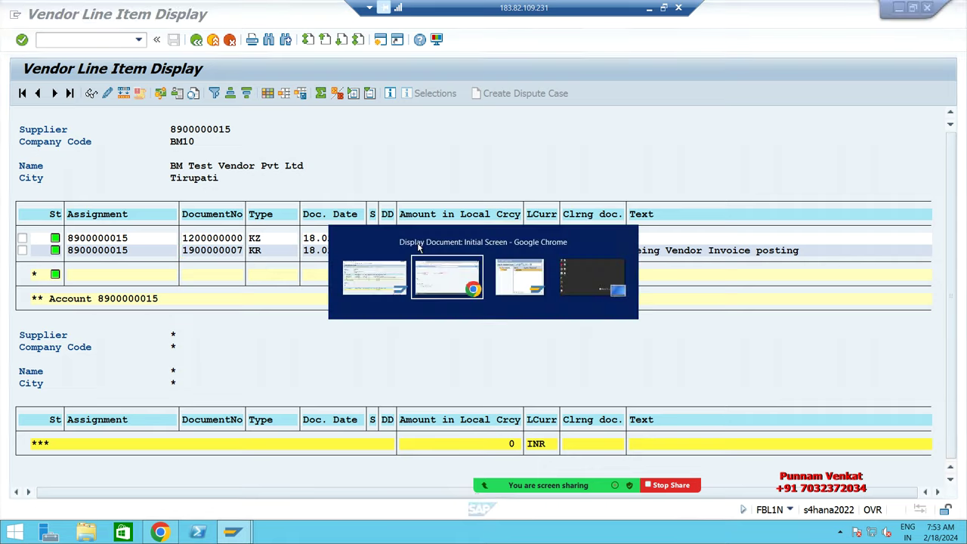
Step: Clear the Reference document number field on the Fiori Display Document screen
{"action": "left_click", "coordinate": [440, 194]}
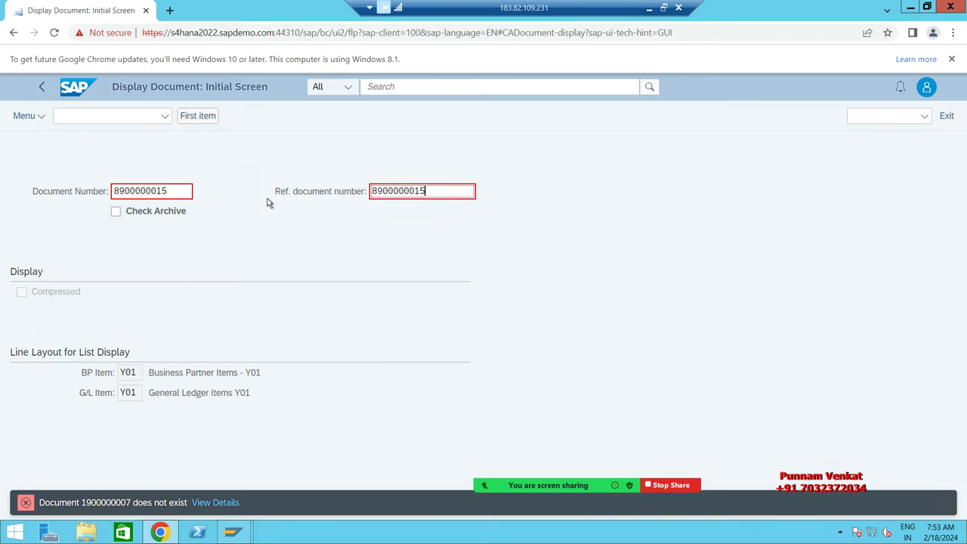
{"action": "key", "text": "alt+Tab"}
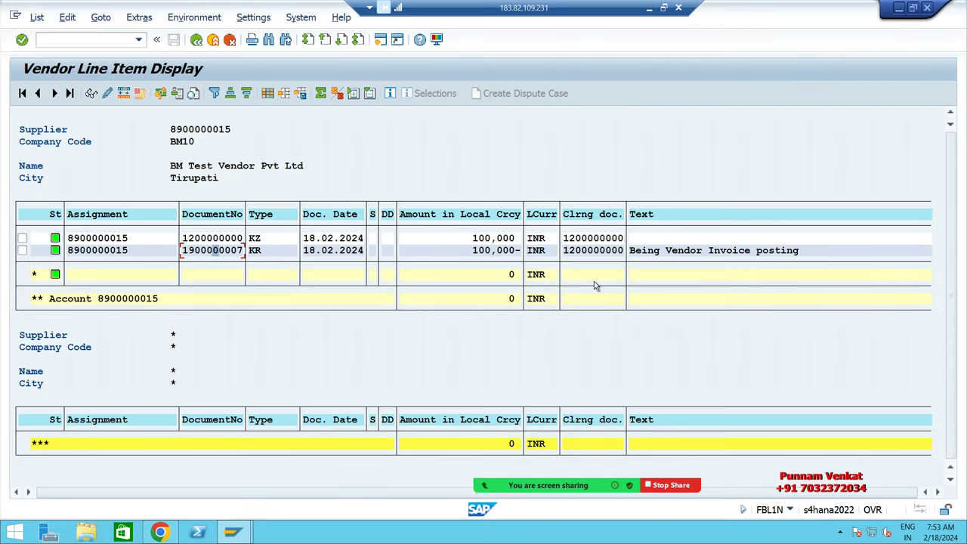
{"action": "key", "text": "alt+Tab"}
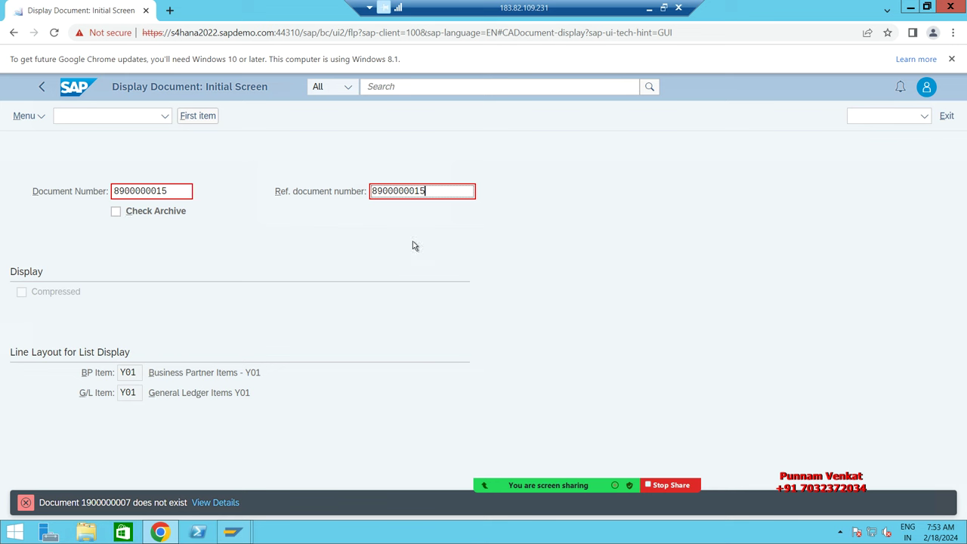
{"action": "left_click", "coordinate": [447, 194]}
{"action": "key", "text": "BackSpace"}
{"action": "key", "text": "BackSpace"}
{"action": "key", "text": "BackSpace"}
{"action": "key", "text": "BackSpace"}
{"action": "key", "text": "BackSpace"}
{"action": "key", "text": "BackSpace"}
{"action": "key", "text": "BackSpace"}
{"action": "key", "text": "BackSpace"}
{"action": "key", "text": "BackSpace"}
{"action": "key", "text": "BackSpace"}
{"action": "key", "text": "alt+Tab"}
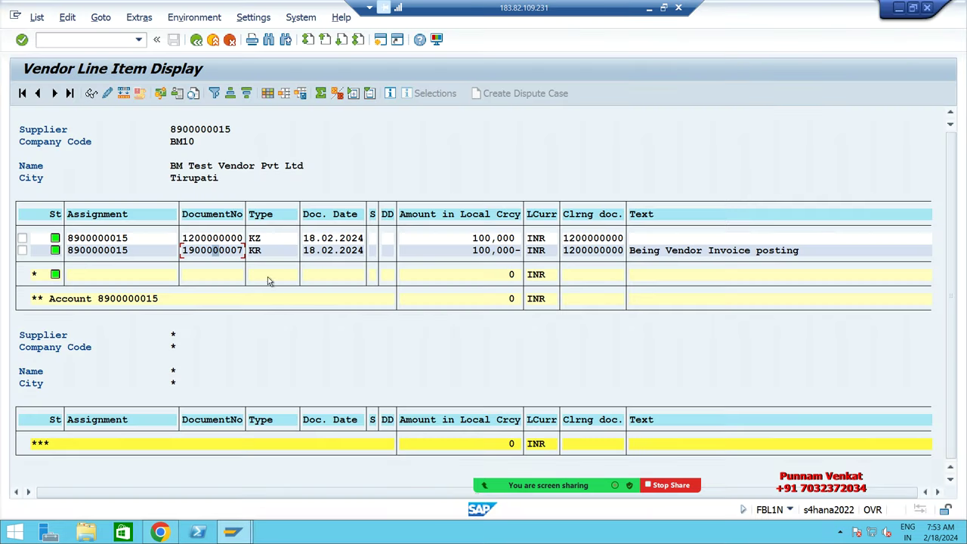
{"action": "left_click", "coordinate": [192, 257]}
{"action": "key", "text": "alt+l"}
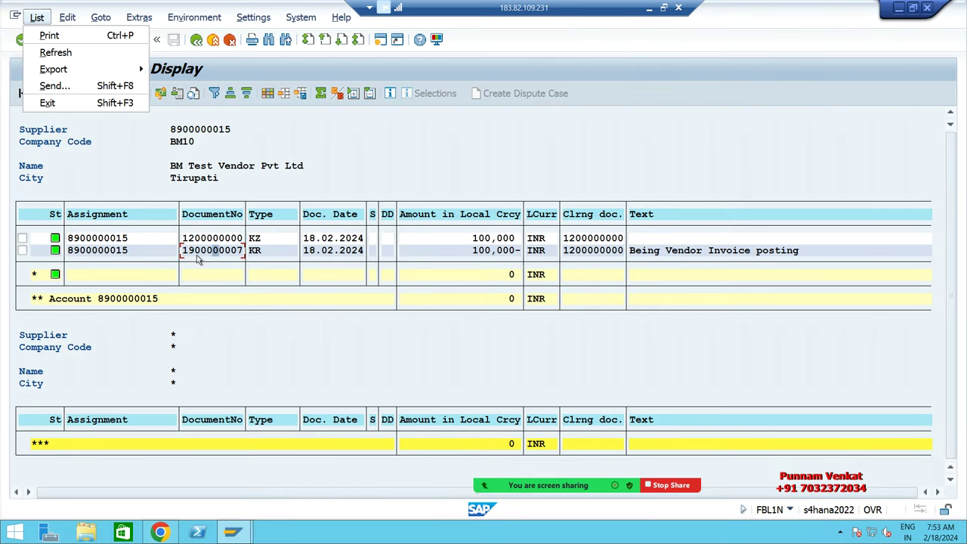
{"action": "key", "text": "Escape"}
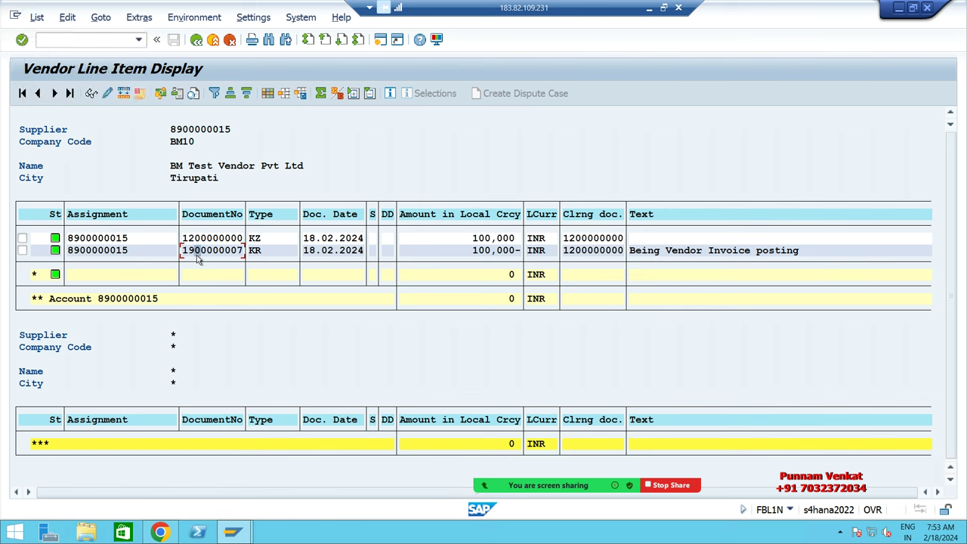
{"action": "key", "text": "ctrl+y"}
{"action": "left_click_drag", "start_coordinate": [180, 245], "coordinate": [244, 257]}
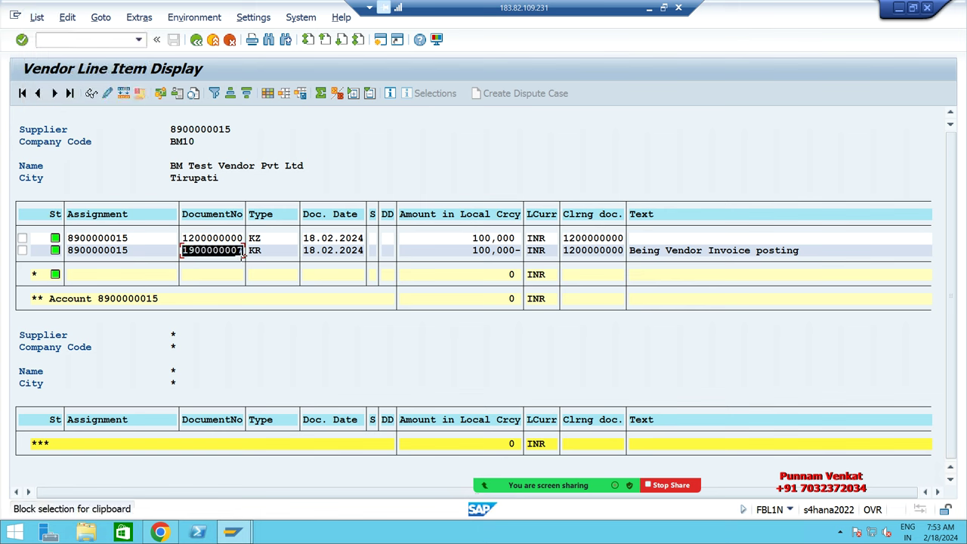
{"action": "key", "text": "ctrl+c"}
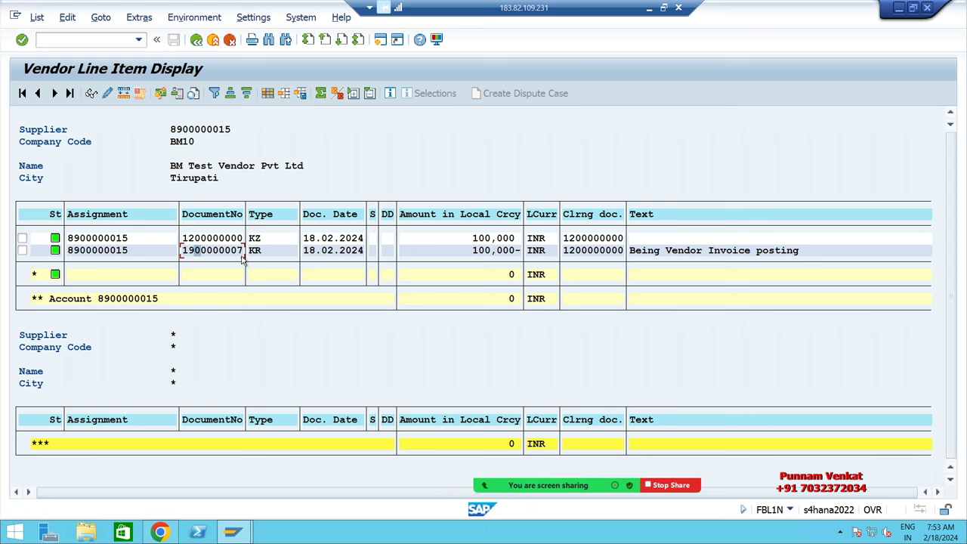
{"action": "key", "text": "alt+Tab"}
{"action": "double_click", "coordinate": [176, 190]}
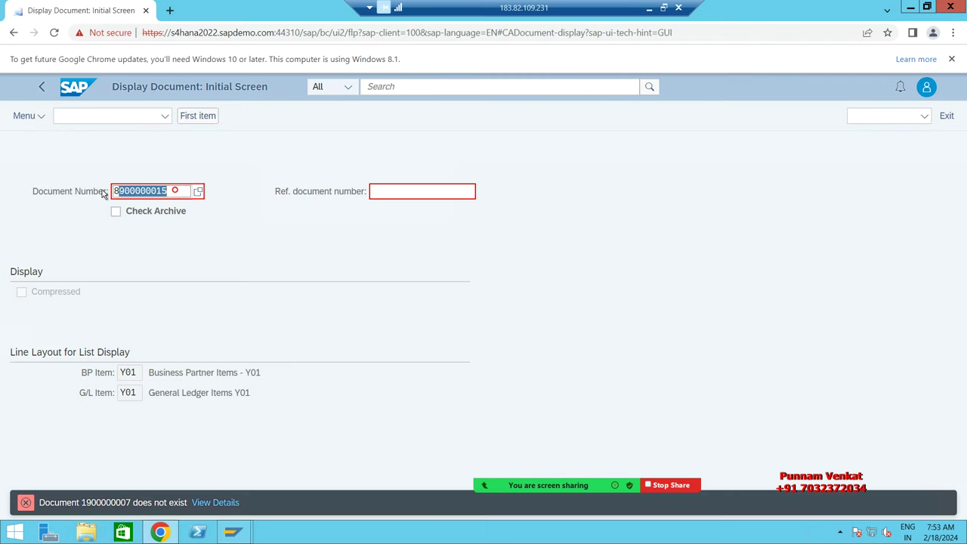
{"action": "key", "text": "ctrl+v"}
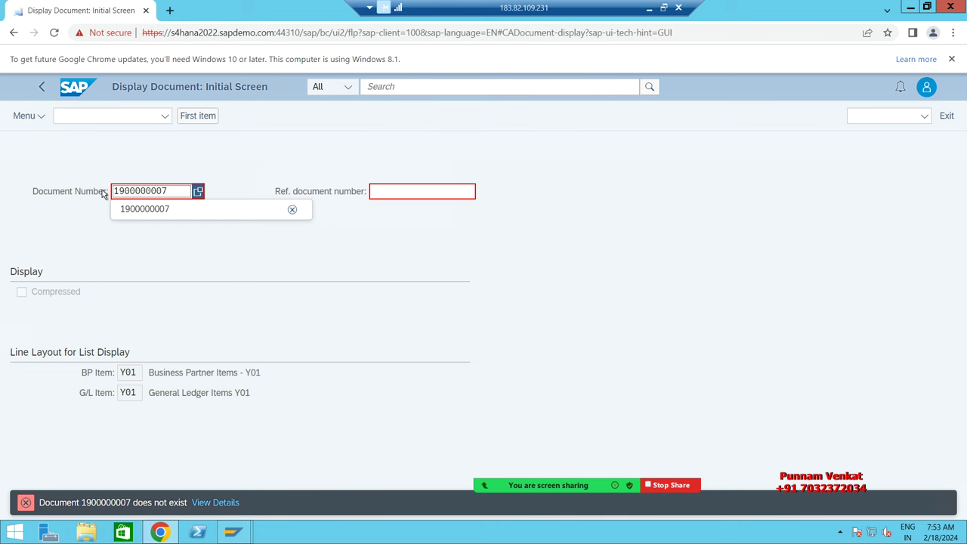
{"action": "key", "text": "Return"}
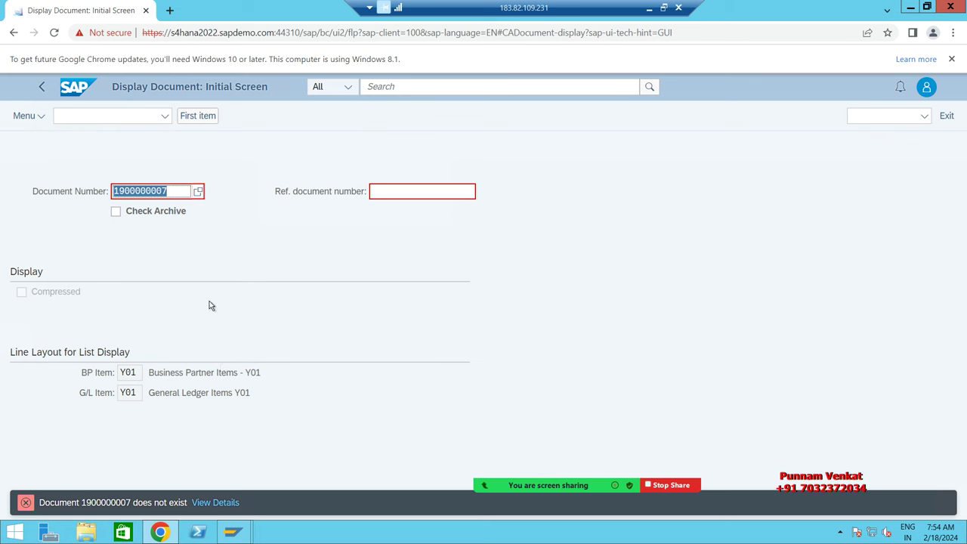
Step: Return to the launchpad home and look up FBL1N's Fiori app in the Excel T-code sheet
{"action": "left_click", "coordinate": [70, 93]}
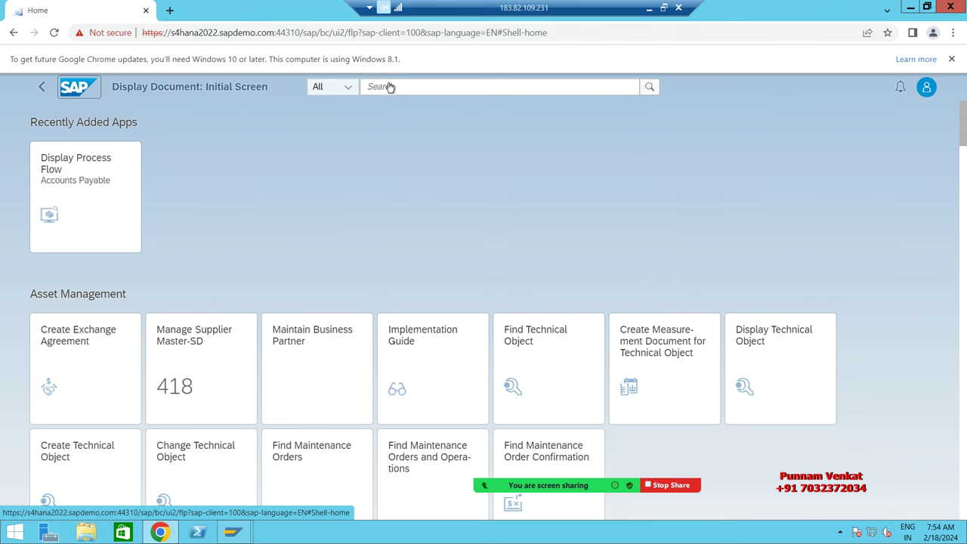
{"action": "left_click", "coordinate": [649, 7]}
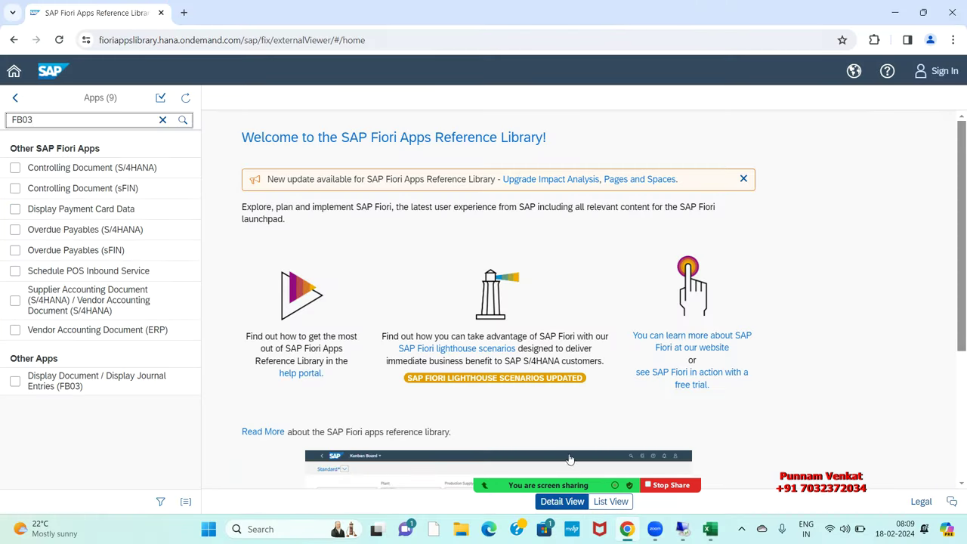
{"action": "left_click", "coordinate": [714, 535]}
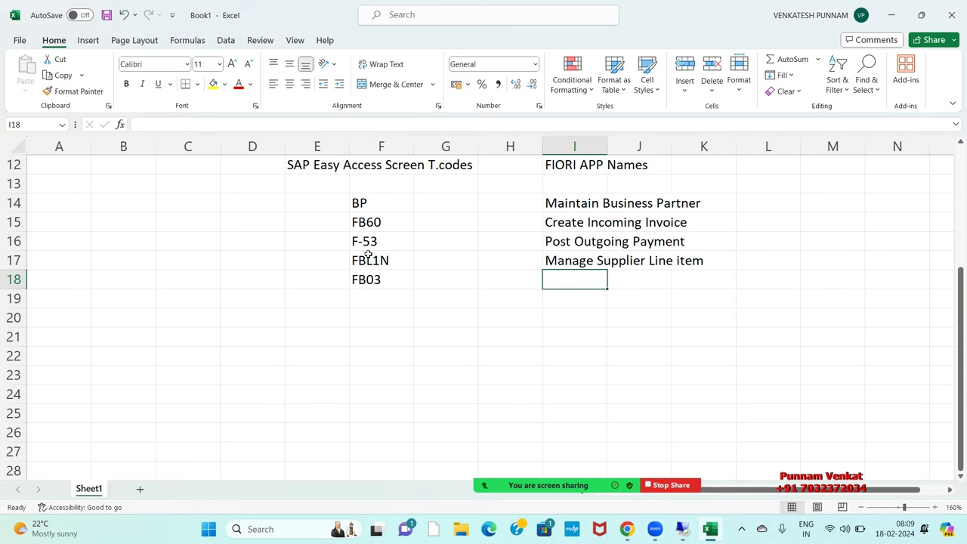
{"action": "left_click", "coordinate": [597, 269]}
{"action": "key", "text": "alt+Tab"}
{"action": "key", "text": "Tab"}
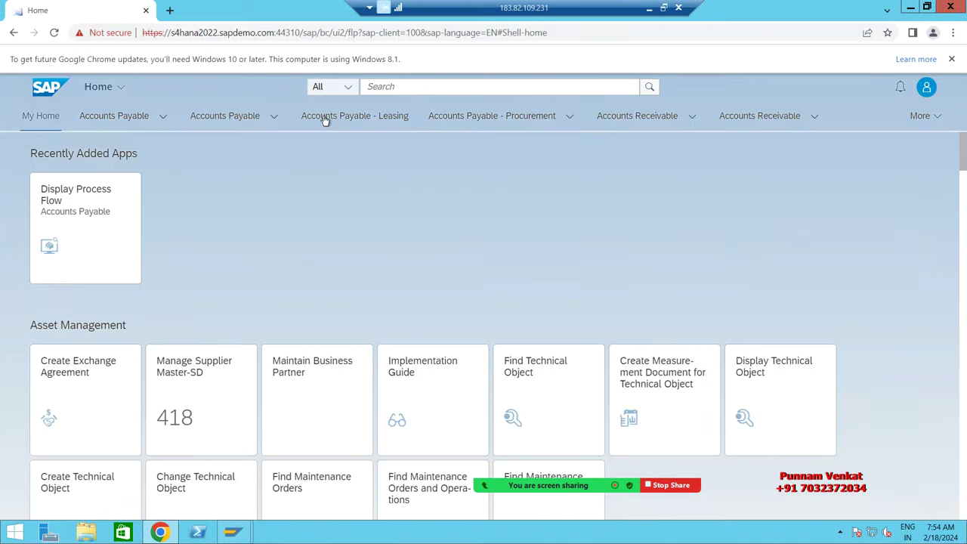
Step: Search the launchpad for 'Manage supplier' and open the Manage Supplier Line Items app
{"action": "left_click", "coordinate": [398, 86]}
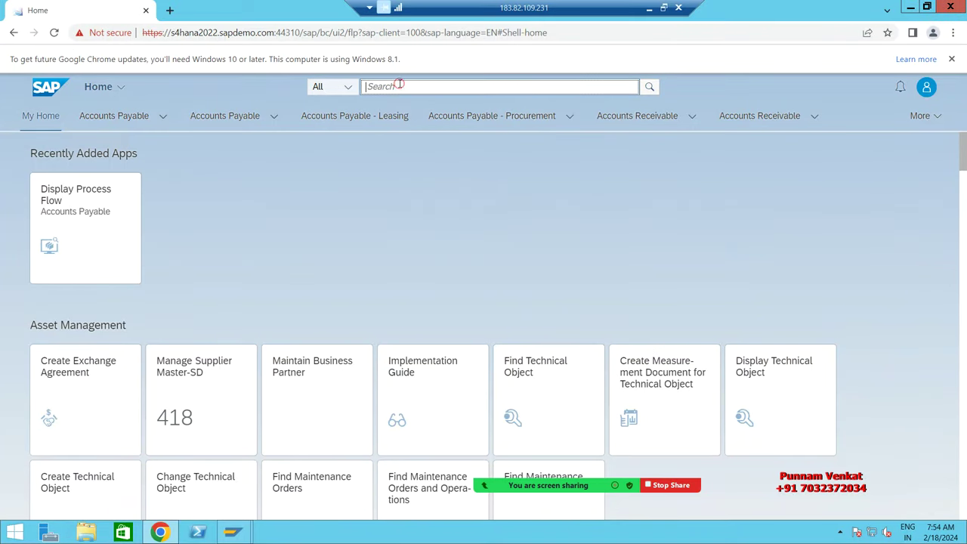
{"action": "type", "text": "M"}
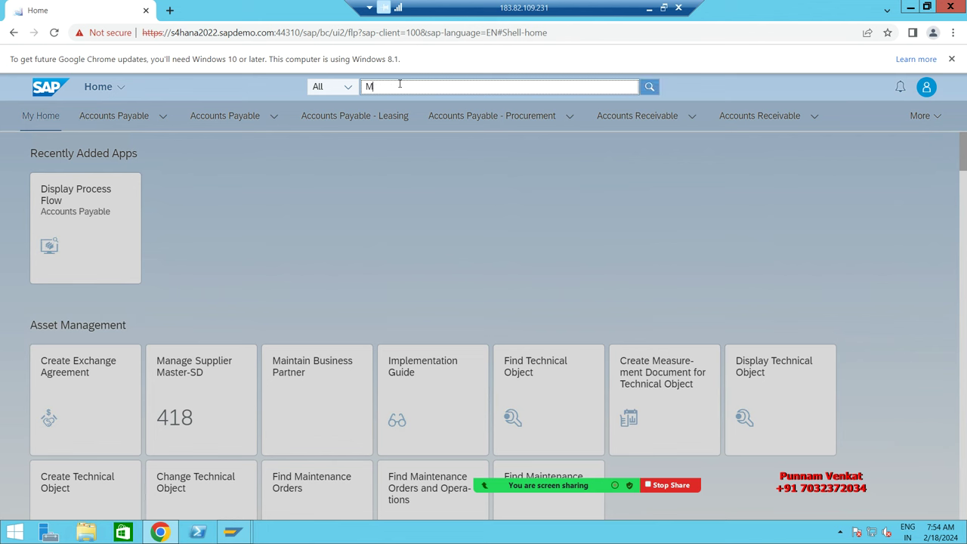
{"action": "type", "text": "a"}
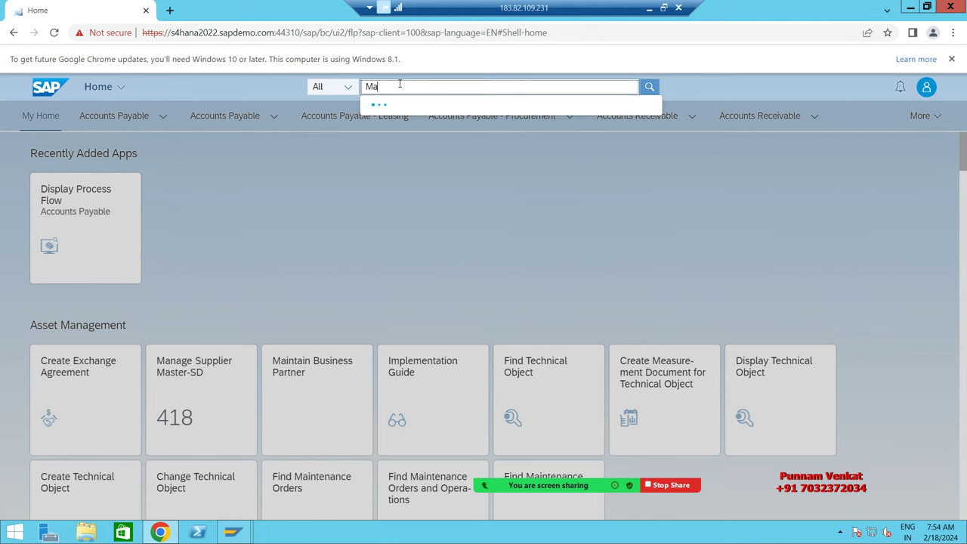
{"action": "type", "text": "nage su"}
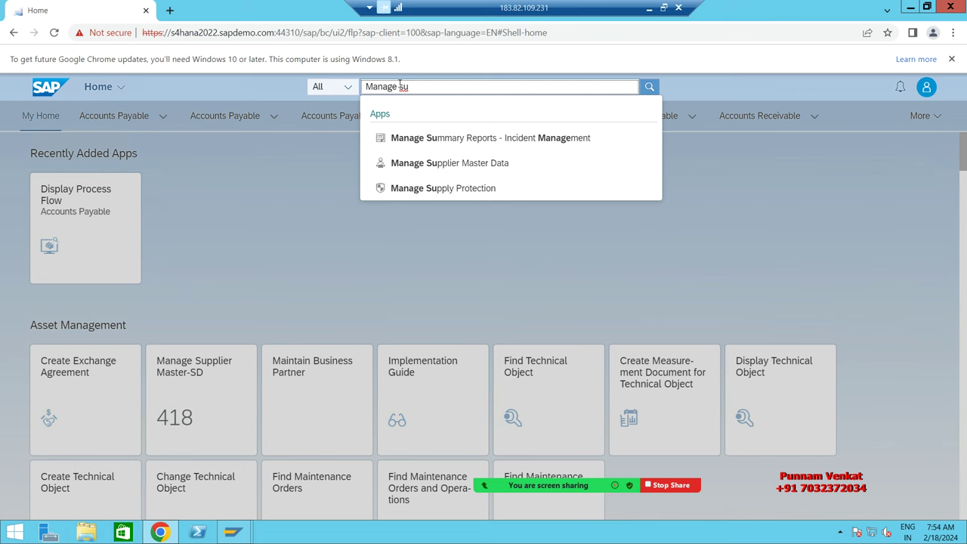
{"action": "type", "text": "pp"}
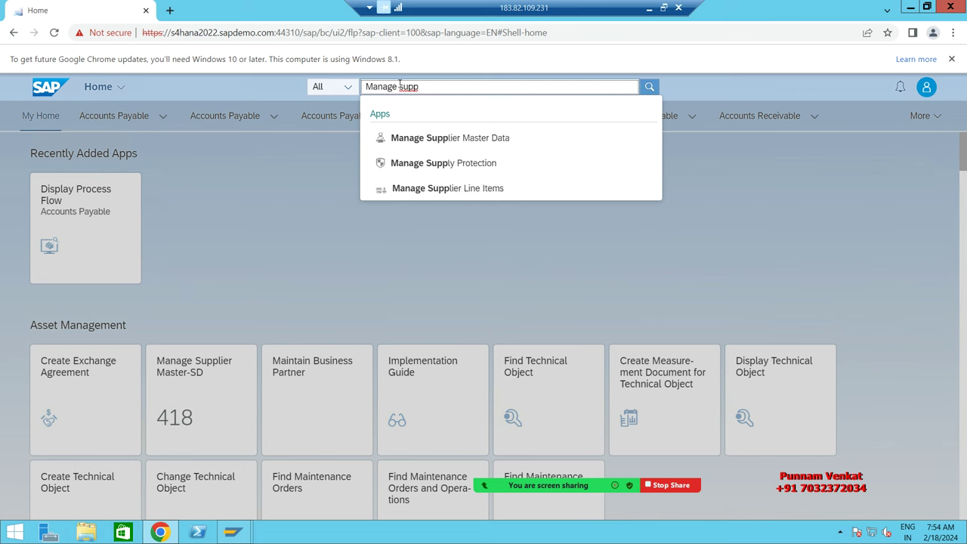
{"action": "type", "text": "lier"}
{"action": "left_click", "coordinate": [458, 166]}
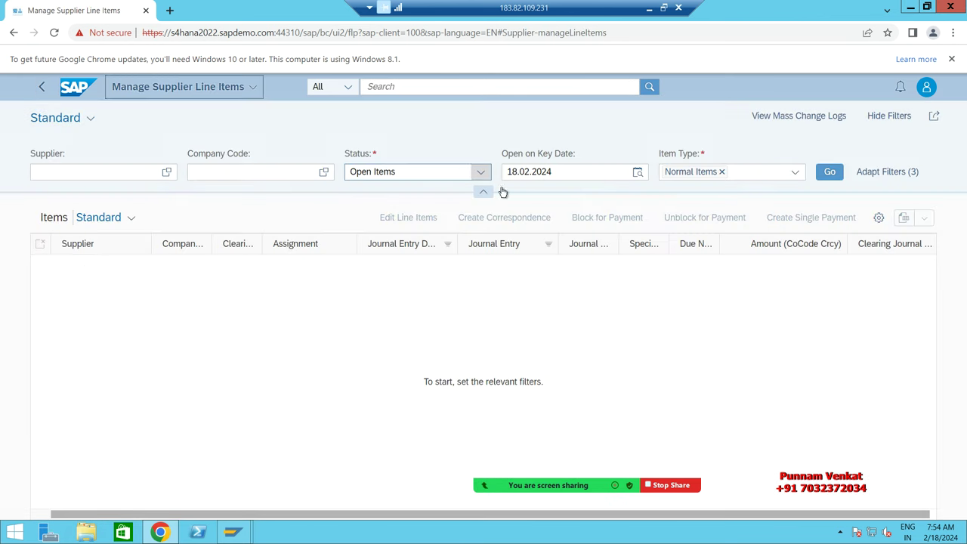
Step: Set the Company Code filter to BM10 (BM Steels Pvt Ltd)
{"action": "left_click", "coordinate": [212, 172]}
{"action": "type", "text": "bm1"}
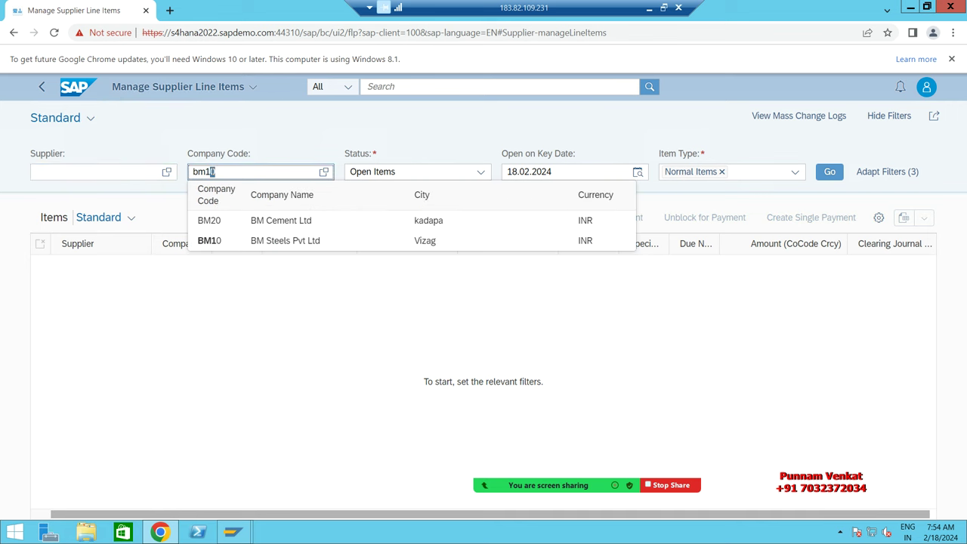
{"action": "type", "text": "0"}
{"action": "left_click", "coordinate": [212, 217]}
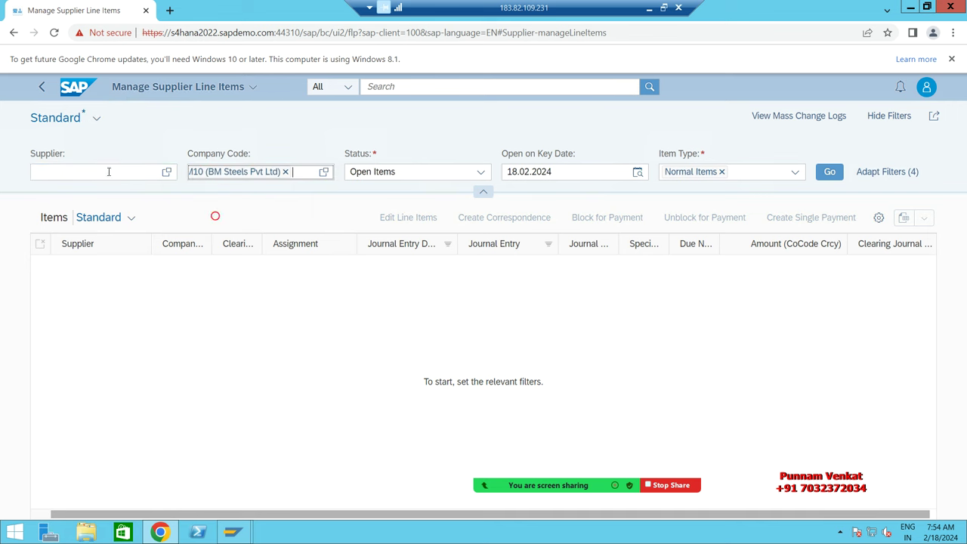
Step: Choose BM TEST VENDOR PVT LTD as Supplier via a Suppliers by Company Code search for bm10
{"action": "left_click", "coordinate": [166, 172]}
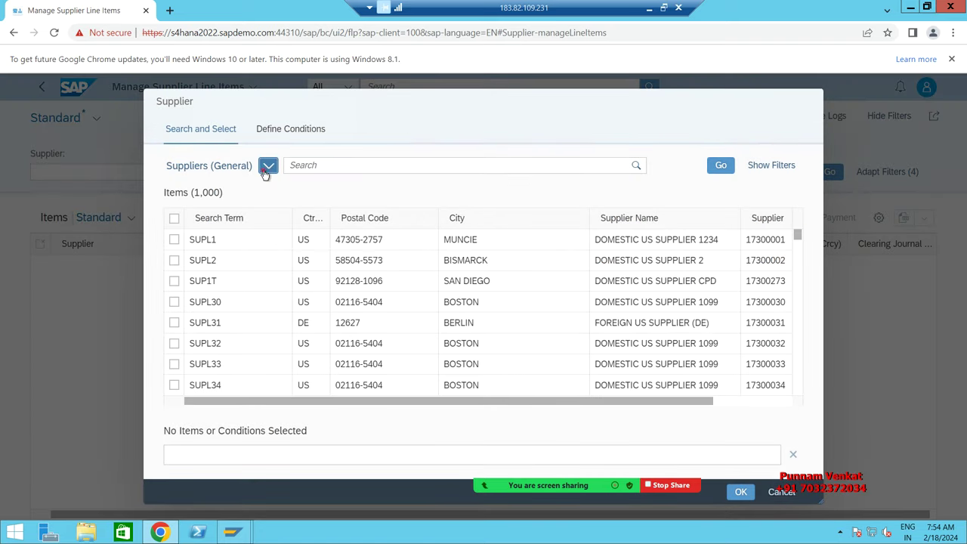
{"action": "left_click", "coordinate": [266, 167]}
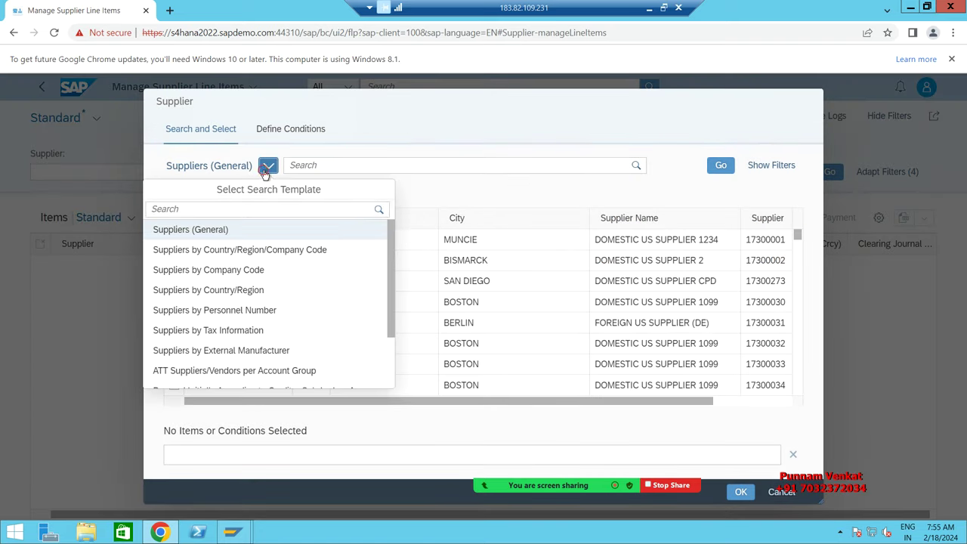
{"action": "left_click", "coordinate": [270, 264]}
{"action": "left_click", "coordinate": [325, 165]}
{"action": "type", "text": "b"}
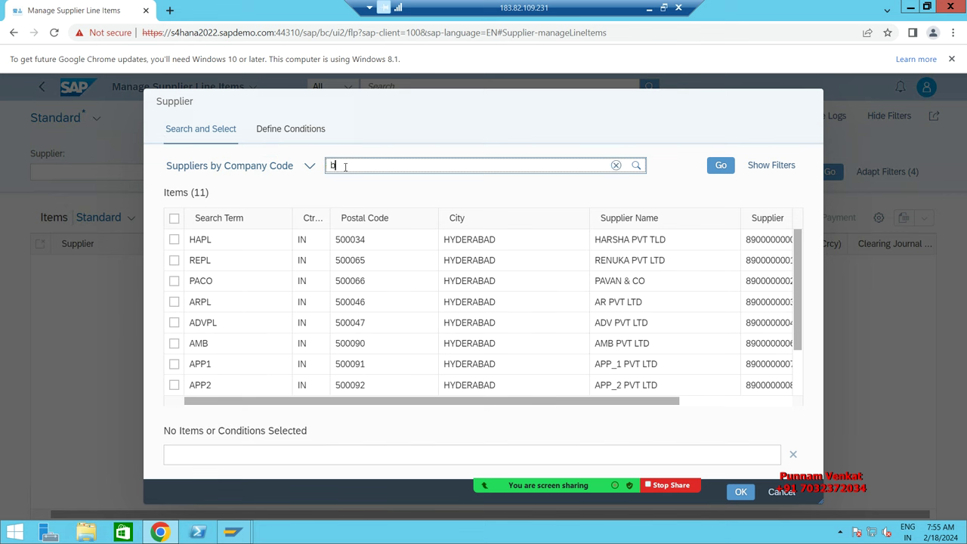
{"action": "type", "text": "m1"}
{"action": "type", "text": "0"}
{"action": "left_click", "coordinate": [721, 166]}
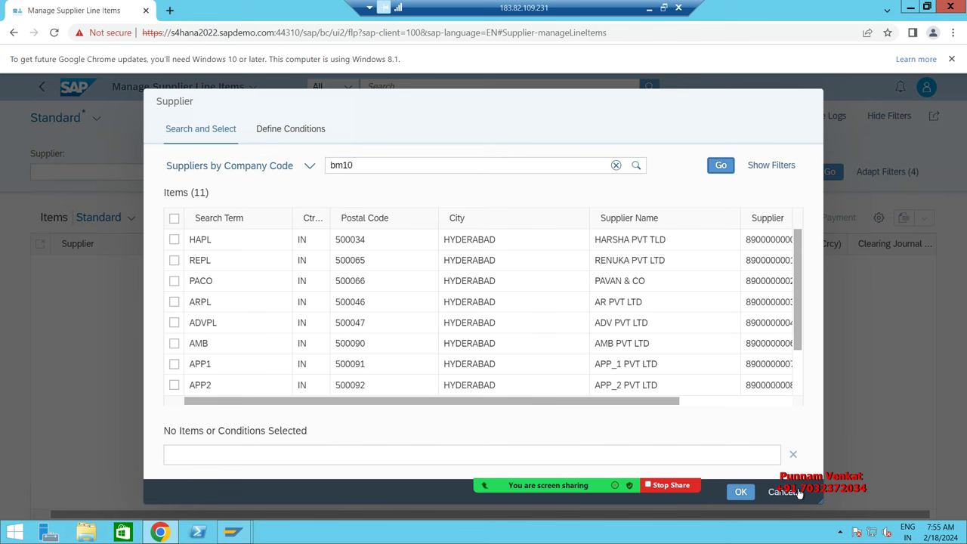
{"action": "left_click_drag", "start_coordinate": [827, 503], "coordinate": [919, 504]}
{"action": "scroll", "coordinate": [619, 367], "scroll_direction": "down", "scroll_amount": 2}
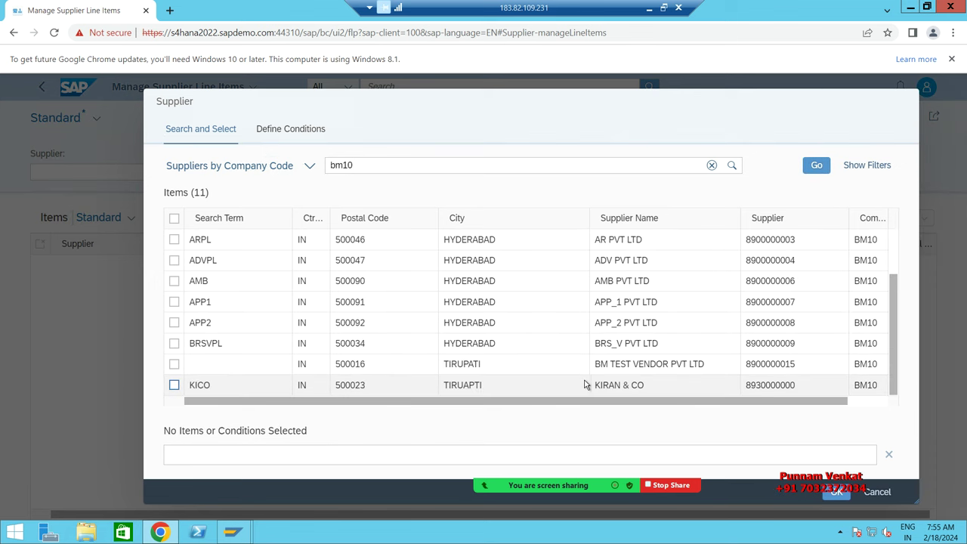
{"action": "double_click", "coordinate": [623, 367]}
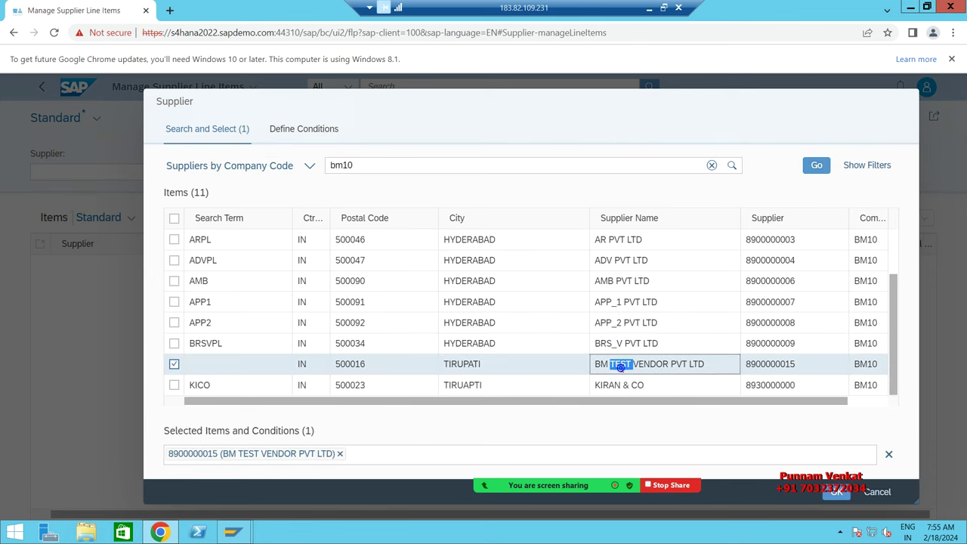
{"action": "left_click", "coordinate": [834, 493]}
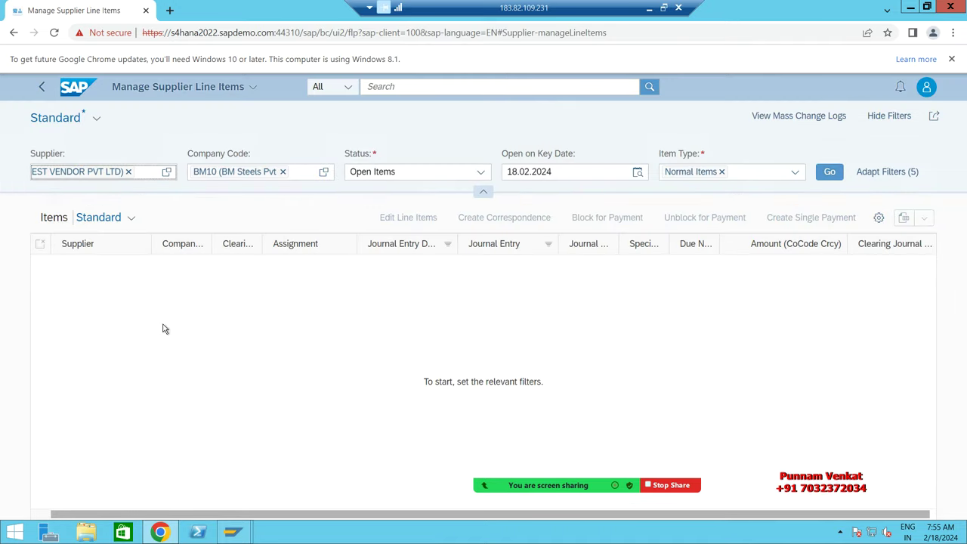
{"action": "left_click", "coordinate": [477, 171]}
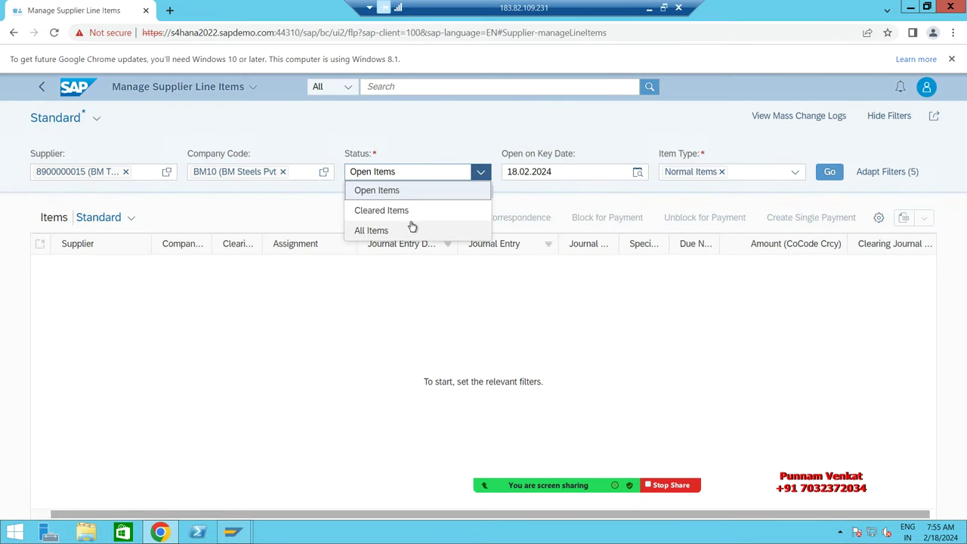
{"action": "left_click", "coordinate": [410, 230]}
{"action": "left_click", "coordinate": [830, 172]}
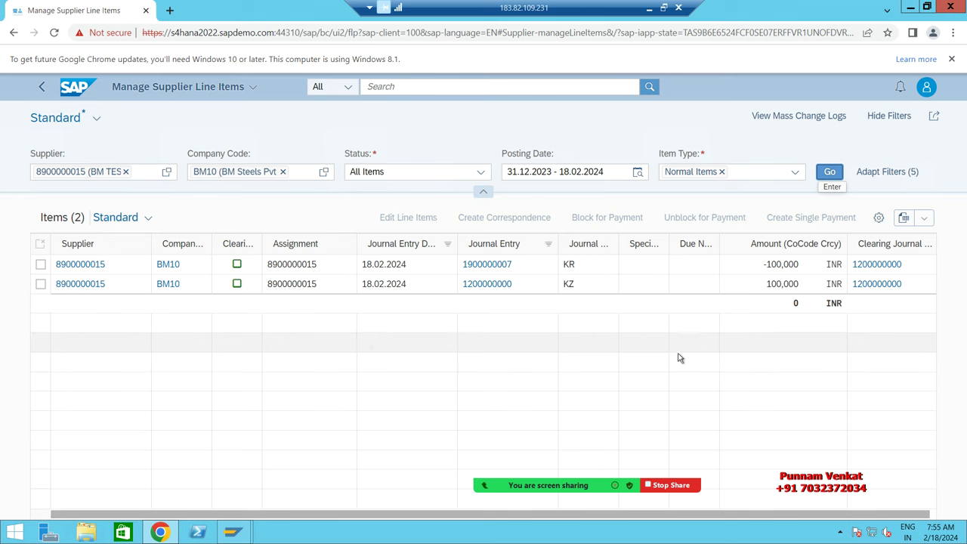
{"action": "left_click", "coordinate": [502, 266]}
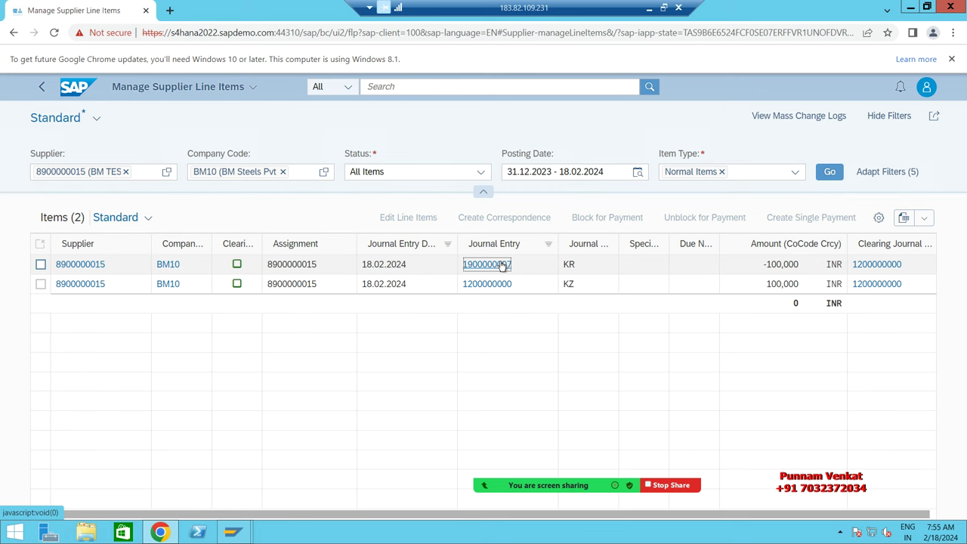
{"action": "left_click", "coordinate": [501, 264]}
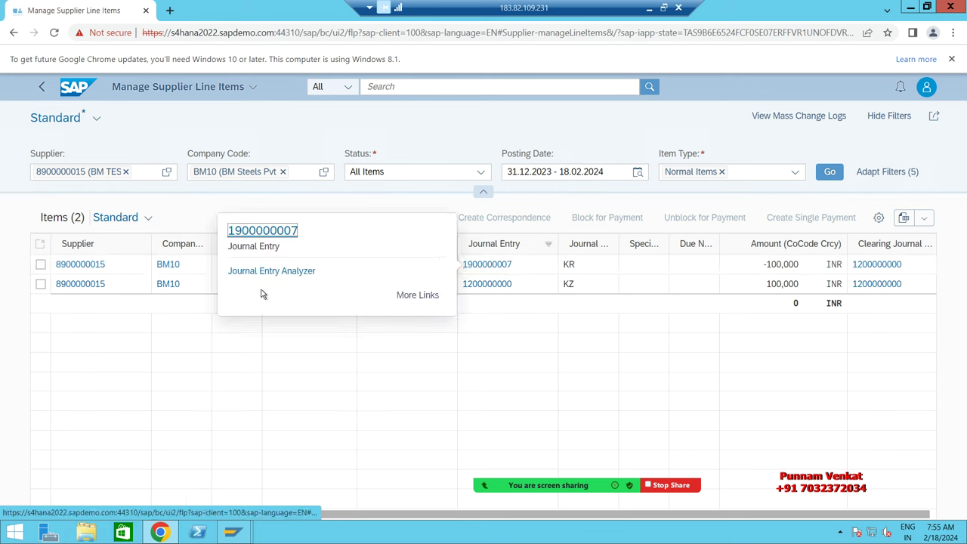
{"action": "left_click", "coordinate": [255, 235]}
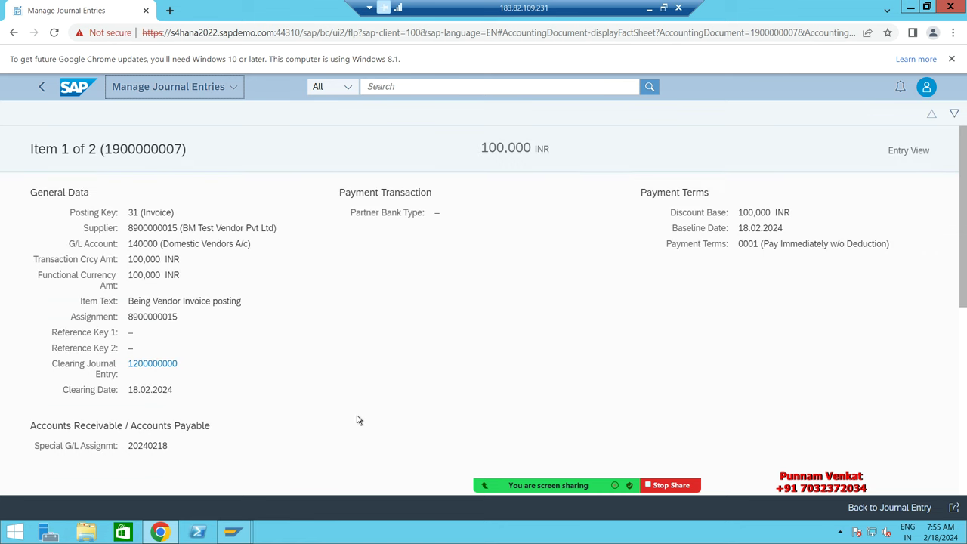
{"action": "scroll", "coordinate": [220, 302], "scroll_direction": "down", "scroll_amount": 5}
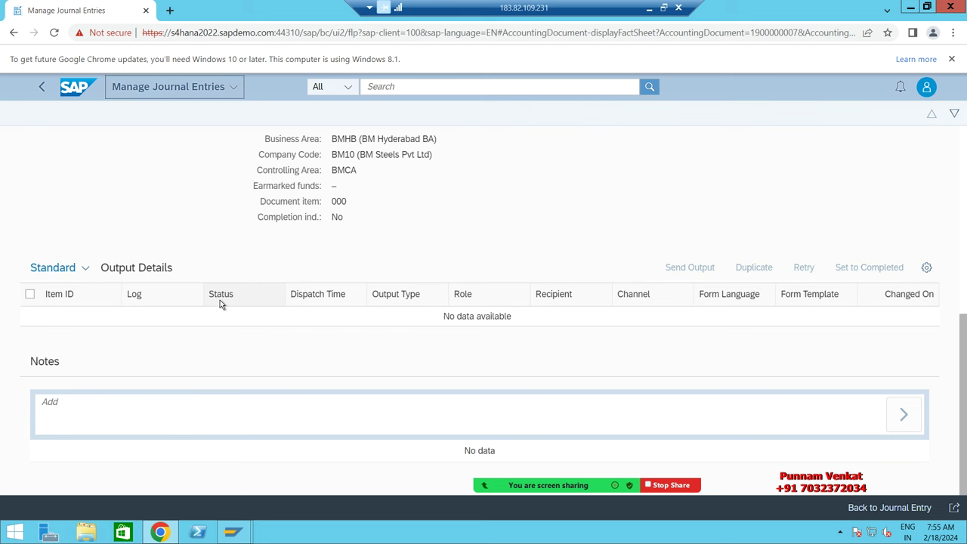
{"action": "scroll", "coordinate": [860, 415], "scroll_direction": "up", "scroll_amount": 1}
{"action": "scroll", "coordinate": [678, 347], "scroll_direction": "up", "scroll_amount": 5}
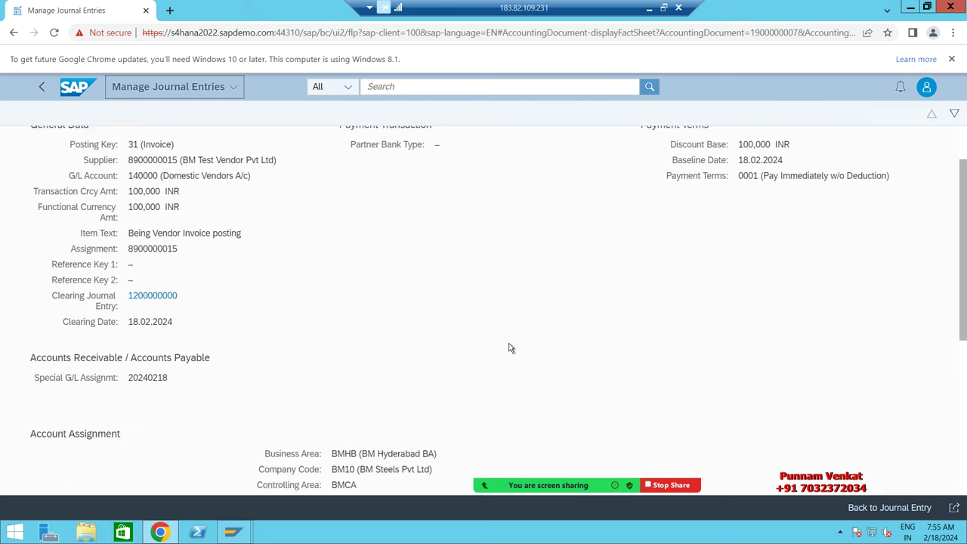
{"action": "left_click", "coordinate": [237, 88]}
{"action": "left_click", "coordinate": [237, 88]}
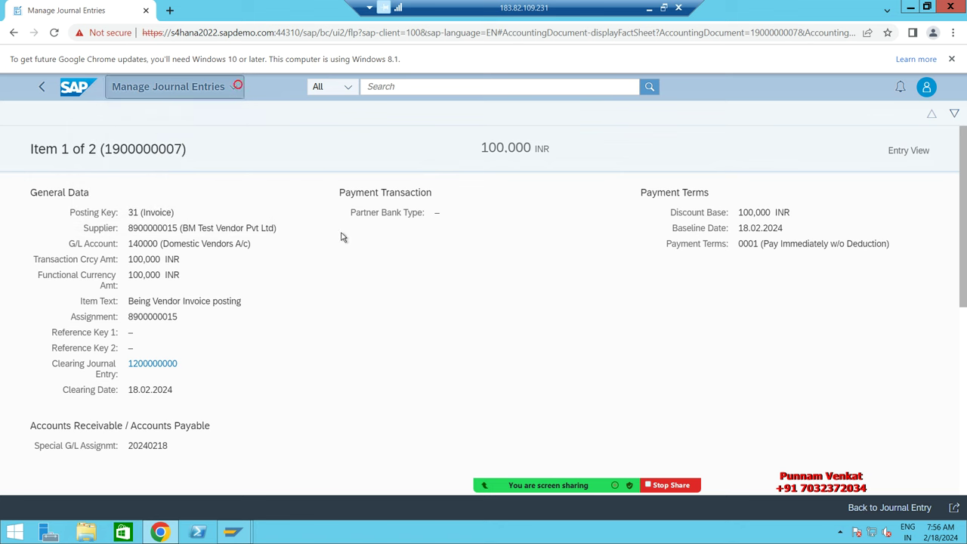
{"action": "scroll", "coordinate": [381, 318], "scroll_direction": "down", "scroll_amount": 3}
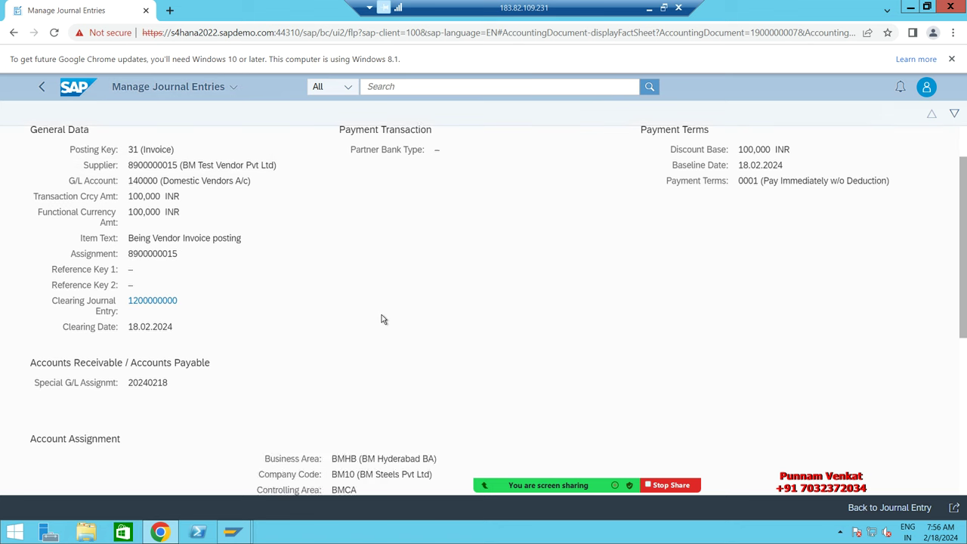
{"action": "scroll", "coordinate": [381, 319], "scroll_direction": "down", "scroll_amount": 3}
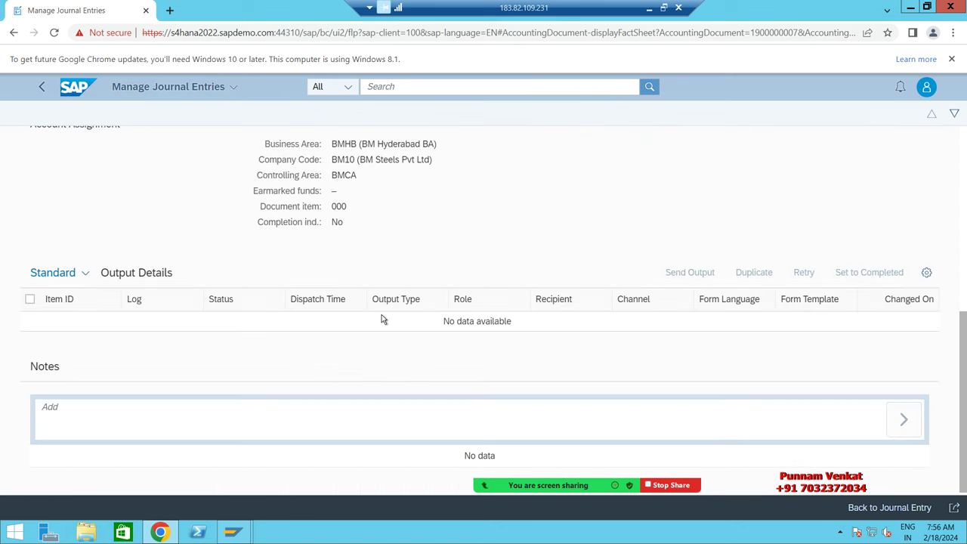
{"action": "scroll", "coordinate": [382, 319], "scroll_direction": "up", "scroll_amount": 6}
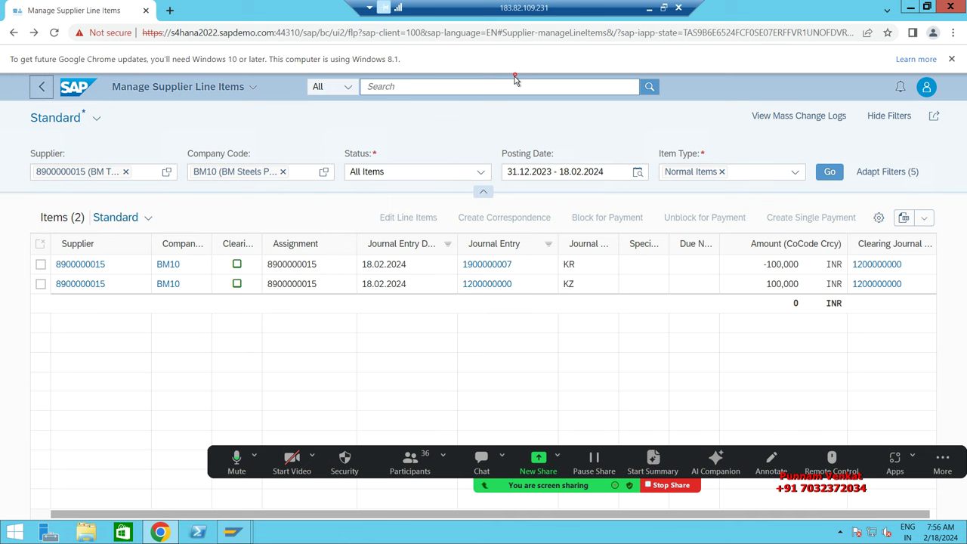
{"action": "left_click", "coordinate": [493, 266]}
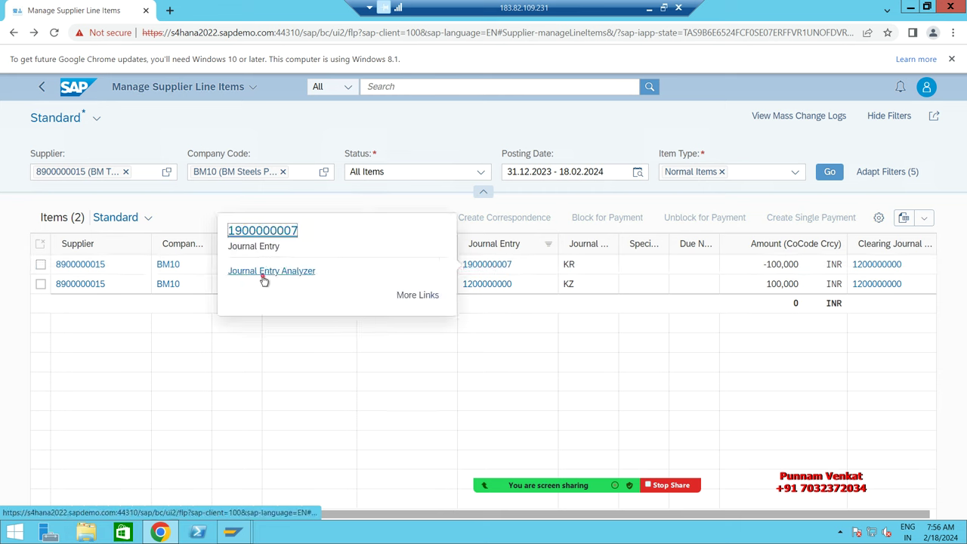
{"action": "left_click", "coordinate": [264, 272]}
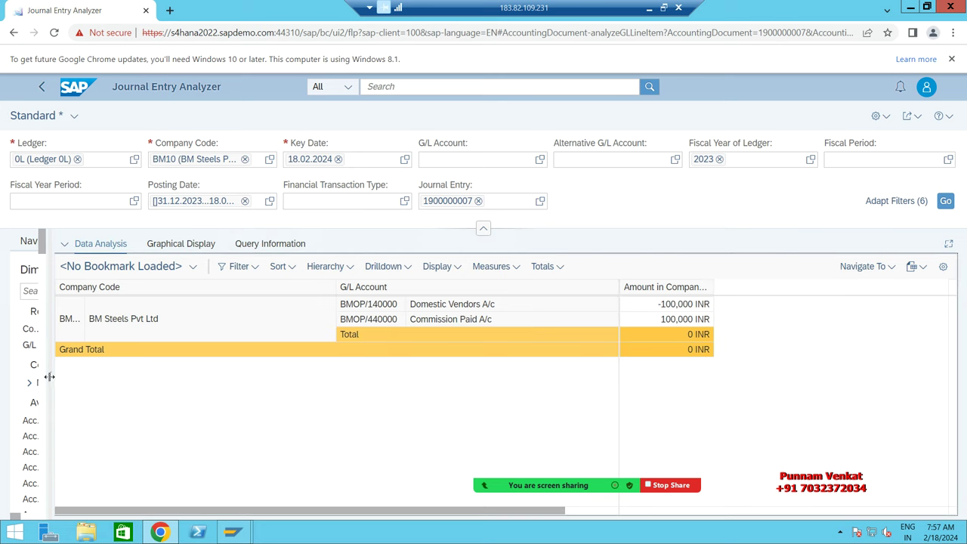
Step: Toggle the navigation panel, inspect the Domestic Vendors A/c line, then go back to launchpad home
{"action": "left_click", "coordinate": [47, 374]}
{"action": "left_click", "coordinate": [7, 376]}
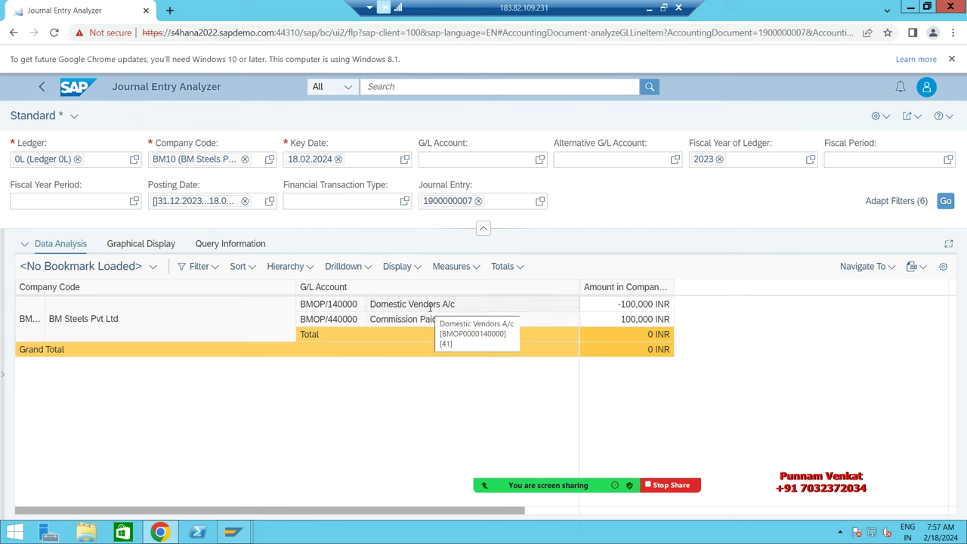
{"action": "left_click", "coordinate": [430, 307]}
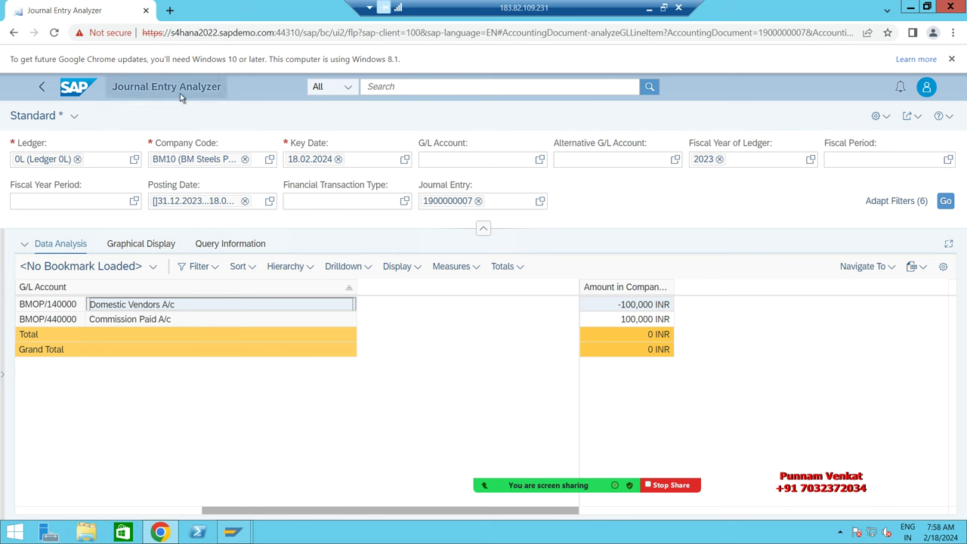
{"action": "left_click", "coordinate": [76, 93]}
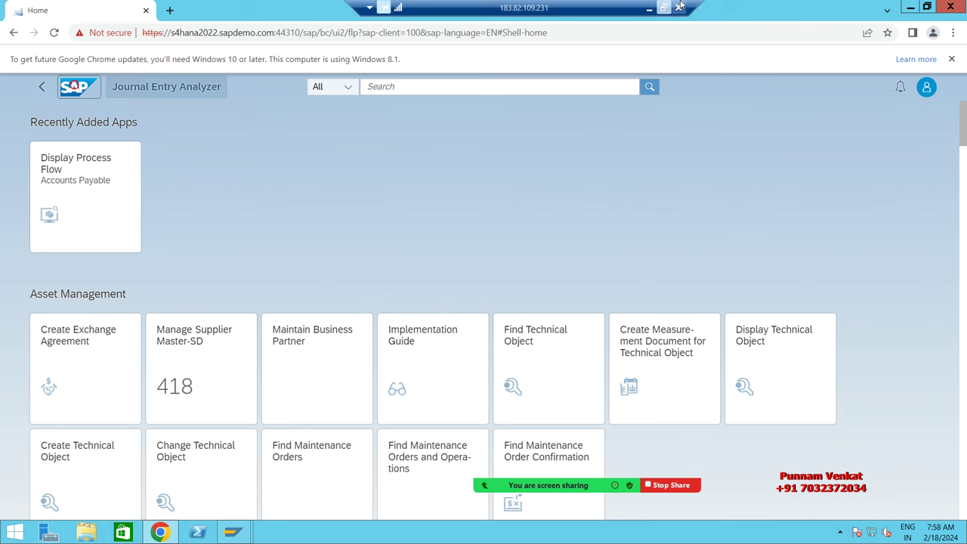
Step: Minimize the SAP session to reveal Excel, stop Zoom screen sharing, and restore the screen recorder
{"action": "left_click", "coordinate": [649, 9]}
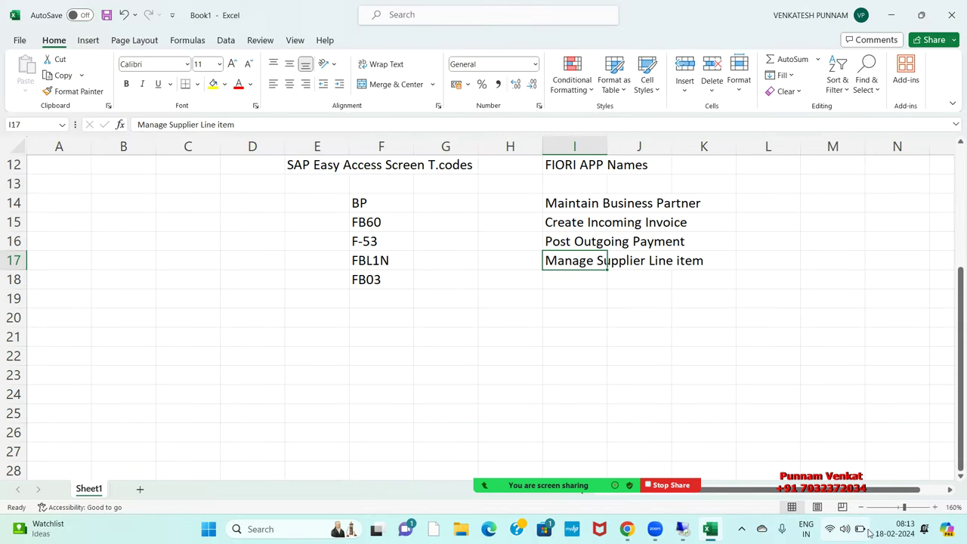
{"action": "left_click", "coordinate": [741, 533]}
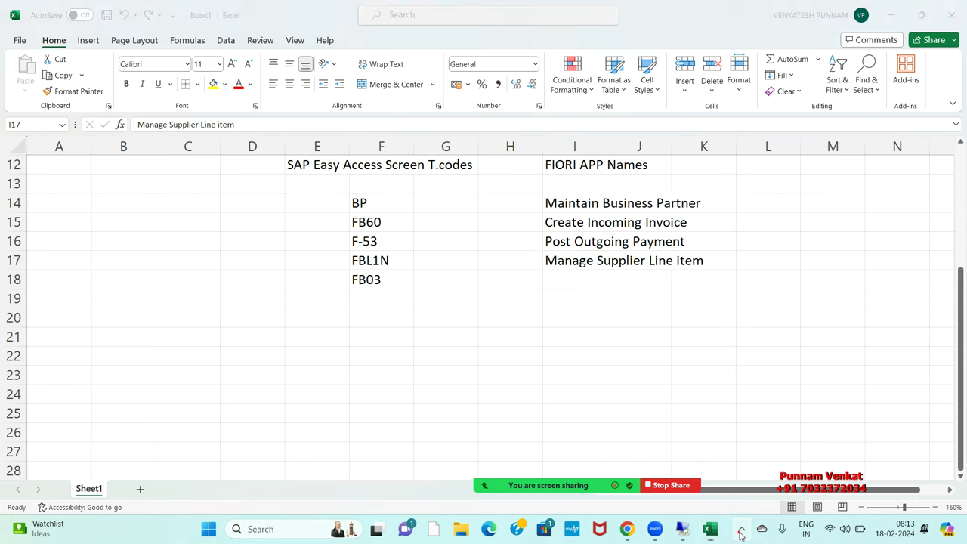
{"action": "left_click", "coordinate": [793, 400]}
{"action": "mouse_move", "coordinate": [640, 483]}
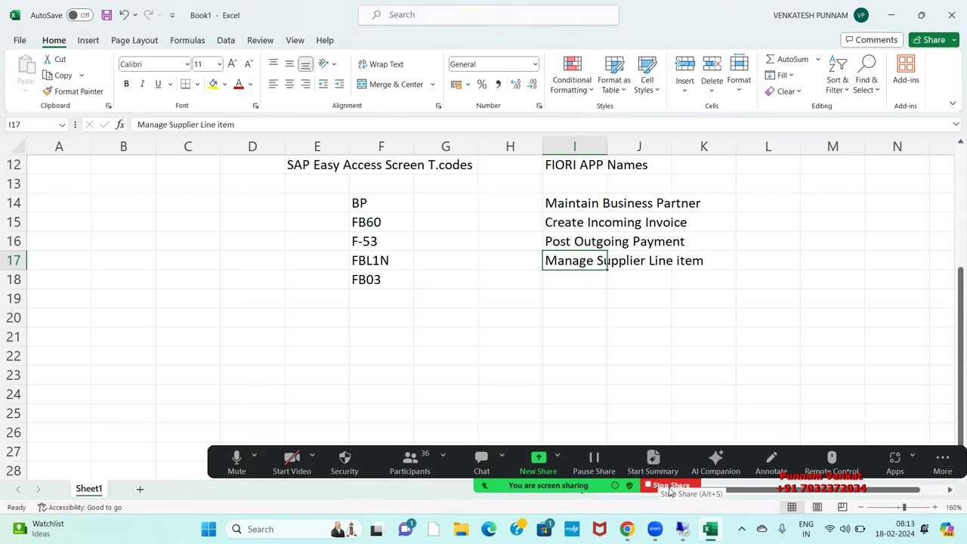
{"action": "left_click", "coordinate": [670, 487]}
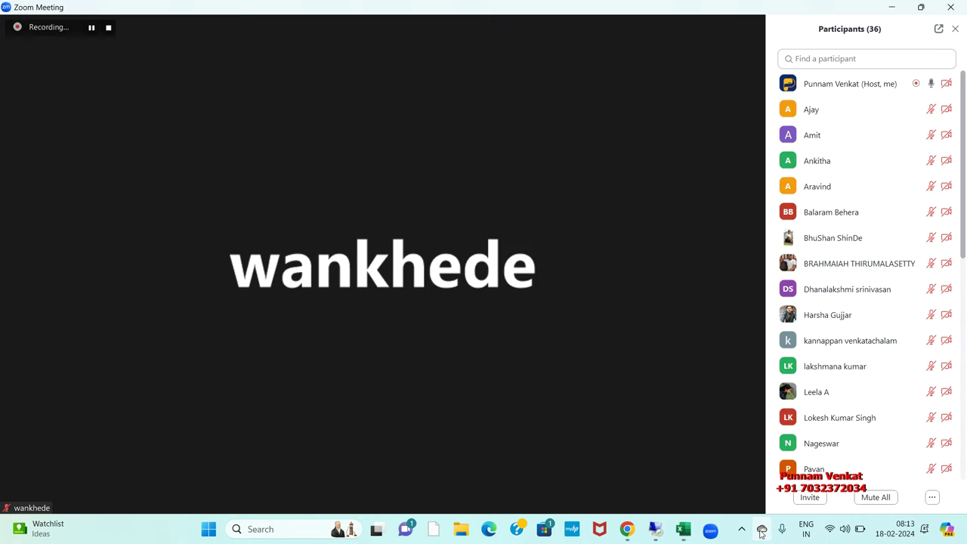
{"action": "left_click", "coordinate": [742, 529]}
{"action": "left_click", "coordinate": [717, 492]}
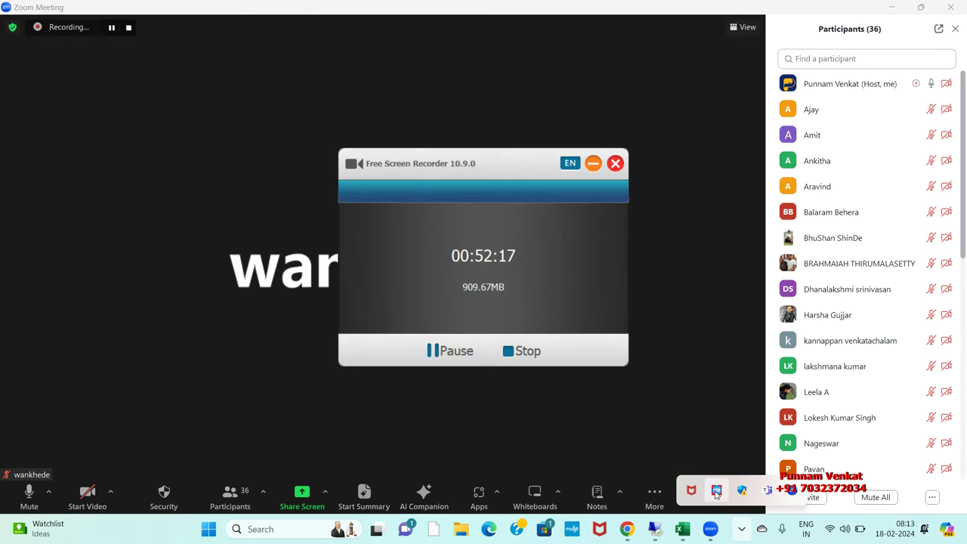